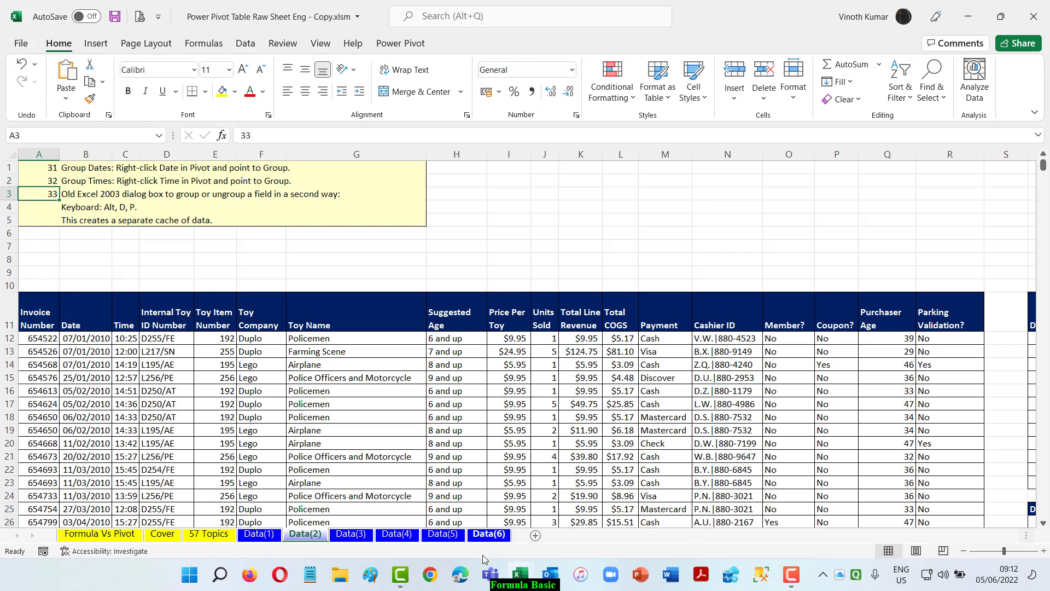
# Switch to the Book1 workbook and insert a PivotTable on a new worksheet from the Data(2) toy sales table.
pyautogui.moveTo(521, 574)
pyautogui.click(441, 533)
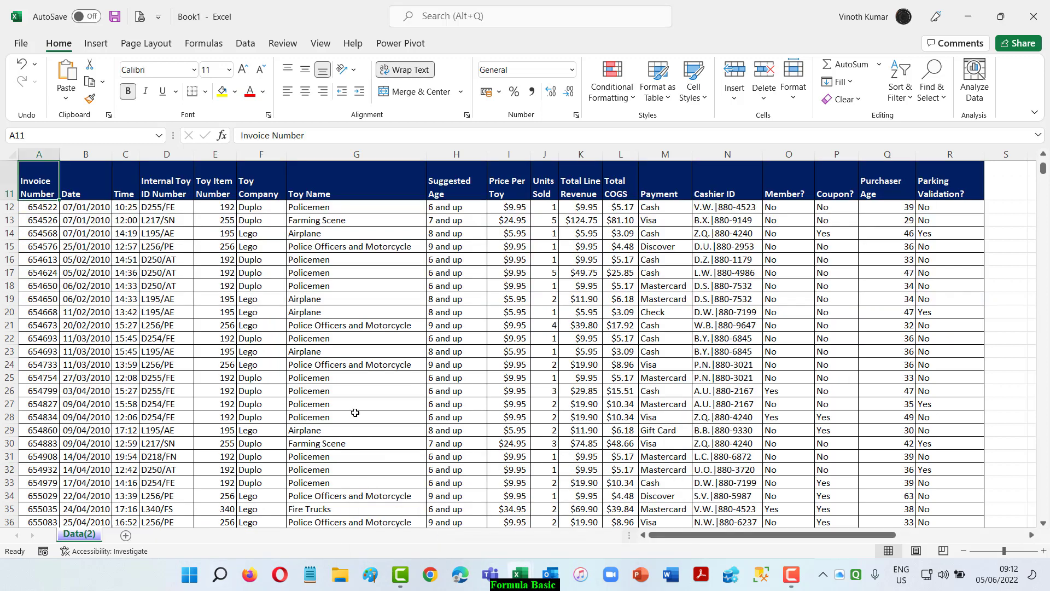
pyautogui.scroll(4, 355, 412)
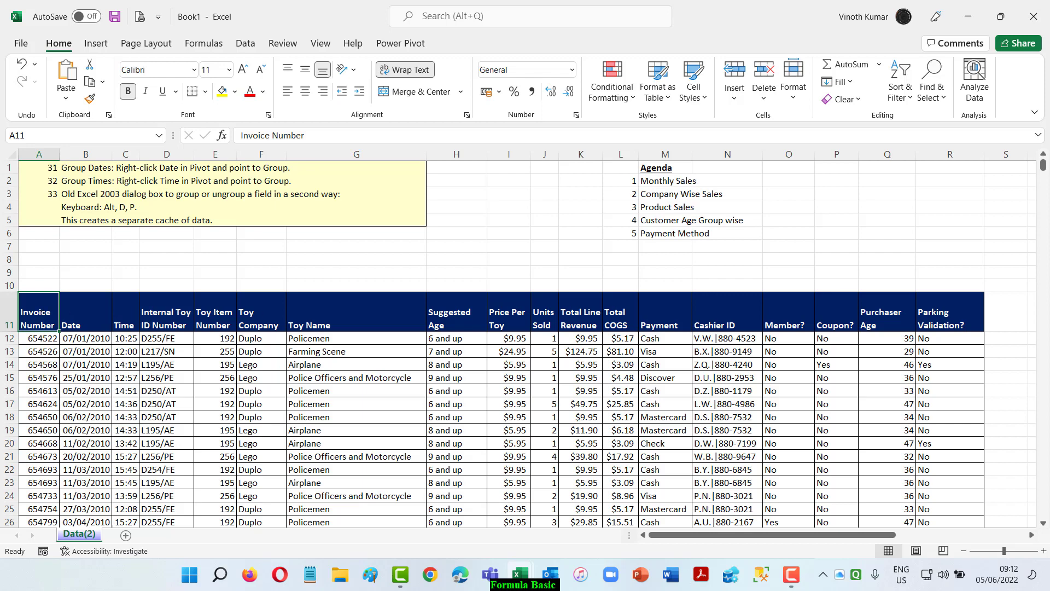
pyautogui.press('alt')
pyautogui.press('n')
pyautogui.press('v')
pyautogui.press('t')
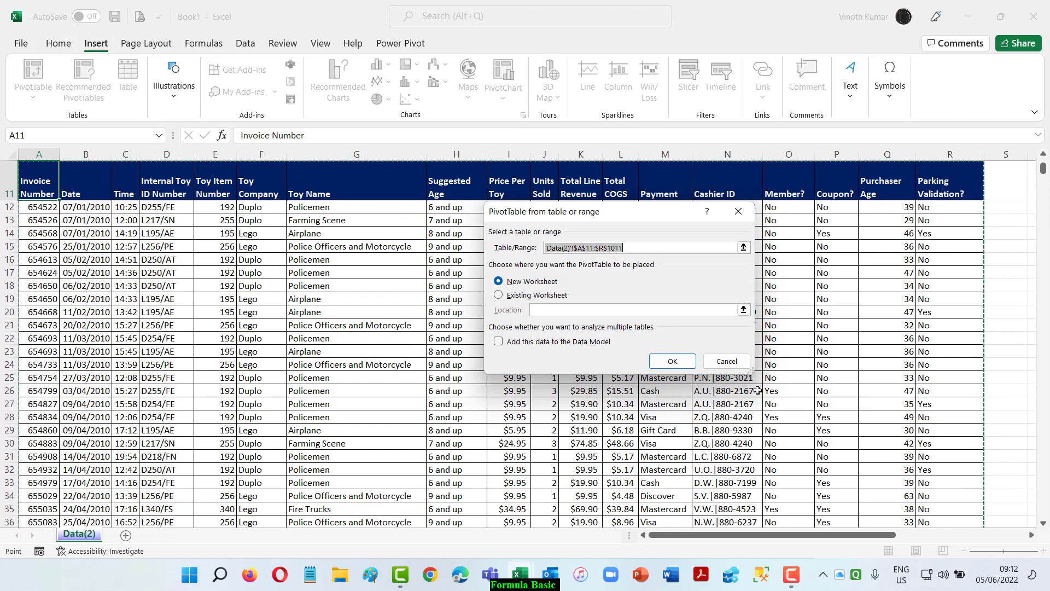
pyautogui.click(672, 361)
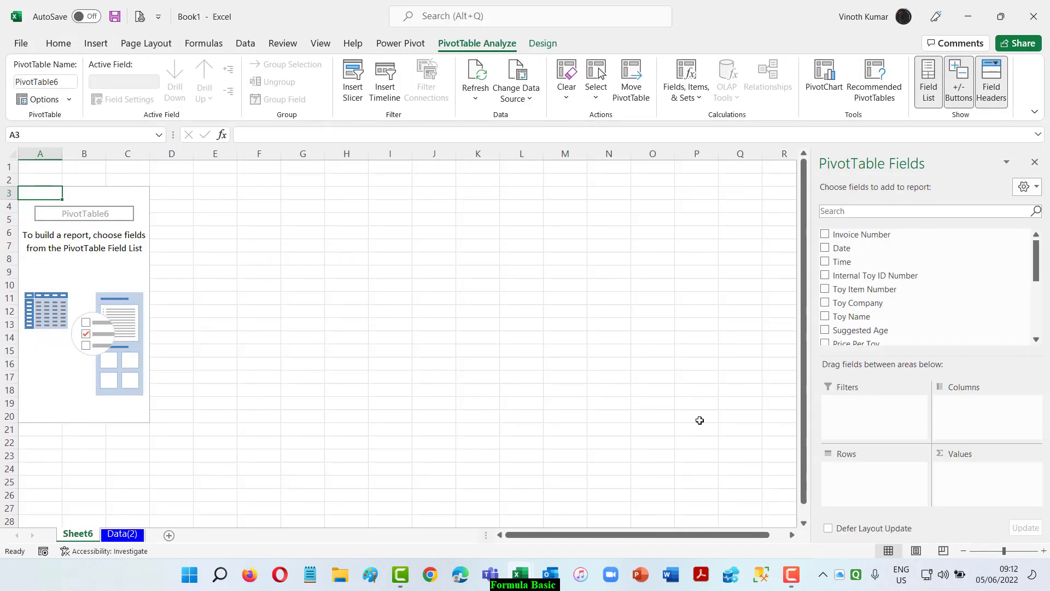
# Add the Date field to the PivotTable rows, and remove its Quarters and Date levels so that only Years remains.
pyautogui.click(825, 249)
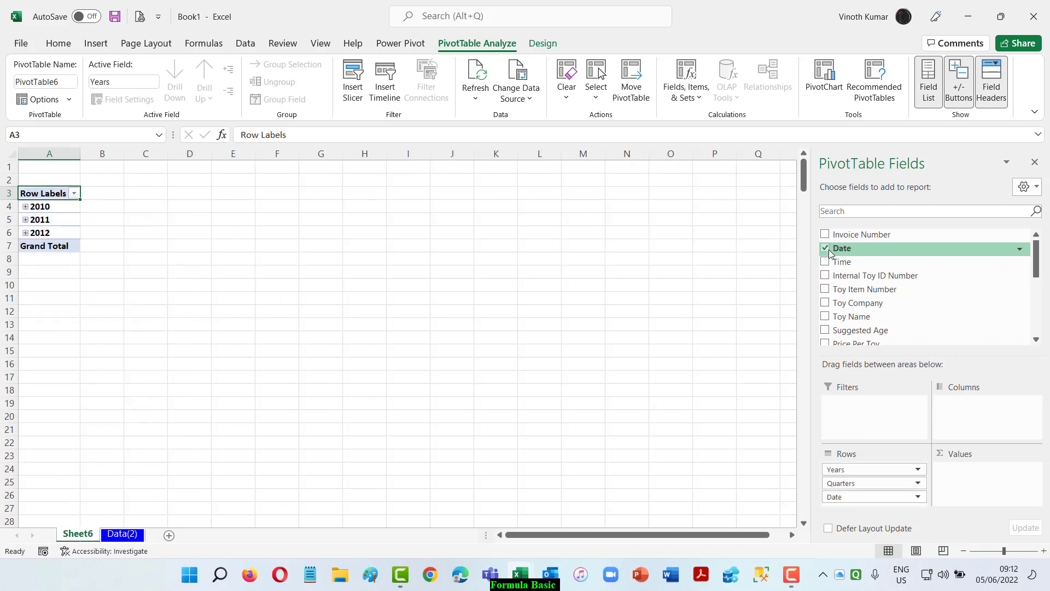
pyautogui.scroll(-5, 915, 297)
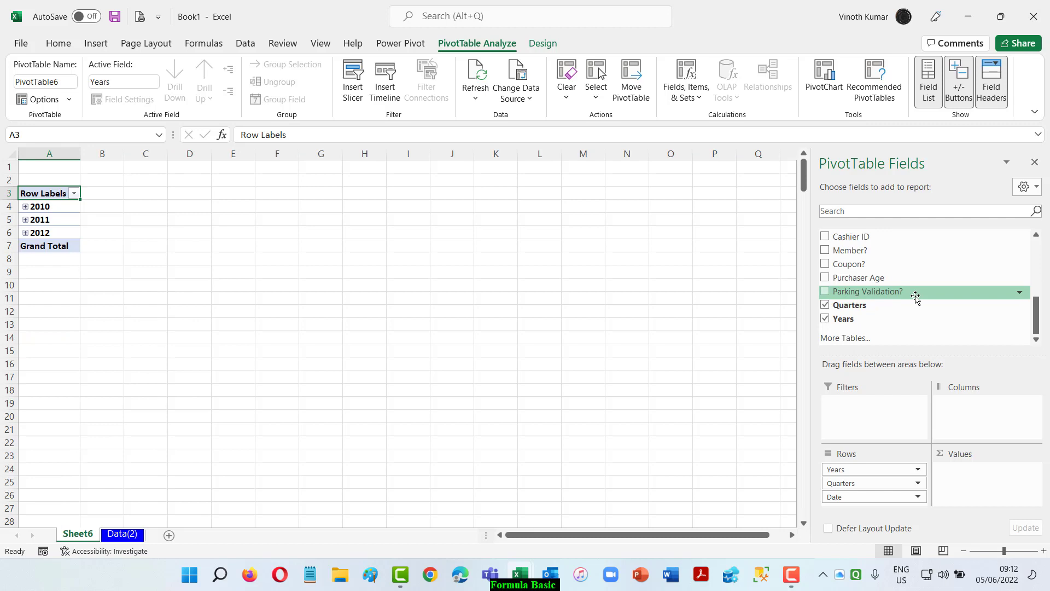
pyautogui.scroll(4, 915, 298)
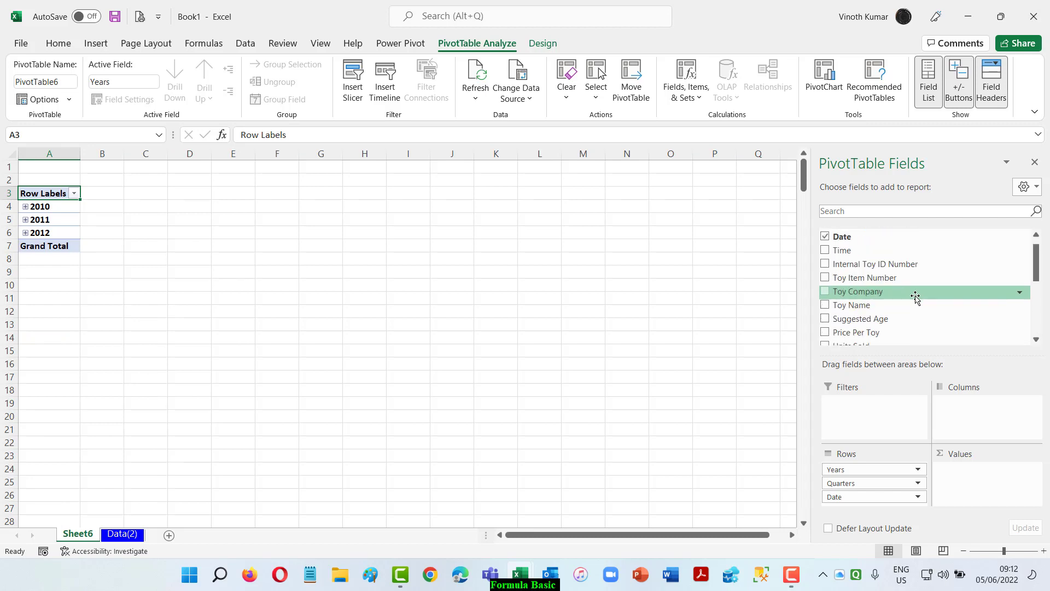
pyautogui.scroll(-5, 915, 297)
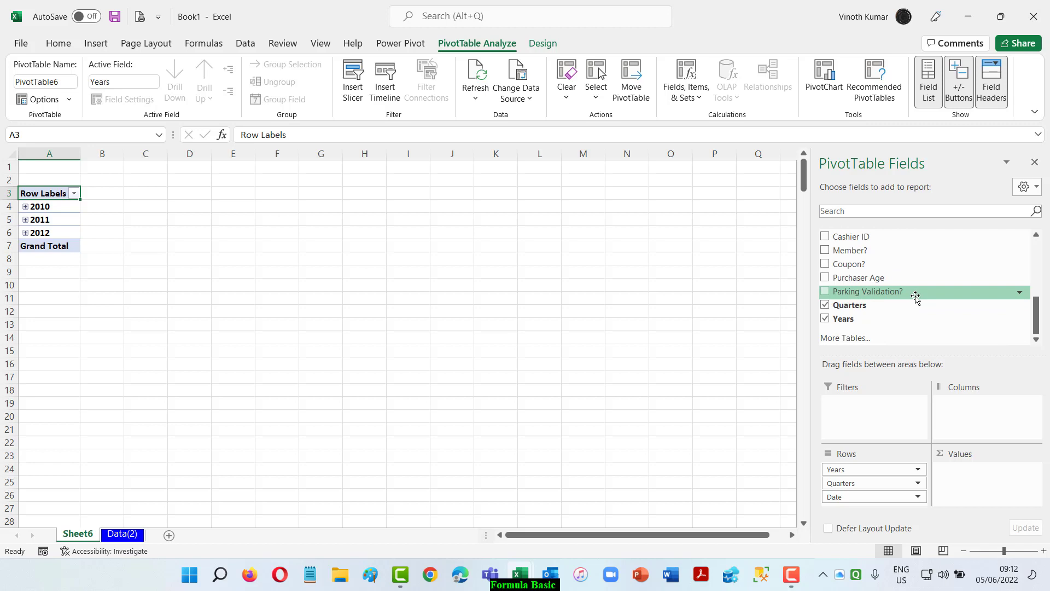
pyautogui.click(826, 305)
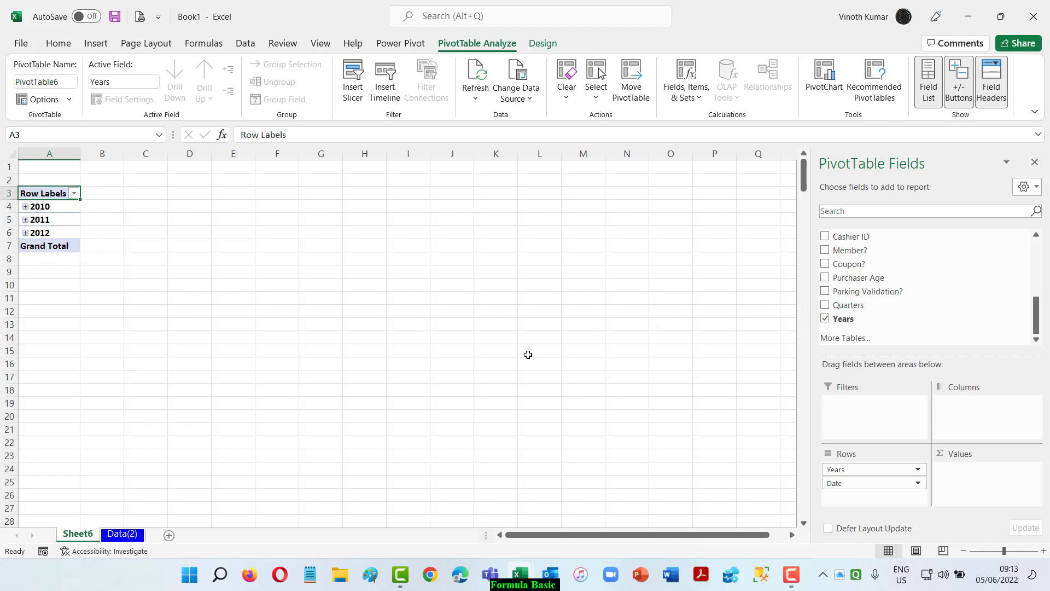
pyautogui.scroll(6, 916, 286)
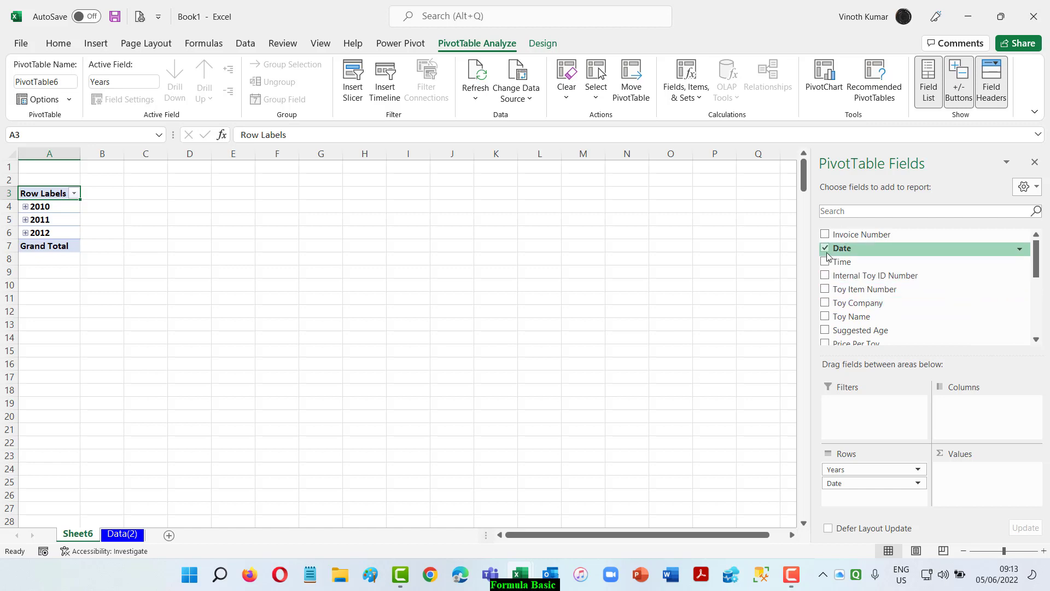
pyautogui.click(825, 249)
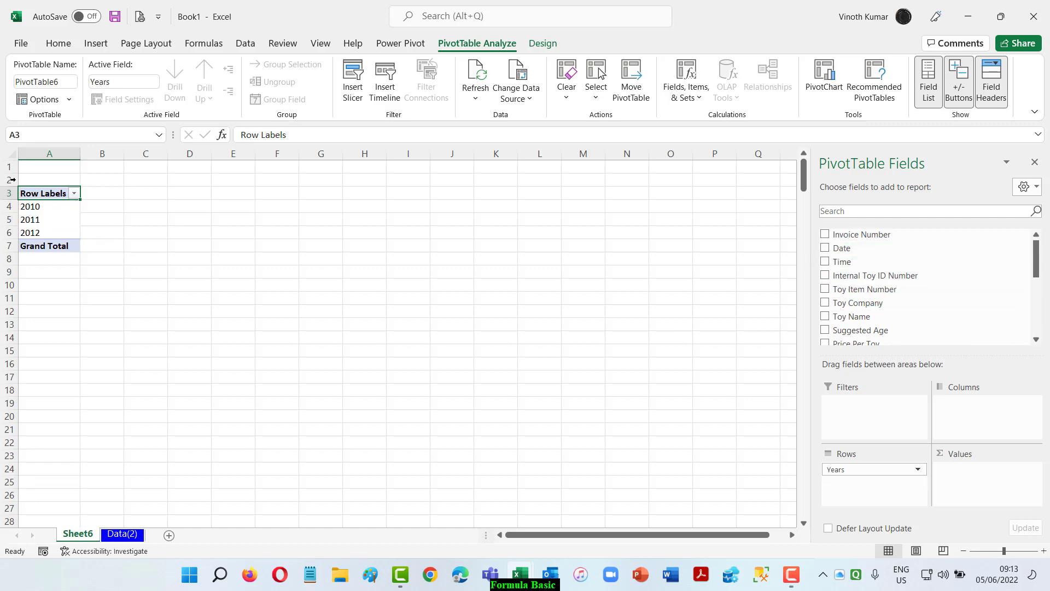
# Group the year row labels by Days, Months, Quarters and Years.
pyautogui.click(53, 207)
pyautogui.rightClick(53, 207)
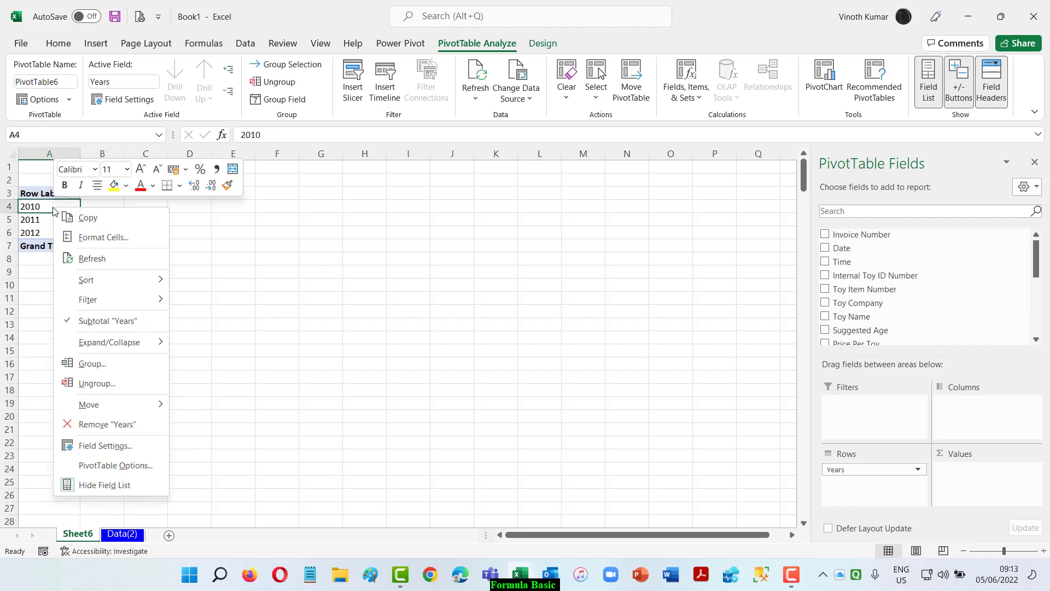
pyautogui.click(101, 361)
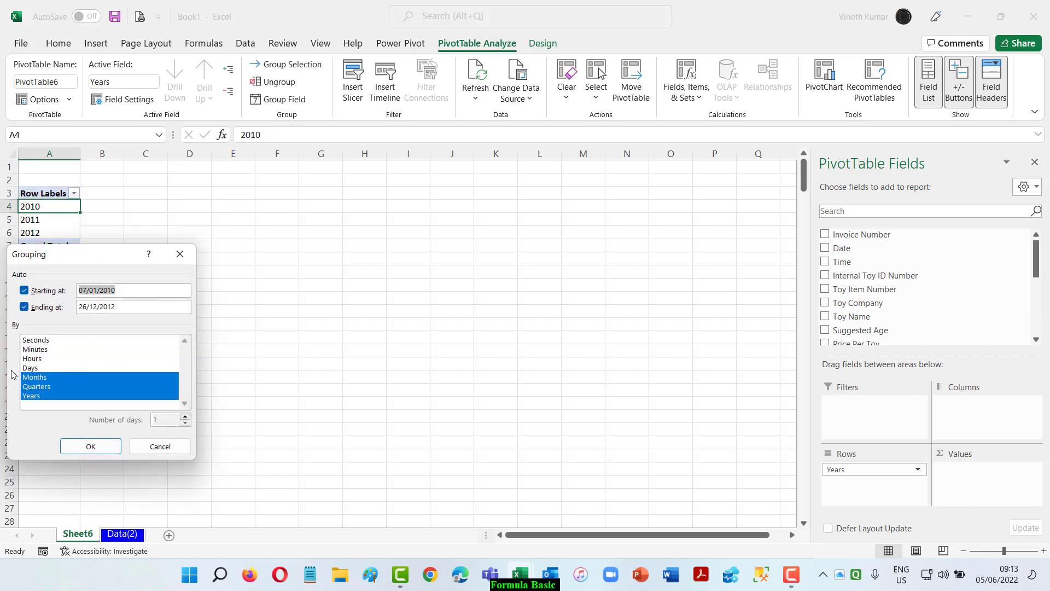
pyautogui.click(33, 368)
pyautogui.click(90, 446)
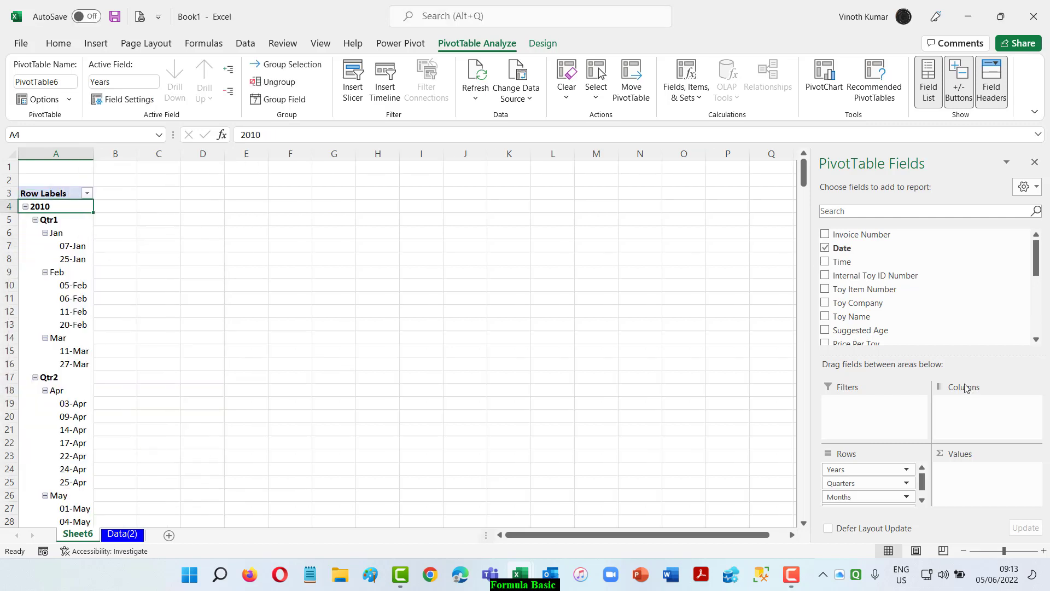
# Remove the Date and Quarters levels from the rows, keeping Months nested under Years.
pyautogui.click(843, 248)
pyautogui.scroll(-5, 933, 287)
pyautogui.scroll(-3, 934, 287)
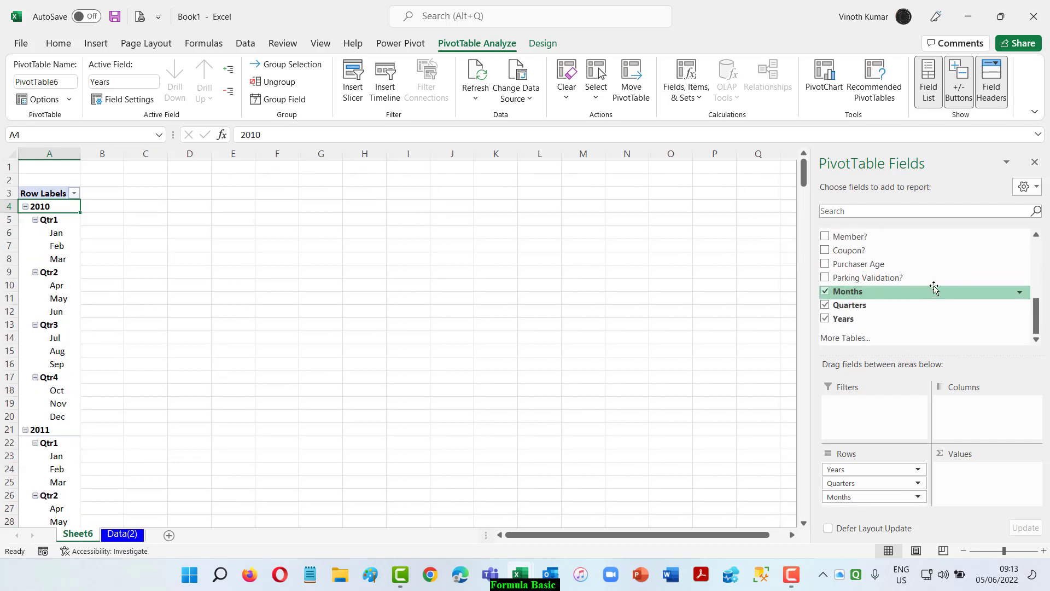
pyautogui.click(826, 305)
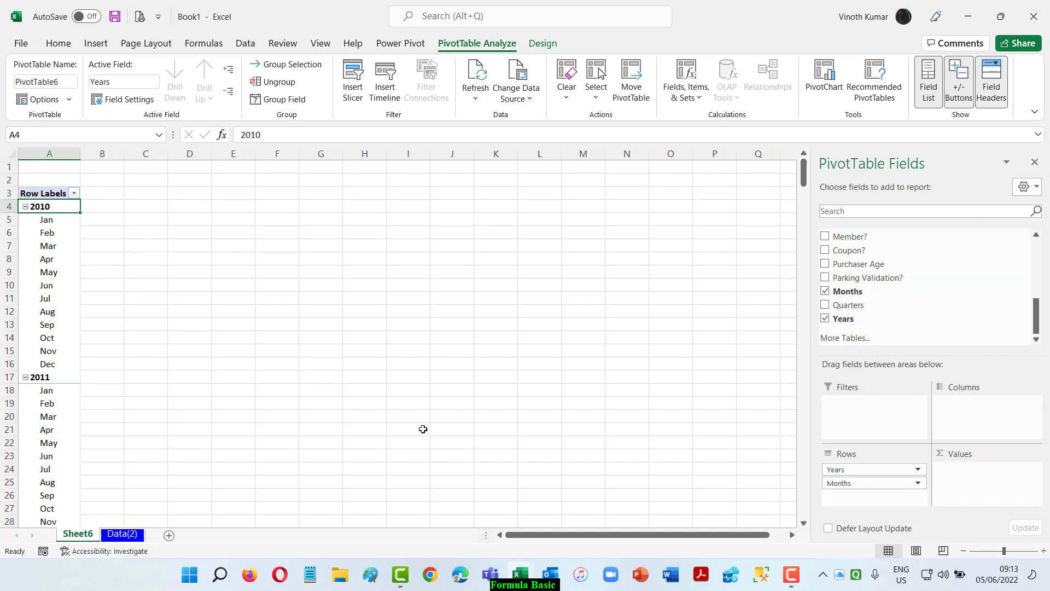
pyautogui.scroll(-7, 422, 308)
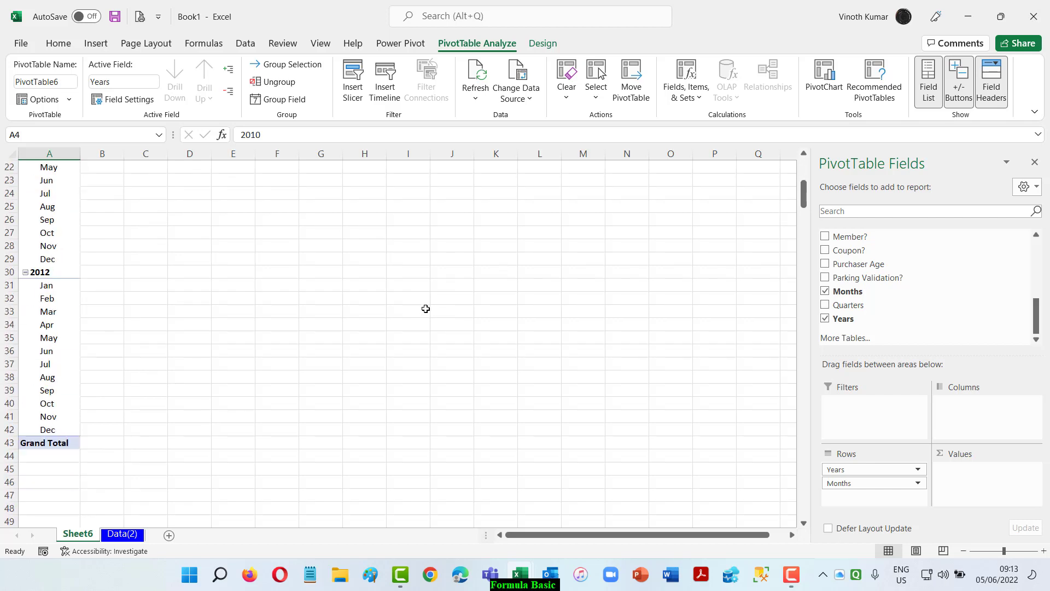
pyautogui.scroll(7, 424, 308)
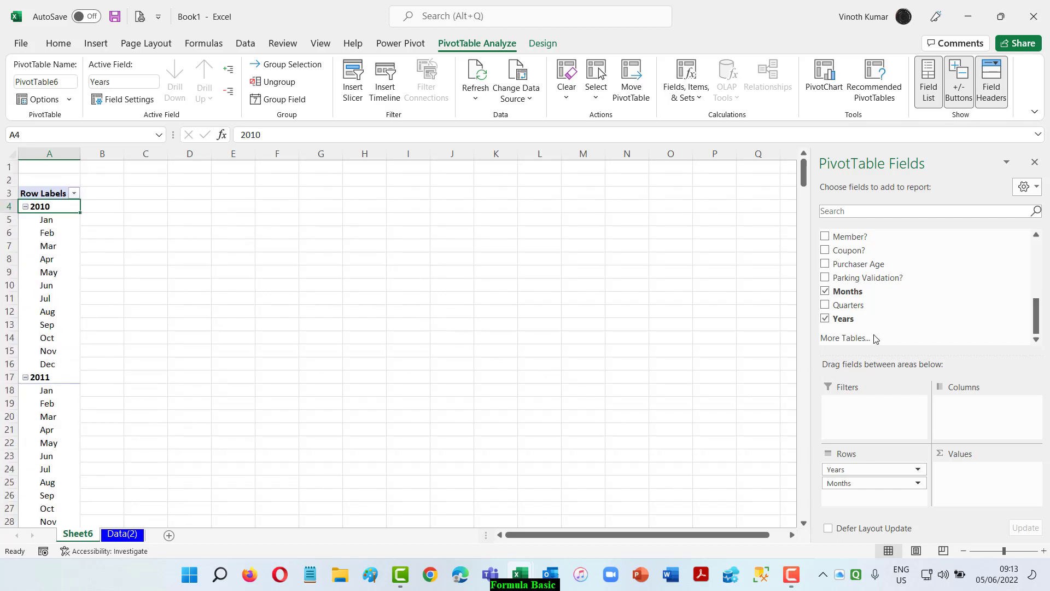
# Take Years out of the PivotTable rows, add it back and place it above Months.
pyautogui.click(826, 320)
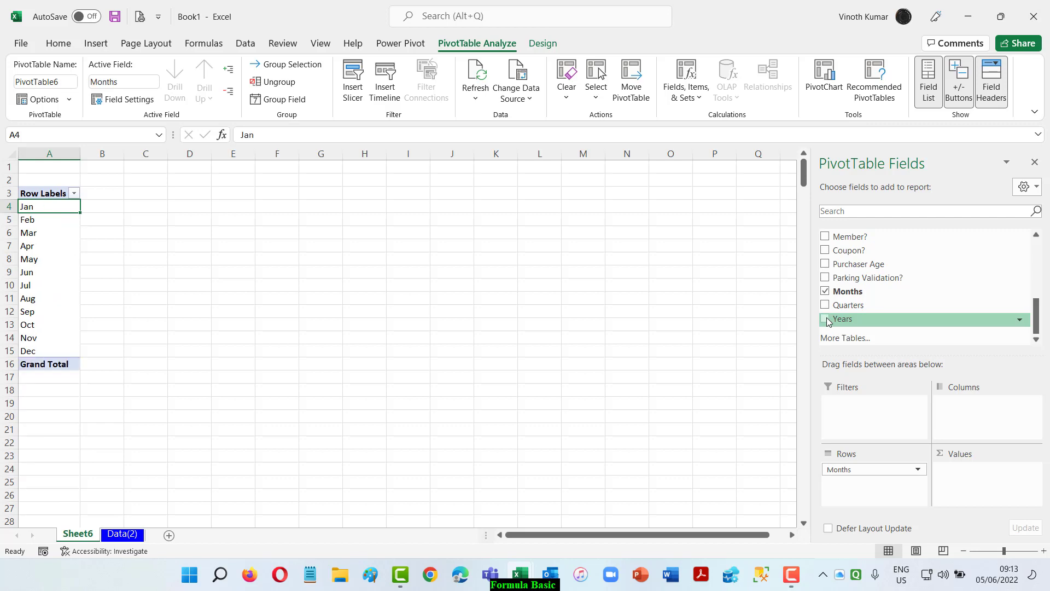
pyautogui.click(826, 319)
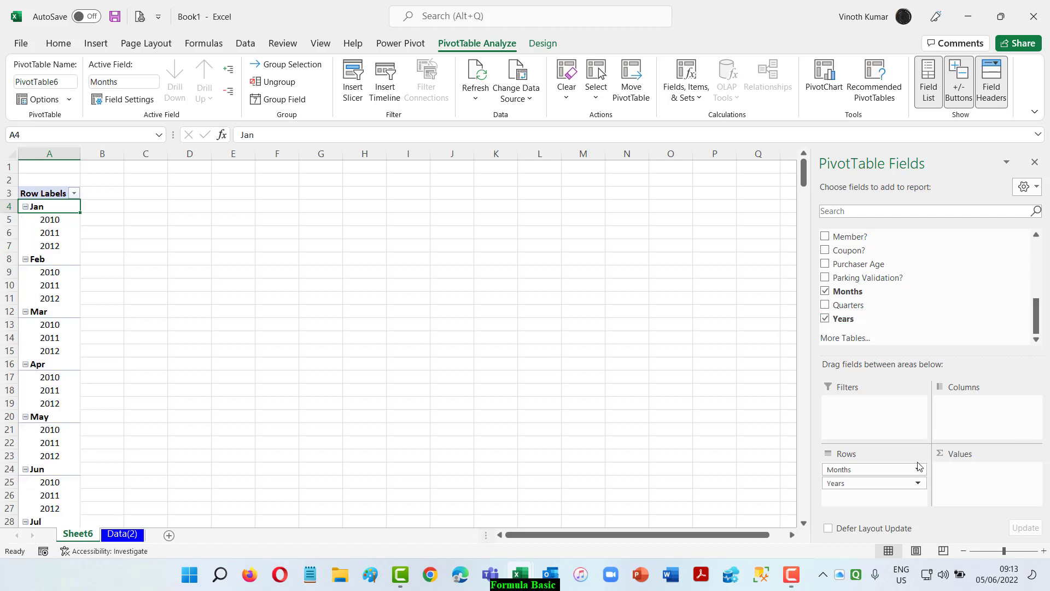
pyautogui.moveTo(851, 470); pyautogui.dragTo(870, 493)
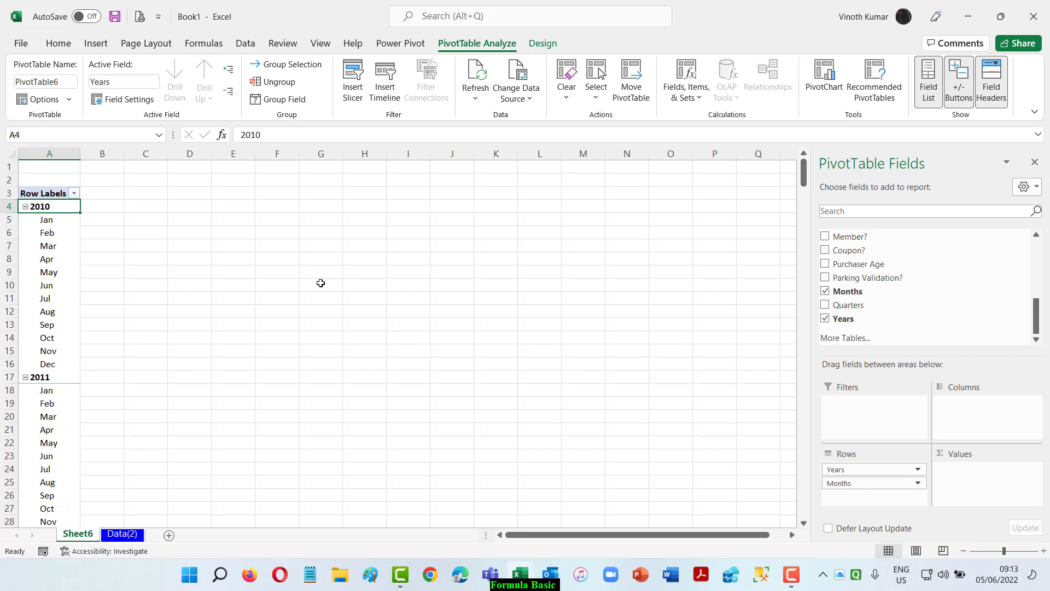
# Add Total Line Revenue as a summed value and move Years from the rows to the columns.
pyautogui.scroll(5, 930, 321)
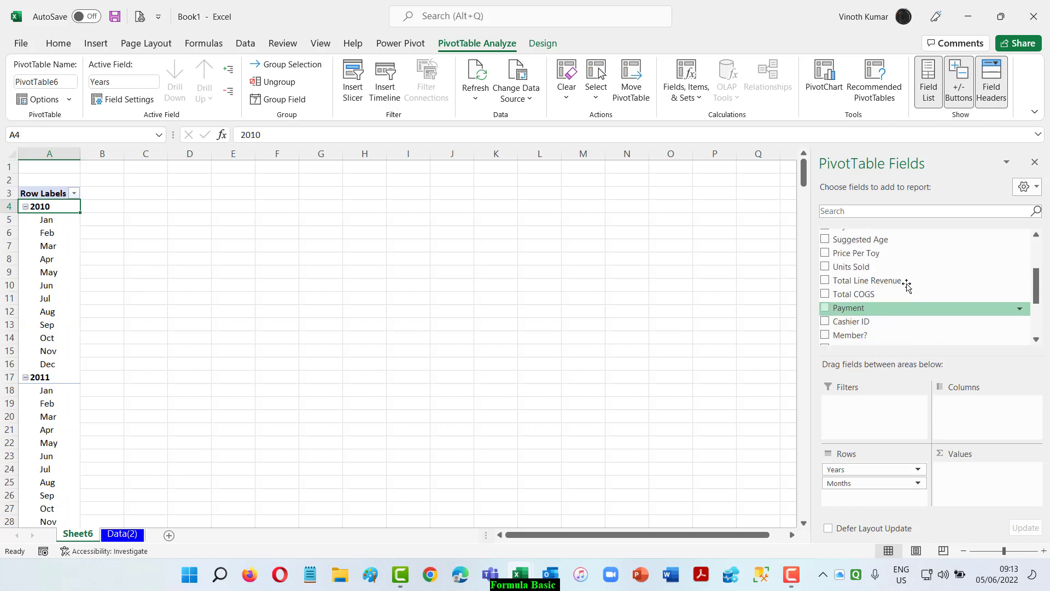
pyautogui.moveTo(890, 288); pyautogui.dragTo(990, 494)
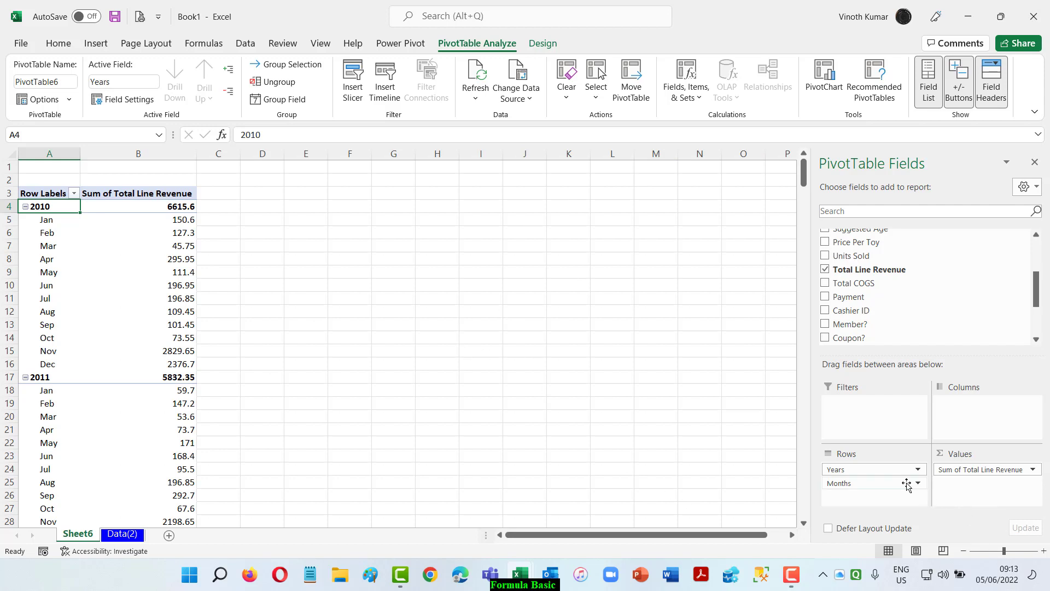
pyautogui.moveTo(858, 470); pyautogui.dragTo(971, 438)
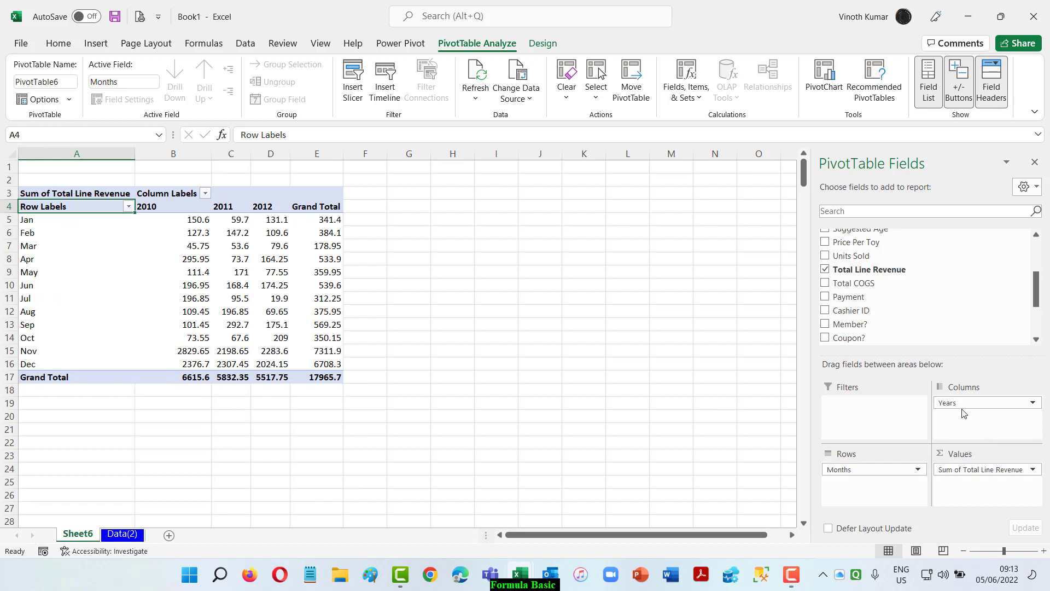
# Move Years back above Months in the rows to review the stacked layout, and return it to the columns.
pyautogui.moveTo(958, 408); pyautogui.dragTo(844, 466)
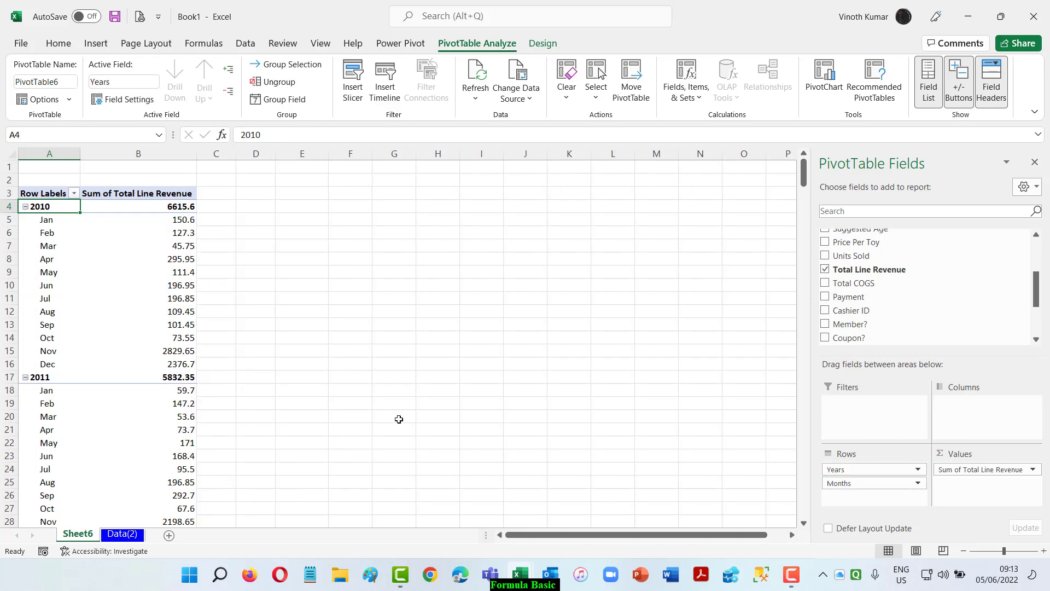
pyautogui.scroll(-8, 397, 396)
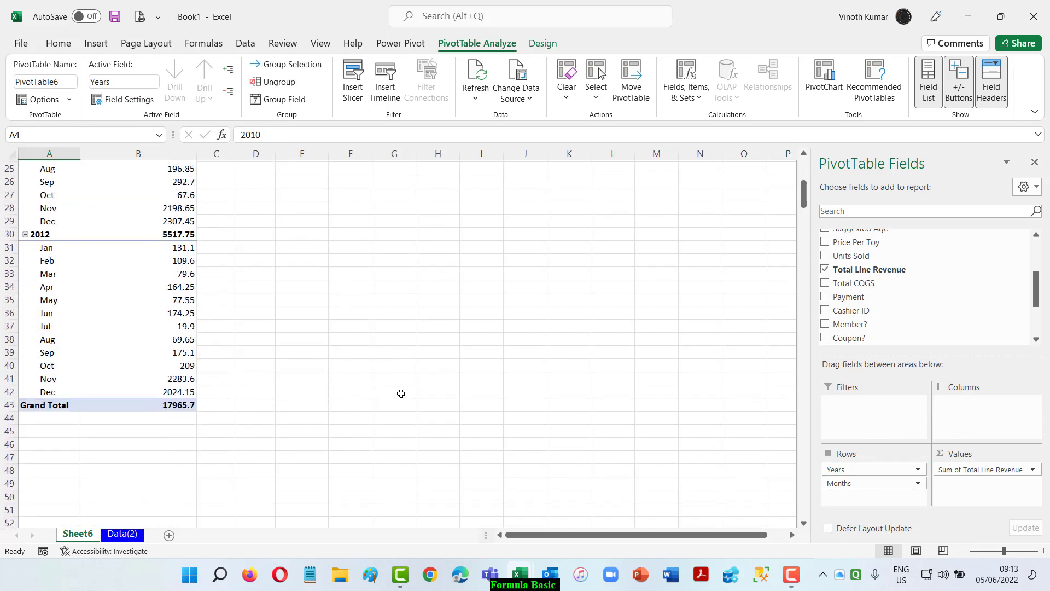
pyautogui.scroll(8, 401, 393)
pyautogui.moveTo(845, 469); pyautogui.dragTo(998, 423)
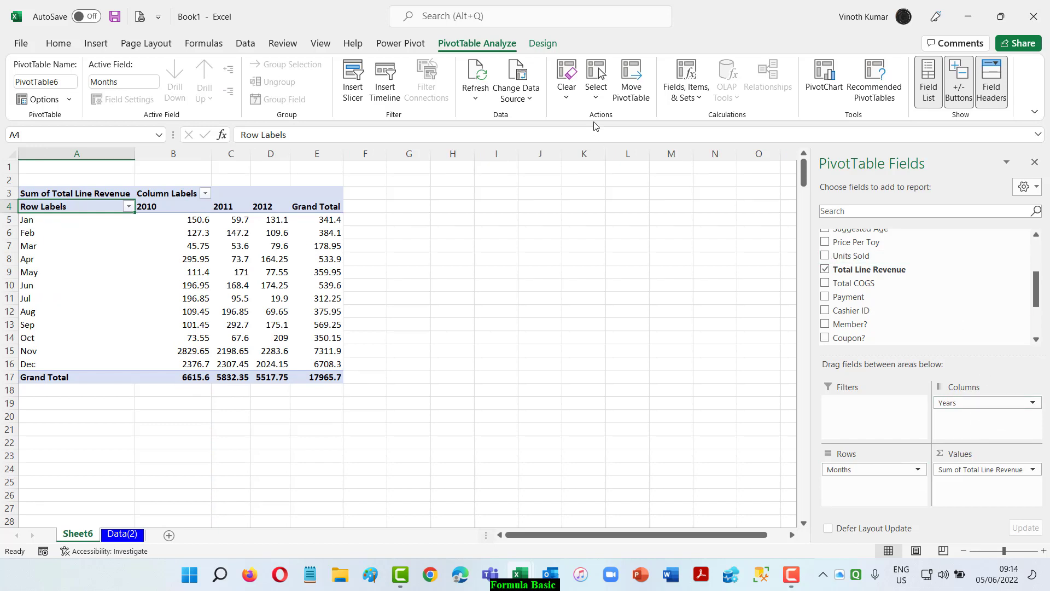
# Change the PivotTable's report layout to tabular form.
pyautogui.click(542, 43)
pyautogui.click(108, 82)
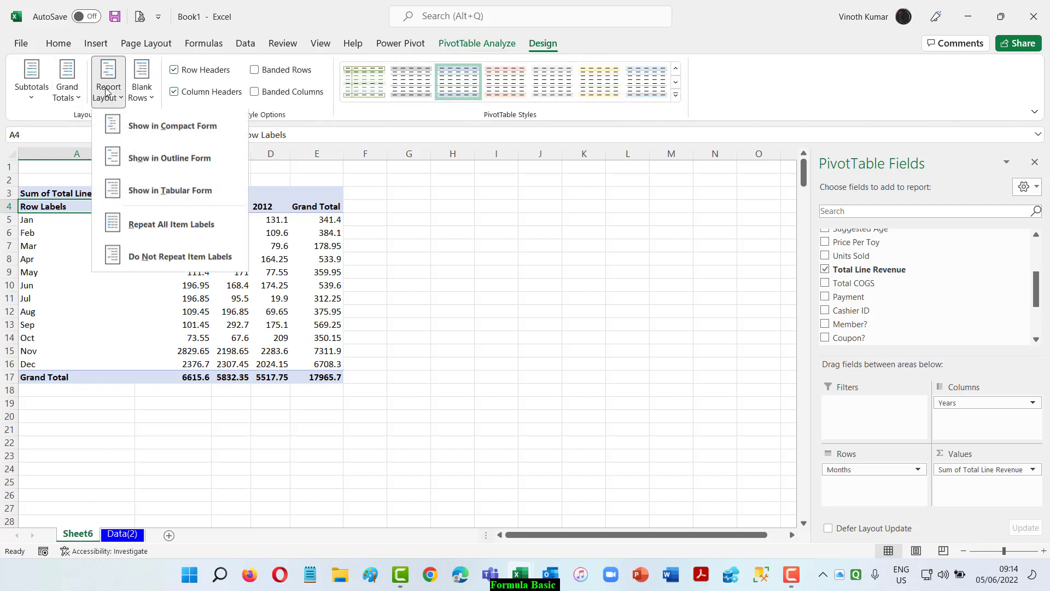
pyautogui.click(161, 190)
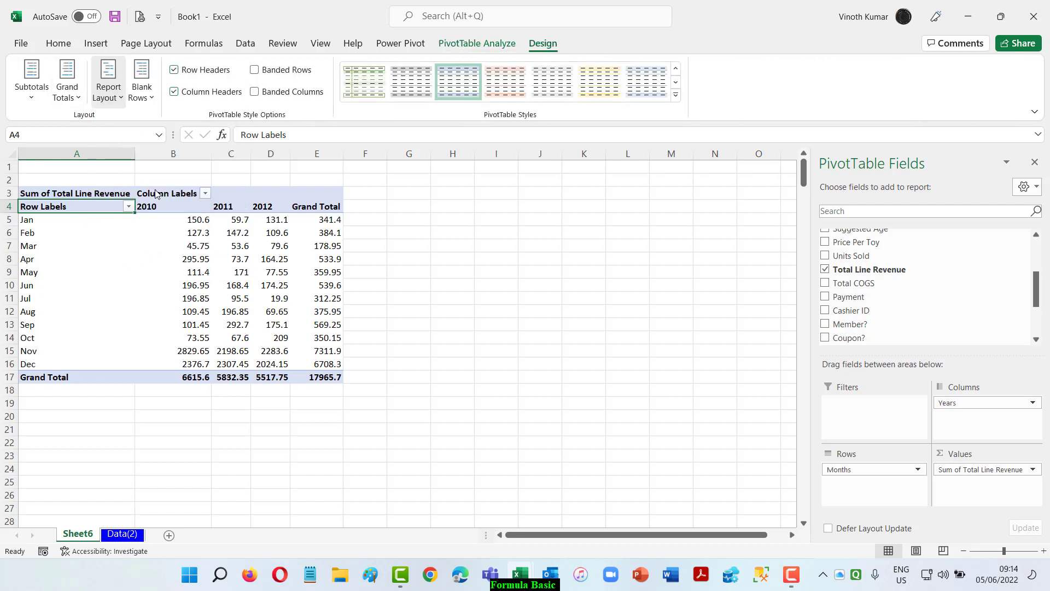
# Format the Total Line Revenue values as Currency with the ₹ symbol and 0 decimal places.
pyautogui.click(163, 219)
pyautogui.rightClick(164, 219)
pyautogui.click(232, 415)
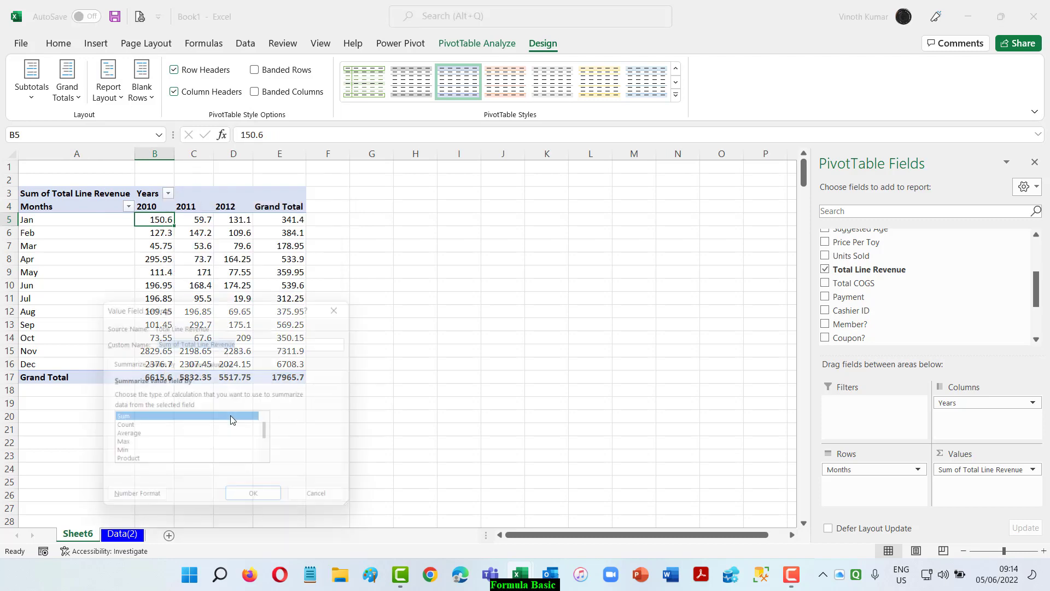
pyautogui.click(138, 504)
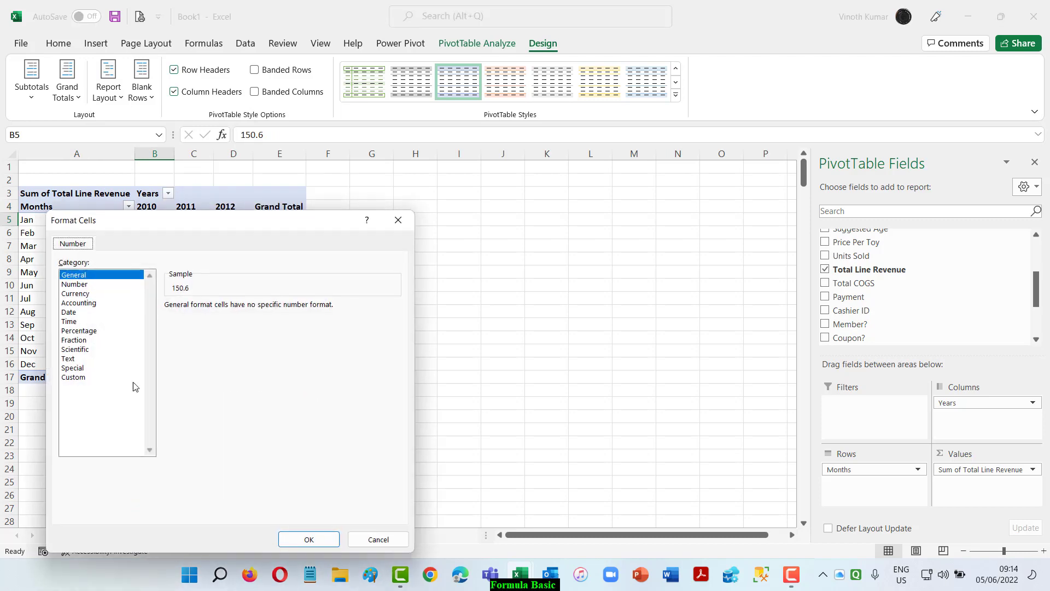
pyautogui.click(81, 294)
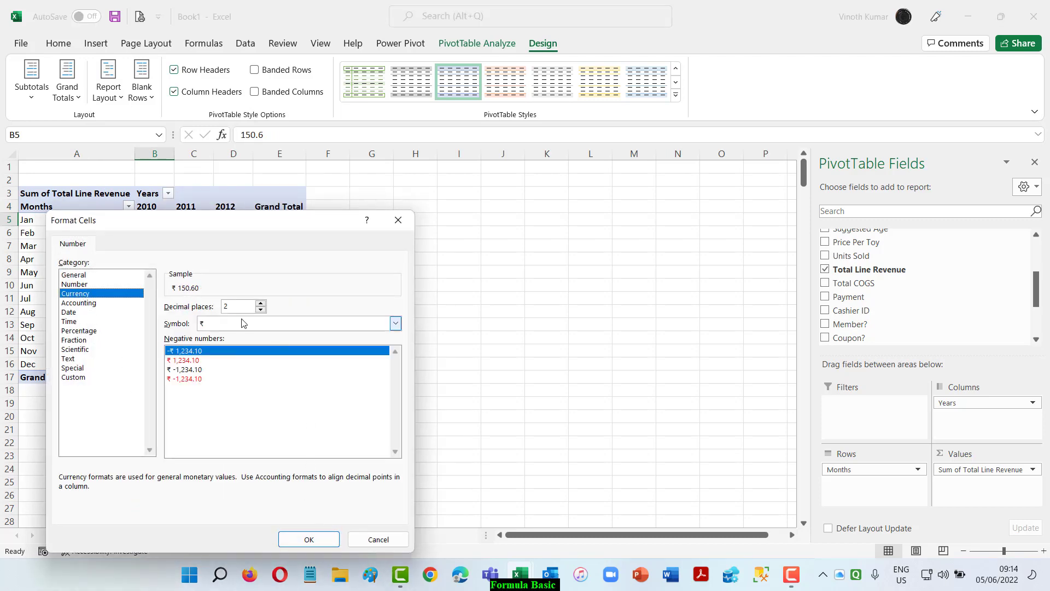
pyautogui.click(259, 303)
pyautogui.click(259, 304)
pyautogui.click(261, 310)
pyautogui.click(261, 310)
pyautogui.click(261, 310)
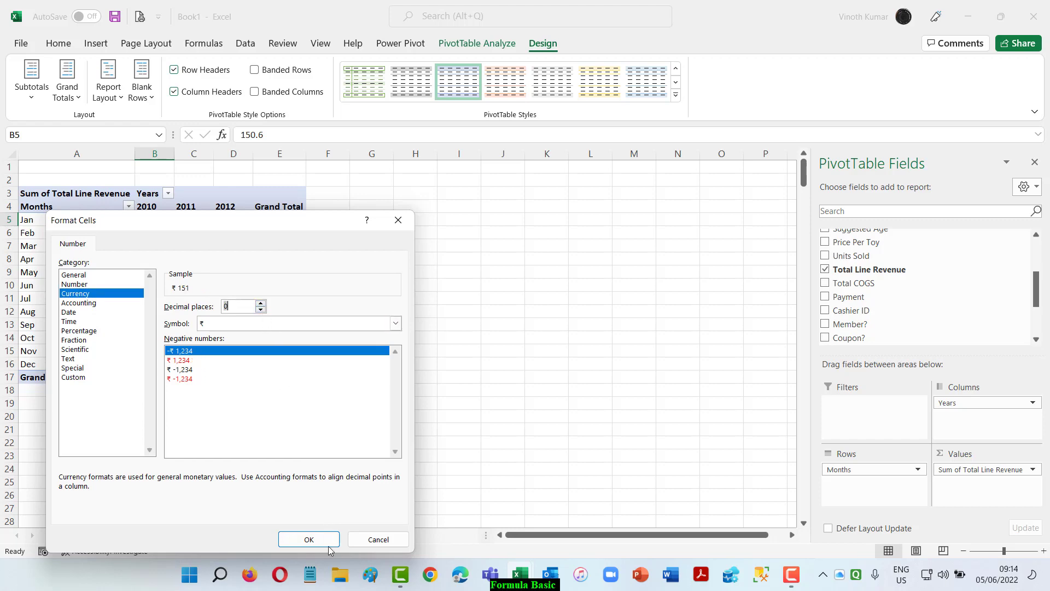
pyautogui.click(309, 539)
pyautogui.click(260, 504)
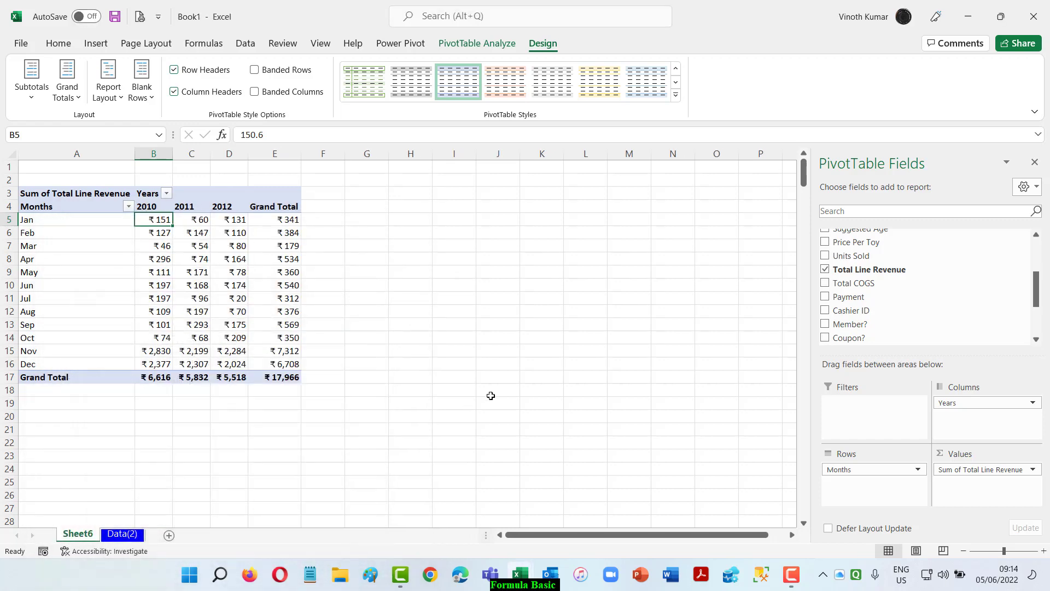
pyautogui.click(495, 388)
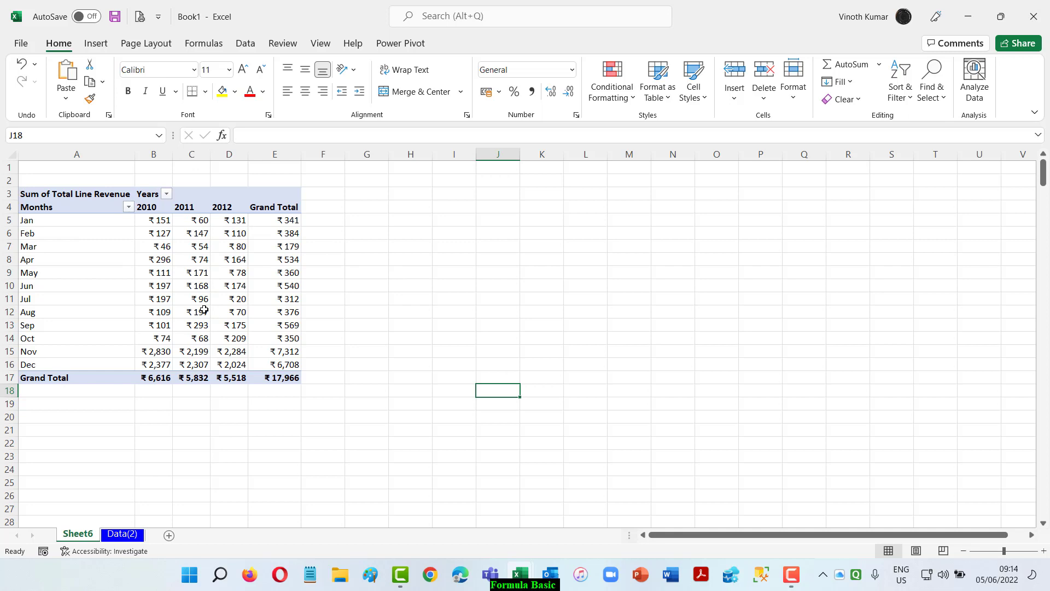
# Move Years from the columns to the rows above Months and show the PivotTable in compact form.
pyautogui.moveTo(204, 310)
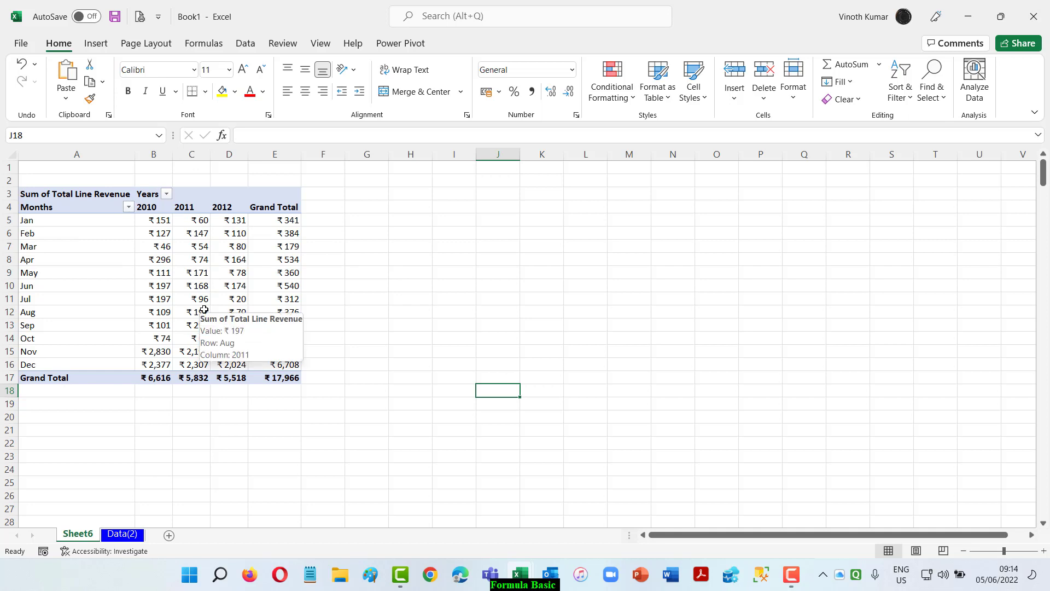
pyautogui.click(90, 219)
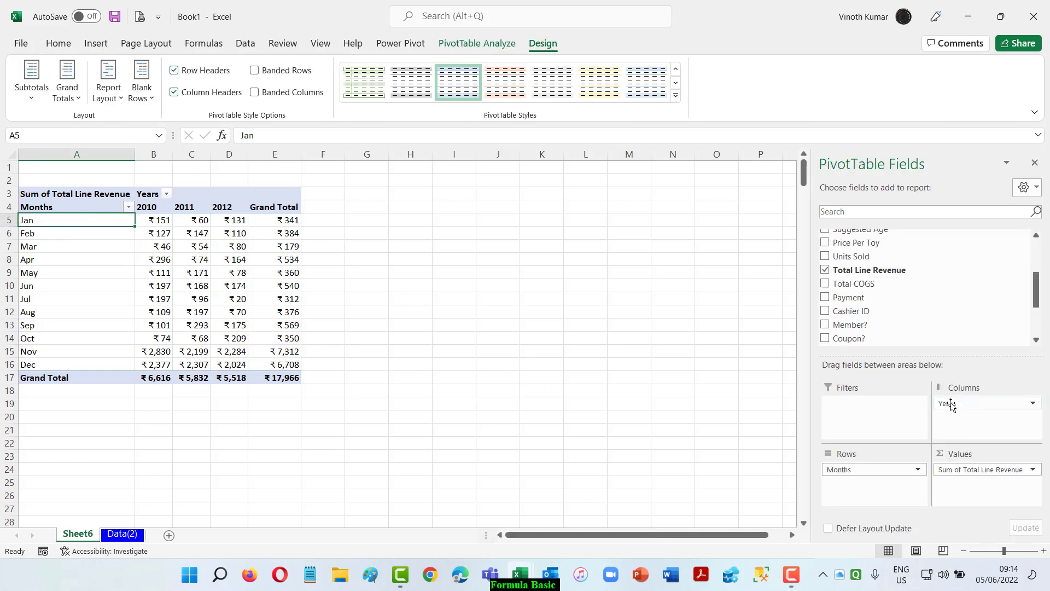
pyautogui.moveTo(946, 405); pyautogui.dragTo(869, 469)
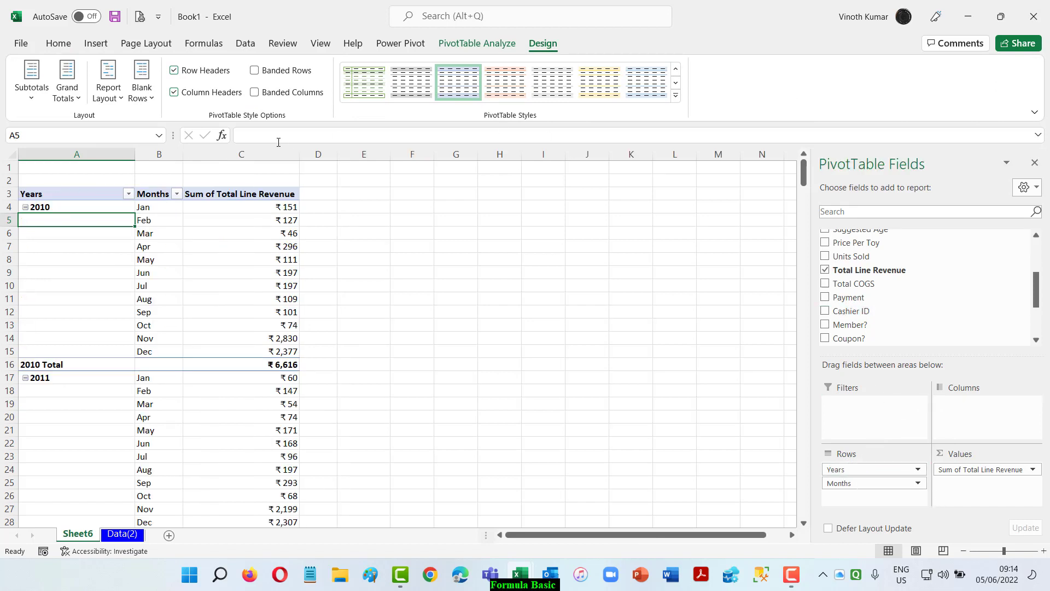
pyautogui.click(107, 87)
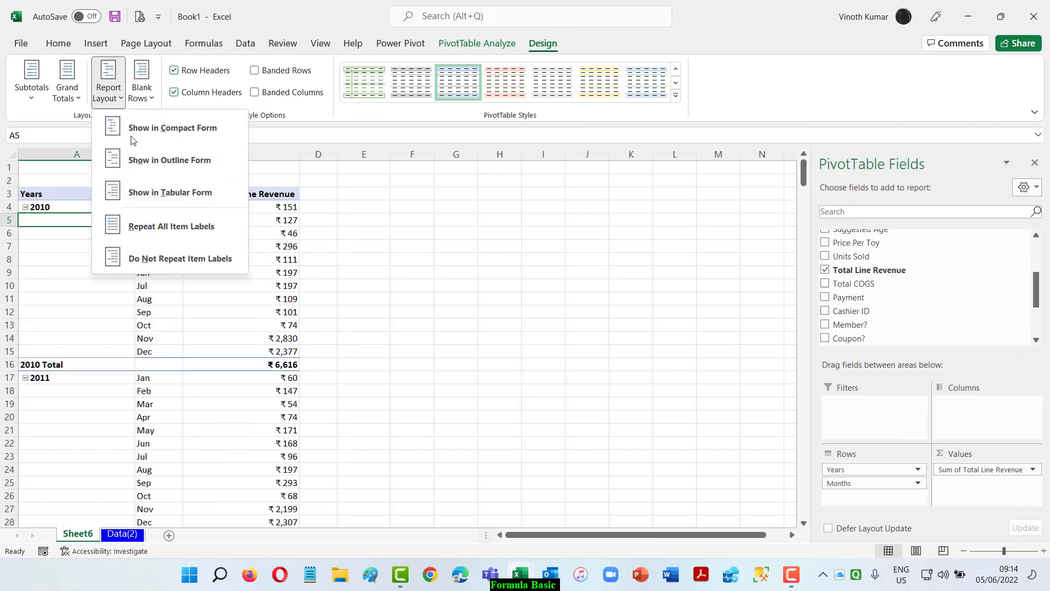
pyautogui.click(170, 130)
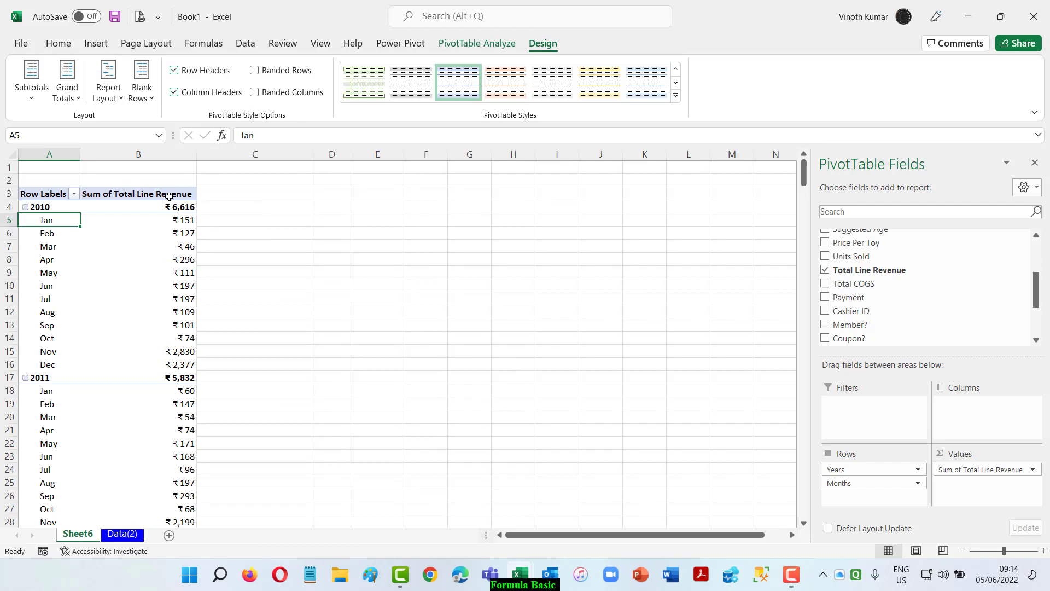
# Compare the year subtotals at the bottom and at the top of each group, finishing with them at the top.
pyautogui.scroll(-3, 309, 467)
pyautogui.scroll(3, 309, 467)
pyautogui.click(31, 93)
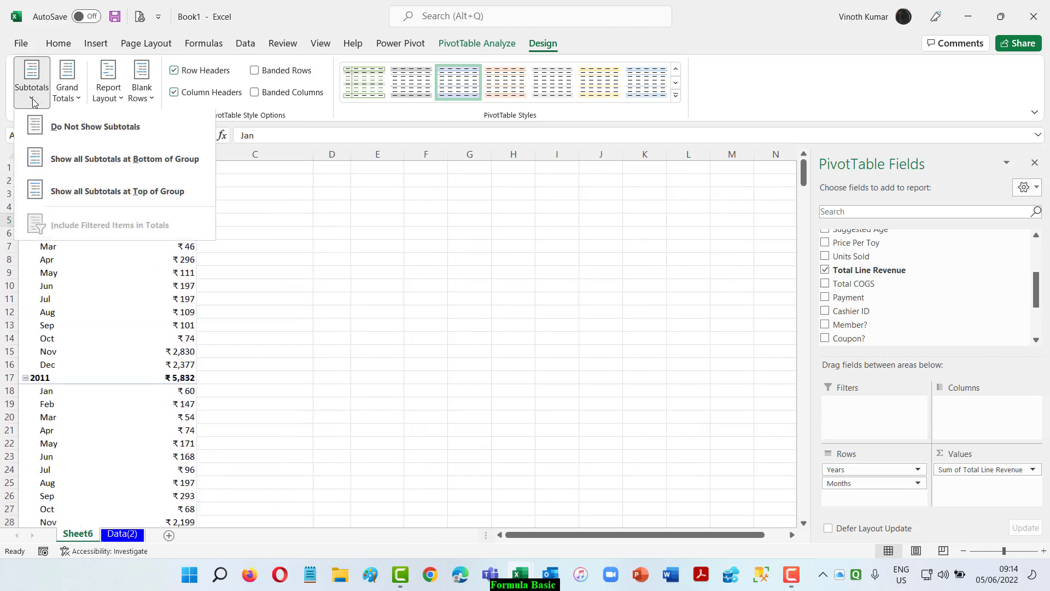
pyautogui.click(116, 169)
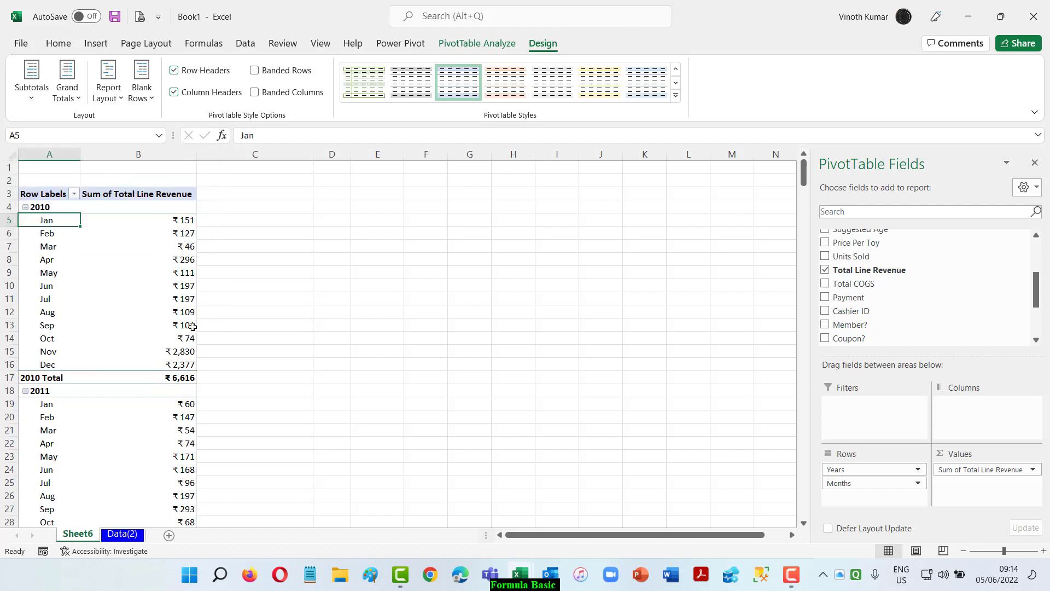
pyautogui.click(44, 104)
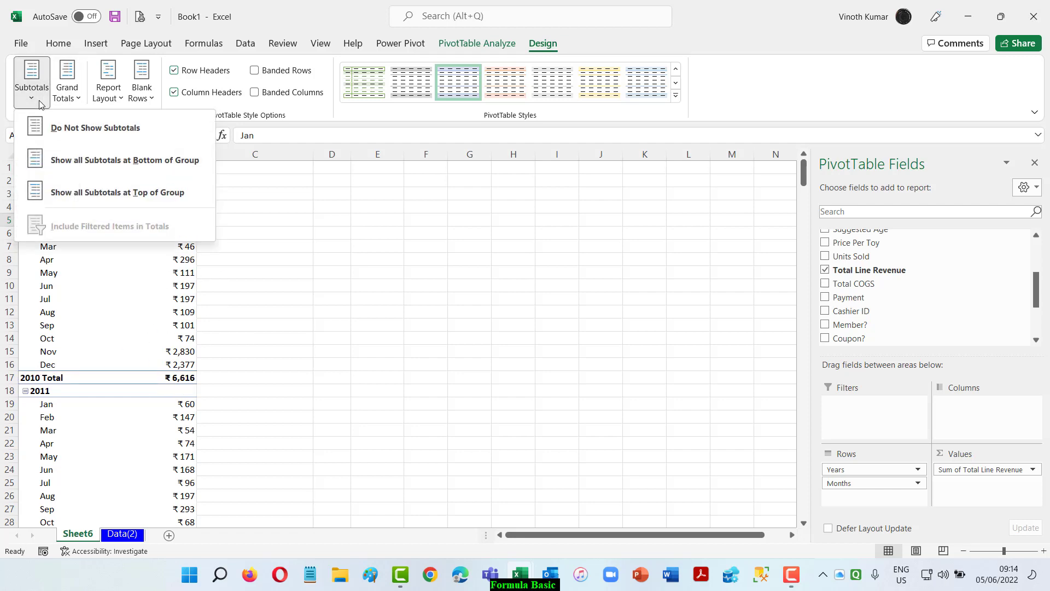
pyautogui.click(342, 334)
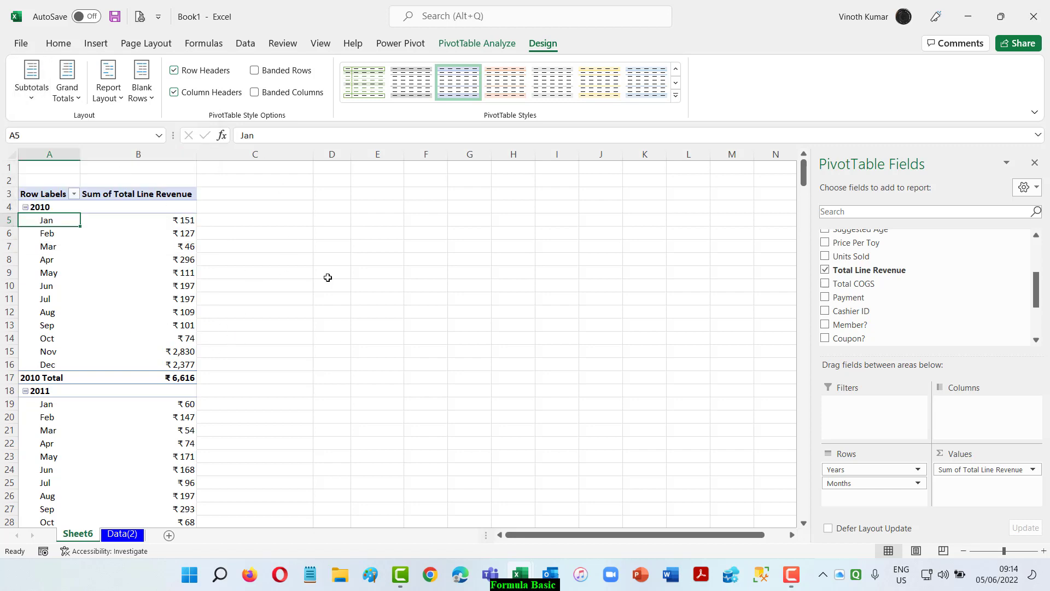
pyautogui.click(26, 105)
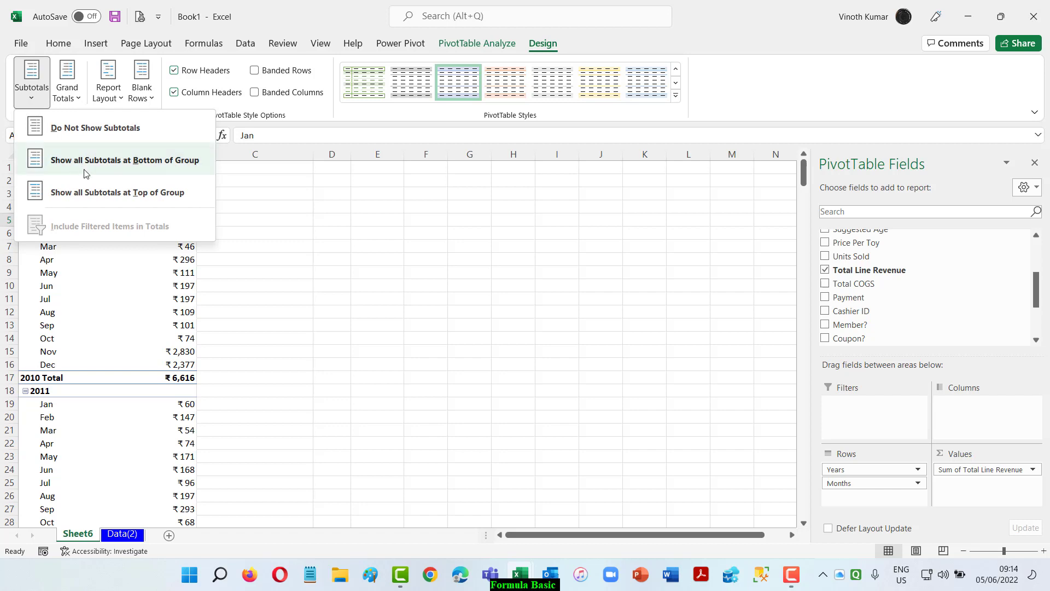
pyautogui.click(87, 193)
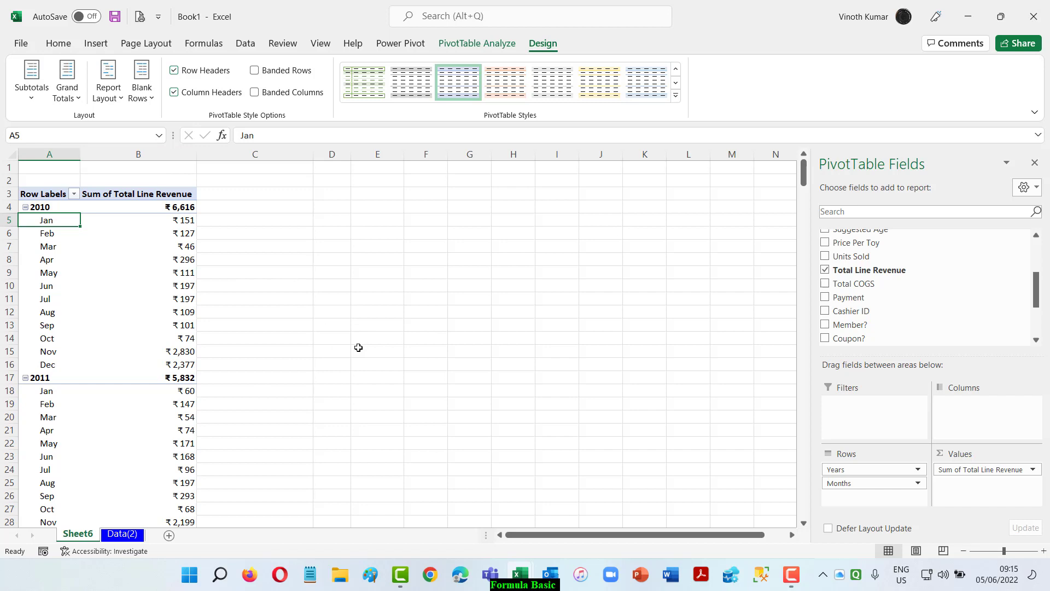
pyautogui.click(44, 97)
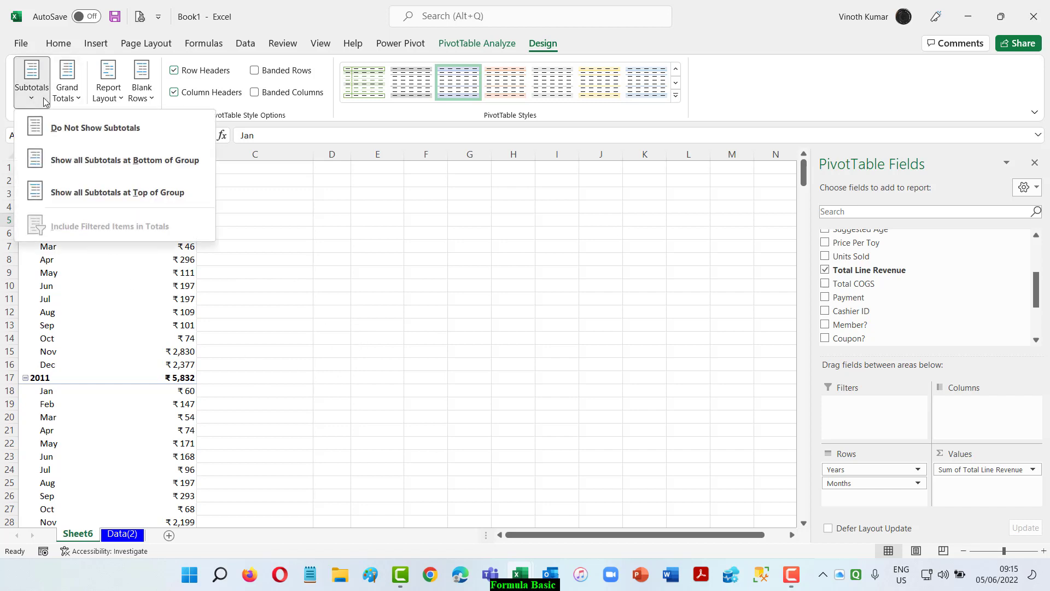
pyautogui.click(139, 161)
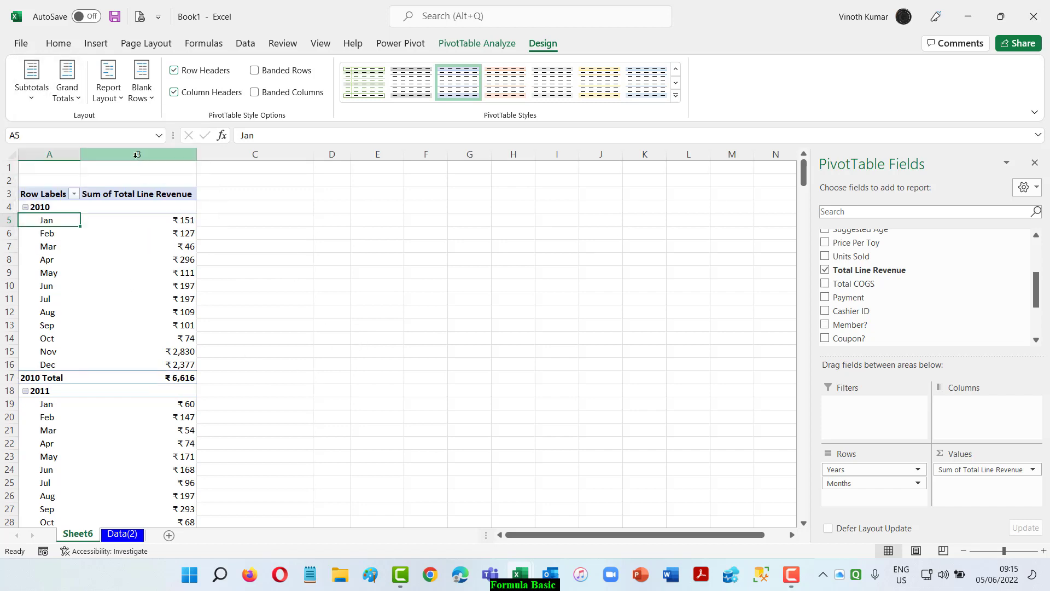
pyautogui.click(48, 104)
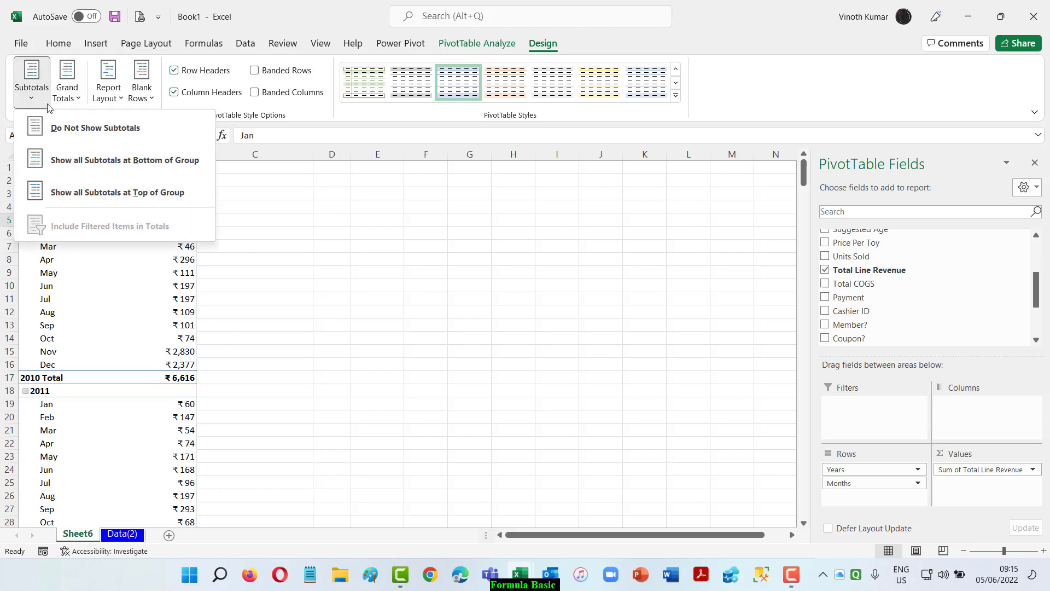
pyautogui.click(102, 192)
pyautogui.scroll(-9, 486, 307)
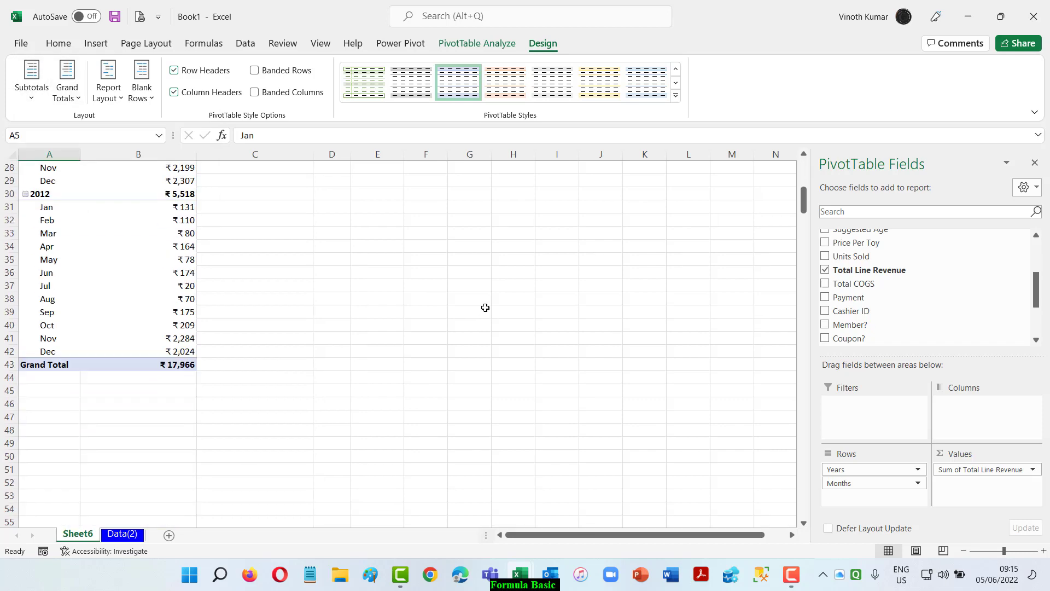
pyautogui.scroll(9, 485, 307)
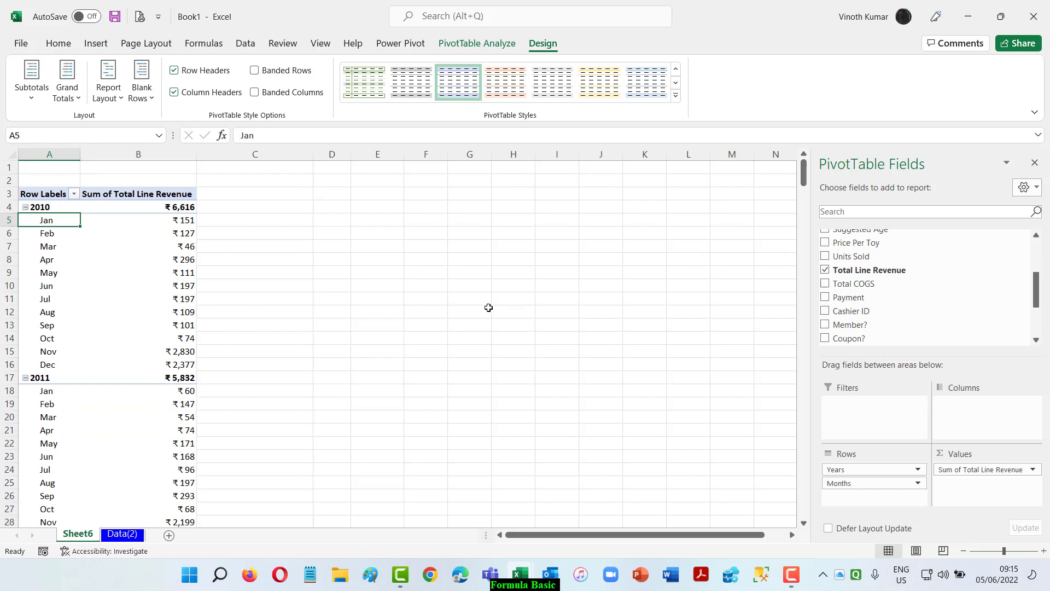
# Collapse the entire Years field to show only the yearly totals, and expand the whole field again.
pyautogui.rightClick(50, 205)
pyautogui.moveTo(127, 350)
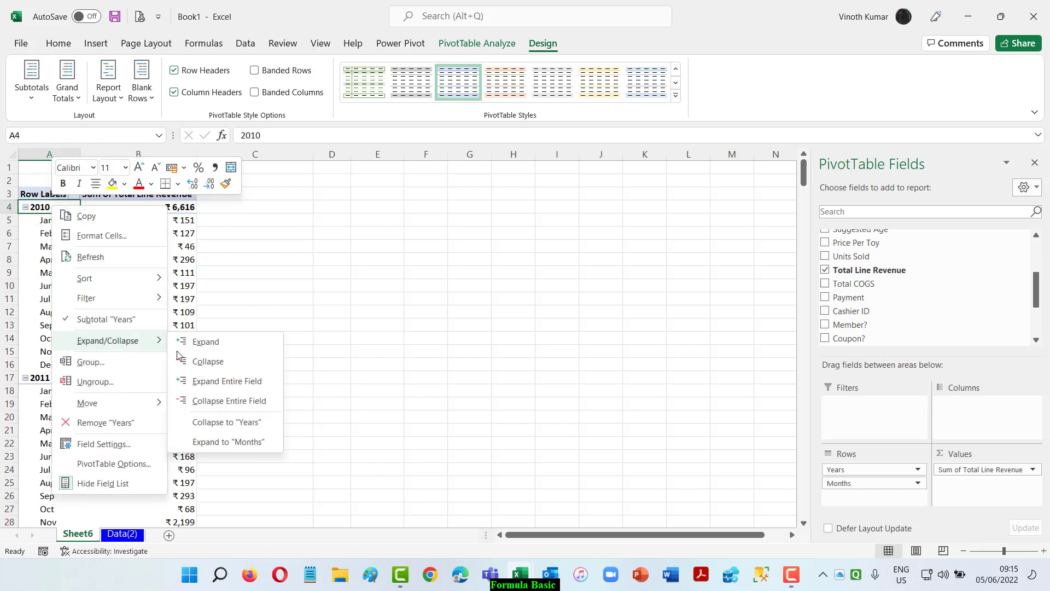
pyautogui.click(234, 403)
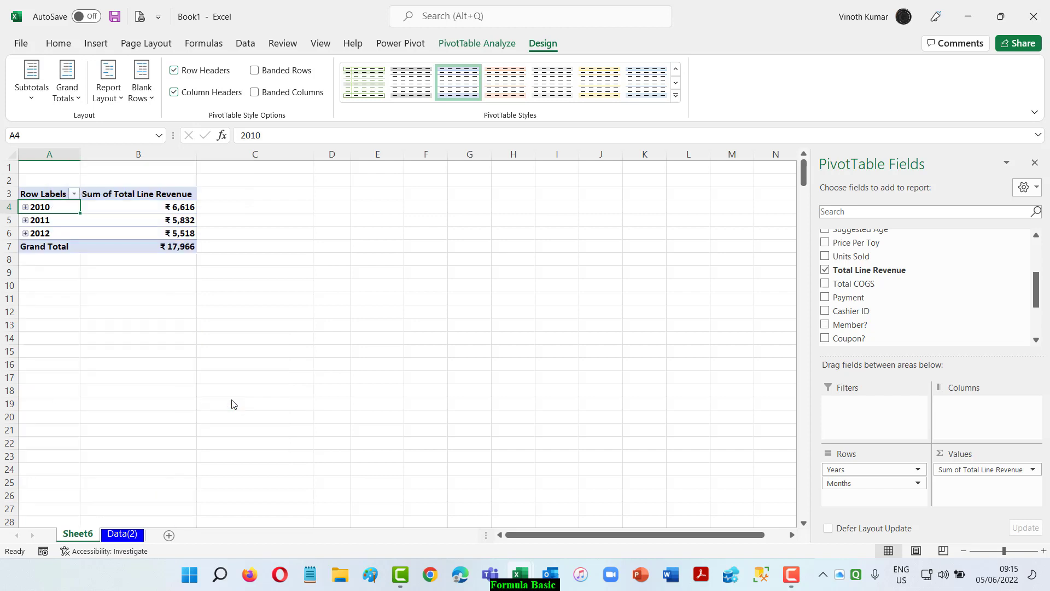
pyautogui.rightClick(57, 213)
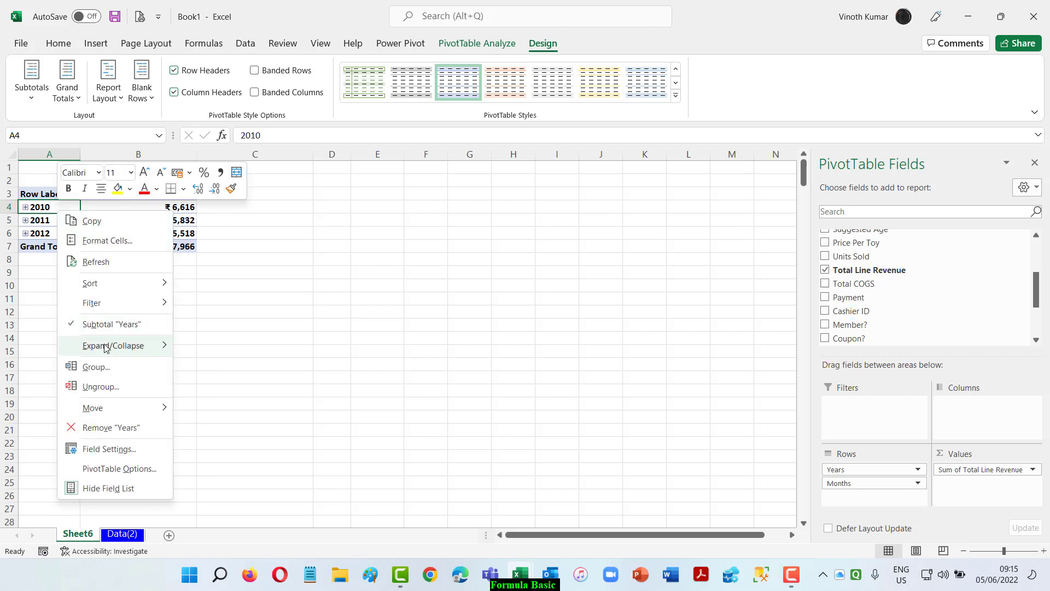
pyautogui.moveTo(108, 346)
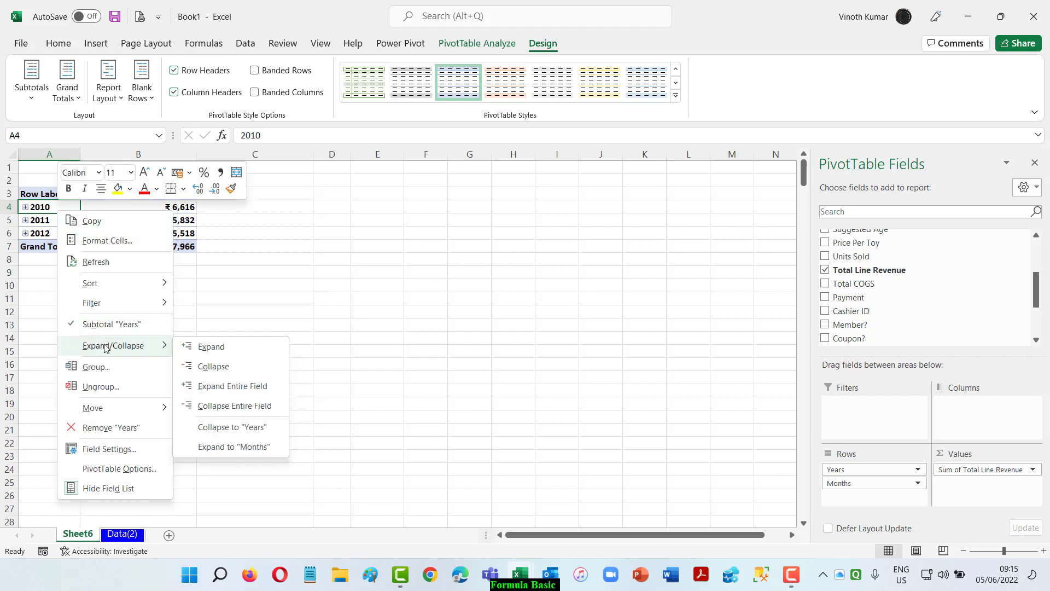
pyautogui.click(228, 387)
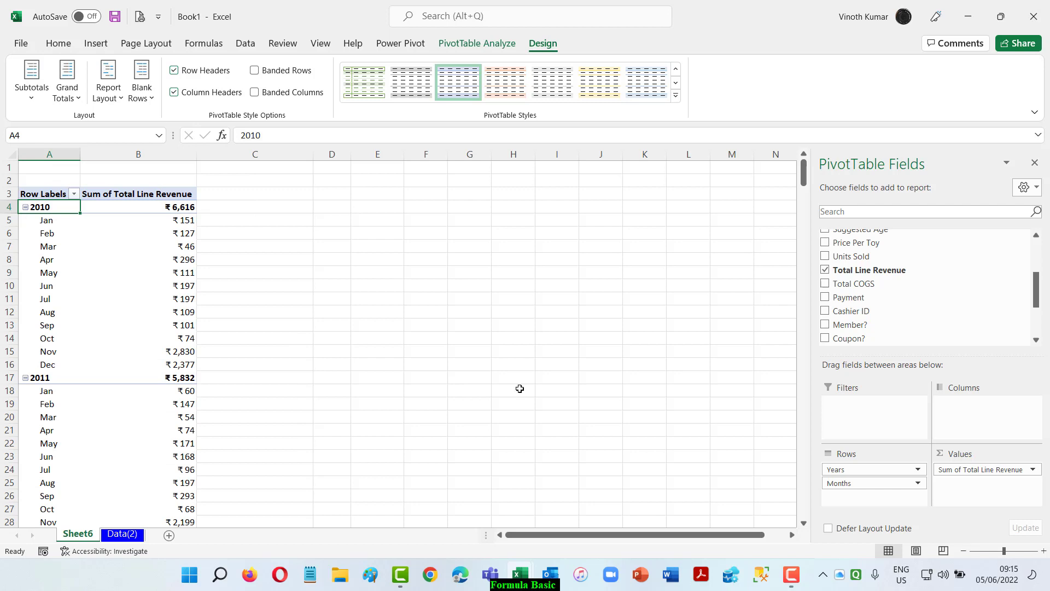
# Rename the PivotTable's worksheet as Monthly Pivot.
pyautogui.doubleClick(78, 534)
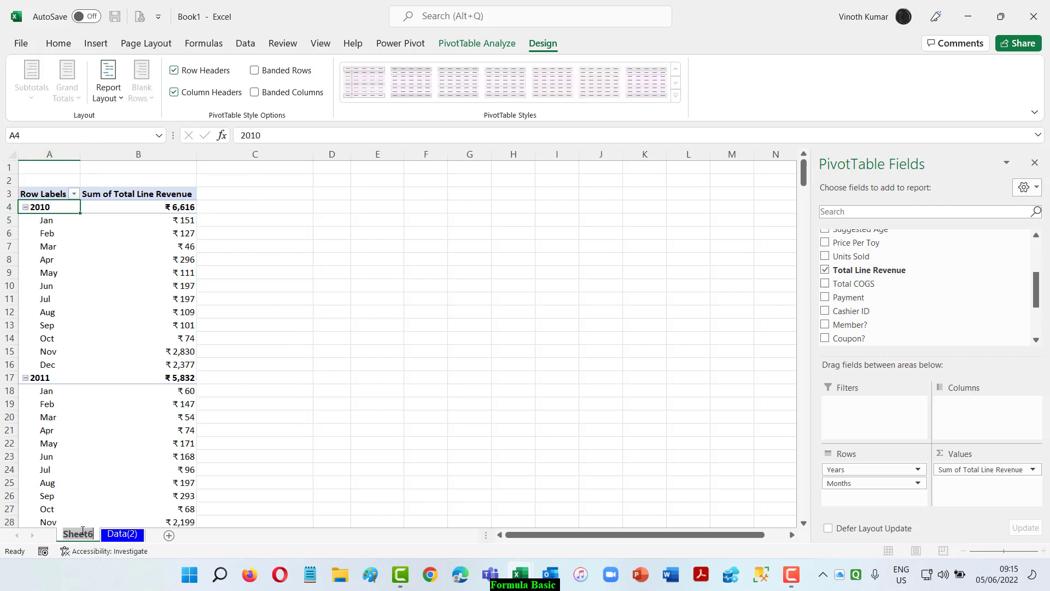
pyautogui.press('BackSpace')
pyautogui.write('MOnthly')
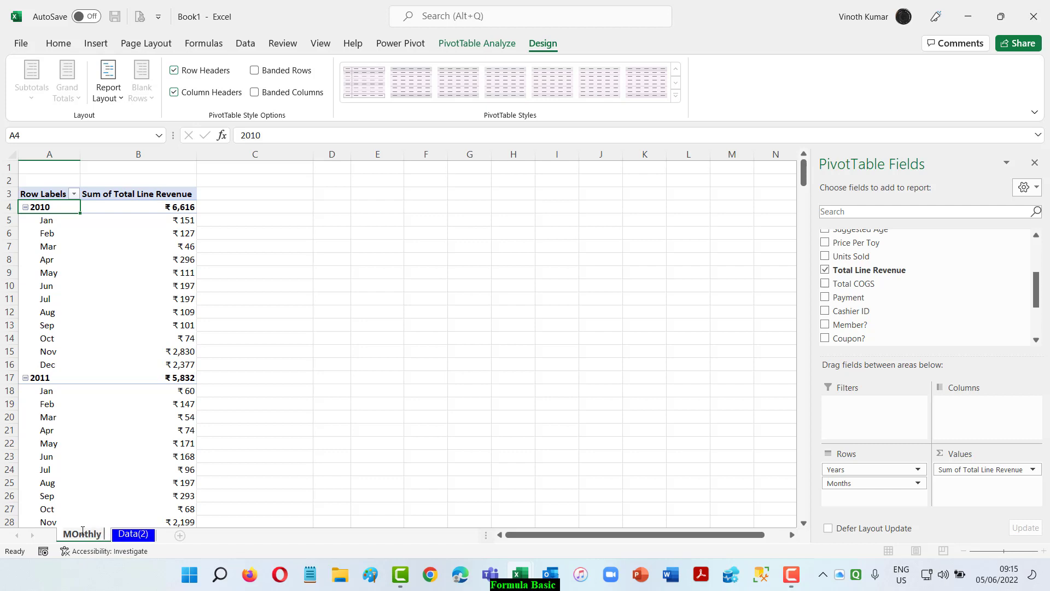
pyautogui.write(' Pivot')
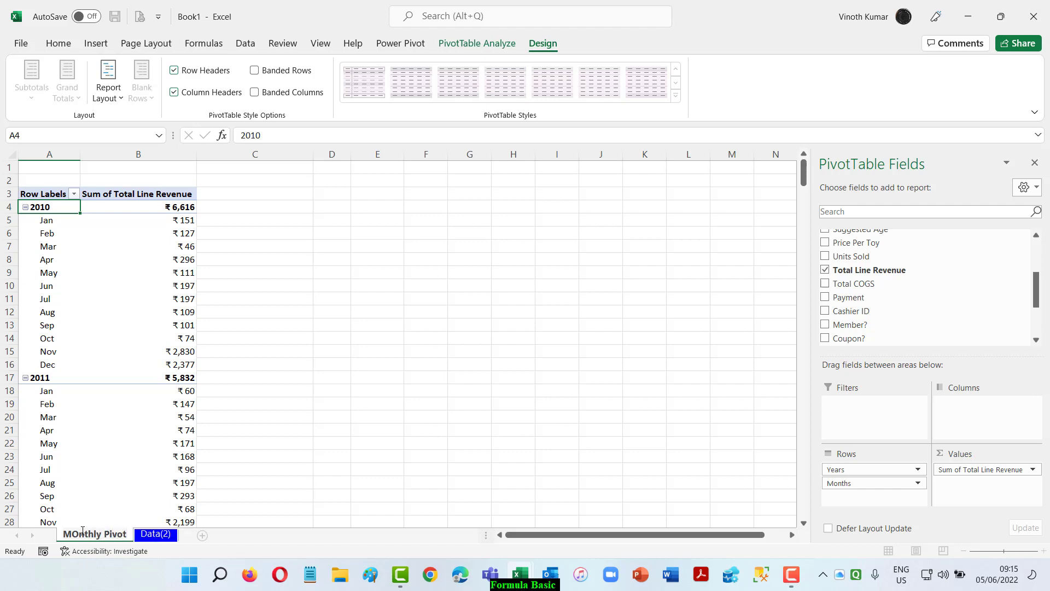
pyautogui.press('BackSpace')
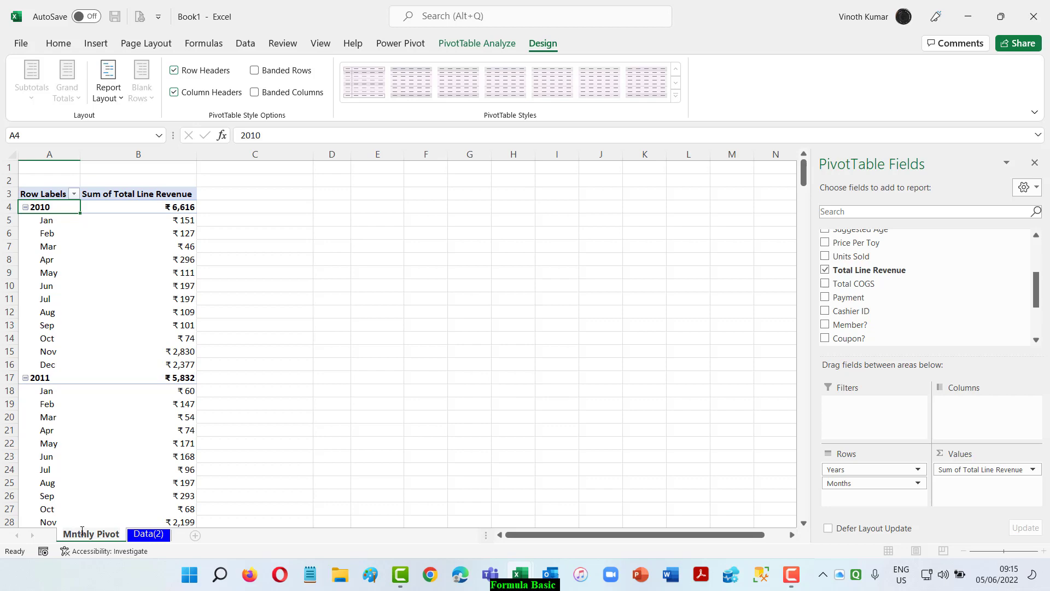
pyautogui.write('o')
pyautogui.press('Return')
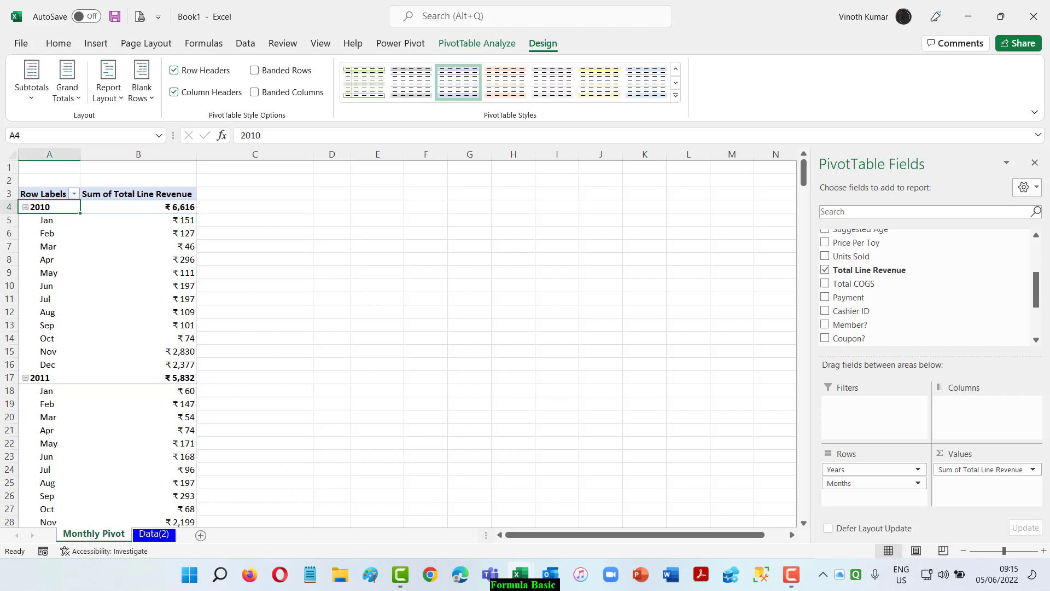
# Examine the Time column and the agenda on the Data(2) sheet, and the list of available fields for the Monthly Pivot.
pyautogui.click(153, 534)
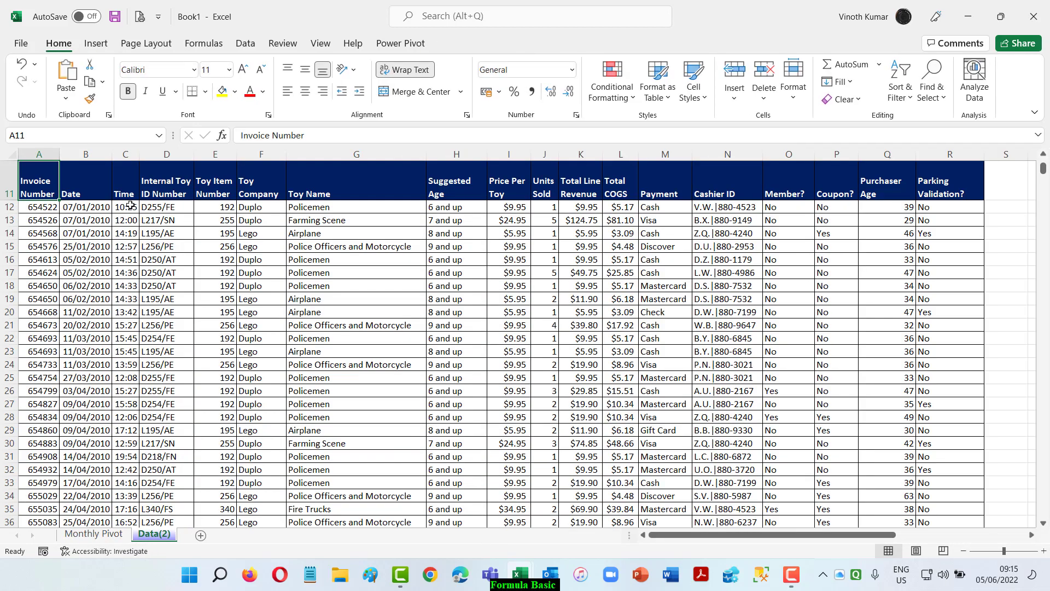
pyautogui.click(130, 206)
pyautogui.scroll(-9, 125, 334)
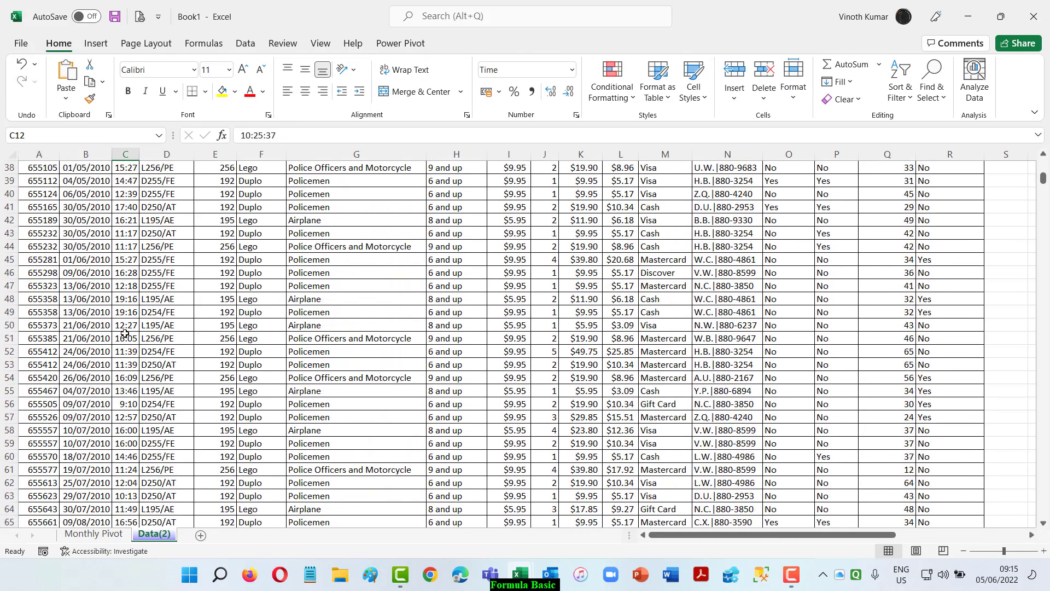
pyautogui.scroll(-14, 125, 333)
pyautogui.scroll(20, 125, 334)
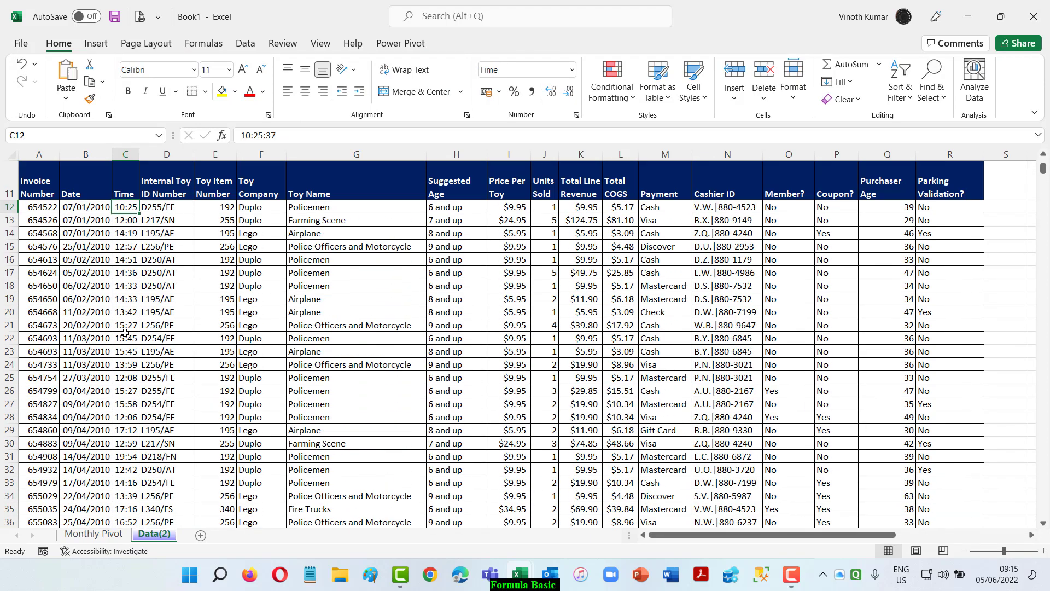
pyautogui.scroll(4, 125, 332)
pyautogui.click(27, 303)
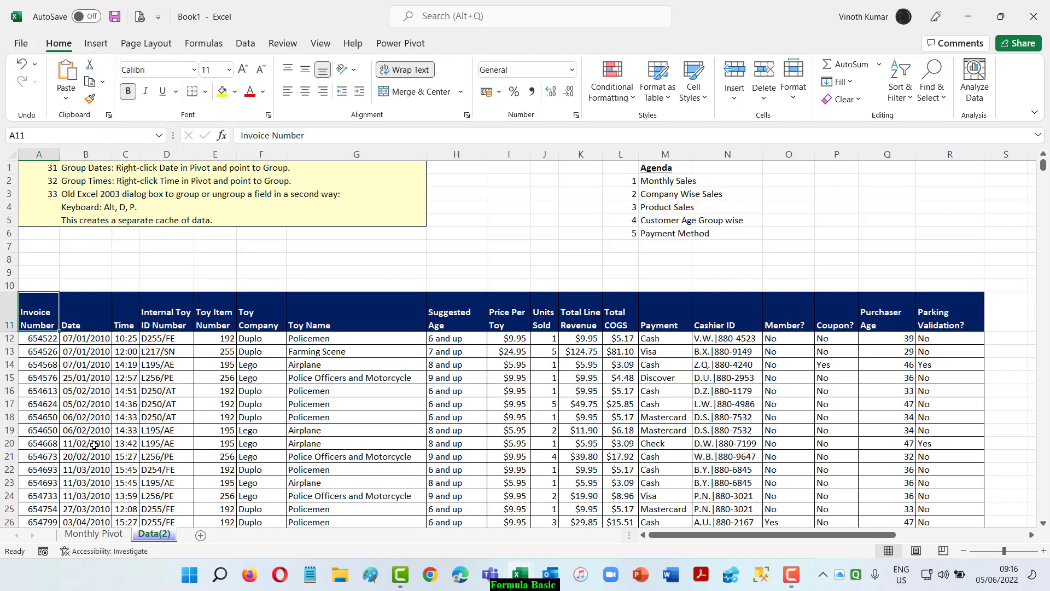
pyautogui.click(94, 534)
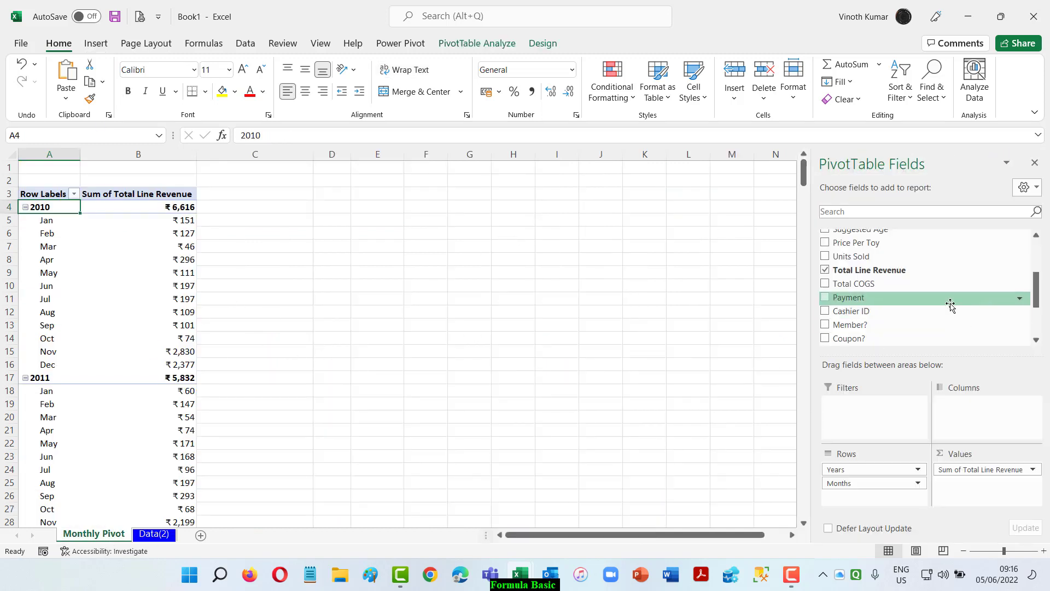
pyautogui.scroll(3, 950, 304)
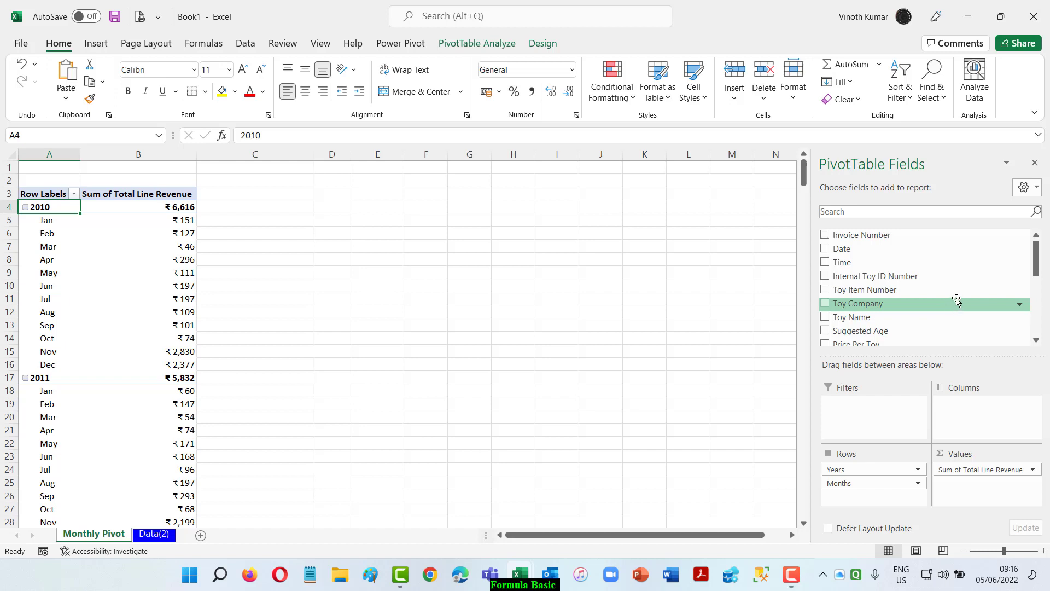
pyautogui.scroll(-10, 958, 301)
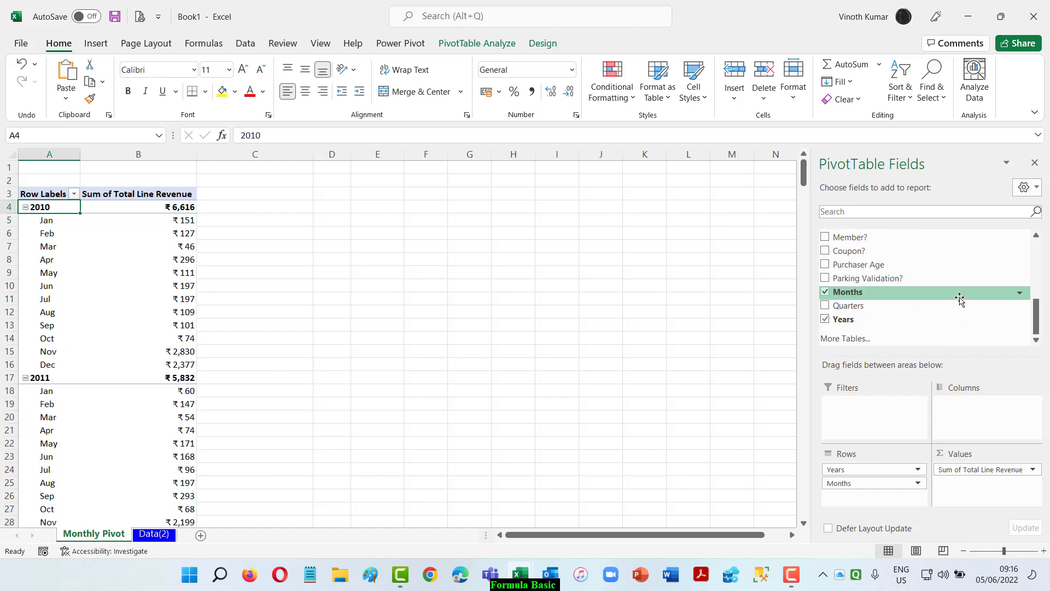
pyautogui.click(569, 298)
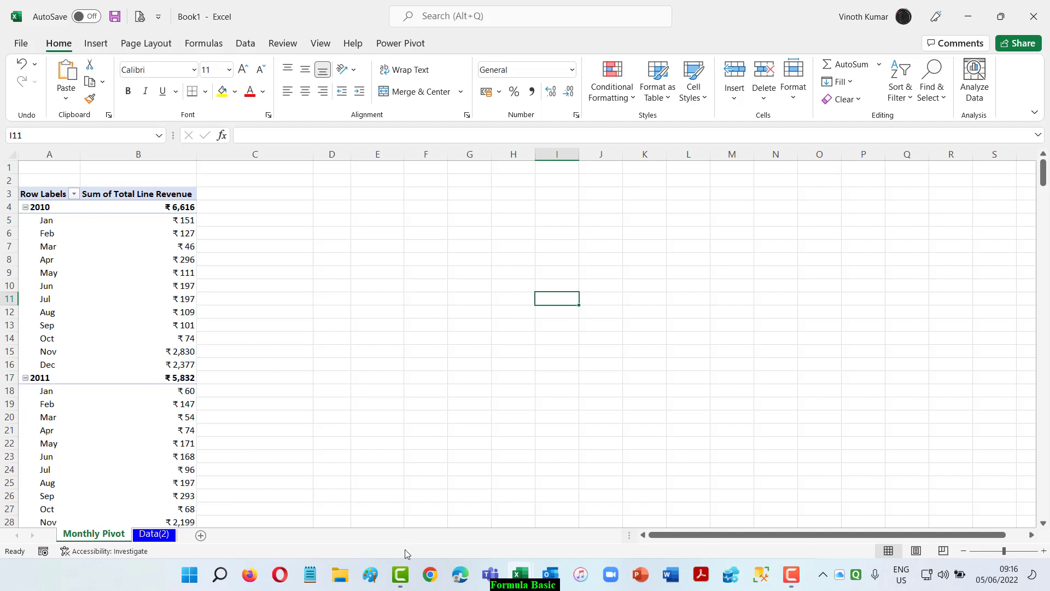
# Create a PivotTable from Data(2) range $A$11:$R$1011 with the PivotTable Wizard, separate from the existing report and on a new worksheet.
pyautogui.click(158, 539)
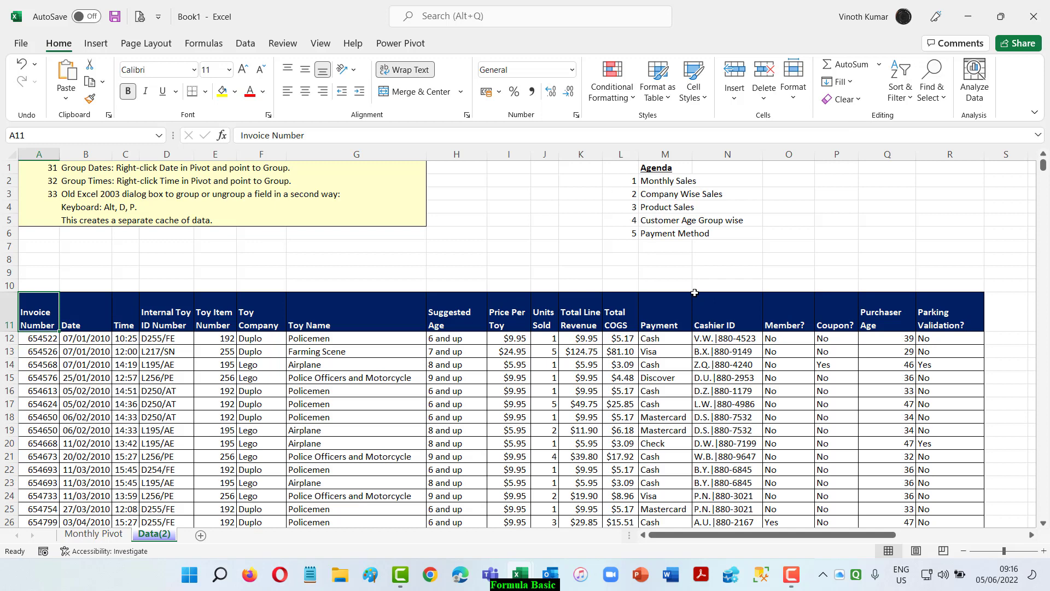
pyautogui.hotkey('alt', 'd')
pyautogui.press('p')
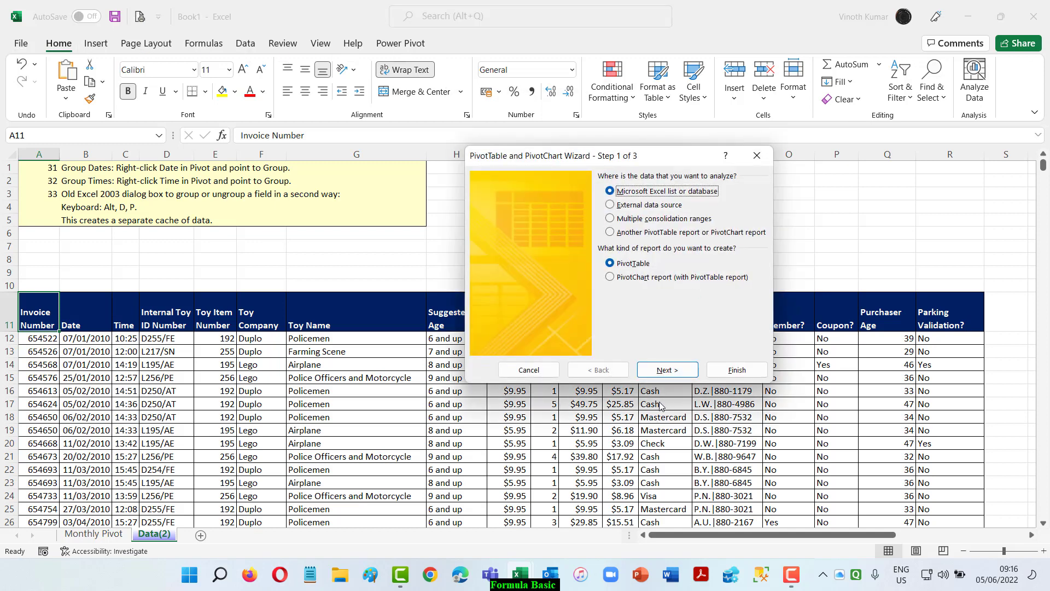
pyautogui.click(677, 376)
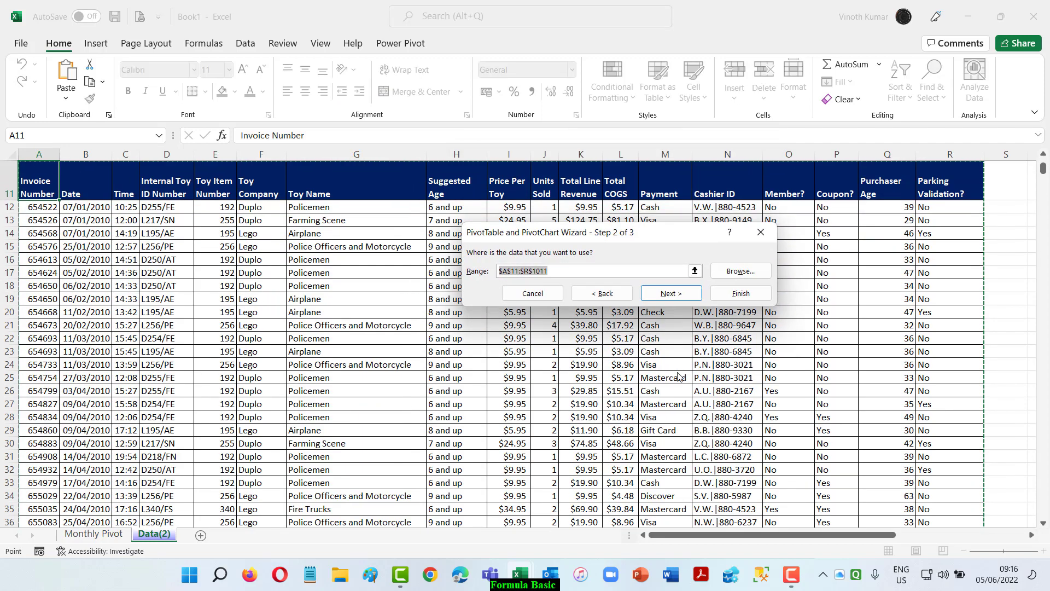
pyautogui.click(670, 293)
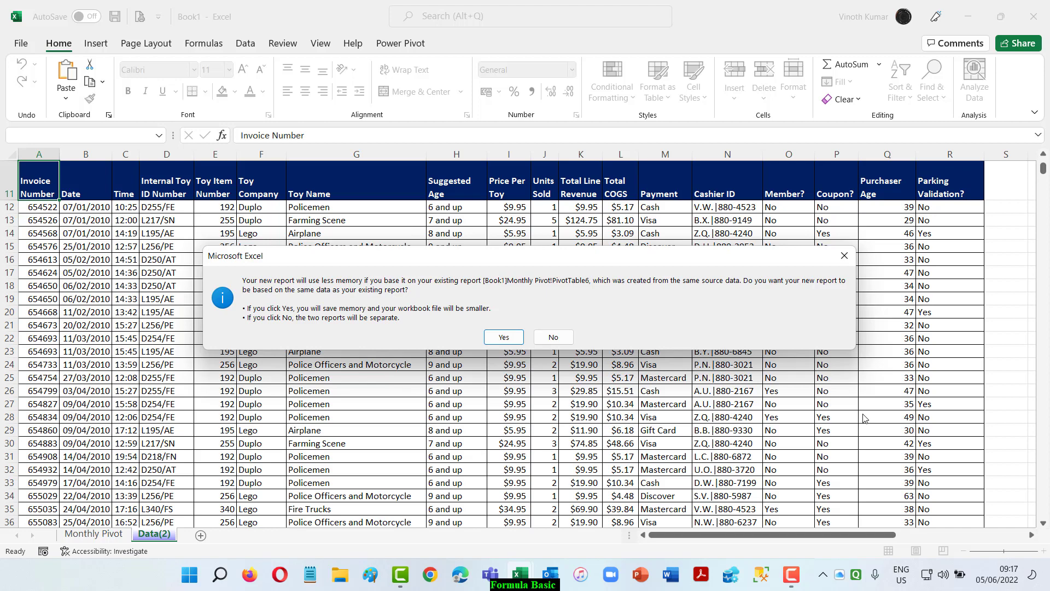
pyautogui.click(553, 338)
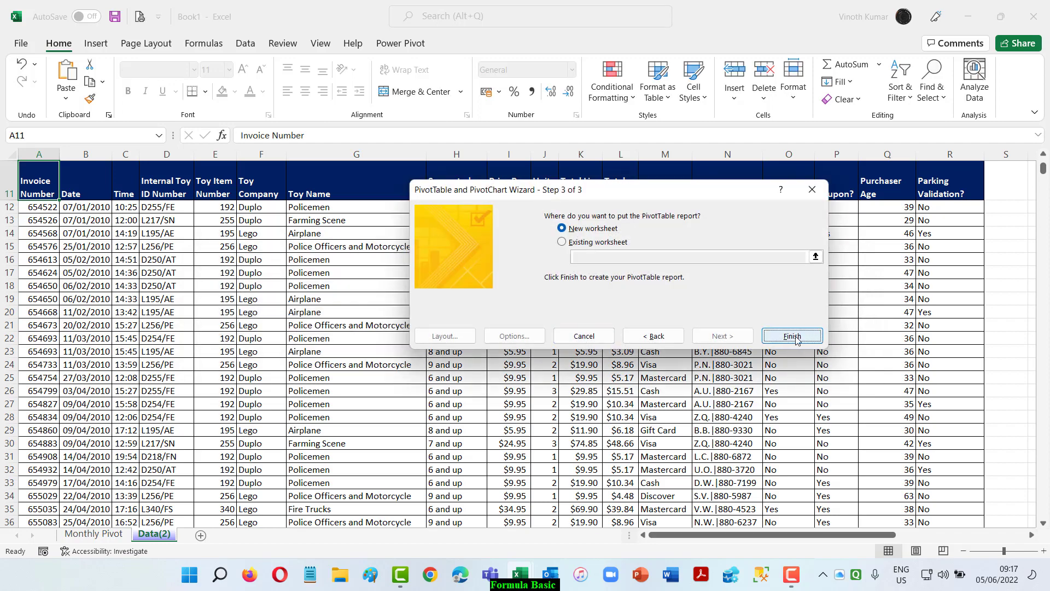
pyautogui.click(795, 336)
# Add the Date field to the rows and undo its automatic grouping into years and quarters.
pyautogui.click(826, 249)
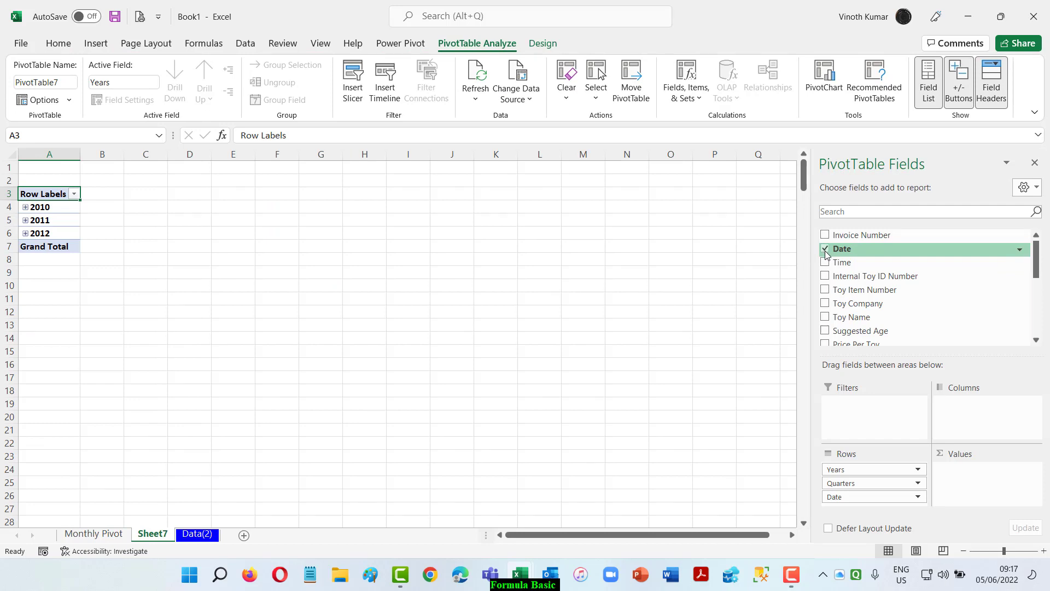
pyautogui.scroll(-5, 969, 319)
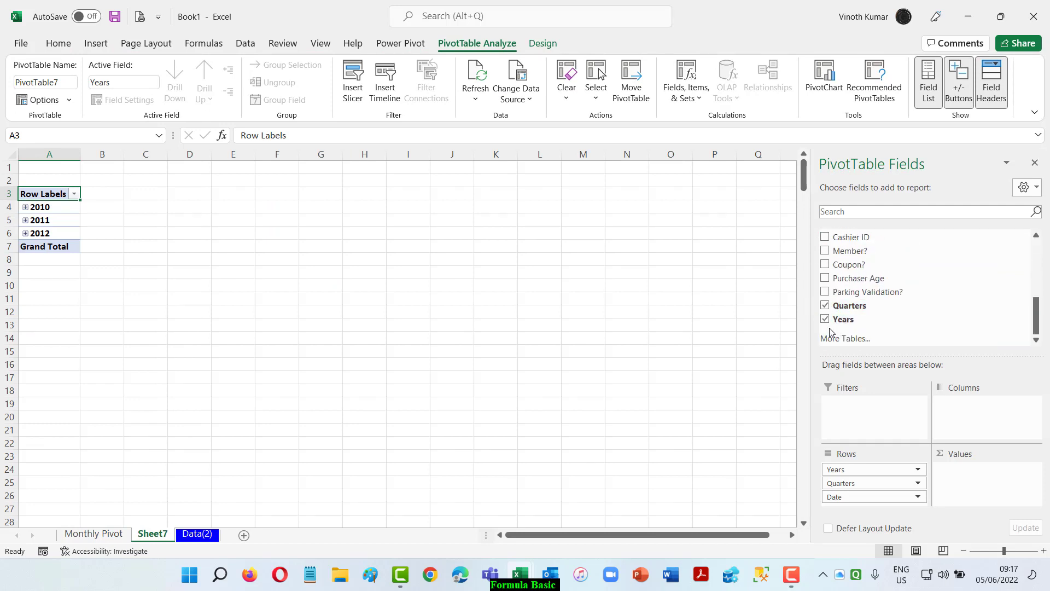
pyautogui.hotkey('ctrl', 'z')
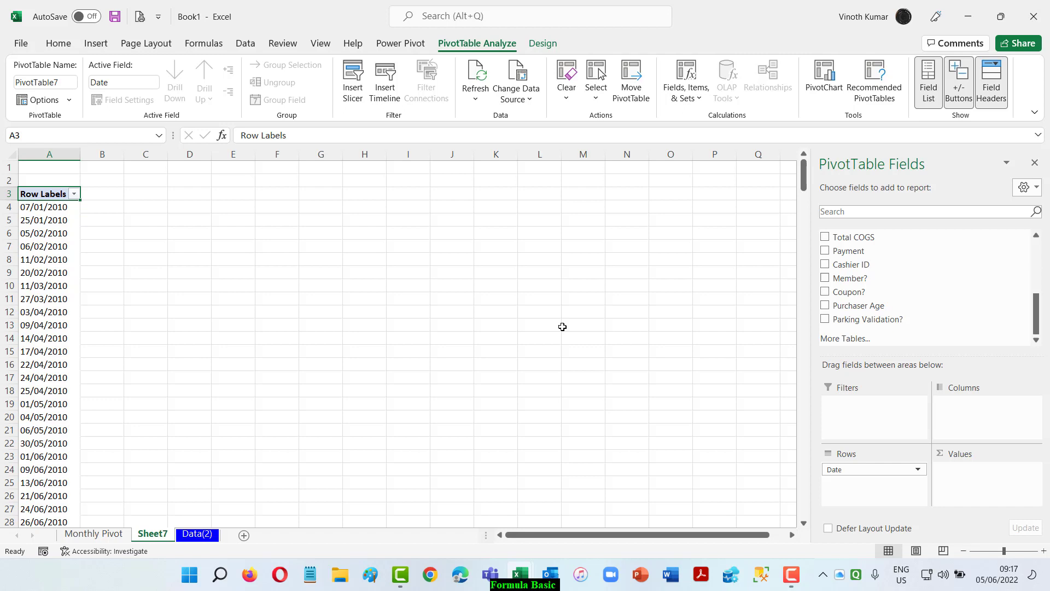
# Group the PivotTable's dates by days only, with 7 days per group.
pyautogui.scroll(-5, 279, 330)
pyautogui.scroll(5, 279, 330)
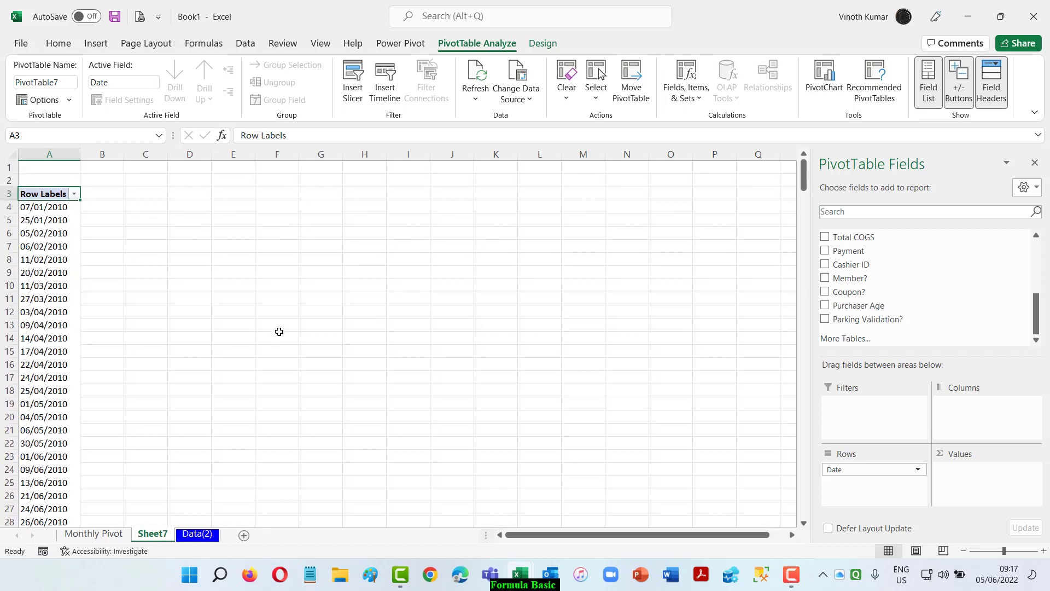
pyautogui.click(65, 209)
pyautogui.rightClick(64, 210)
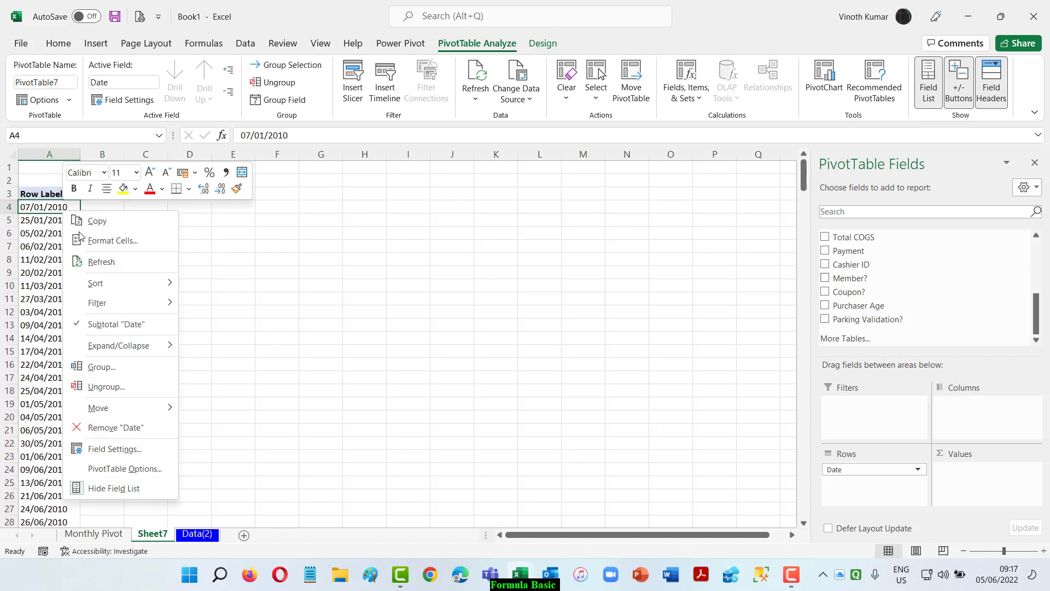
pyautogui.click(117, 372)
pyautogui.click(61, 379)
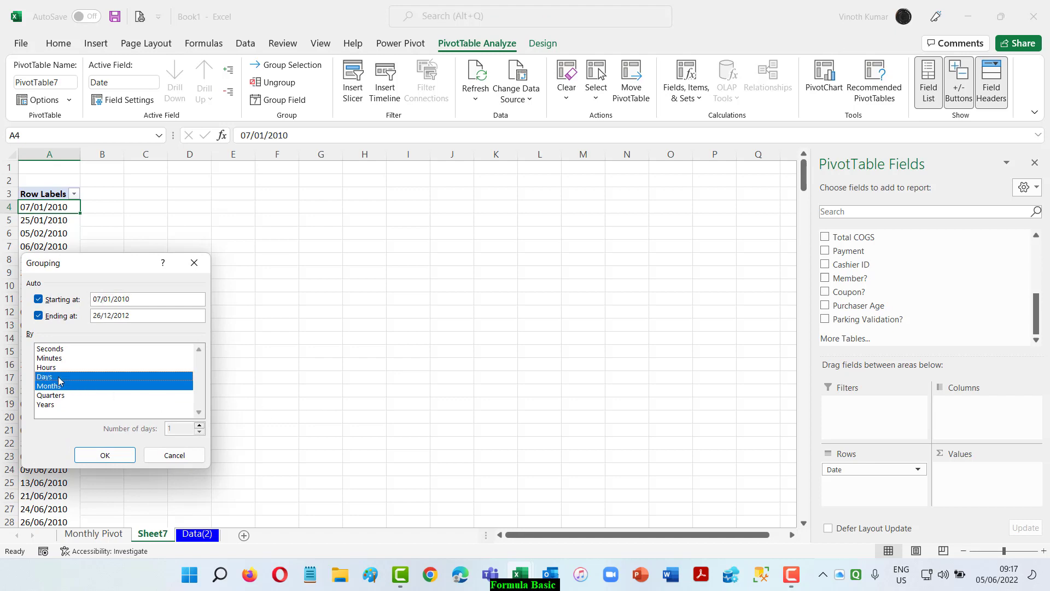
pyautogui.click(60, 386)
pyautogui.click(199, 426)
pyautogui.click(200, 426)
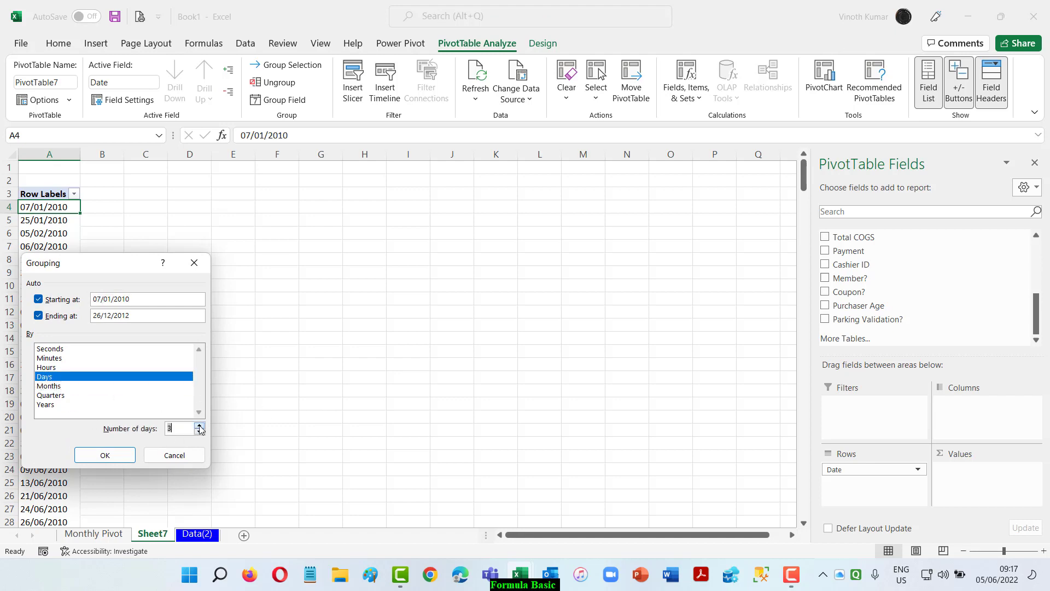
pyautogui.click(199, 426)
pyautogui.click(199, 426)
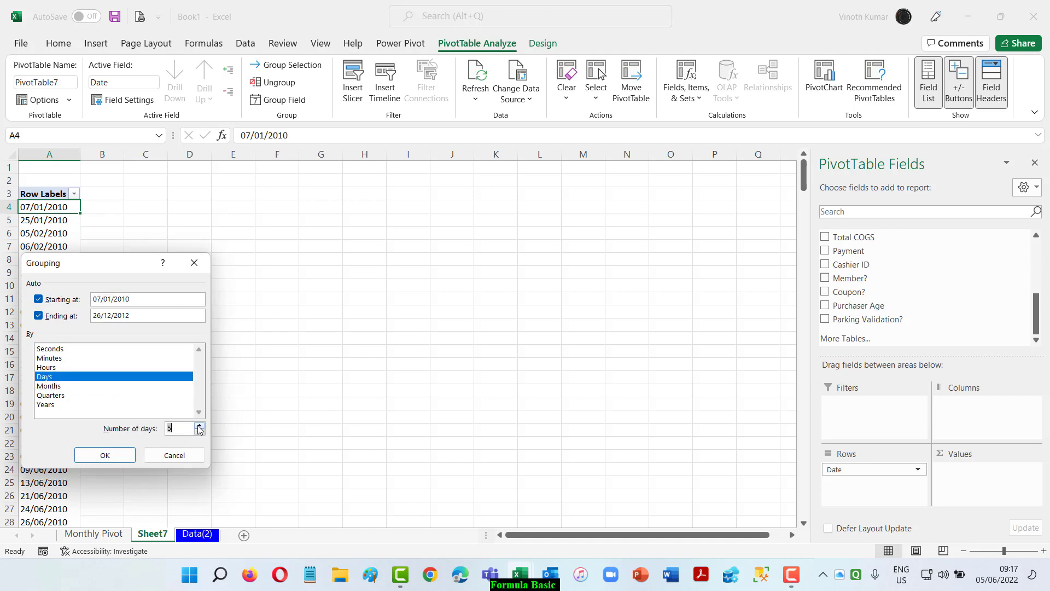
pyautogui.click(109, 455)
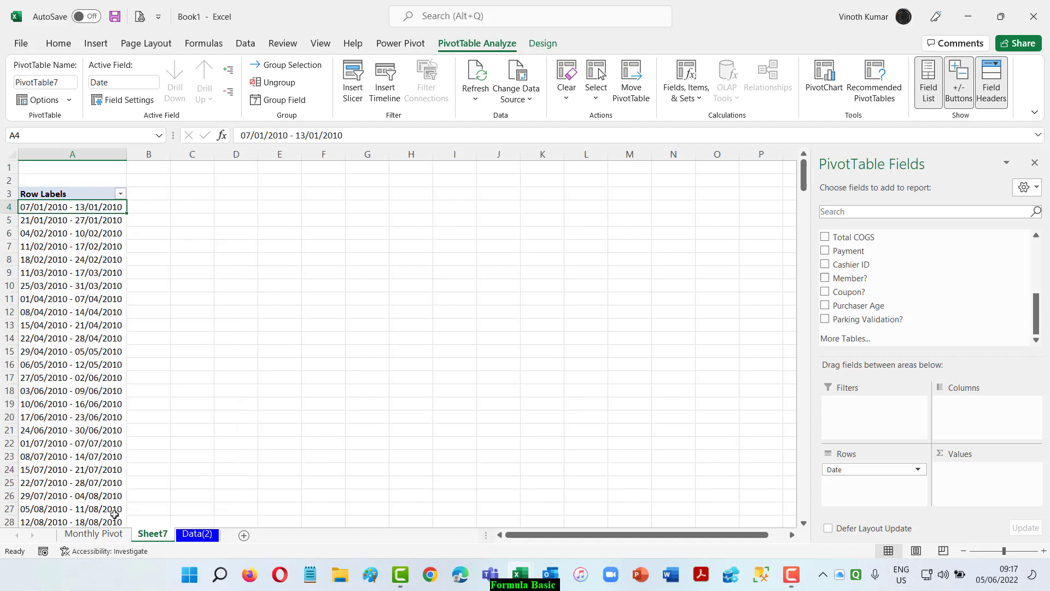
# Check the Monthly Pivot sheet for comparison, and add Total Line Revenue to the values of the weekly PivotTable.
pyautogui.click(109, 534)
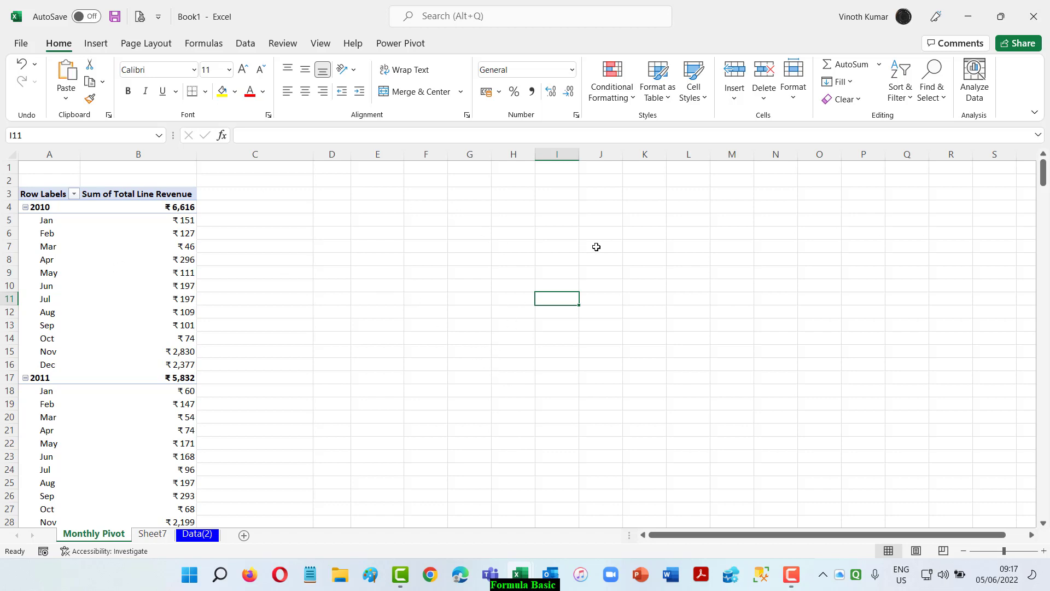
pyautogui.click(153, 533)
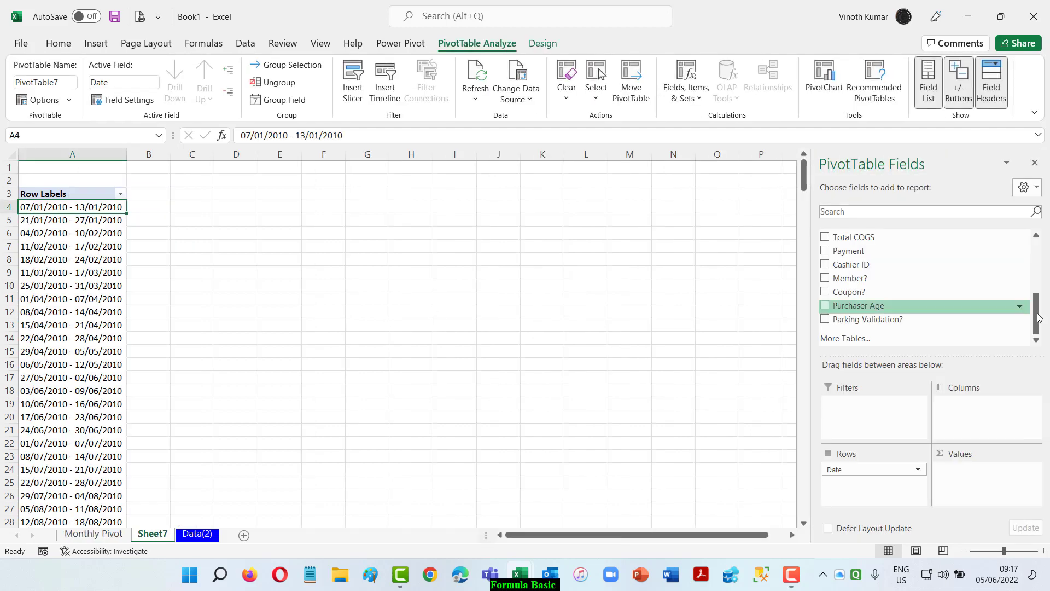
pyautogui.scroll(4, 979, 308)
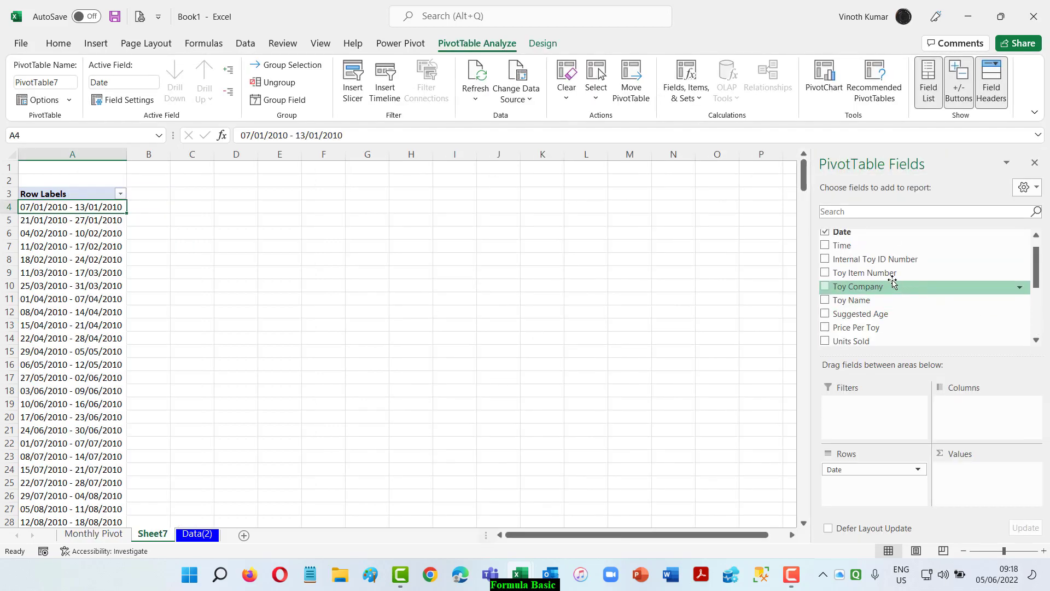
pyautogui.scroll(-4, 908, 306)
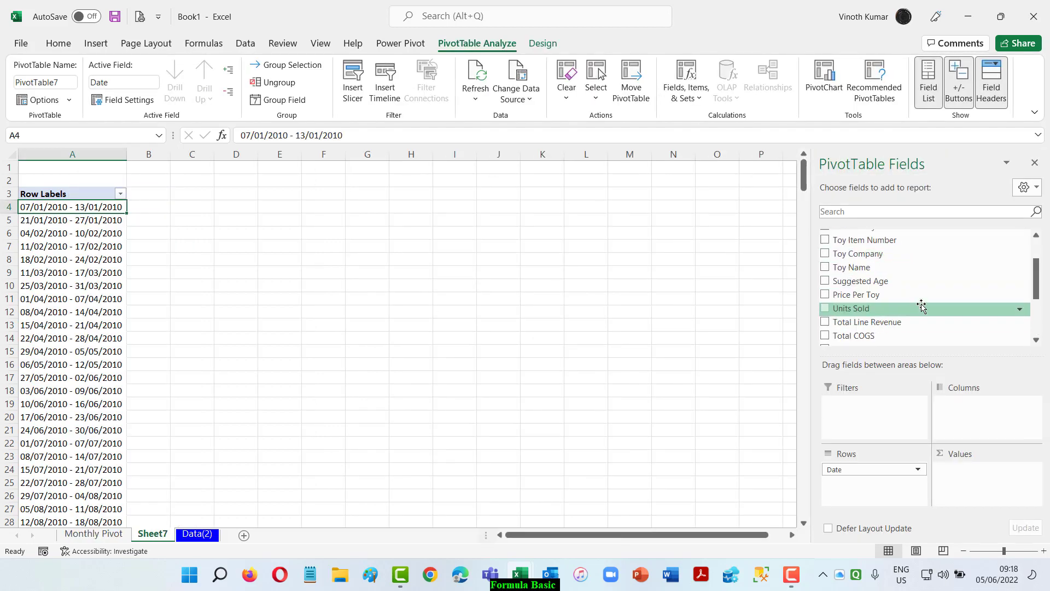
pyautogui.scroll(5, 921, 307)
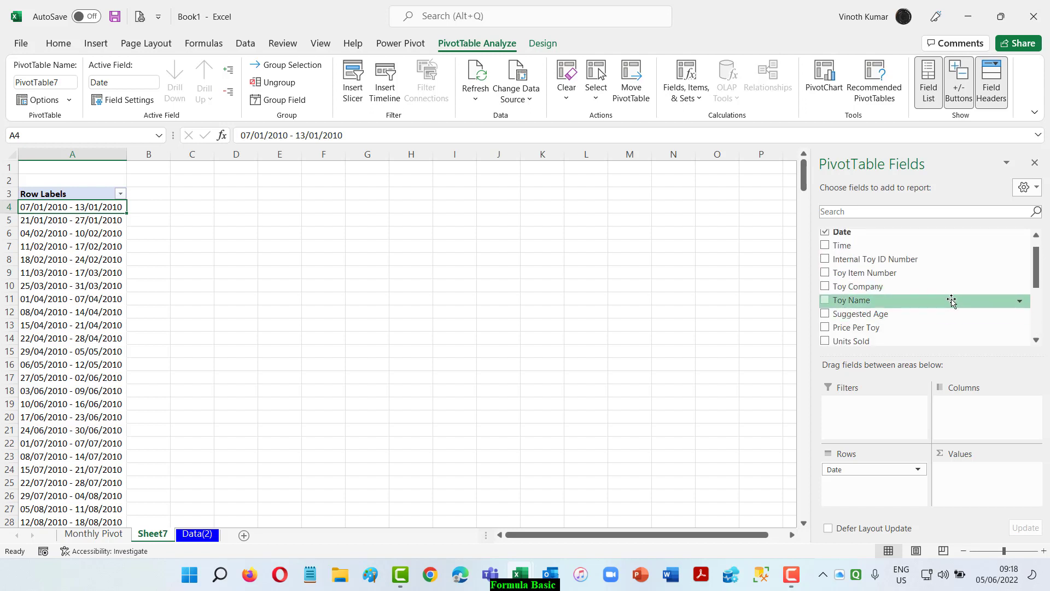
pyautogui.scroll(-1, 950, 300)
pyautogui.moveTo(919, 362); pyautogui.dragTo(993, 484)
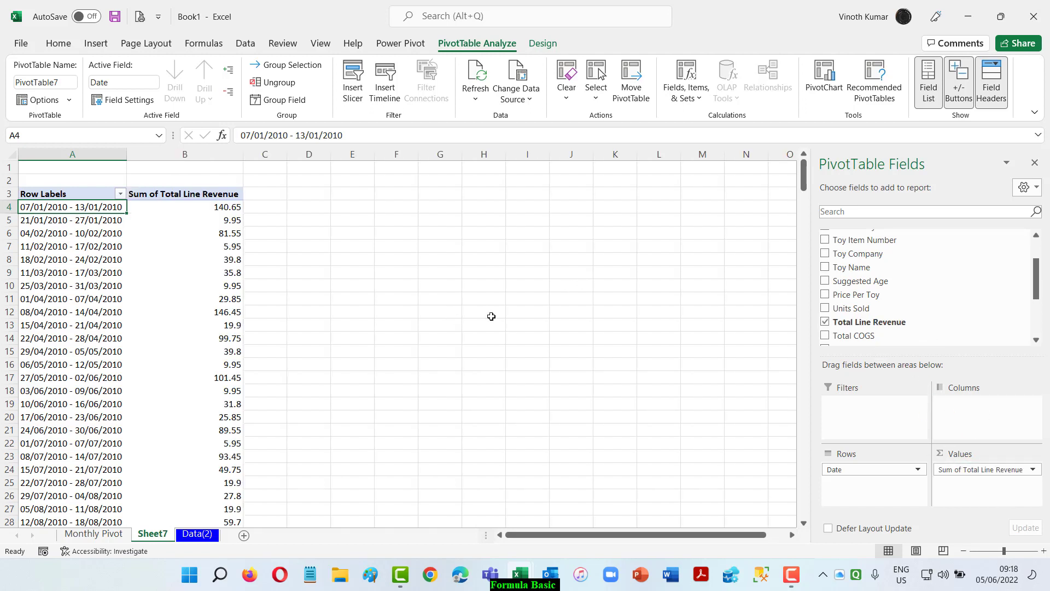
# Change the weekly PivotTable's report layout to one that uses the field name Date as the row header.
pyautogui.rightClick(187, 206)
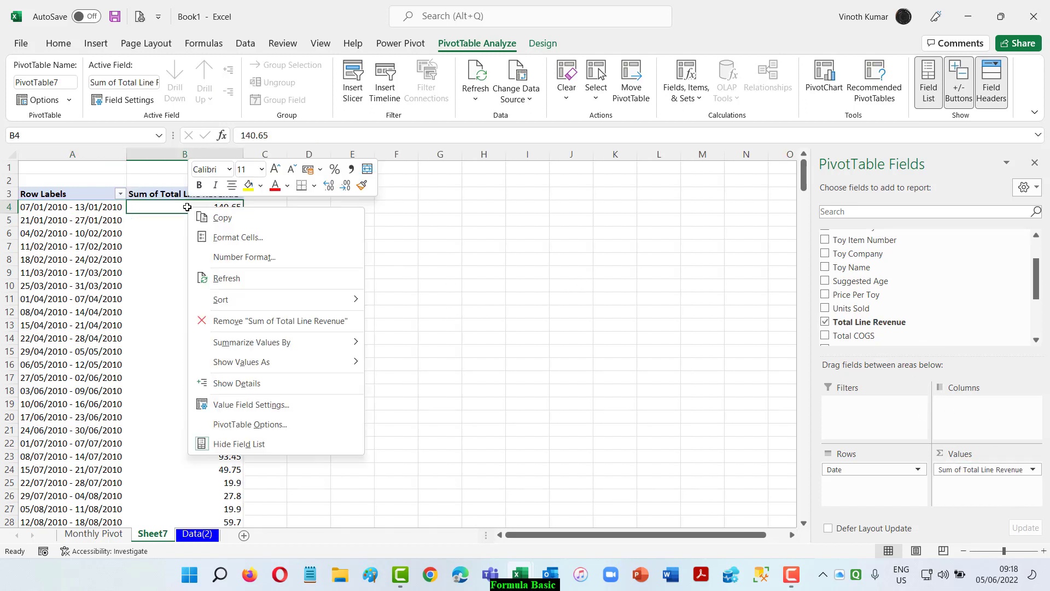
pyautogui.click(542, 43)
pyautogui.click(108, 82)
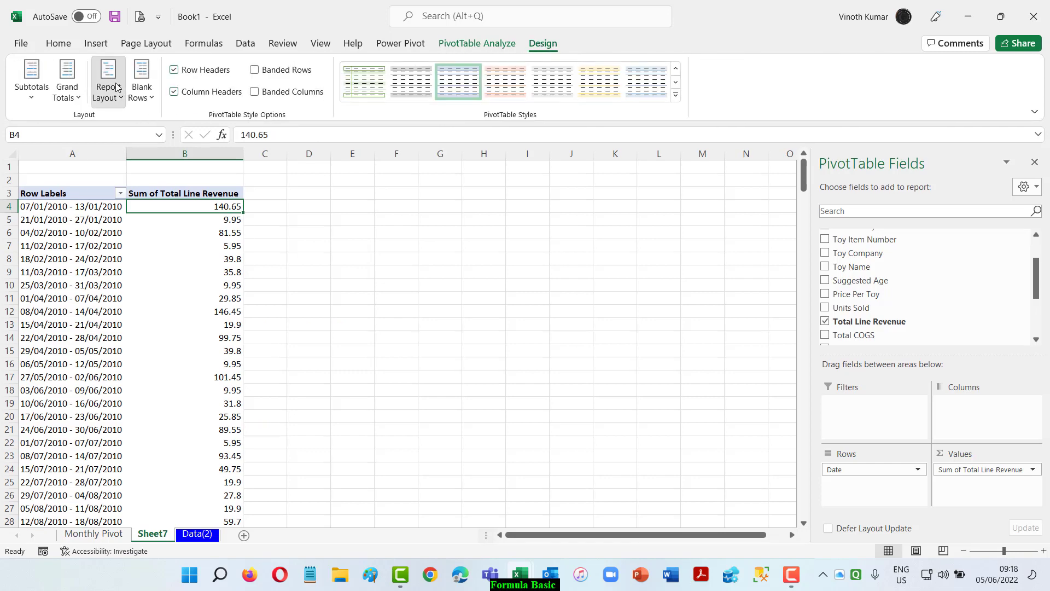
pyautogui.click(168, 185)
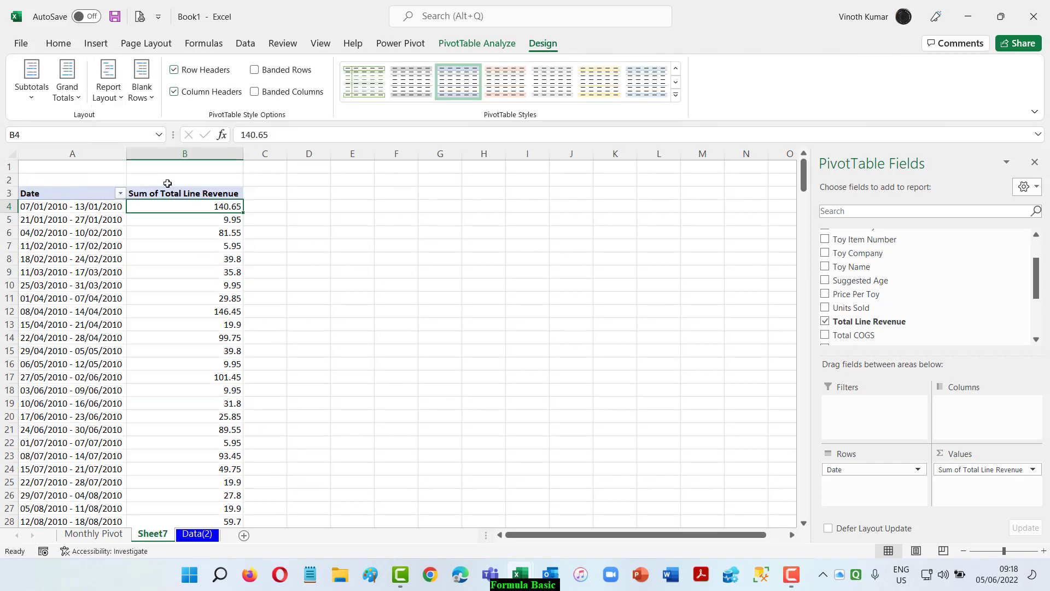
# Set the number format of the Sum of Total Line Revenue field to Accounting.
pyautogui.rightClick(200, 206)
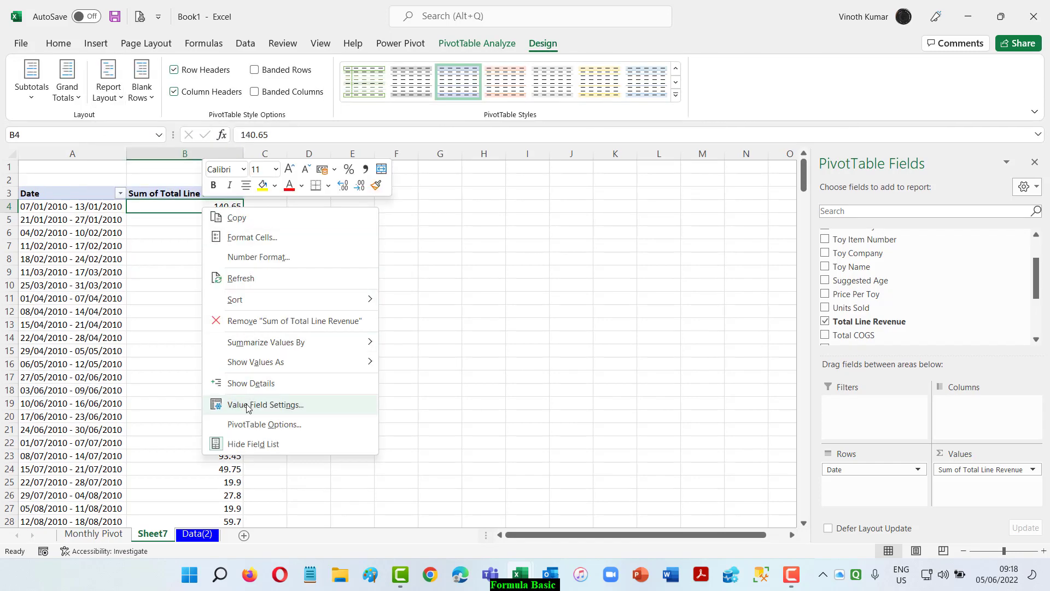
pyautogui.click(268, 405)
pyautogui.click(144, 493)
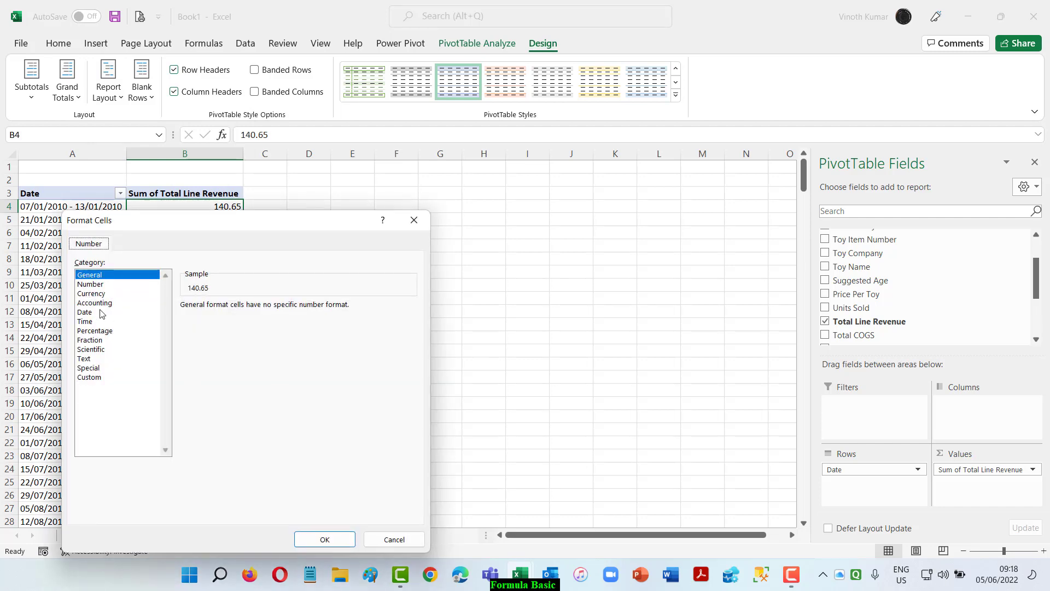
pyautogui.click(97, 304)
pyautogui.click(317, 540)
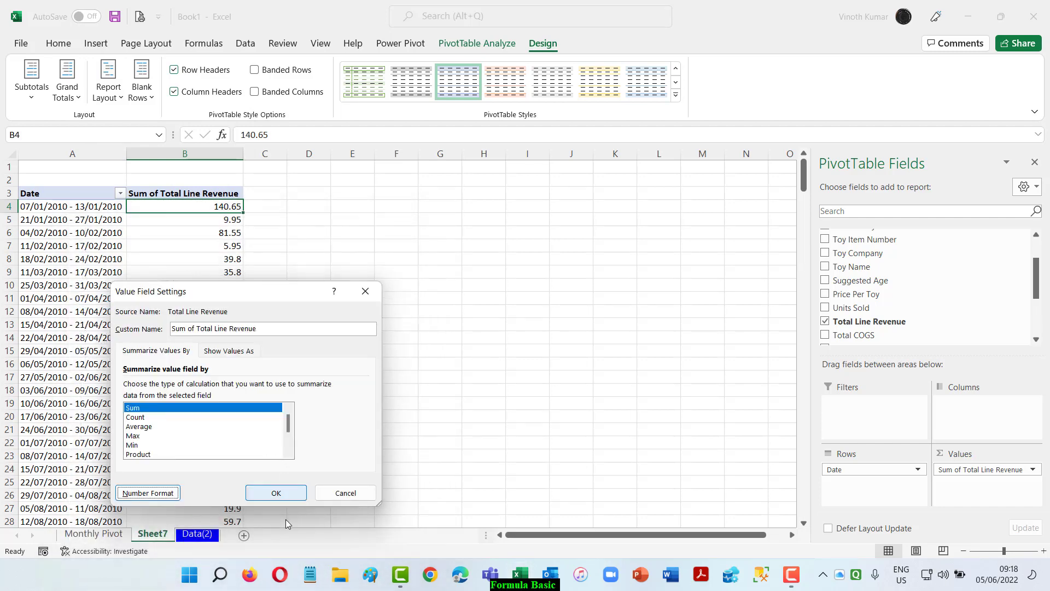
pyautogui.click(275, 494)
pyautogui.click(444, 389)
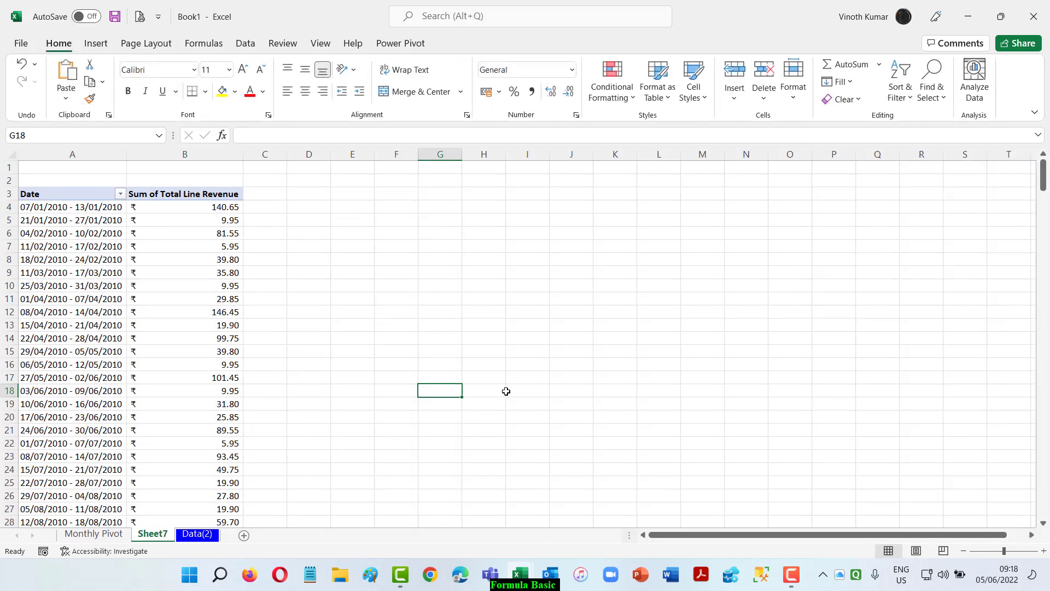
# Rename the weekly PivotTable's worksheet as Weekly Report.
pyautogui.doubleClick(151, 535)
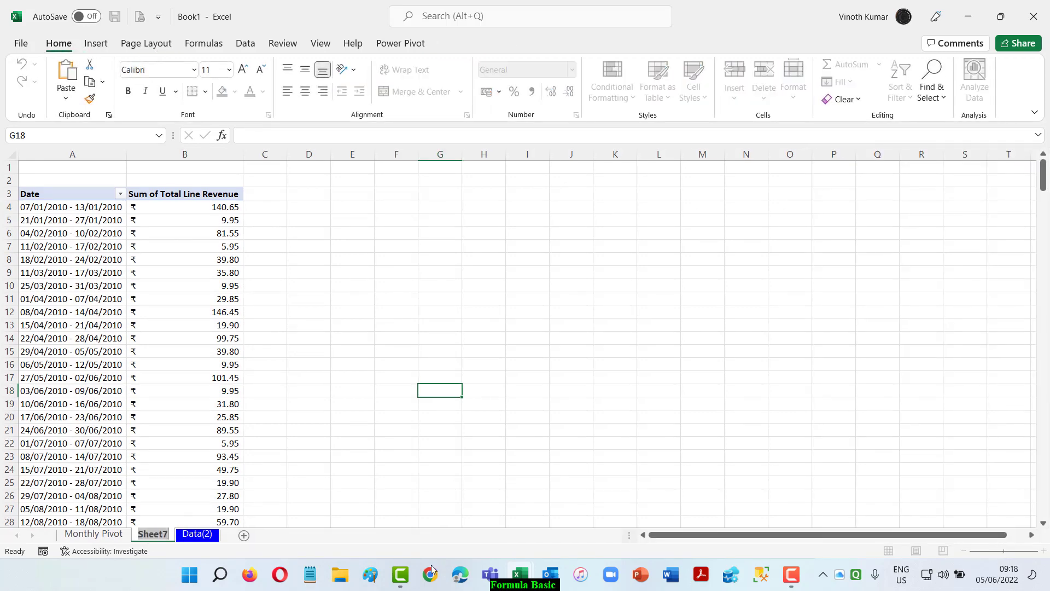
pyautogui.press('BackSpace')
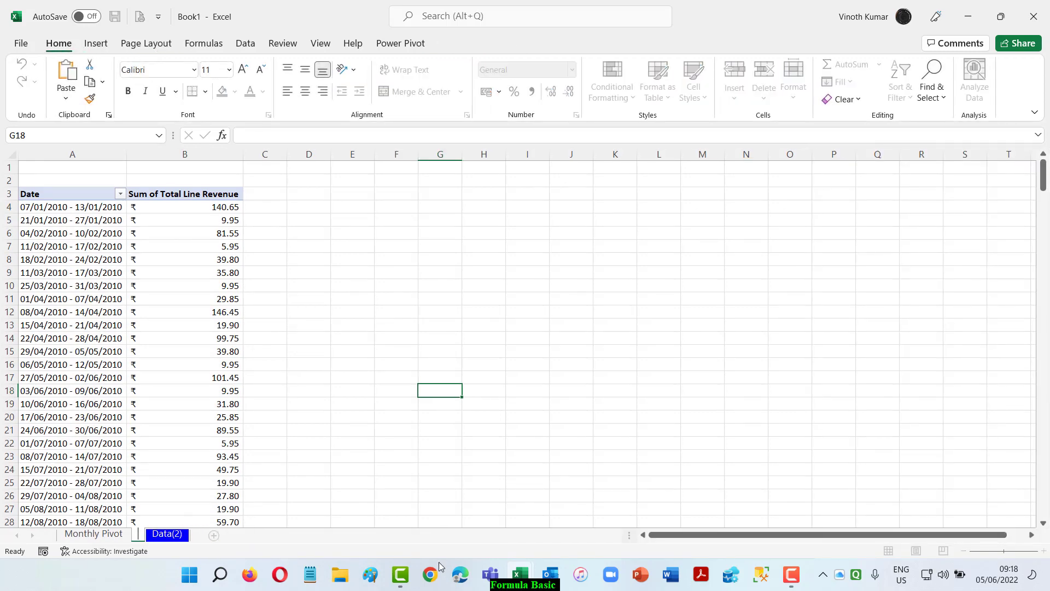
pyautogui.write('Weekly')
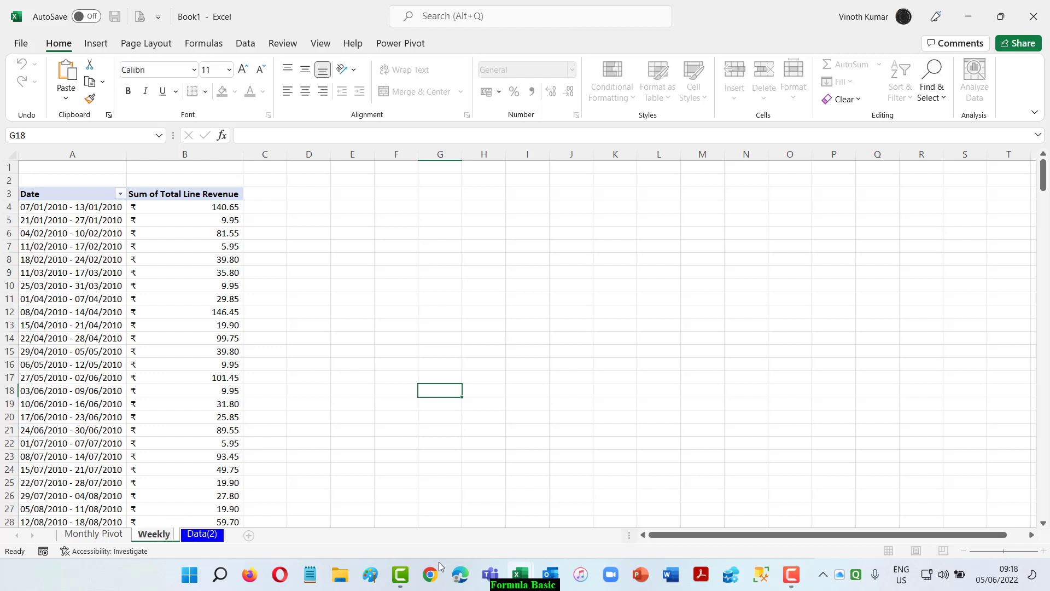
pyautogui.write(' Report')
pyautogui.press('Return')
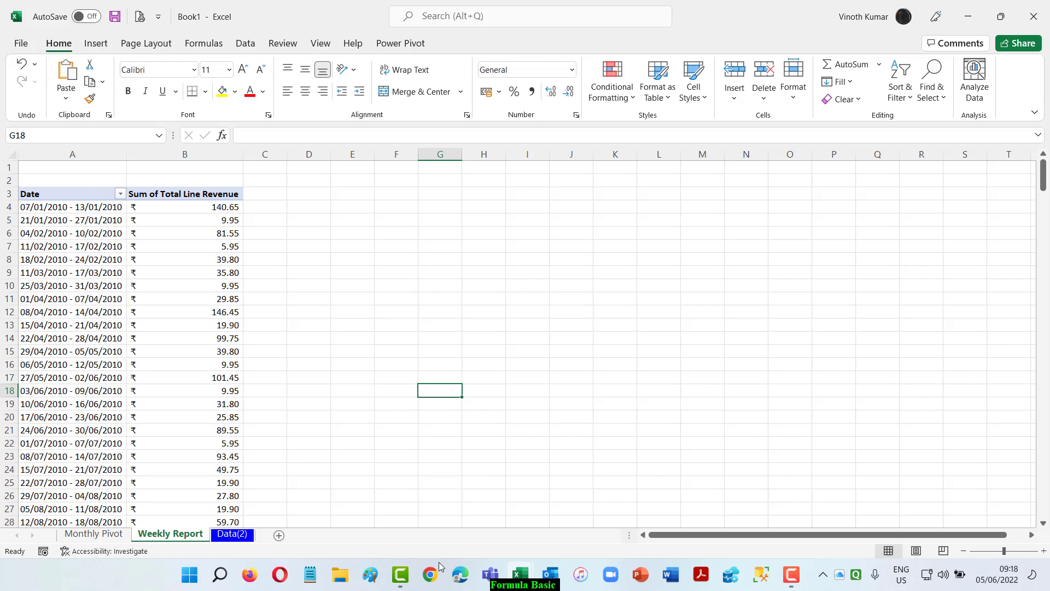
# Insert another PivotTable from the Data(2) range $A$11:$R$1011 on a new worksheet.
pyautogui.click(232, 534)
pyautogui.scroll(4, 101, 280)
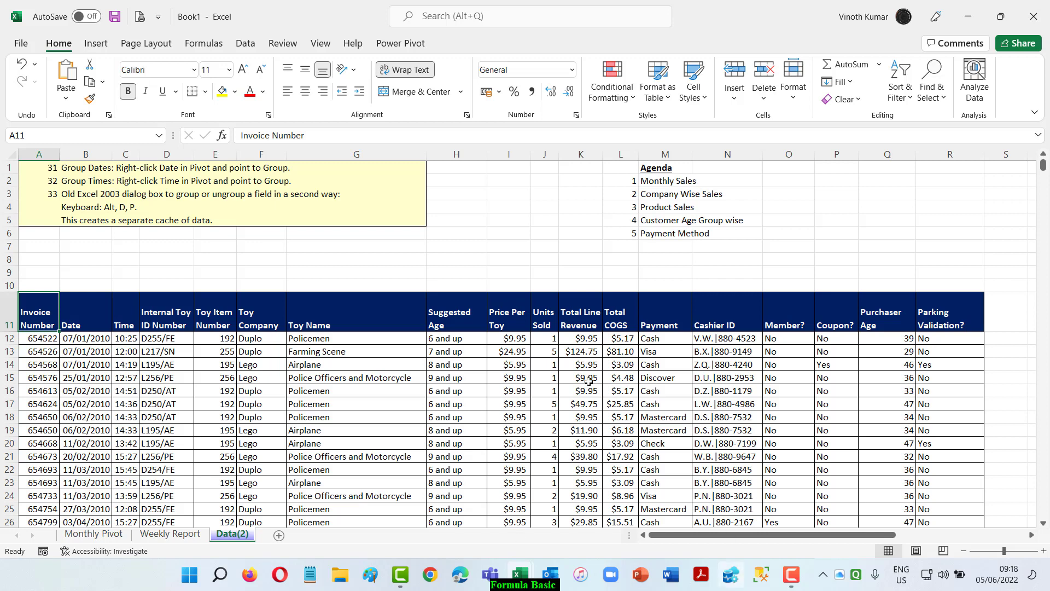
pyautogui.click(96, 42)
pyautogui.click(33, 74)
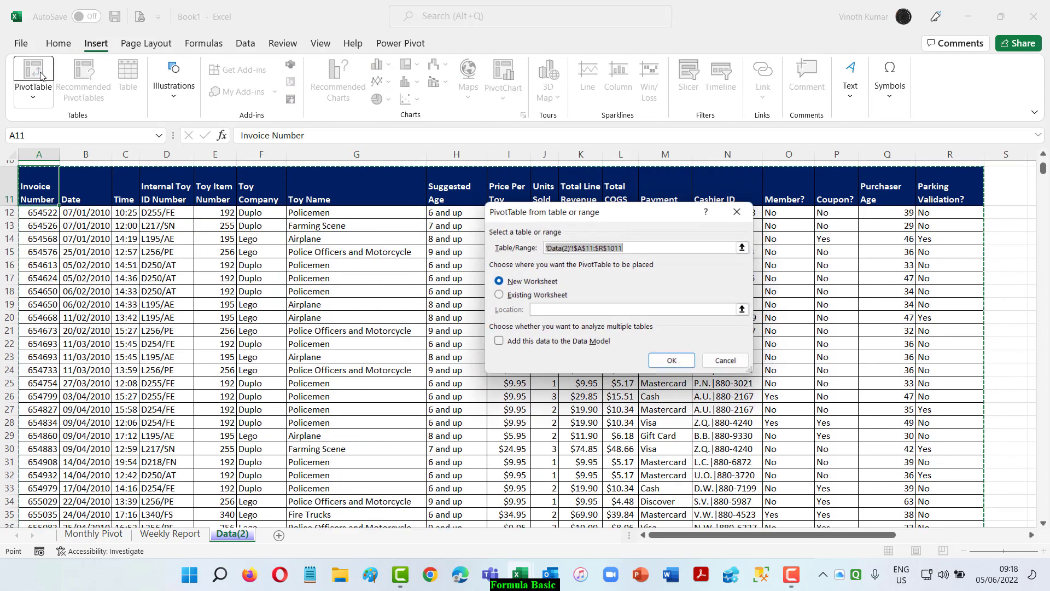
pyautogui.click(667, 365)
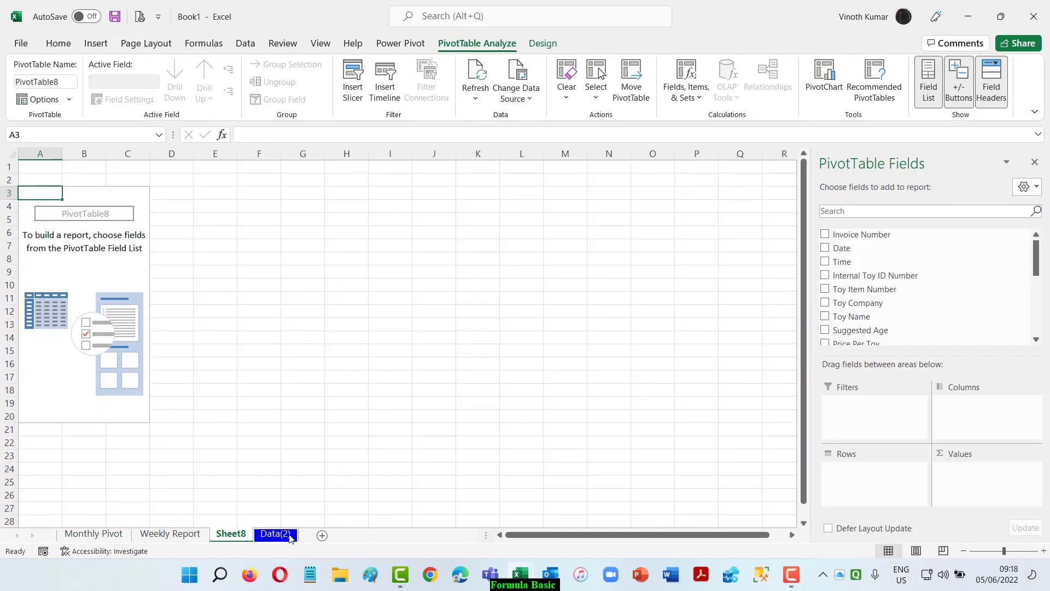
# Rename the new PivotTable's worksheet as Hourly Sales.
pyautogui.doubleClick(234, 535)
pyautogui.write('Ho')
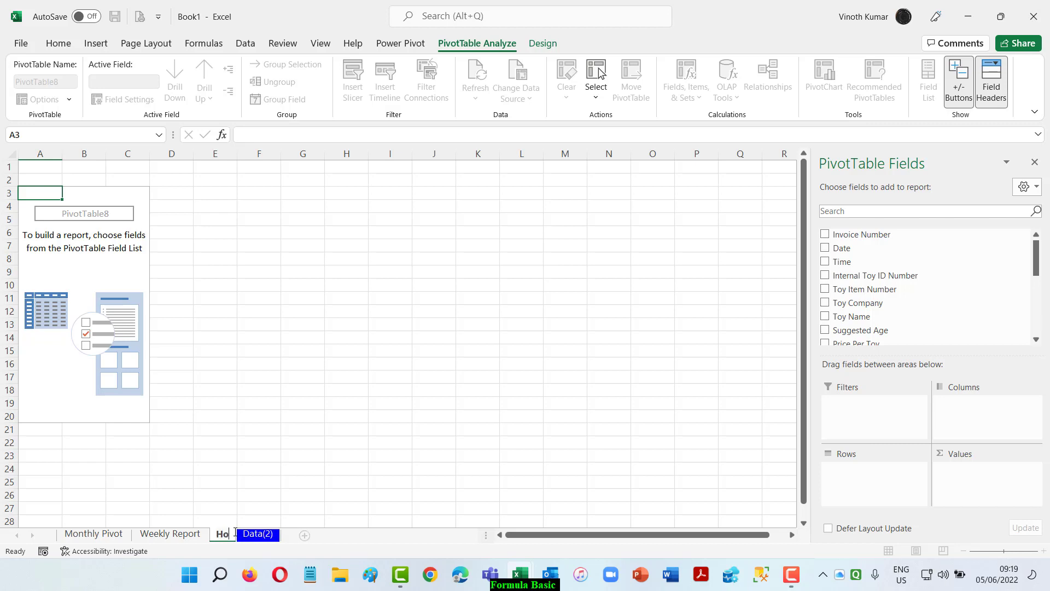
pyautogui.write('ur')
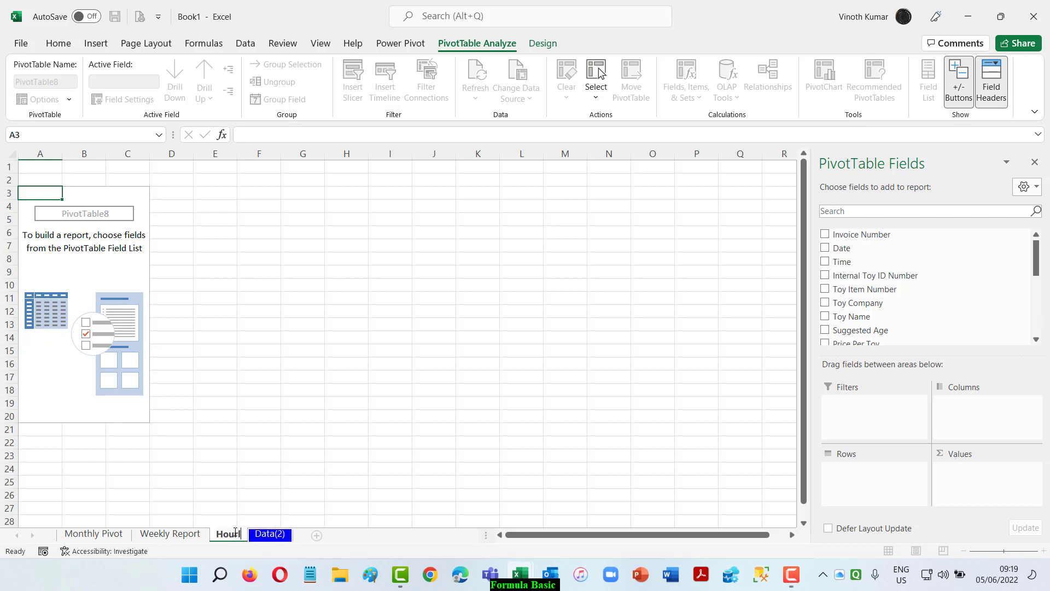
pyautogui.write('ly Sales')
pyautogui.press('Return')
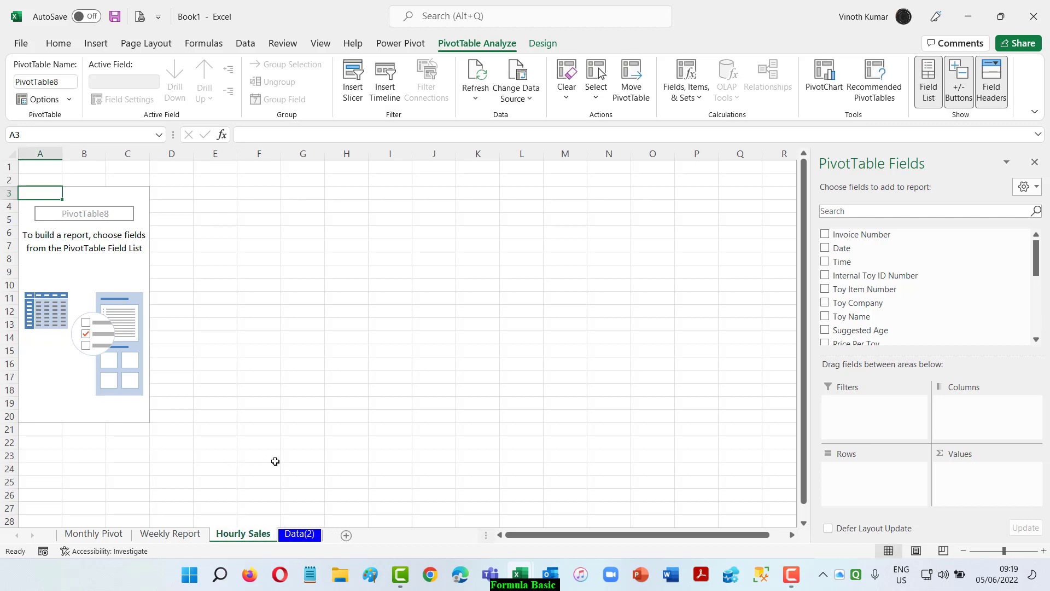
# Build the PivotTable with Time grouped only by Hours in the rows and Total Line Revenue summed in the values.
pyautogui.click(825, 263)
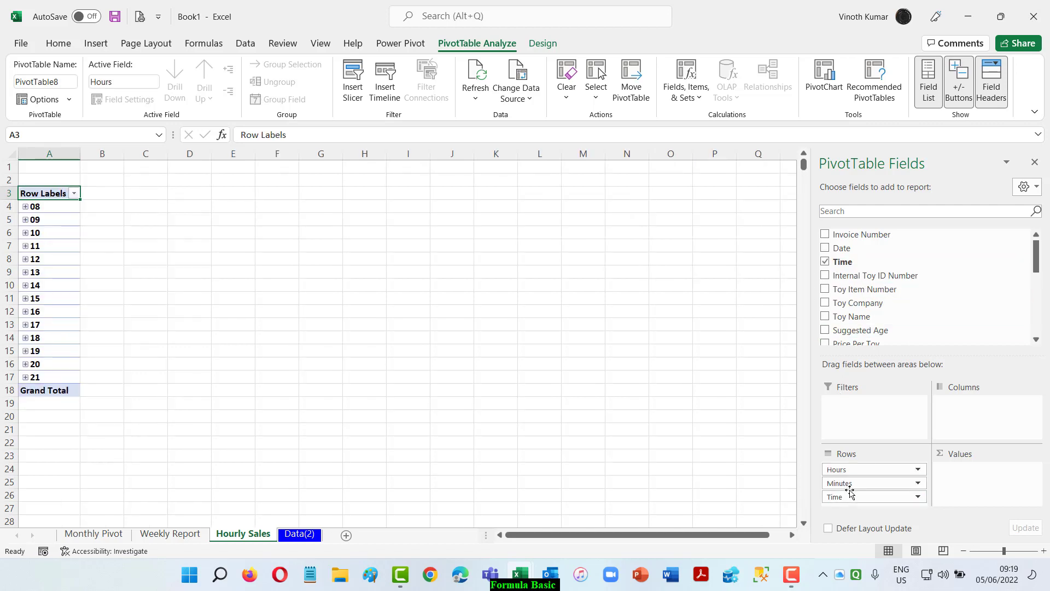
pyautogui.moveTo(835, 484); pyautogui.dragTo(719, 489)
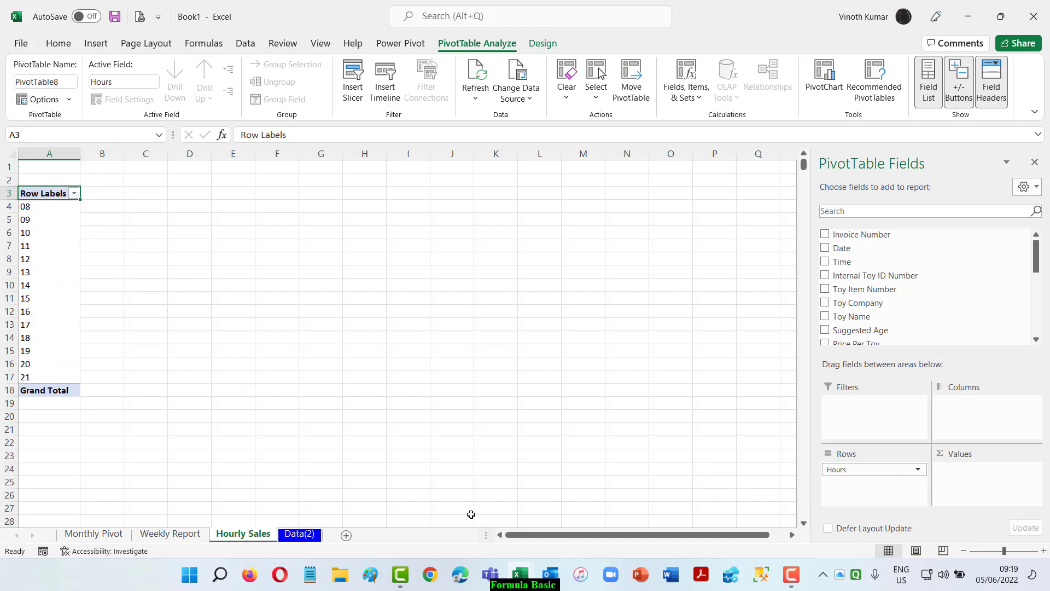
pyautogui.scroll(-2, 941, 309)
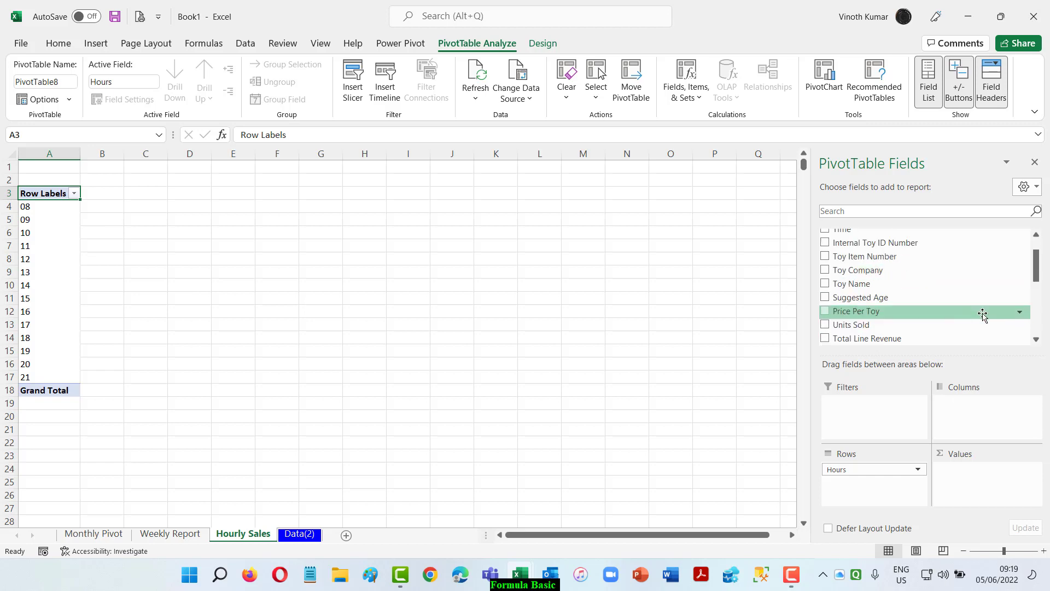
pyautogui.scroll(2, 983, 314)
pyautogui.scroll(-2, 983, 315)
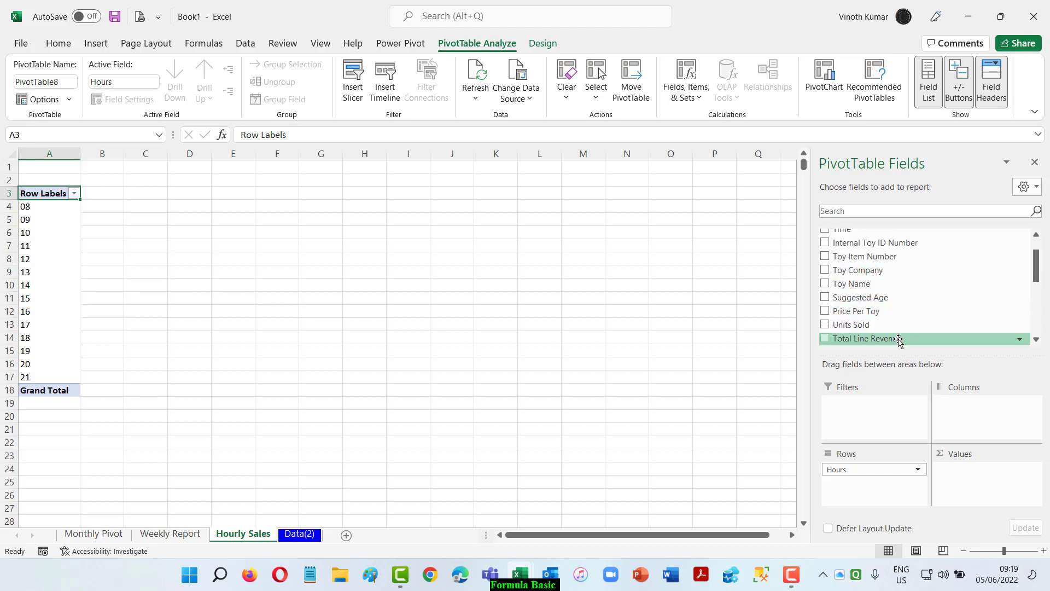
pyautogui.moveTo(898, 340); pyautogui.dragTo(1010, 497)
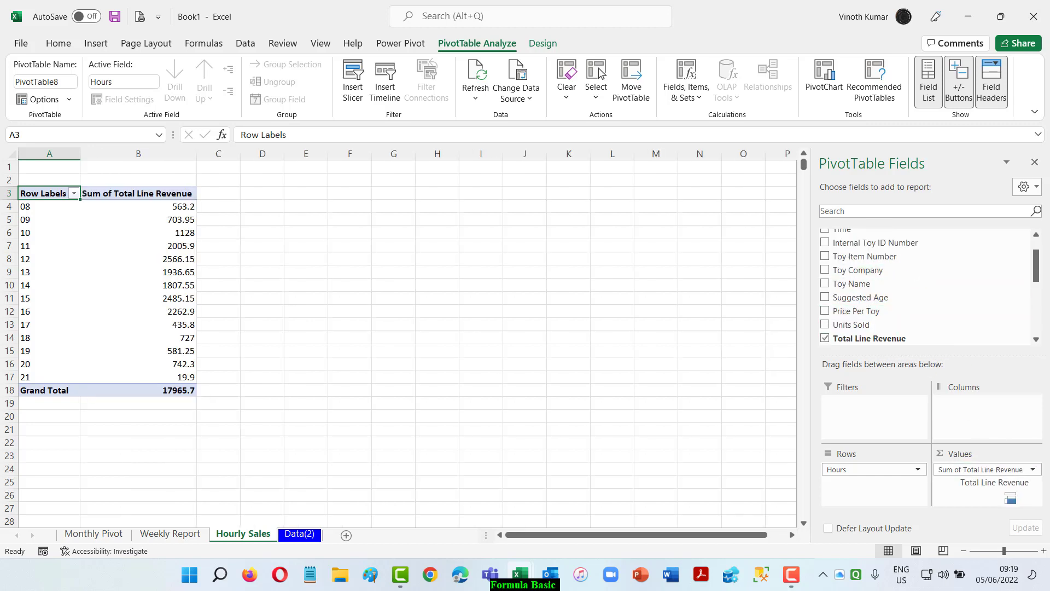
# Change the hourly PivotTable's report layout to tabular form.
pyautogui.click(553, 46)
pyautogui.click(107, 82)
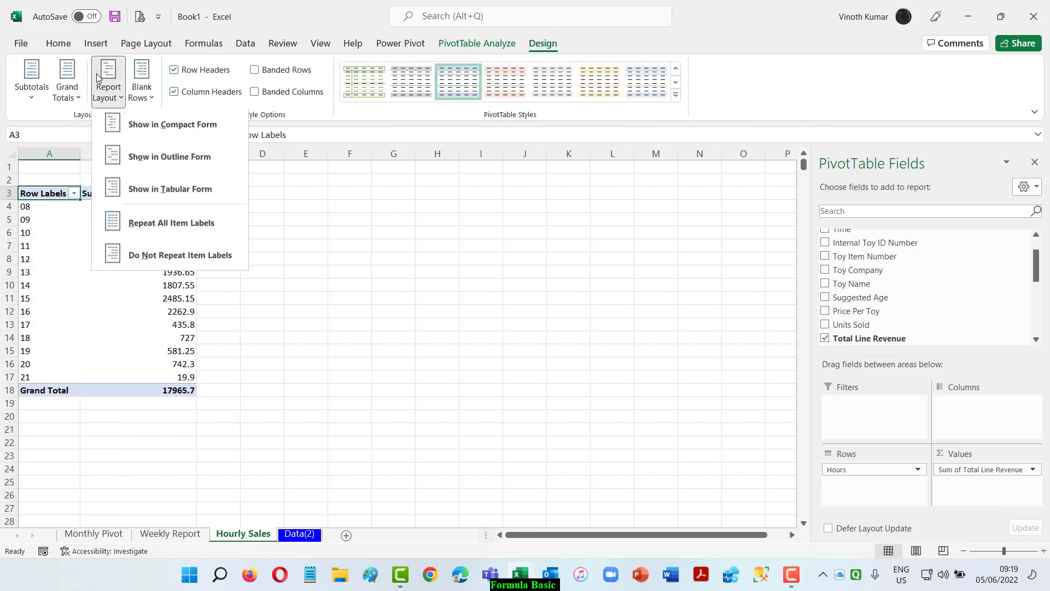
pyautogui.click(187, 195)
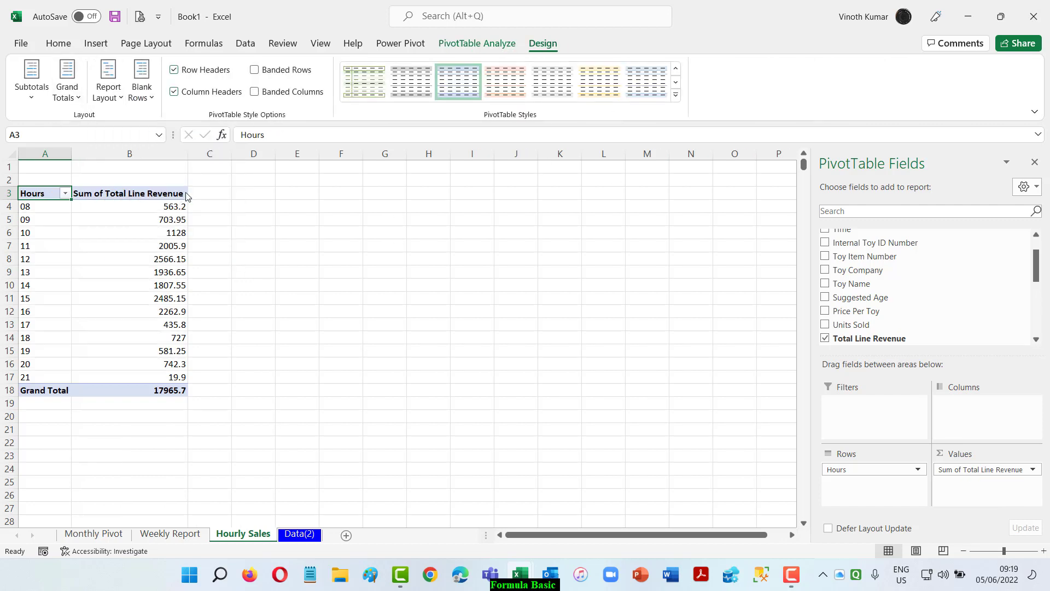
pyautogui.rightClick(142, 206)
pyautogui.press('Escape')
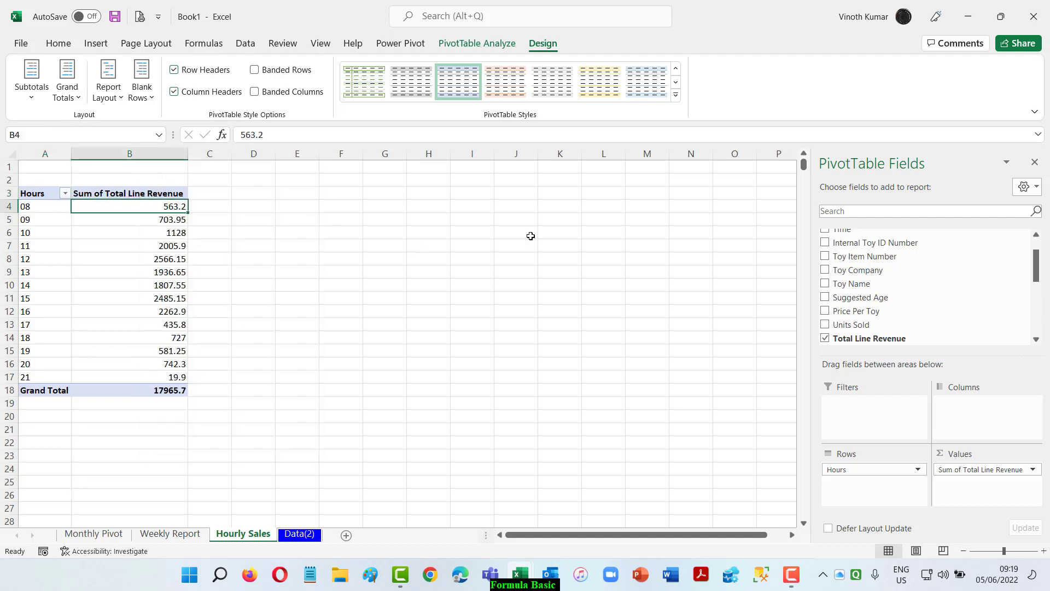
# Insert a column PivotChart of the hourly revenue, place it beside the PivotTable and enlarge it.
pyautogui.hotkey('alt', 'F1')
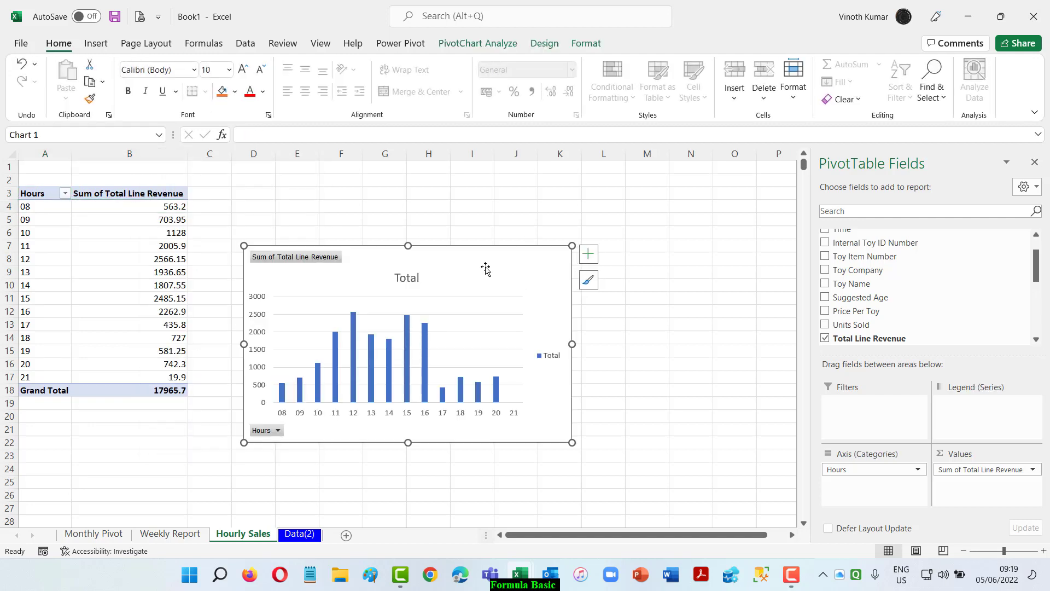
pyautogui.moveTo(461, 261); pyautogui.dragTo(497, 221)
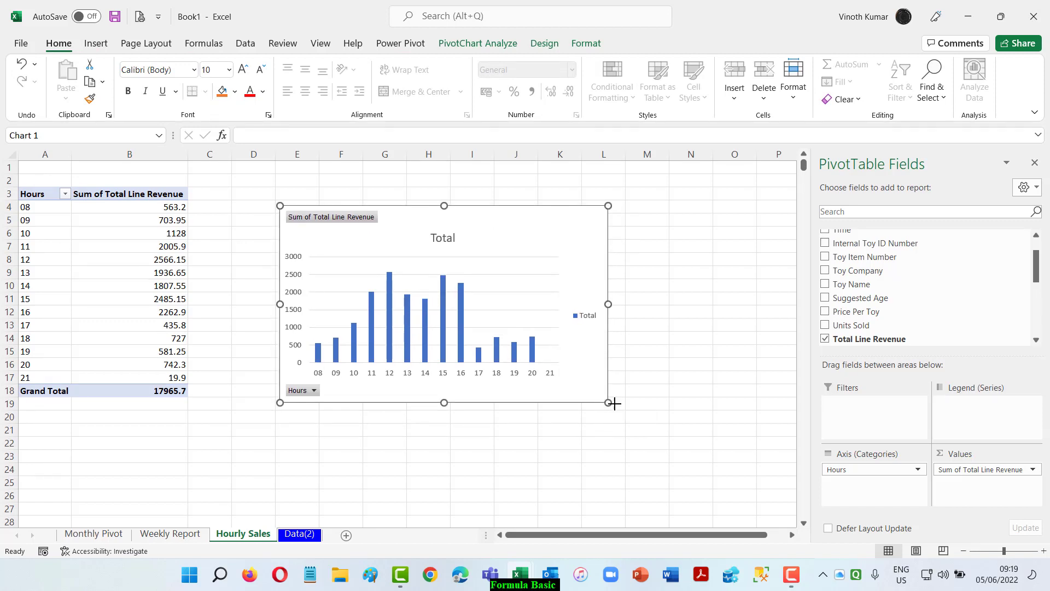
pyautogui.moveTo(608, 402); pyautogui.dragTo(678, 420)
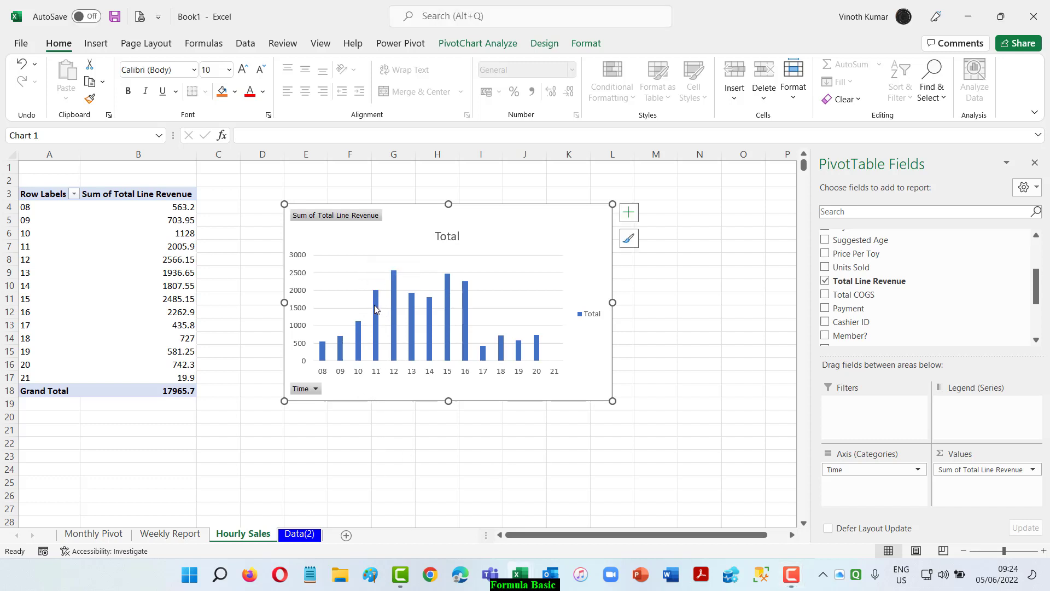
# Set the number format of the hourly PivotTable's Sum of Total Line Revenue field to Accounting.
pyautogui.rightClick(137, 208)
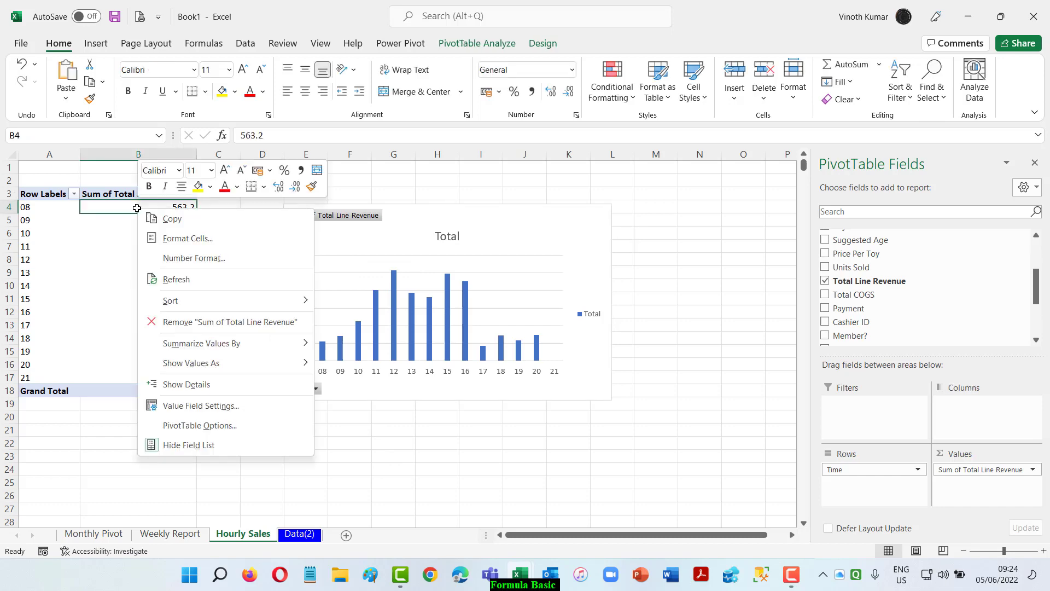
pyautogui.click(191, 407)
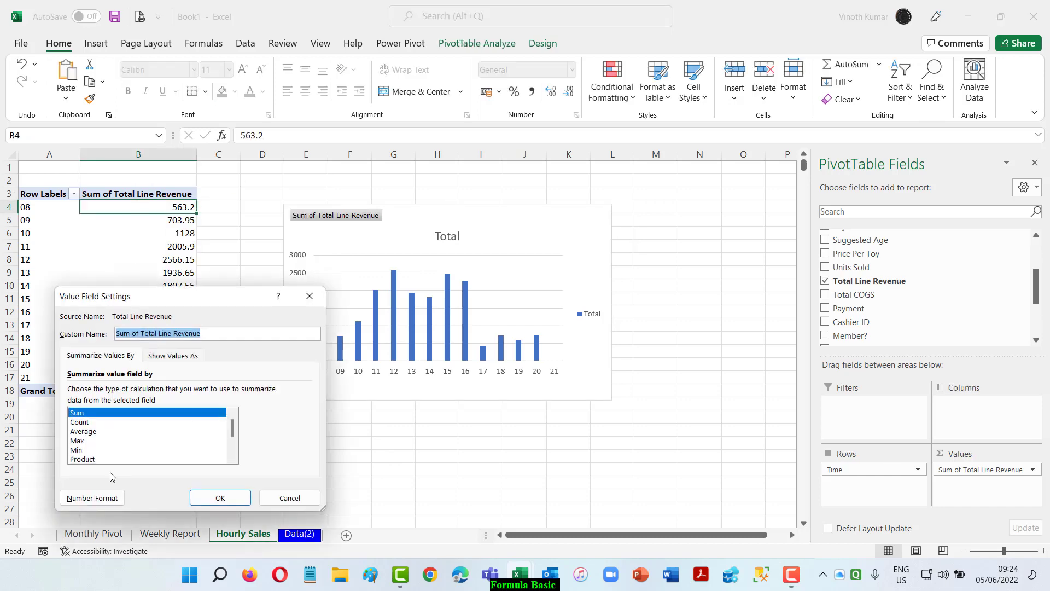
pyautogui.click(90, 497)
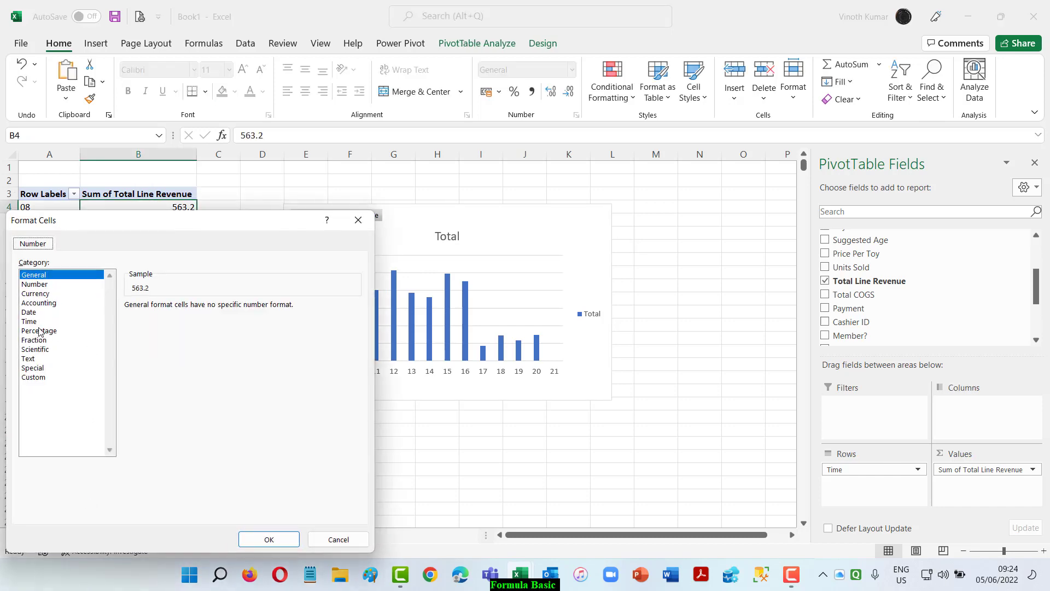
pyautogui.click(39, 303)
pyautogui.click(266, 538)
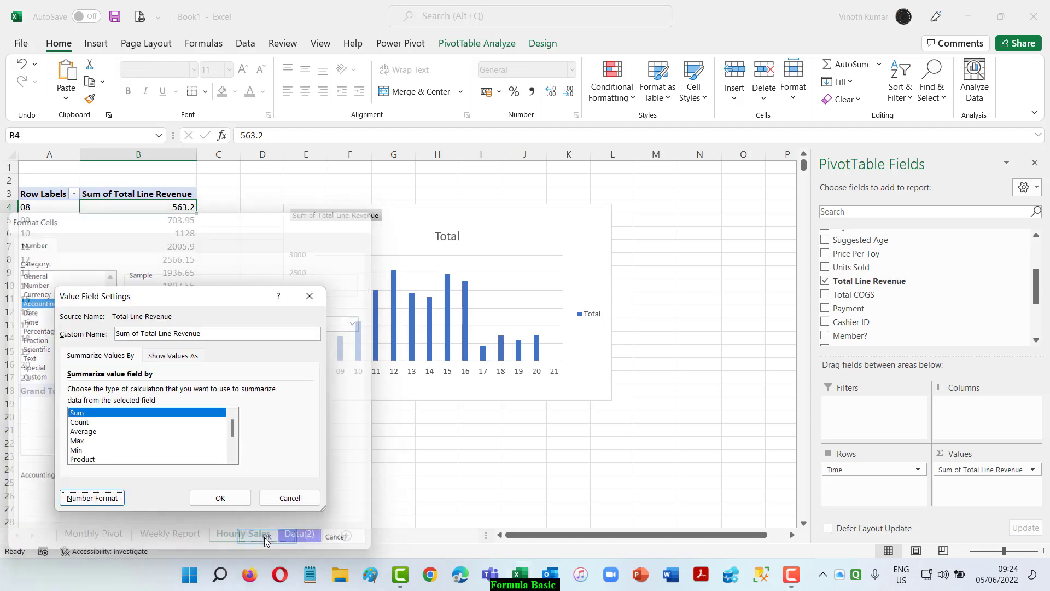
pyautogui.click(222, 497)
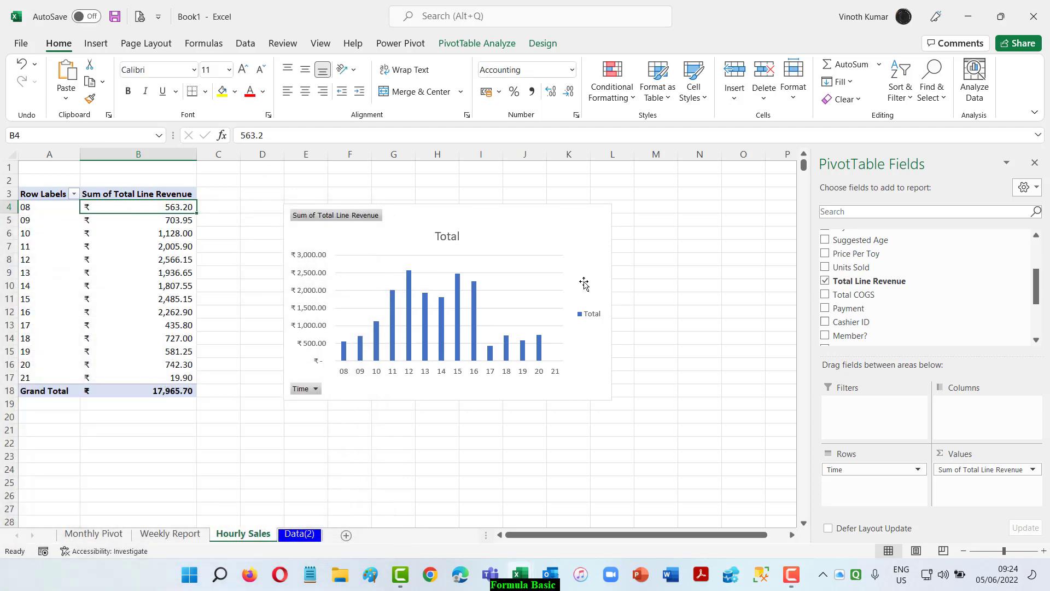
# Add data labels to the hourly revenue chart and widen the chart to about column O.
pyautogui.click(558, 218)
pyautogui.click(629, 212)
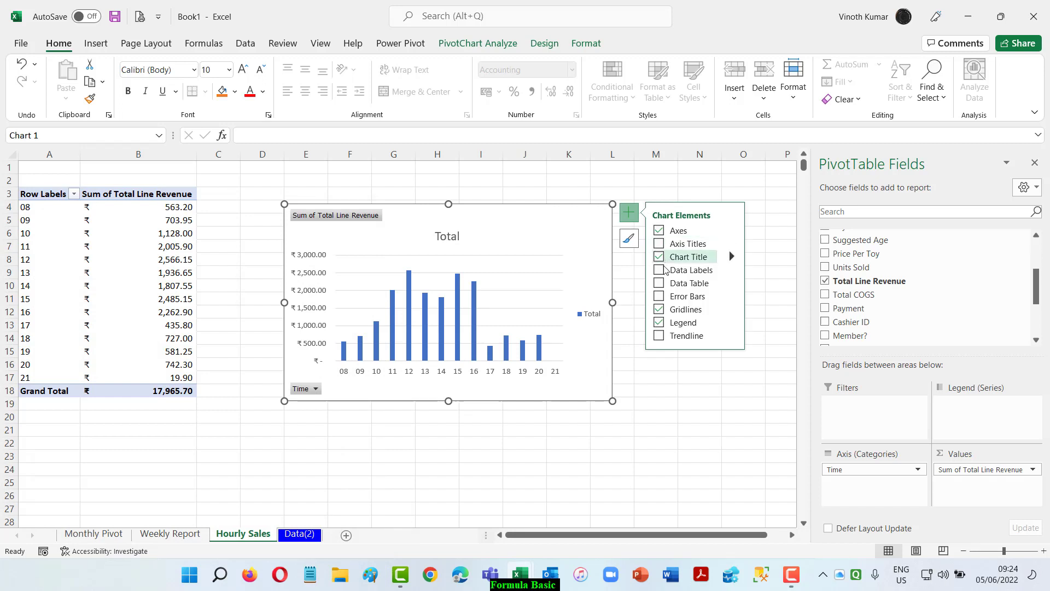
pyautogui.click(660, 270)
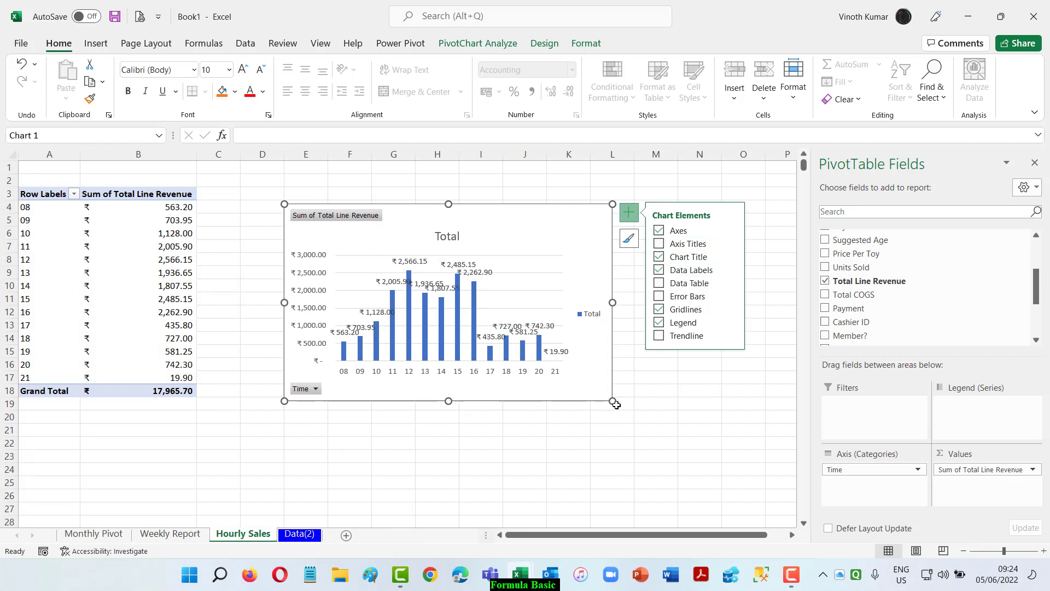
pyautogui.moveTo(613, 401); pyautogui.dragTo(758, 406)
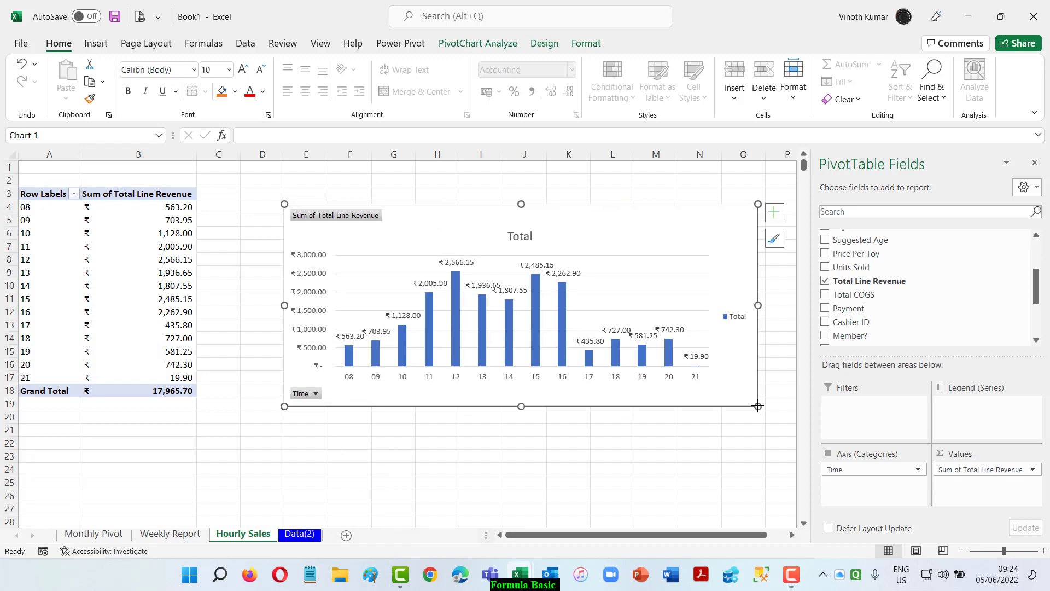
pyautogui.click(635, 481)
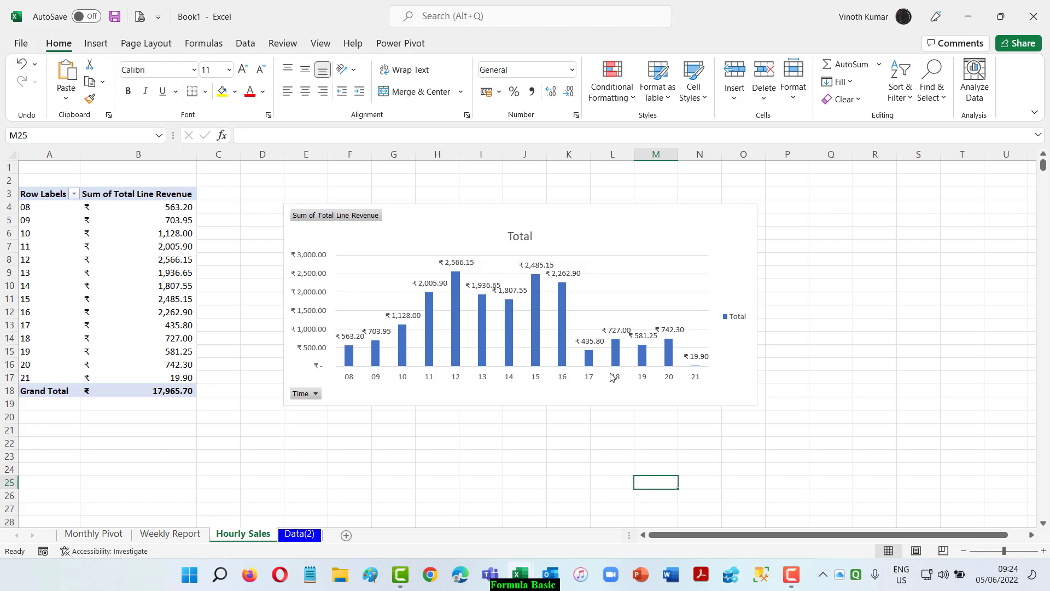
# Return to the notes above the data table on the Data(2) worksheet.
pyautogui.click(298, 534)
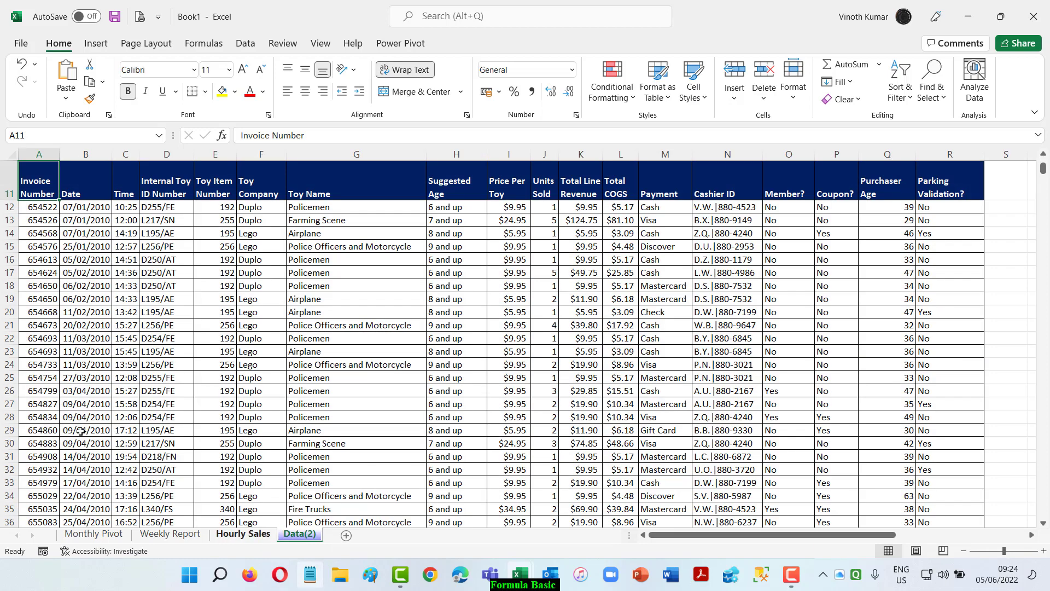
pyautogui.scroll(4, 137, 451)
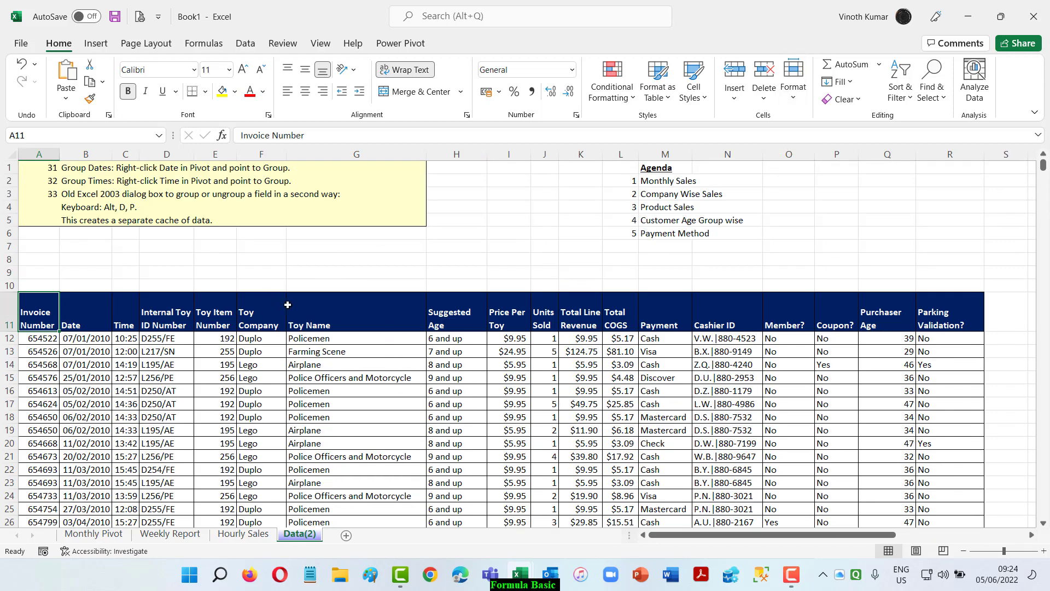
pyautogui.click(92, 206)
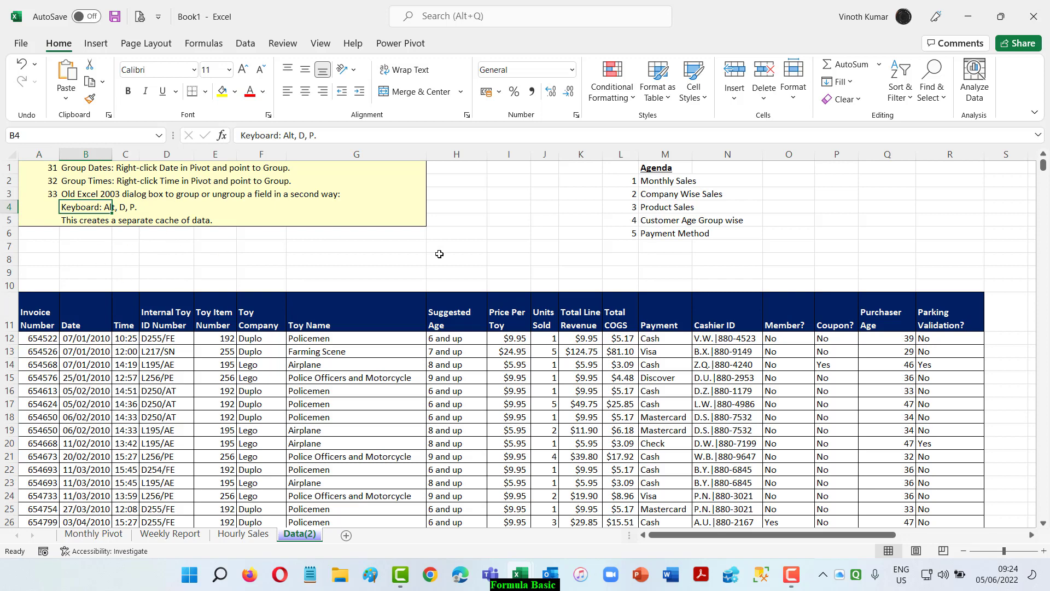
pyautogui.press('Down')
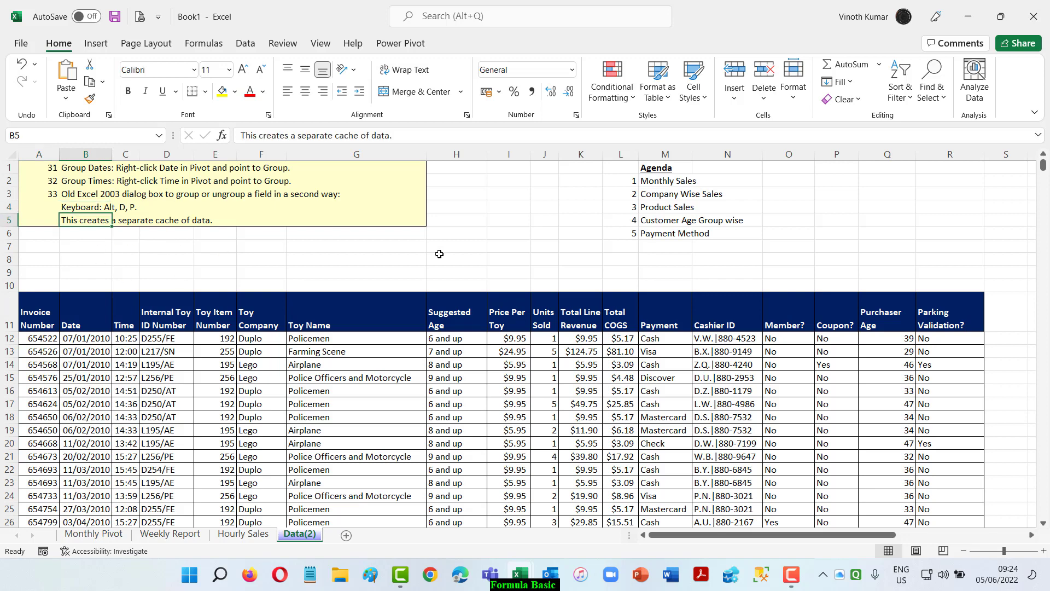
pyautogui.hotkey('shift', 'space')
pyautogui.hotkey('ctrl', 'shift', '+')
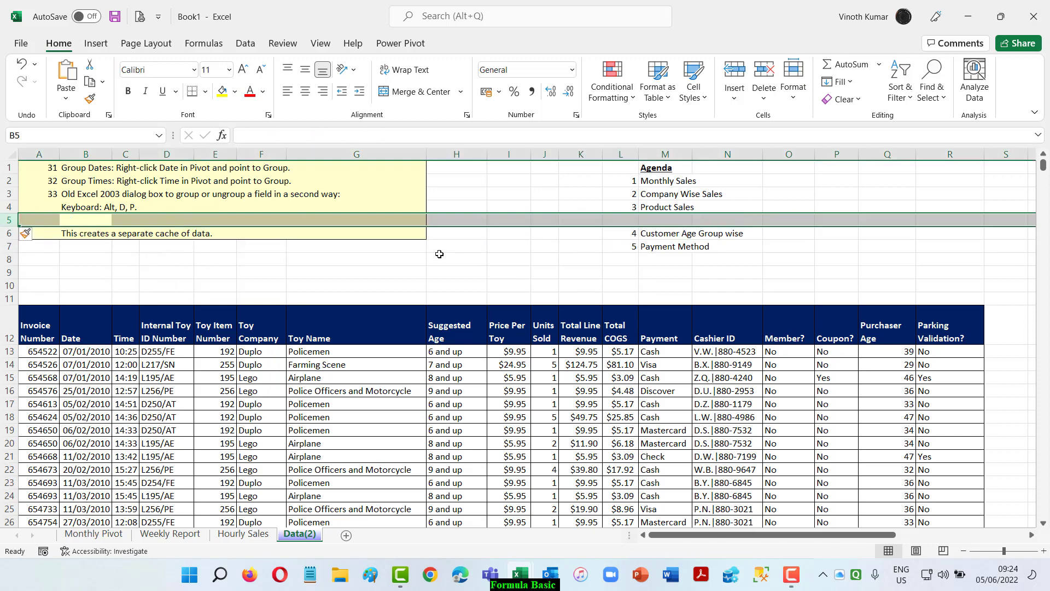
pyautogui.hotkey('ctrl', 'z')
# Enter 33 in cell A6, directly below the existing grouping notes.
pyautogui.press('Down')
pyautogui.press('Left')
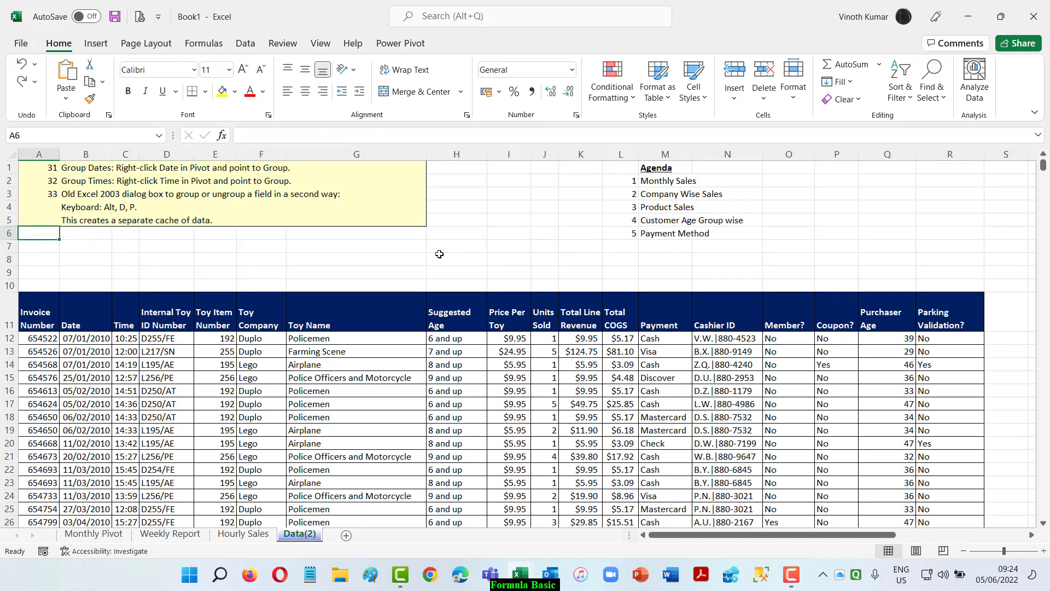
pyautogui.write('33')
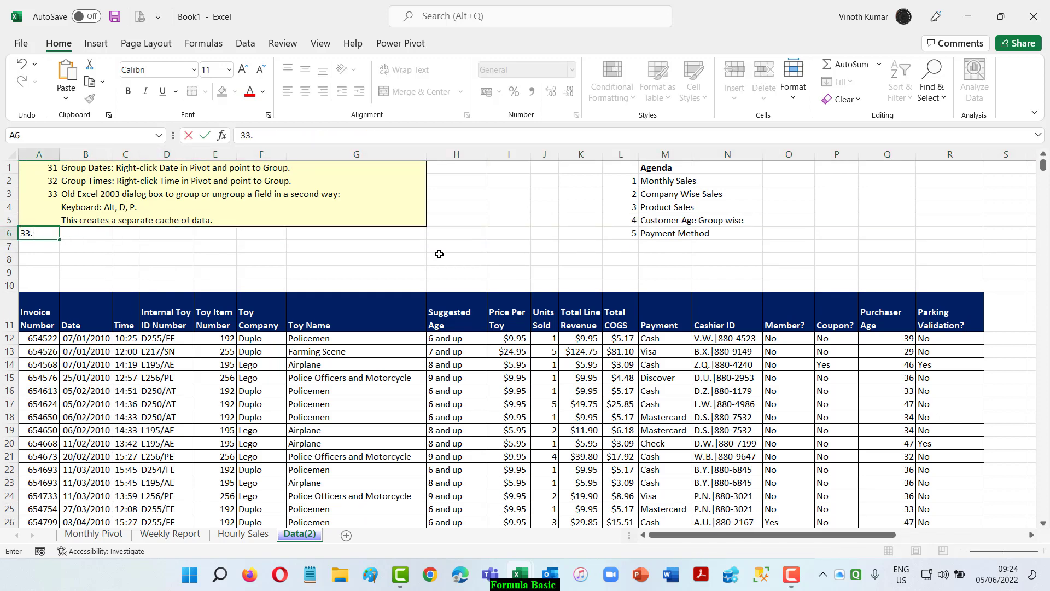
pyautogui.write('.')
pyautogui.press('Return')
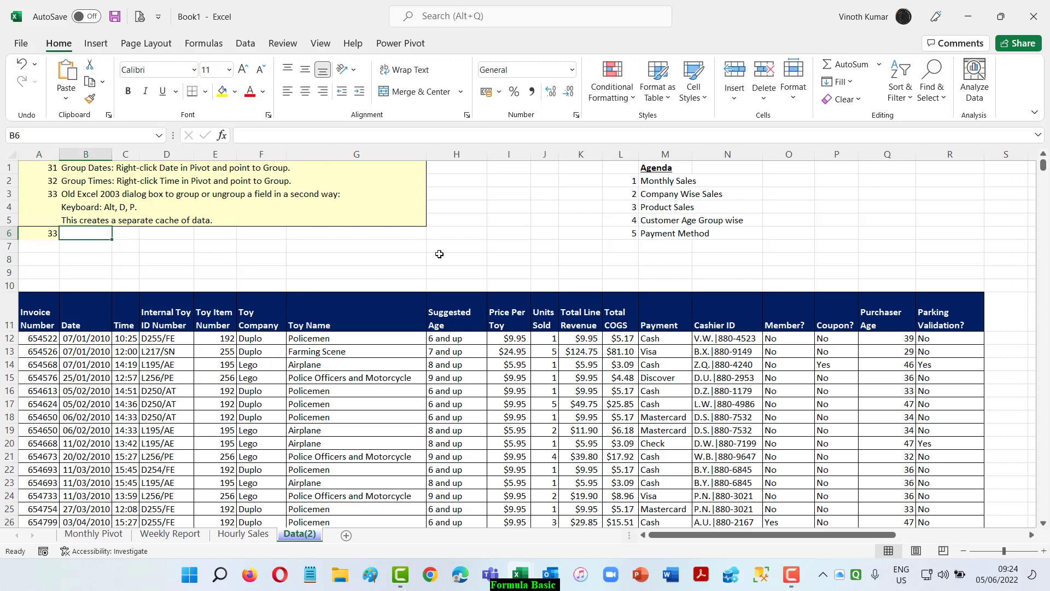
# Enter 1 in cell A7 and the text "Interactive Dashboard using the above agenda" in cell B7.
pyautogui.write('1')
pyautogui.press('Tab')
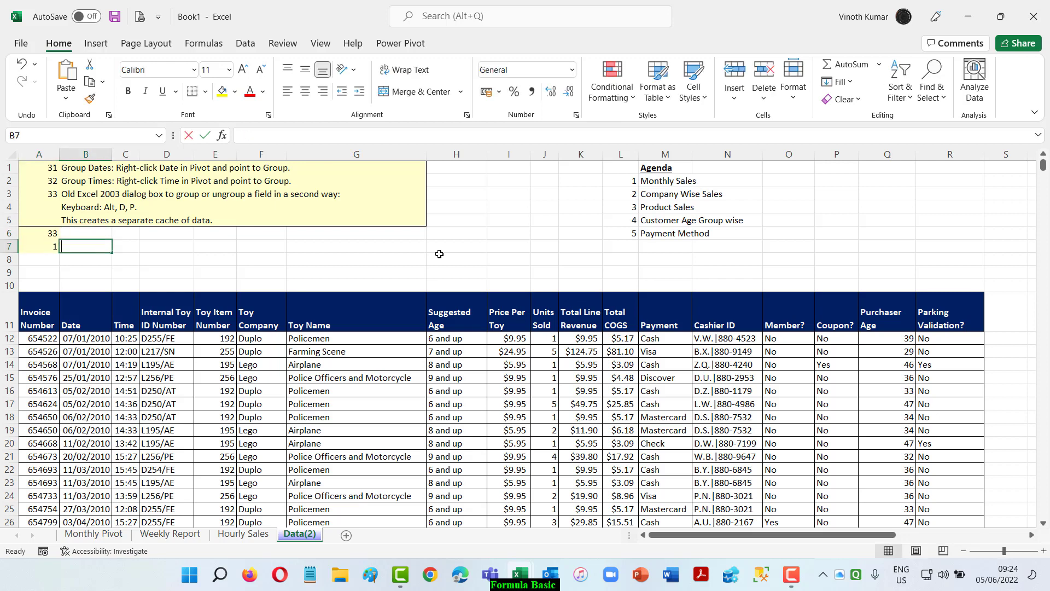
pyautogui.write('Interactive ')
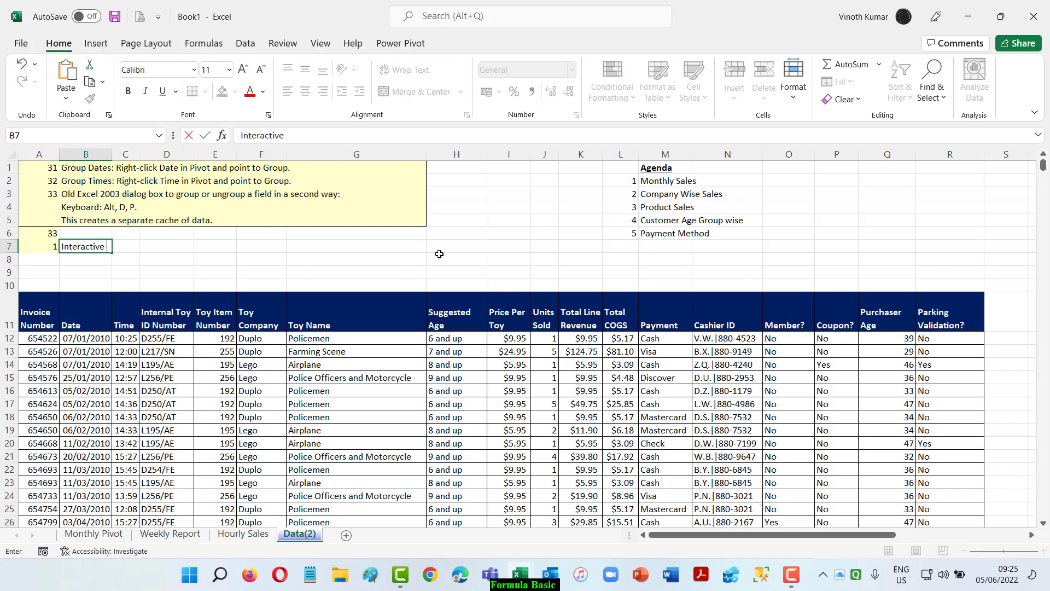
pyautogui.write('Dashboard usin th')
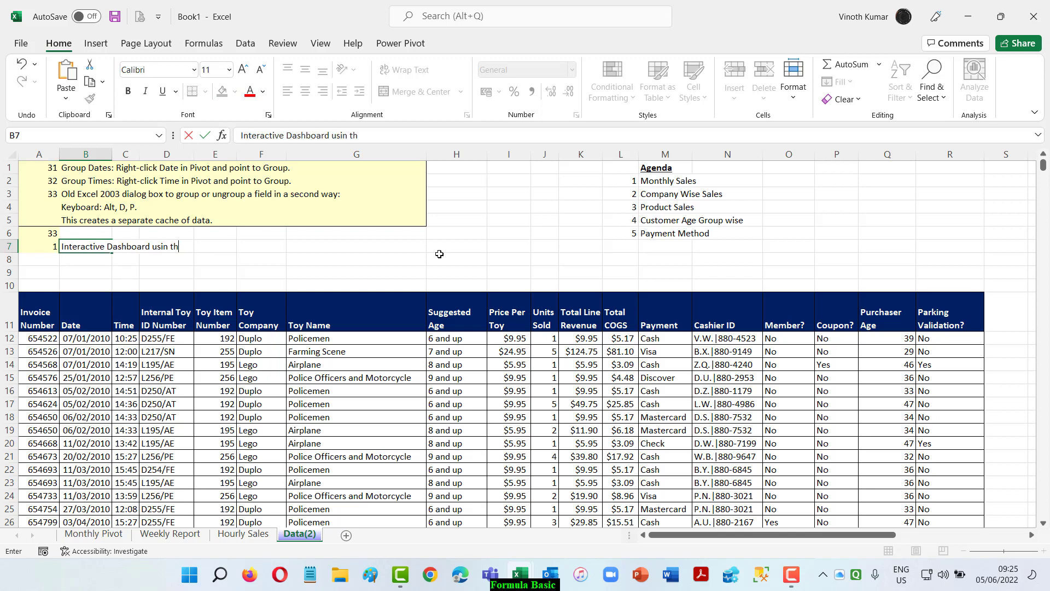
pyautogui.press('BackSpace')
pyautogui.press('BackSpace')
pyautogui.press('BackSpace')
pyautogui.press('BackSpace')
pyautogui.write('ng the avbove agenda')
pyautogui.press('Return')
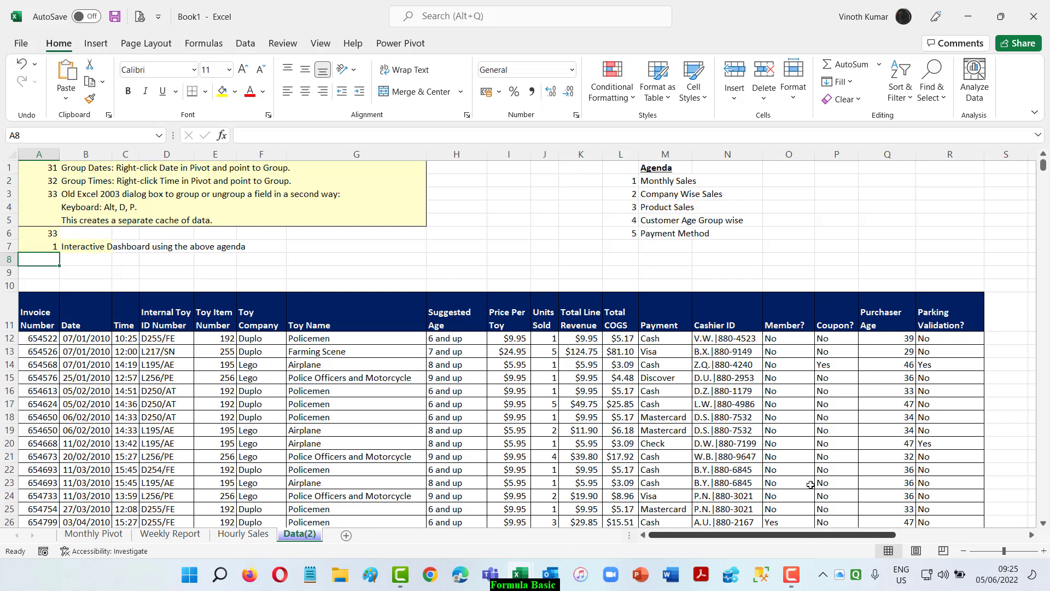
# Remove the Years field from the PivotTable on the Monthly Pivot worksheet, leaving Months as the only row field.
pyautogui.click(94, 540)
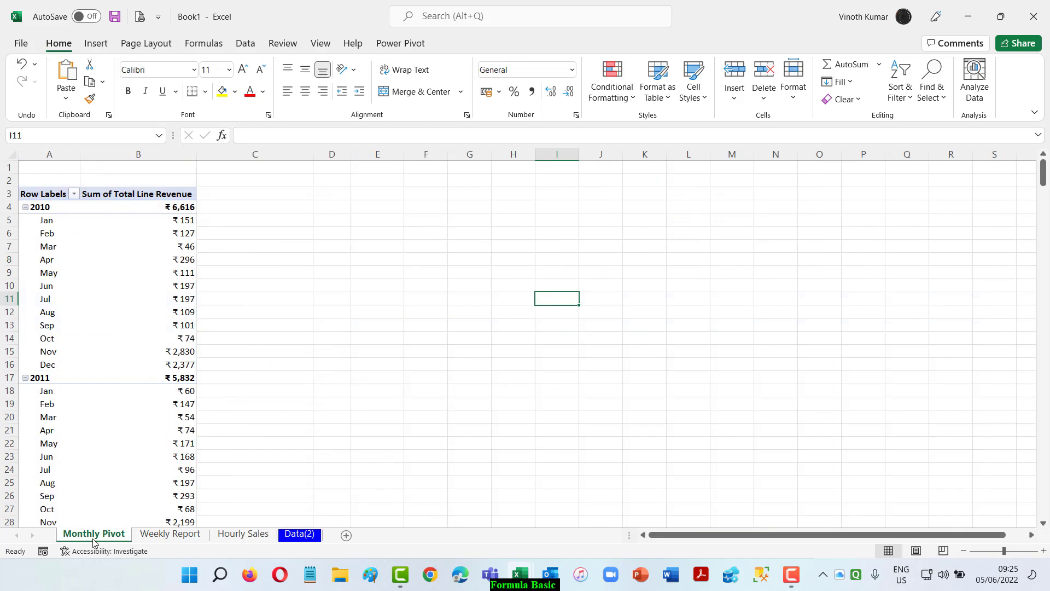
pyautogui.click(301, 536)
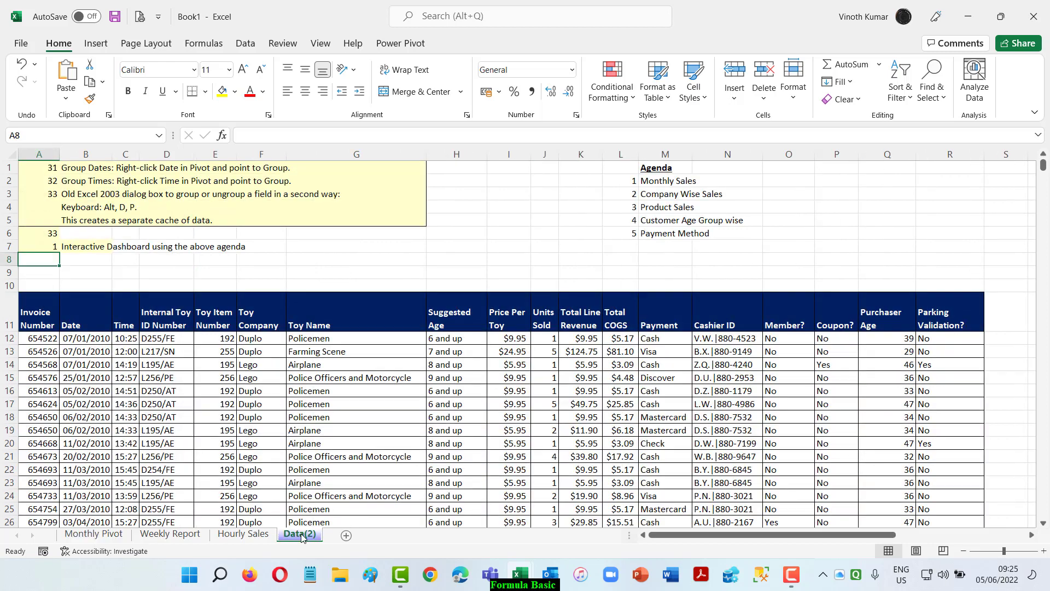
pyautogui.click(93, 534)
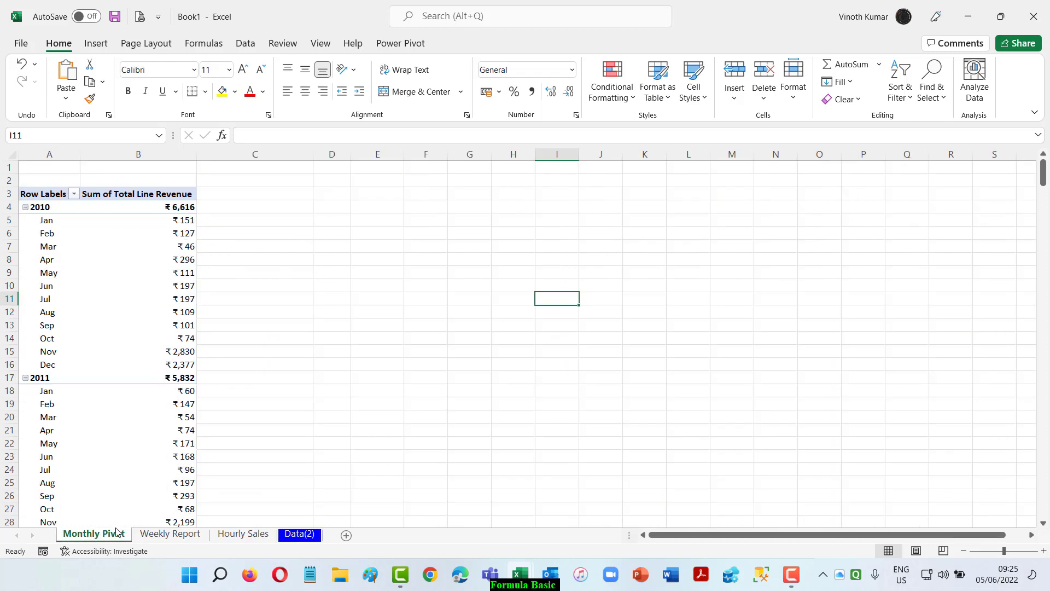
pyautogui.click(142, 250)
pyautogui.scroll(-5, 977, 323)
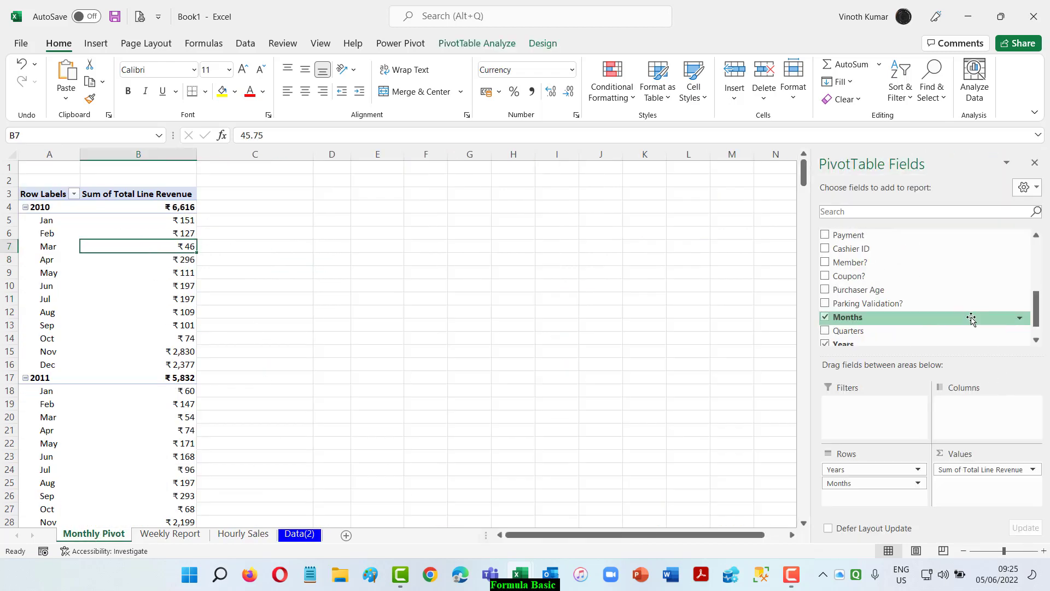
pyautogui.click(826, 343)
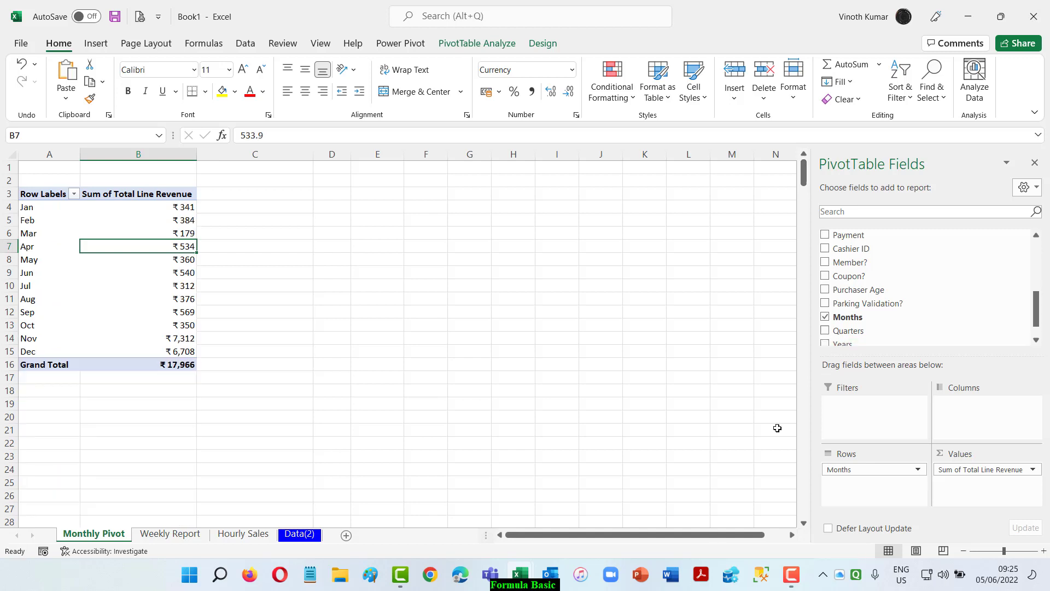
# Create a copy of the Monthly Pivot worksheet at the end of the workbook, keeping its default name.
pyautogui.rightClick(99, 539)
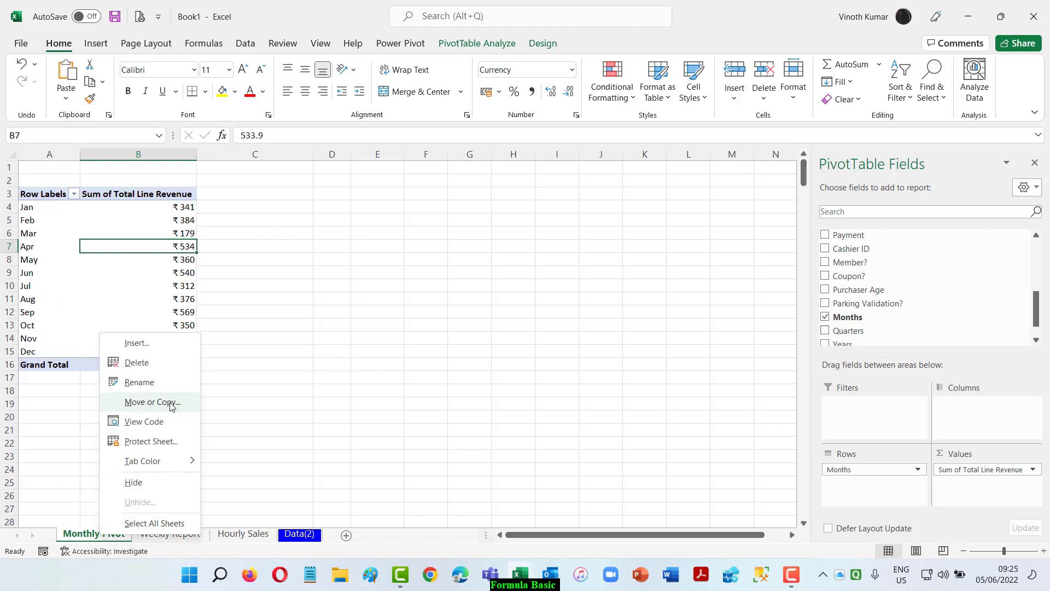
pyautogui.click(161, 402)
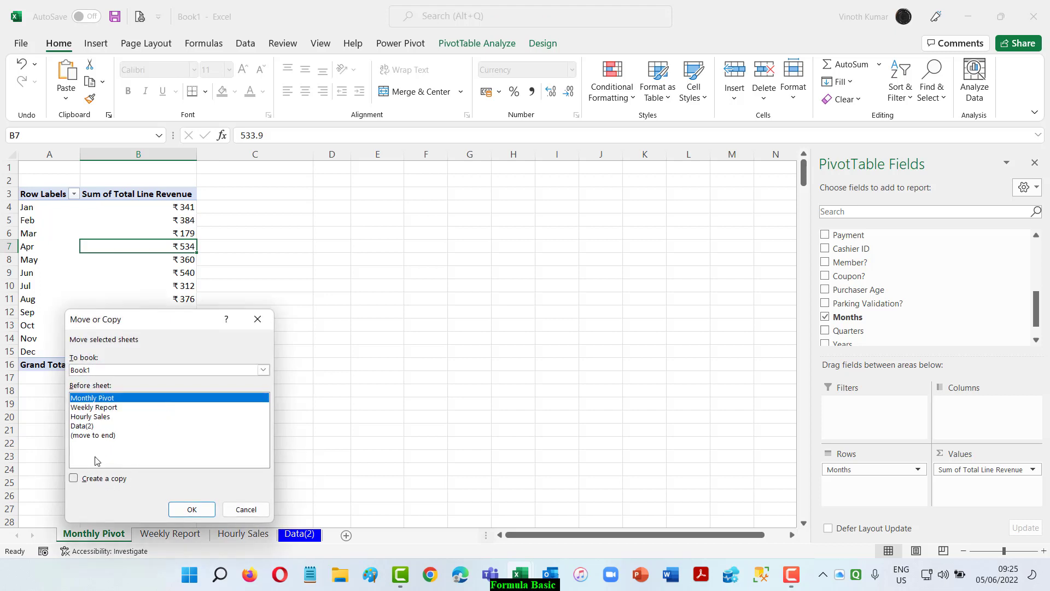
pyautogui.click(100, 436)
pyautogui.click(73, 478)
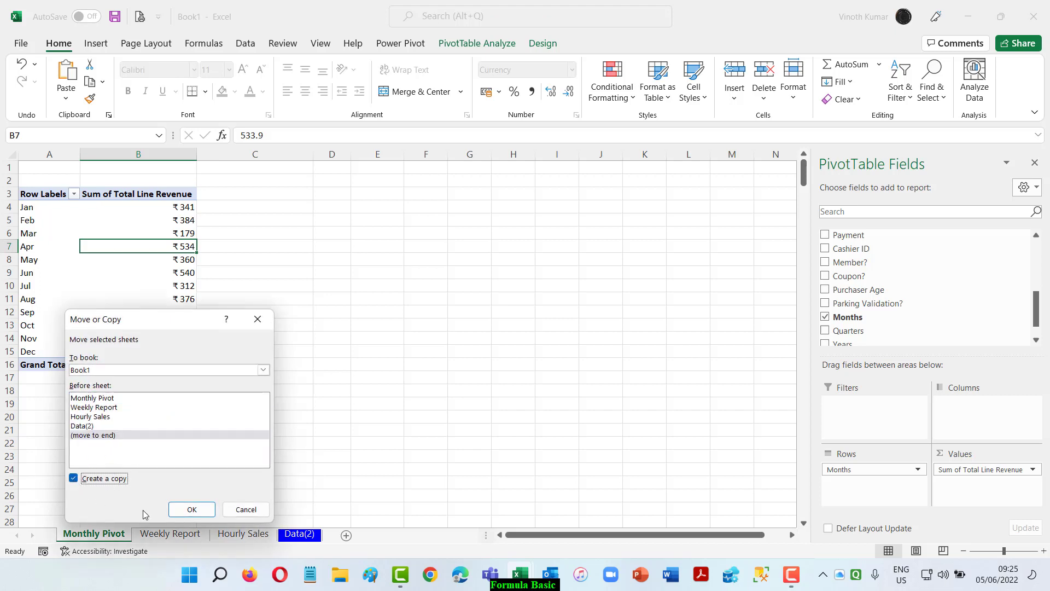
pyautogui.click(191, 509)
pyautogui.doubleClick(379, 539)
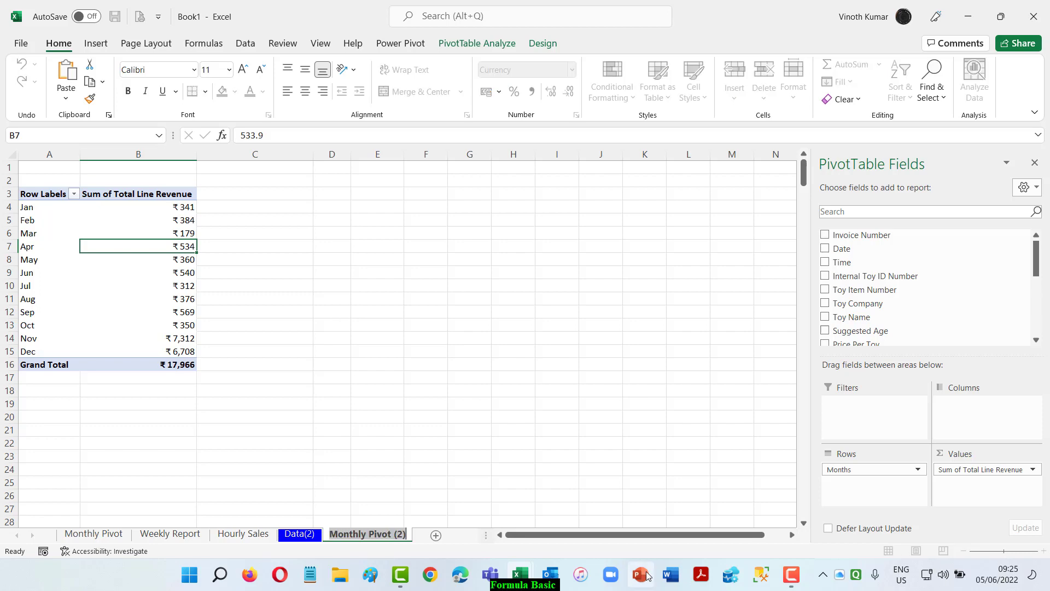
pyautogui.press('Right')
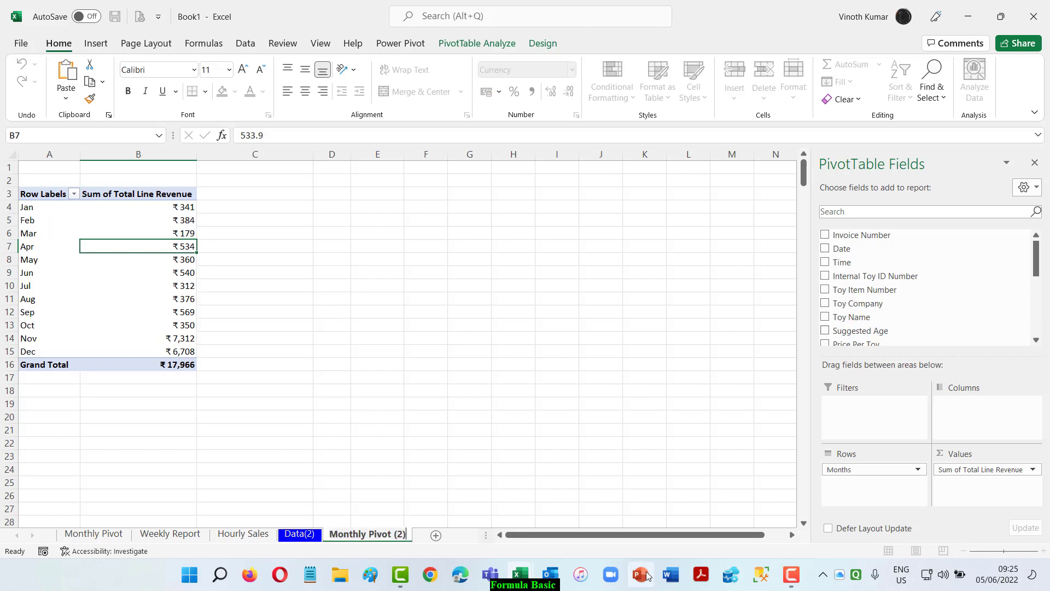
pyautogui.press('Return')
# Create a PivotTable on a new worksheet from the sales table on Data(2).
pyautogui.click(308, 536)
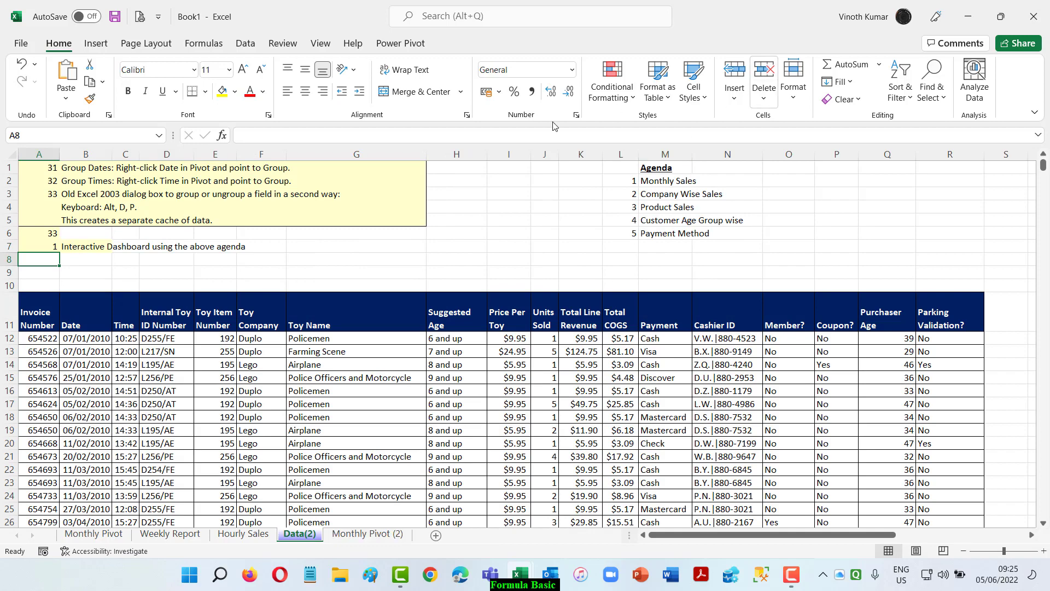
pyautogui.click(34, 315)
pyautogui.click(96, 44)
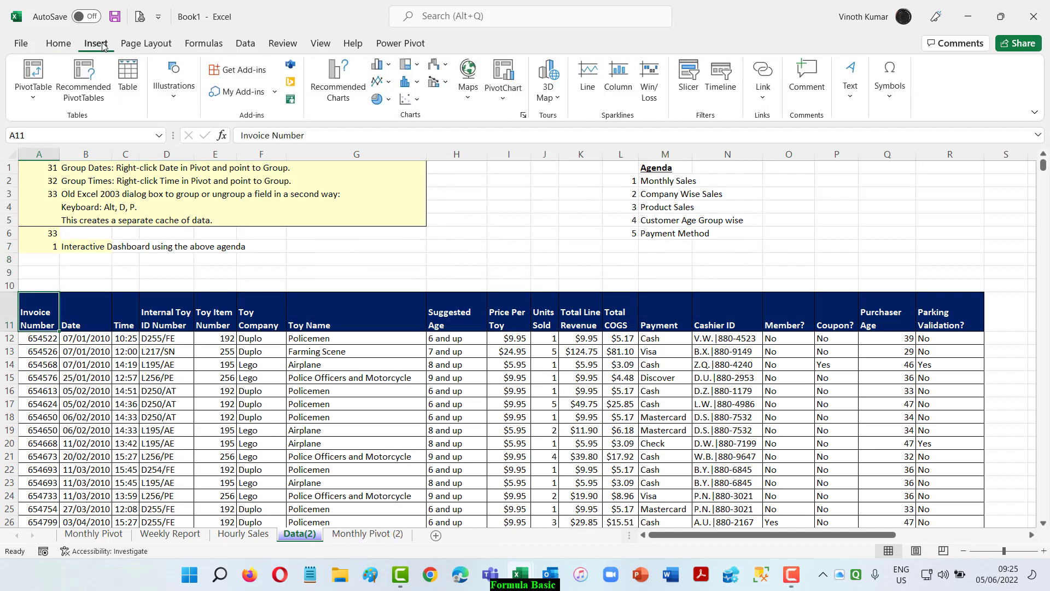
pyautogui.click(33, 71)
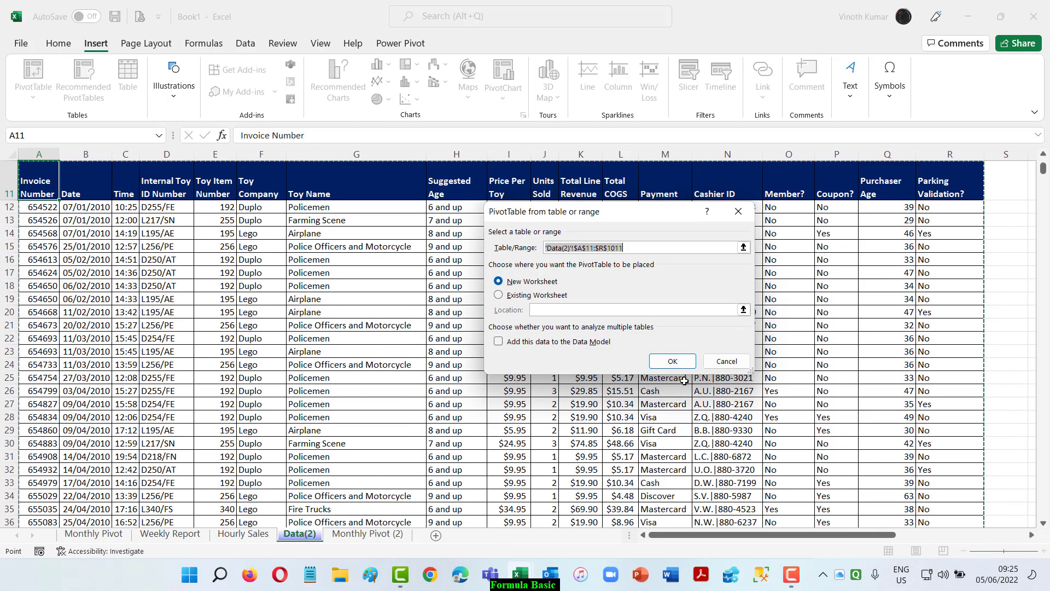
pyautogui.click(670, 358)
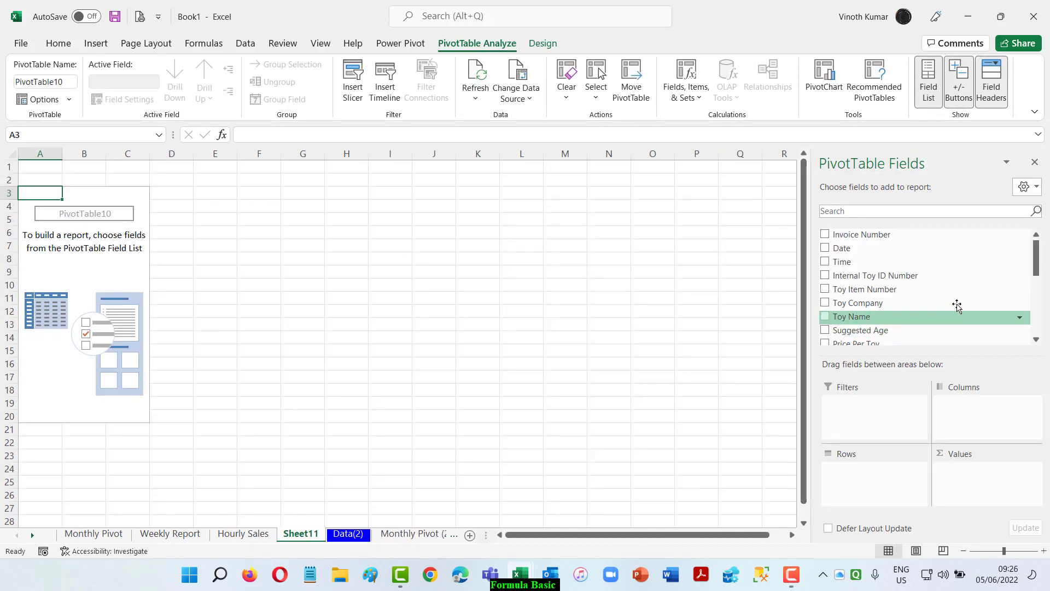
# Summarize Total Line Revenue by Toy Company in the new PivotTable and show the report in tabular form.
pyautogui.click(824, 303)
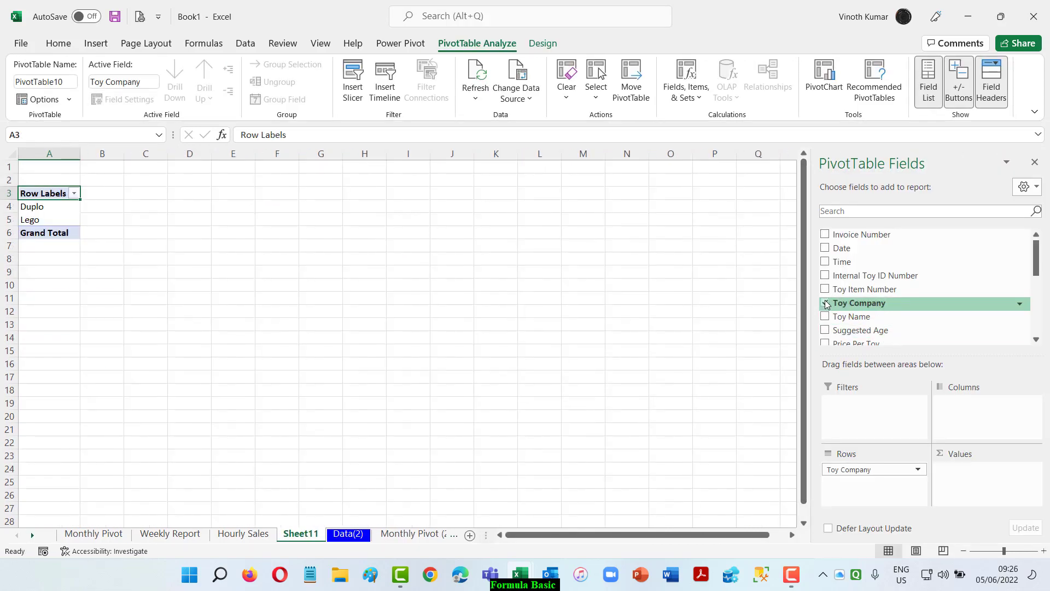
pyautogui.scroll(-3, 911, 301)
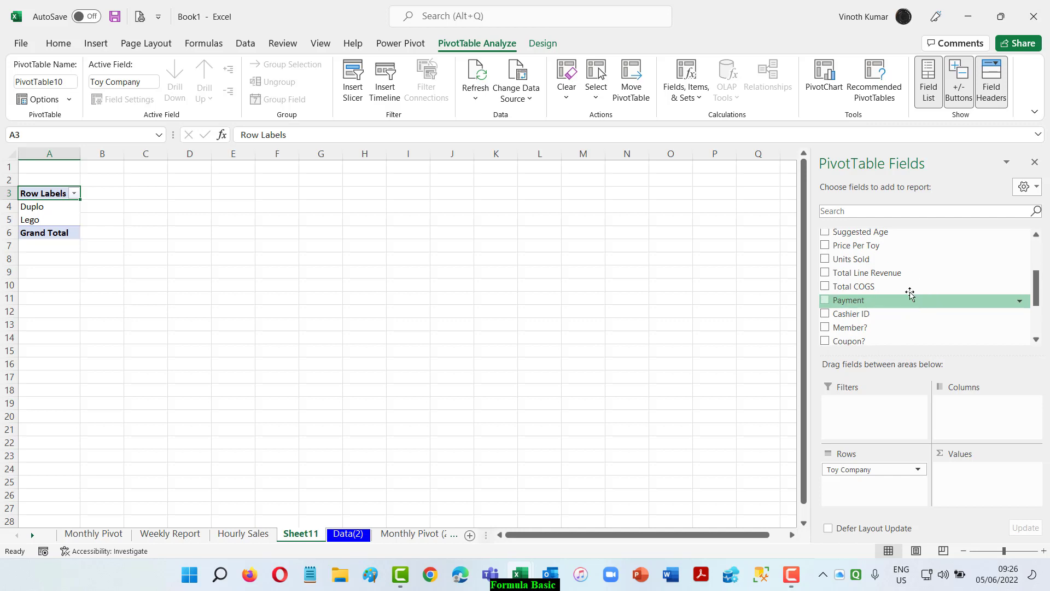
pyautogui.moveTo(892, 272); pyautogui.dragTo(999, 486)
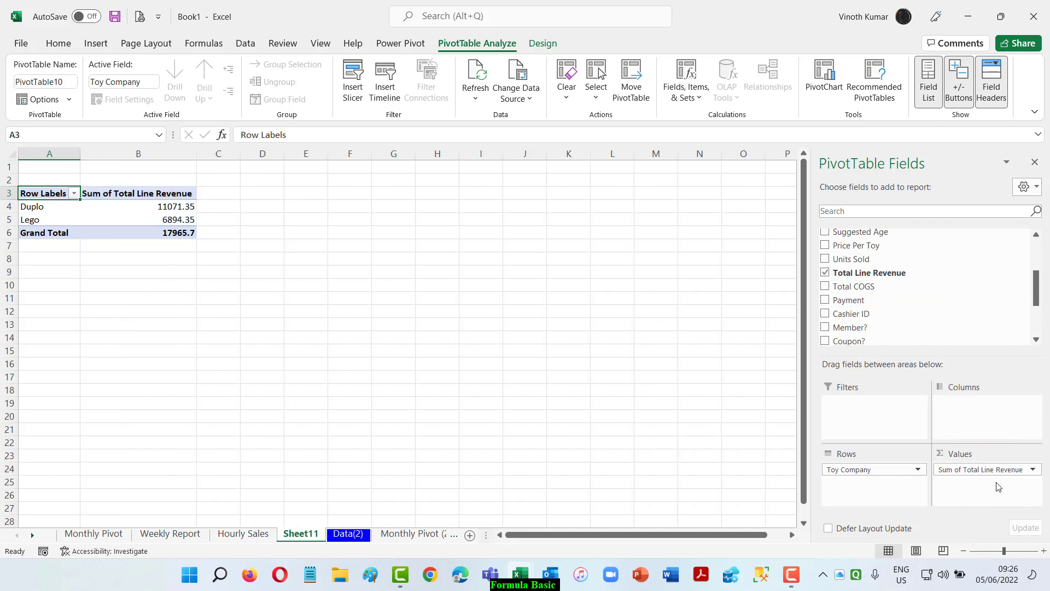
pyautogui.click(543, 43)
pyautogui.click(108, 90)
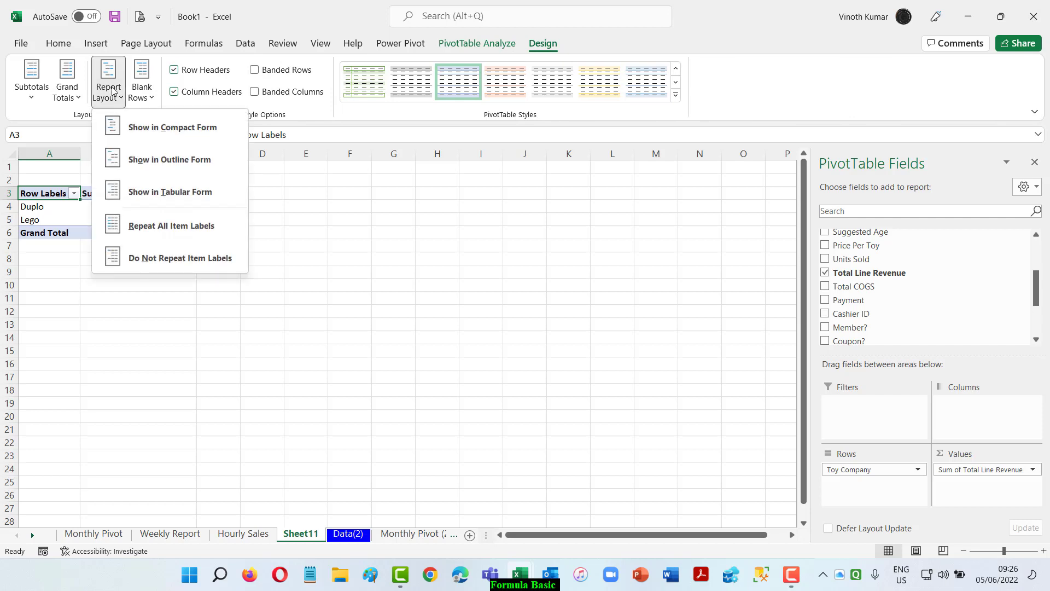
pyautogui.click(173, 193)
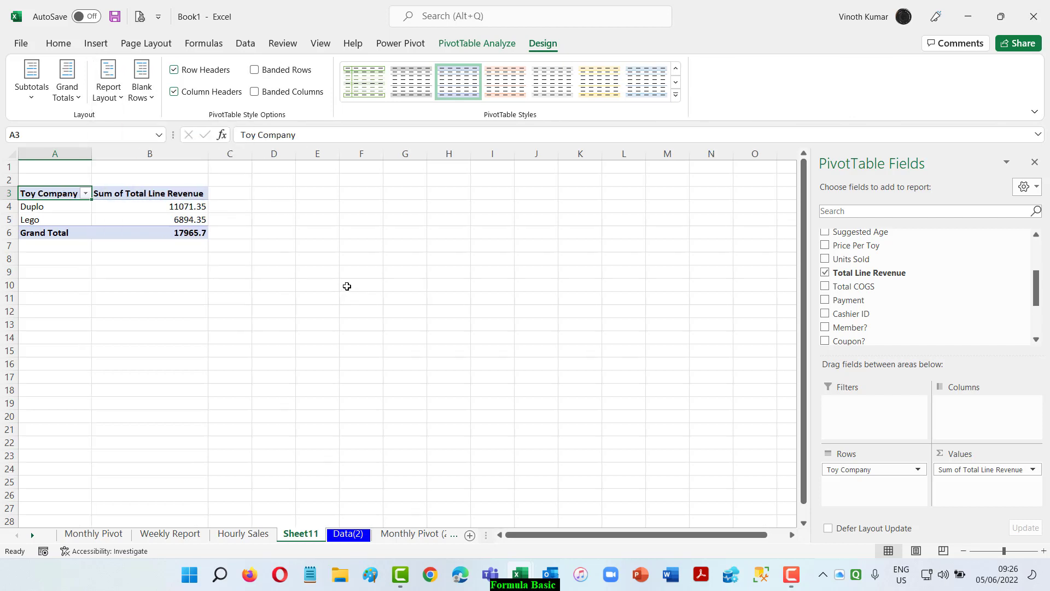
# Rename the Sum of Total Line Revenue value field to "Total Revenie".
pyautogui.click(151, 206)
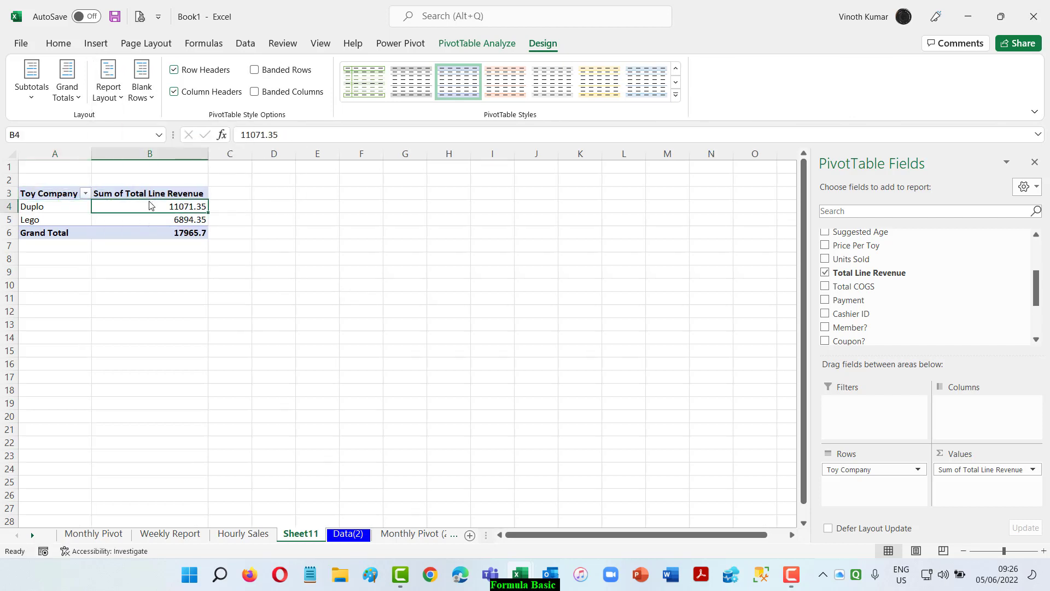
pyautogui.rightClick(146, 207)
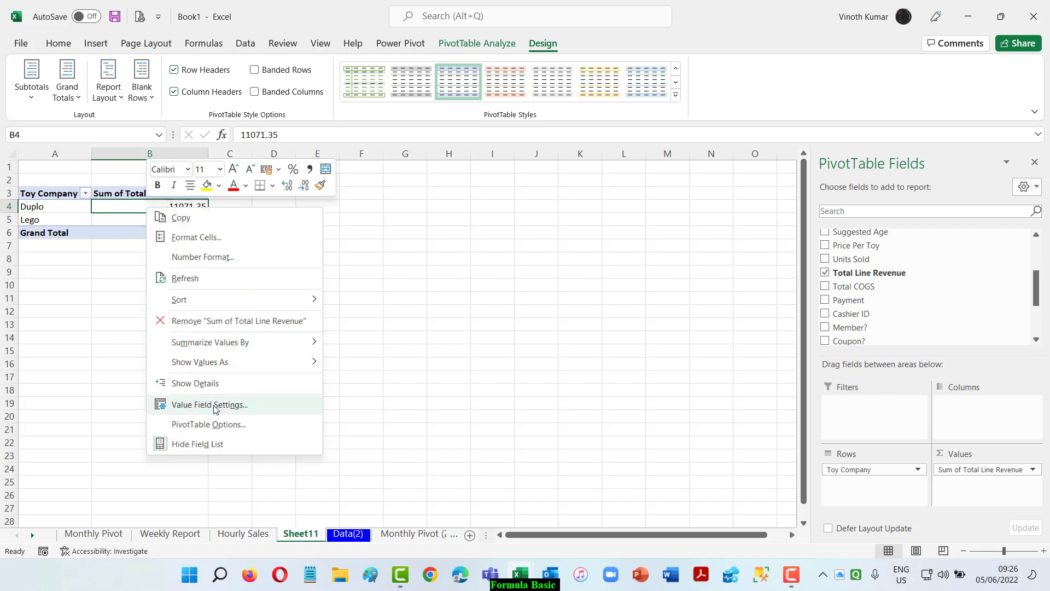
pyautogui.click(213, 404)
pyautogui.press('BackSpace')
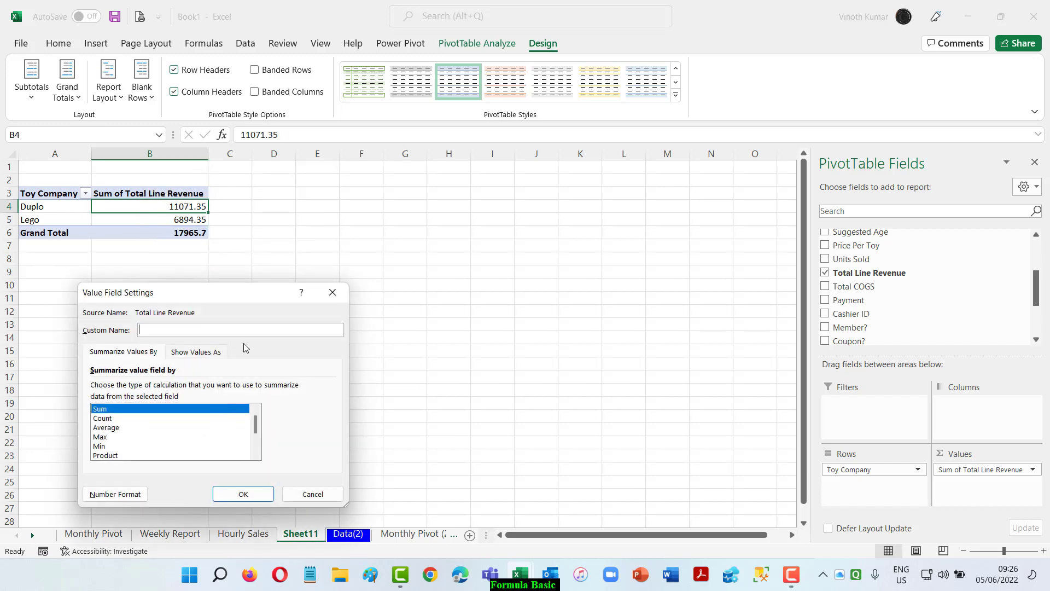
pyautogui.write('Total Revenie')
pyautogui.click(244, 494)
# Apply the Accounting number format to the revenue value field of the toy company PivotTable.
pyautogui.rightClick(124, 207)
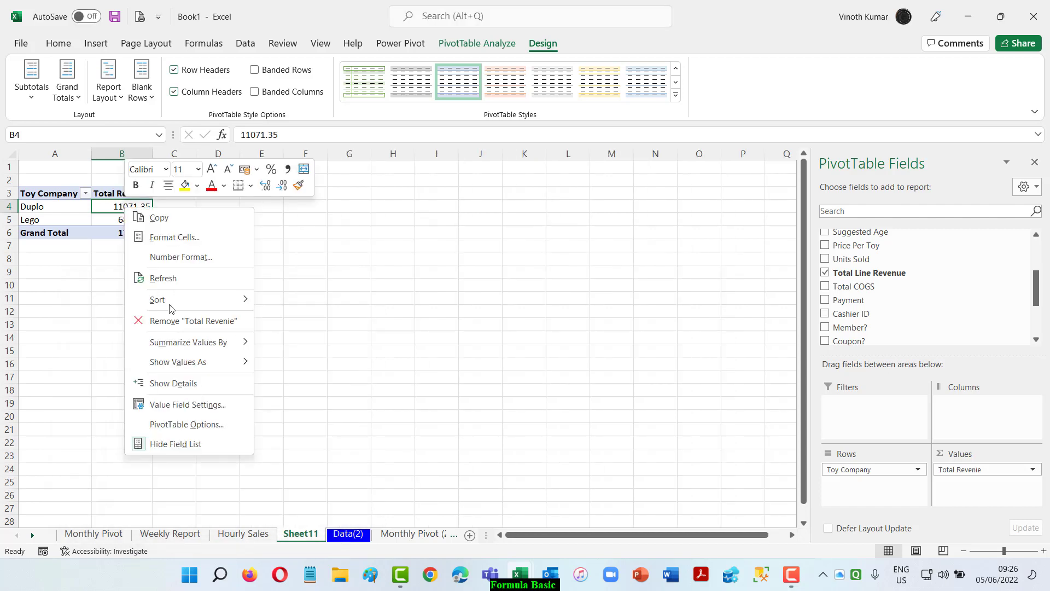
pyautogui.click(164, 405)
pyautogui.click(75, 491)
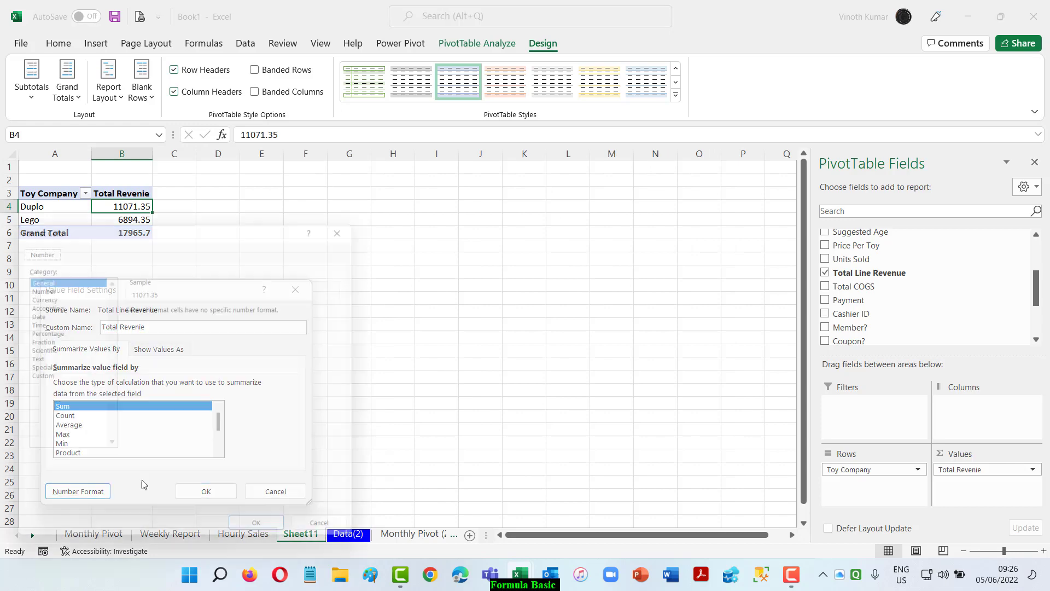
pyautogui.click(52, 303)
pyautogui.click(267, 539)
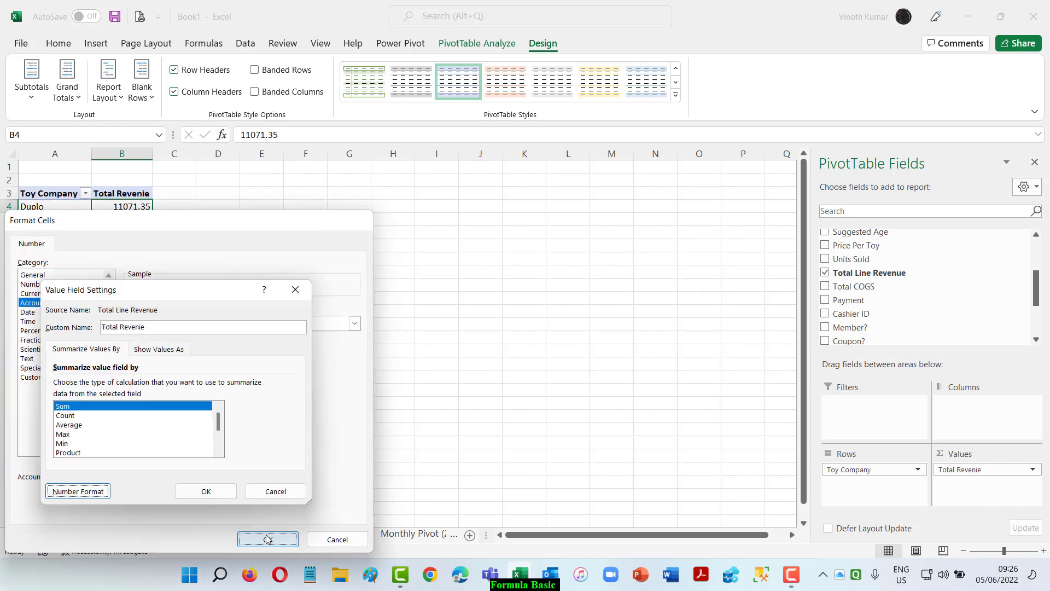
pyautogui.click(207, 489)
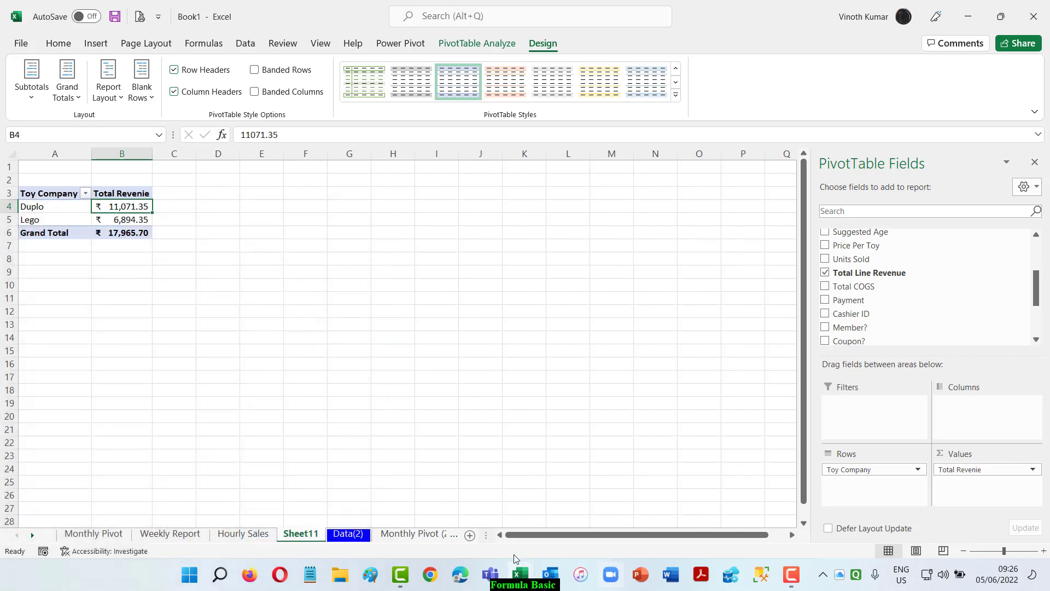
# Move the toy company PivotTable's worksheet to the end of the workbook and rename it "Company's Revenue".
pyautogui.moveTo(362, 507)
pyautogui.mouseDown()
pyautogui.moveTo(449, 511)
pyautogui.moveTo(462, 529)
pyautogui.moveTo(392, 537)
pyautogui.mouseUp()
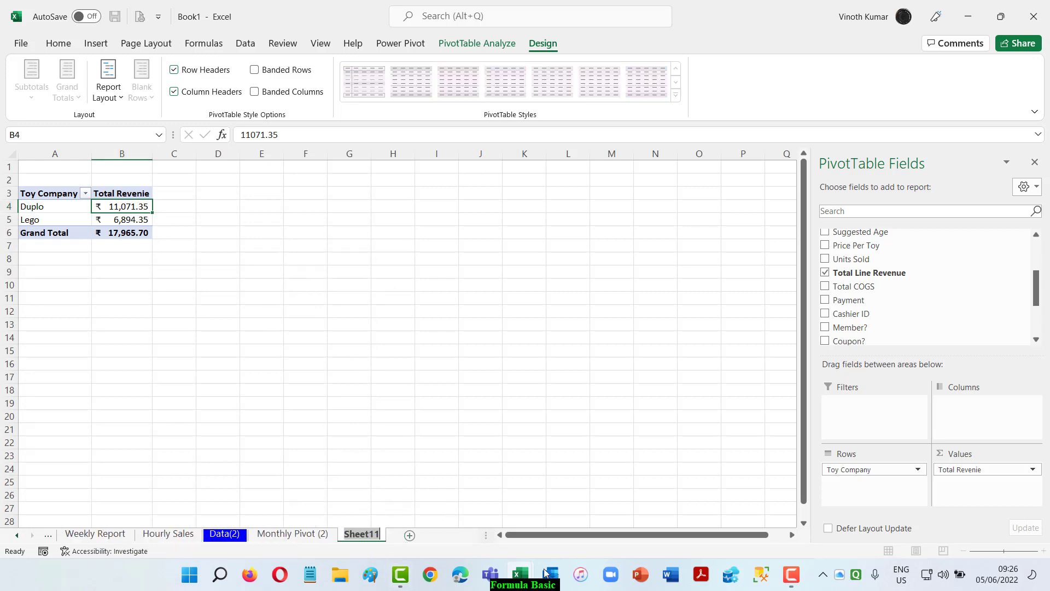
pyautogui.press('BackSpace')
pyautogui.write('Com')
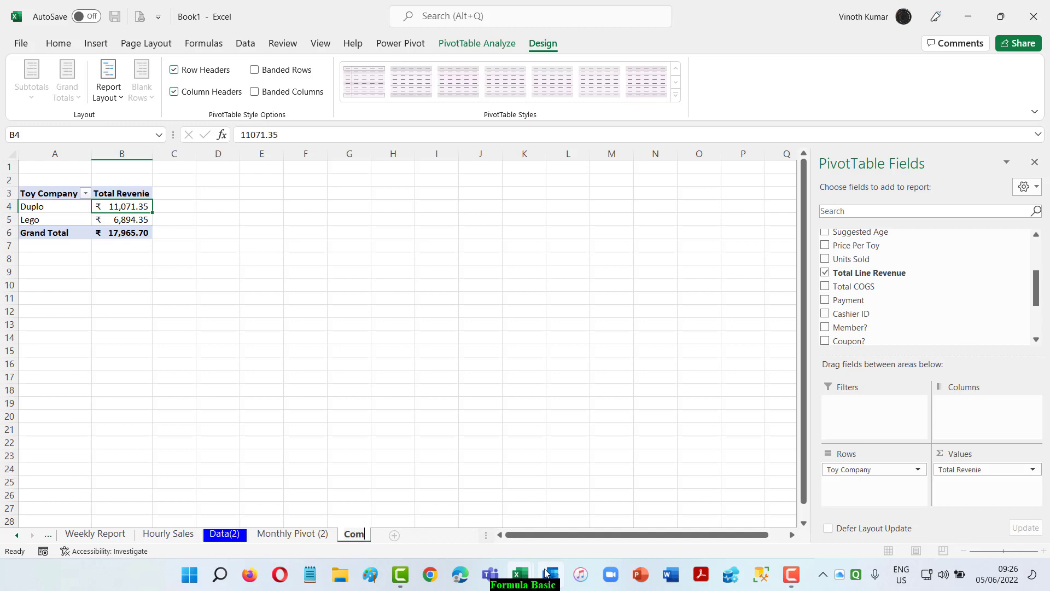
pyautogui.write("pany's Revenie")
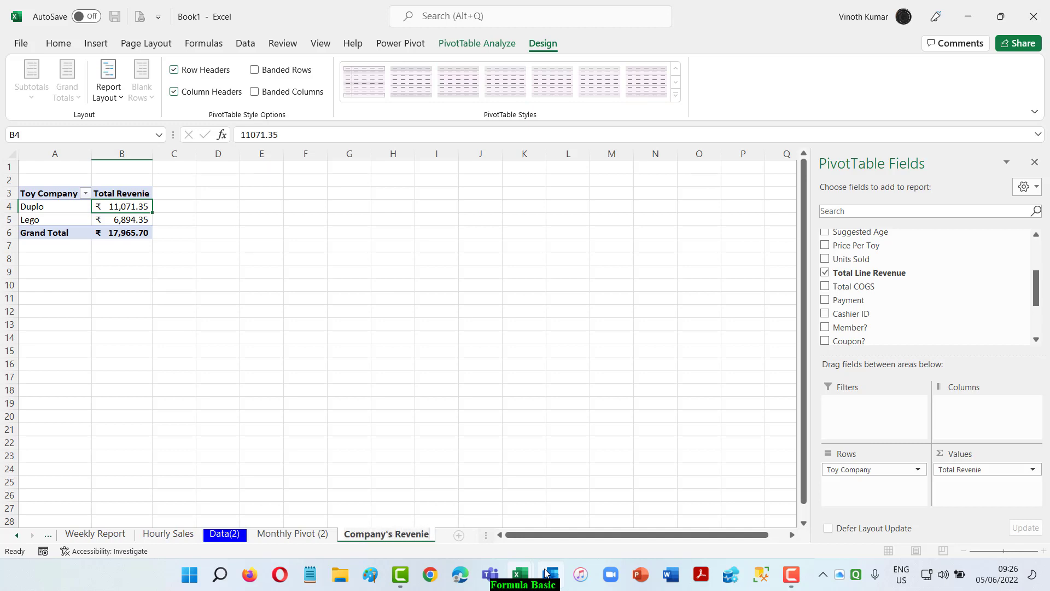
pyautogui.press('Return')
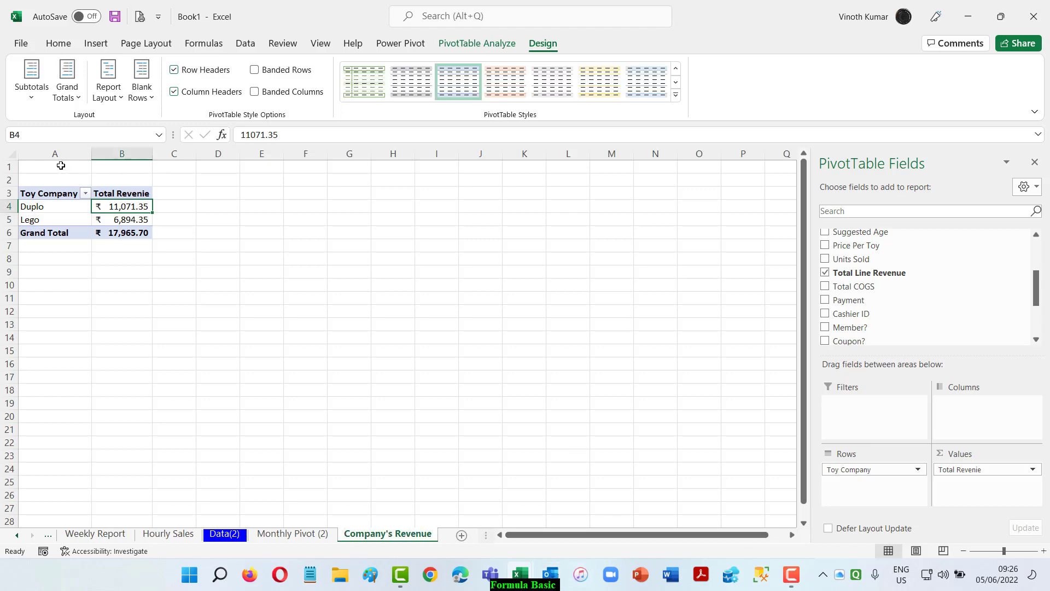
# Add the title "Company Revenue" in bold above the PivotTable, merged and centered across A1:B1.
pyautogui.moveTo(60, 165); pyautogui.dragTo(114, 165)
pyautogui.write('Compa')
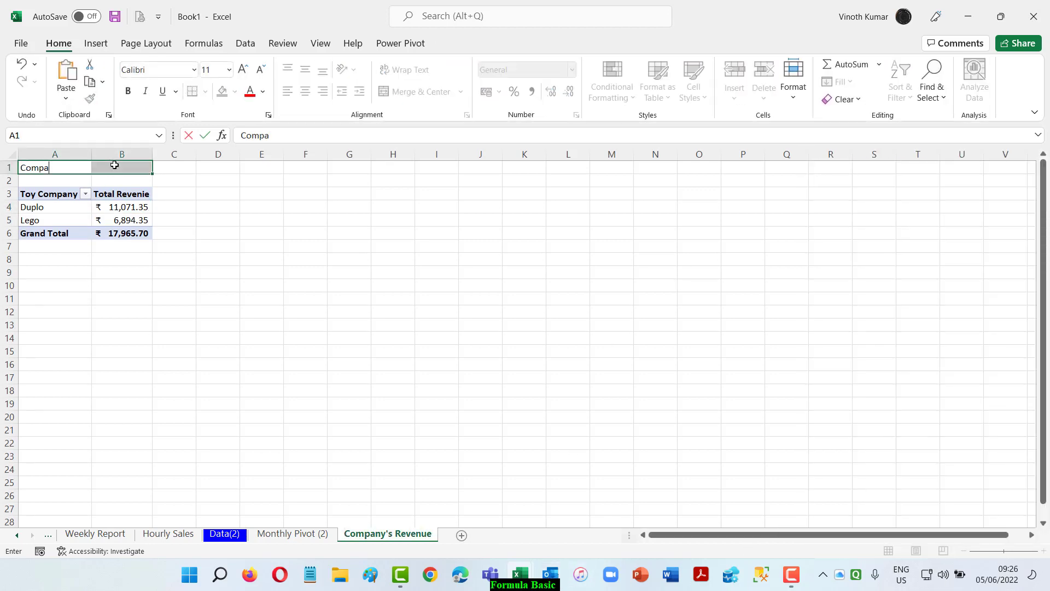
pyautogui.write('ny Revenue')
pyautogui.press('Return')
pyautogui.hotkey('ctrl', 'b')
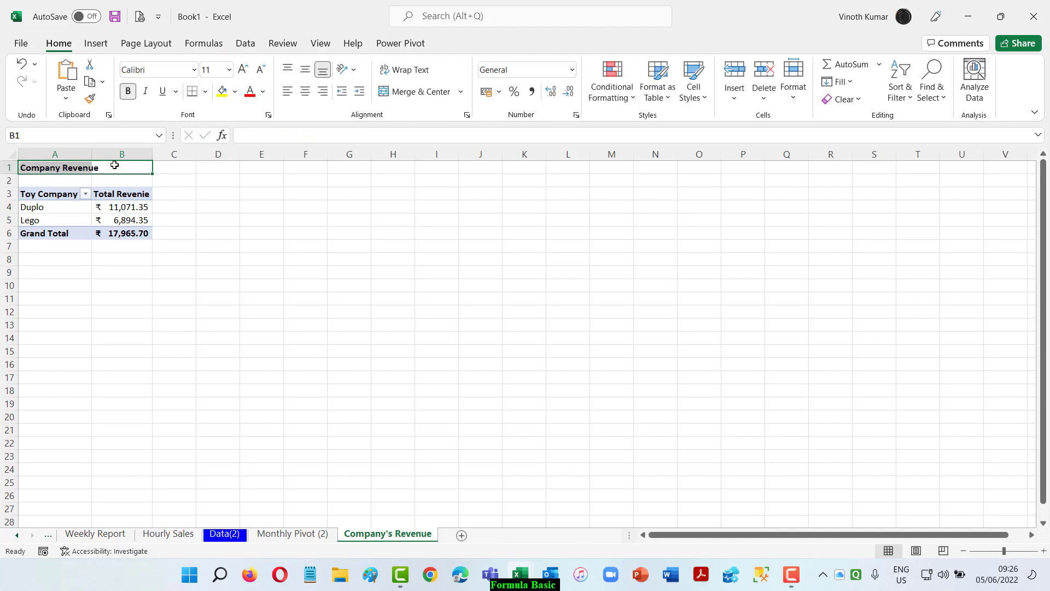
pyautogui.click(419, 91)
pyautogui.click(411, 272)
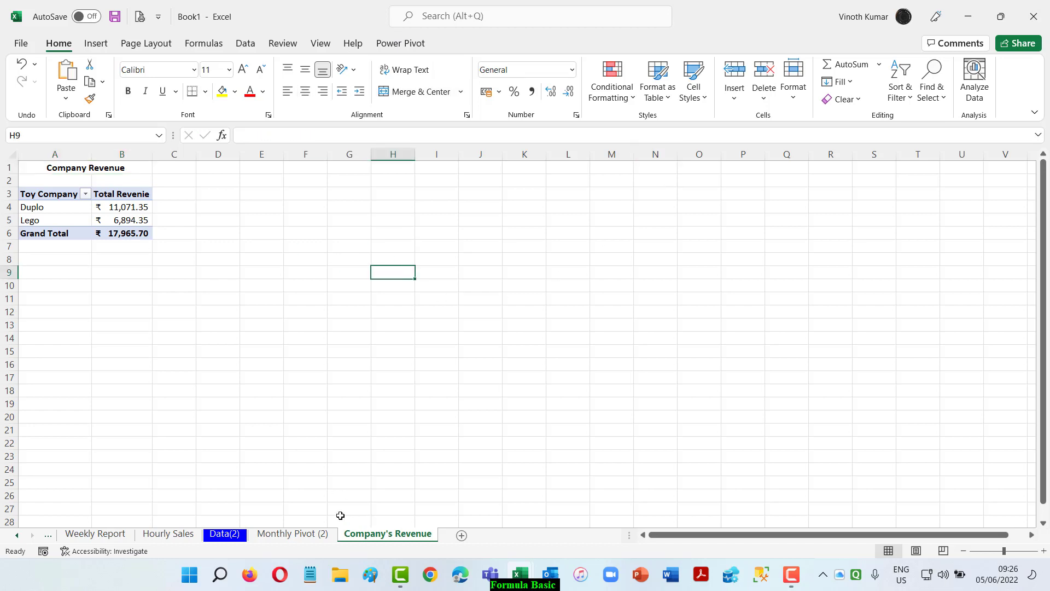
# Show the PivotTable on the Monthly Pivot (2) sheet in tabular form.
pyautogui.click(305, 533)
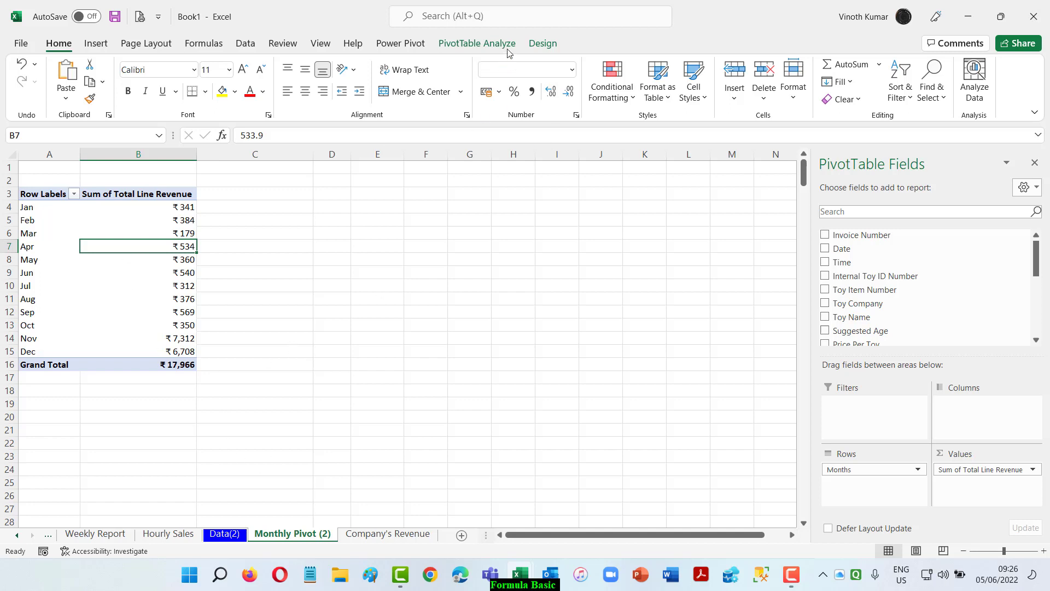
pyautogui.click(542, 43)
pyautogui.click(108, 84)
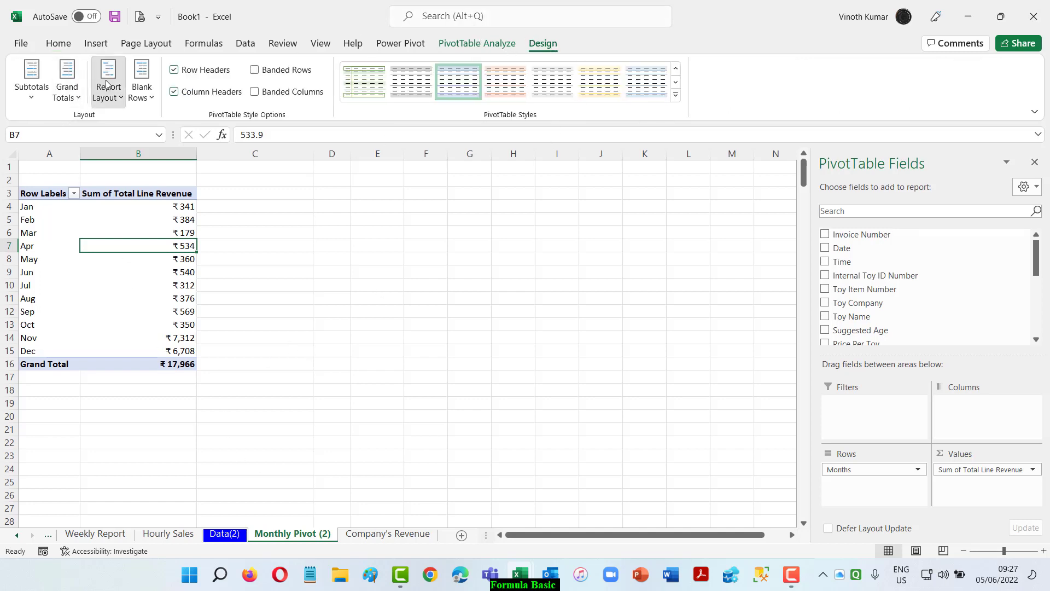
pyautogui.click(164, 191)
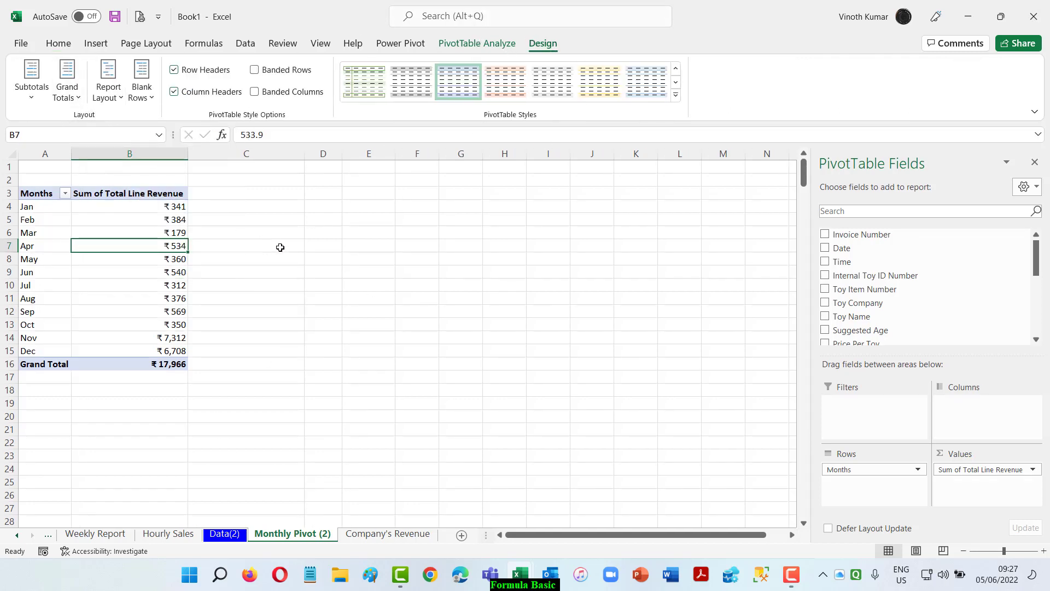
# Add the title "Monthly Sales" in bold above the monthly PivotTable, merged and centered across A1:B1.
pyautogui.moveTo(58, 170); pyautogui.dragTo(136, 168)
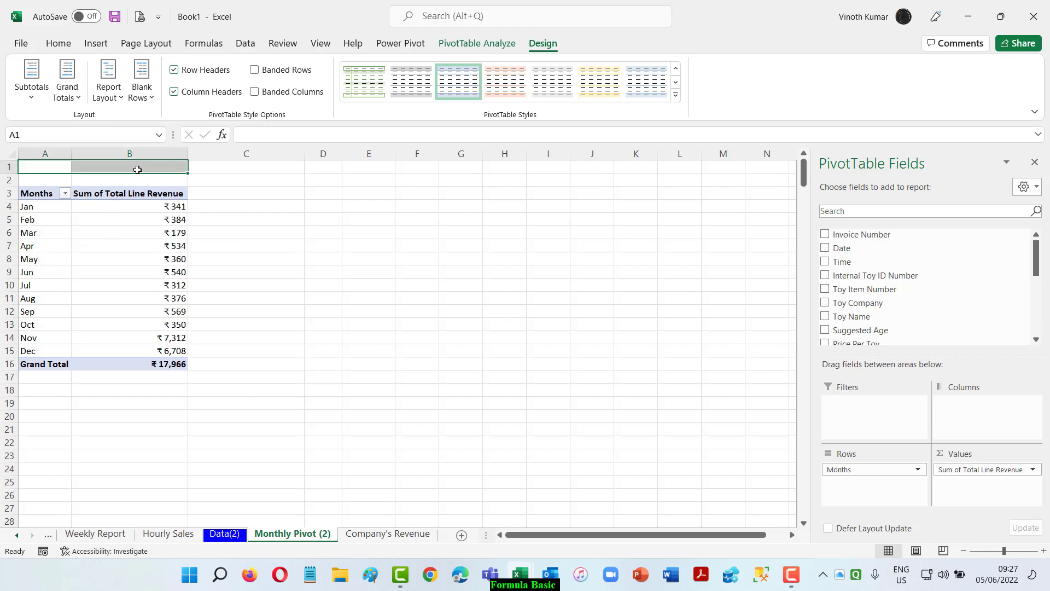
pyautogui.write('Monht.y')
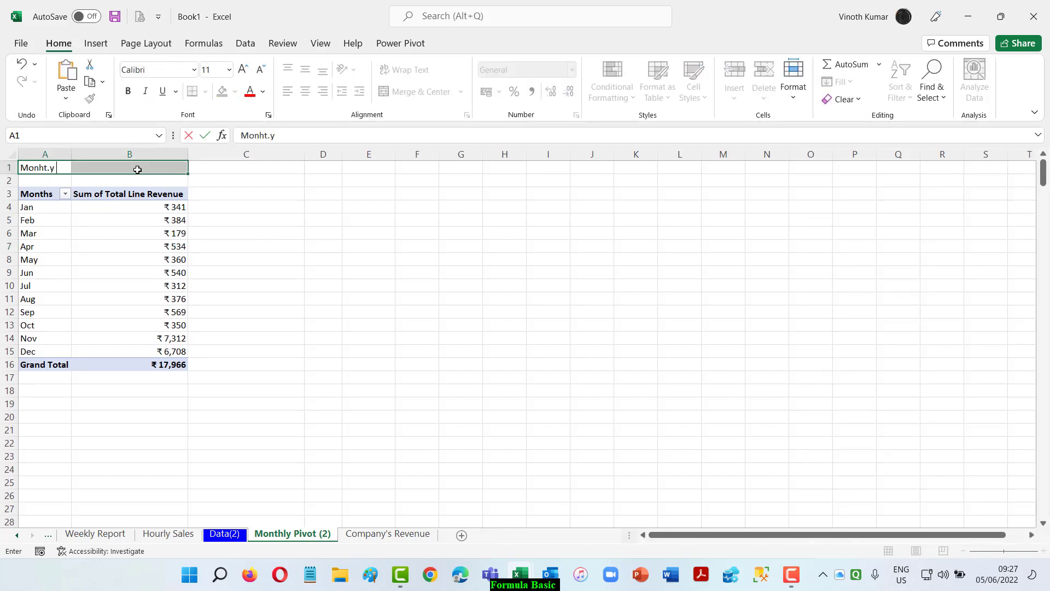
pyautogui.press('BackSpace')
pyautogui.press('BackSpace')
pyautogui.press('BackSpace')
pyautogui.write('thly Sales')
pyautogui.press('Return')
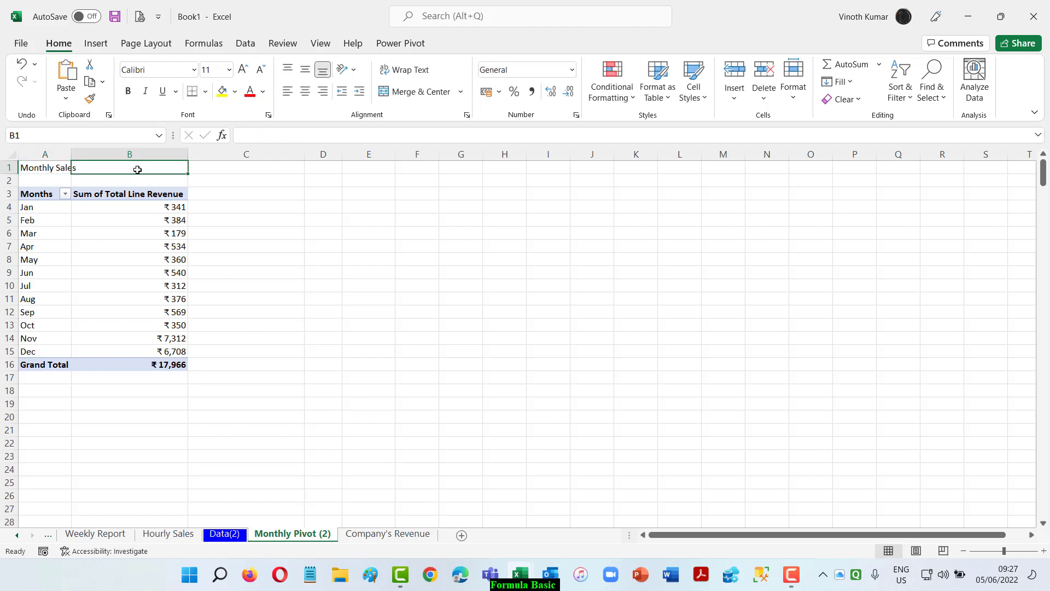
pyautogui.hotkey('ctrl', 'b')
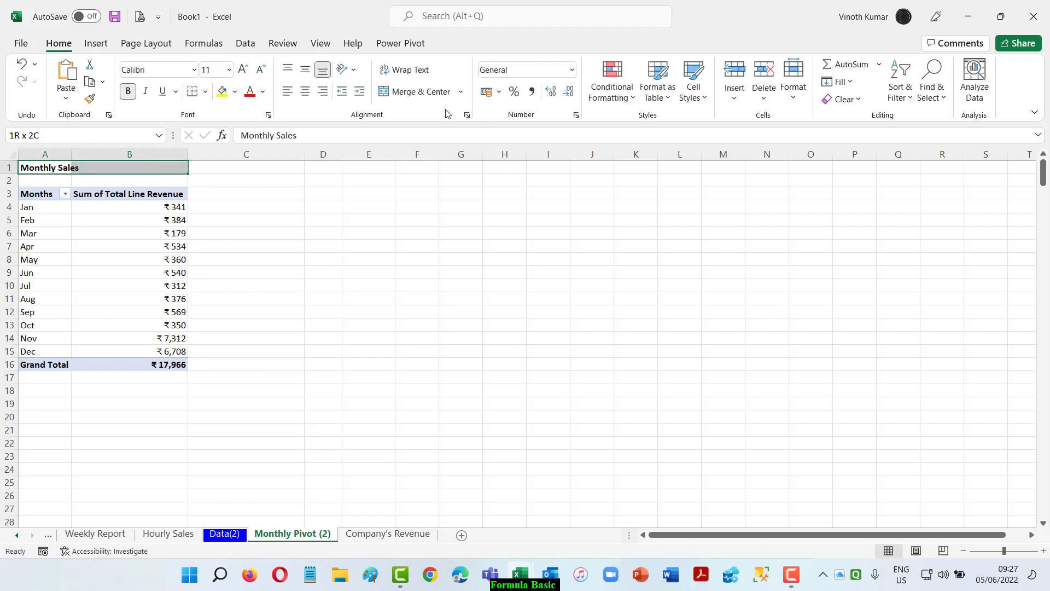
pyautogui.click(418, 91)
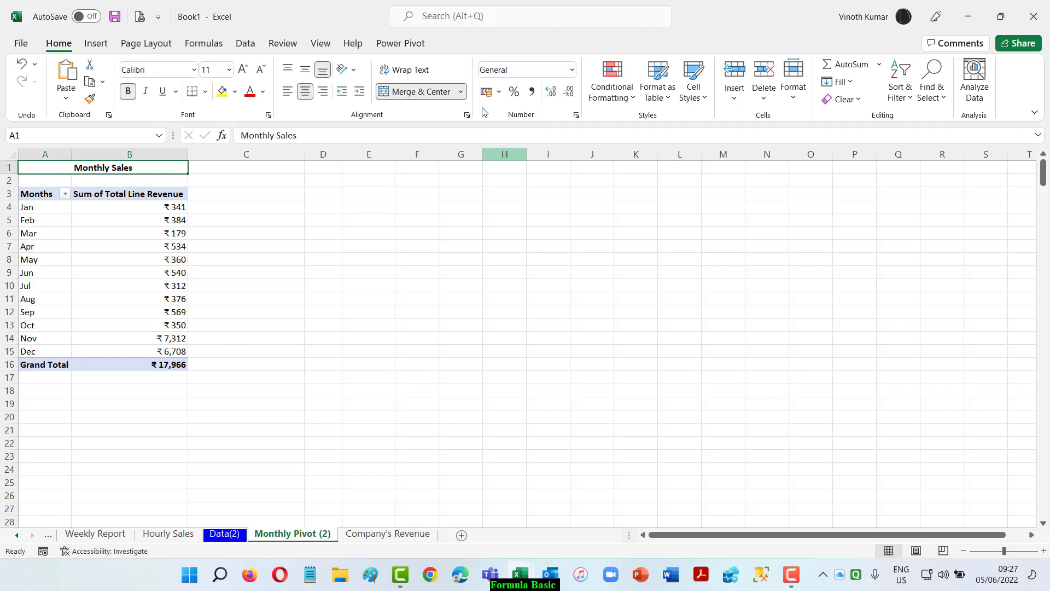
# Insert a default column PivotChart from the monthly PivotTable and add Years above Months as an axis category.
pyautogui.click(42, 198)
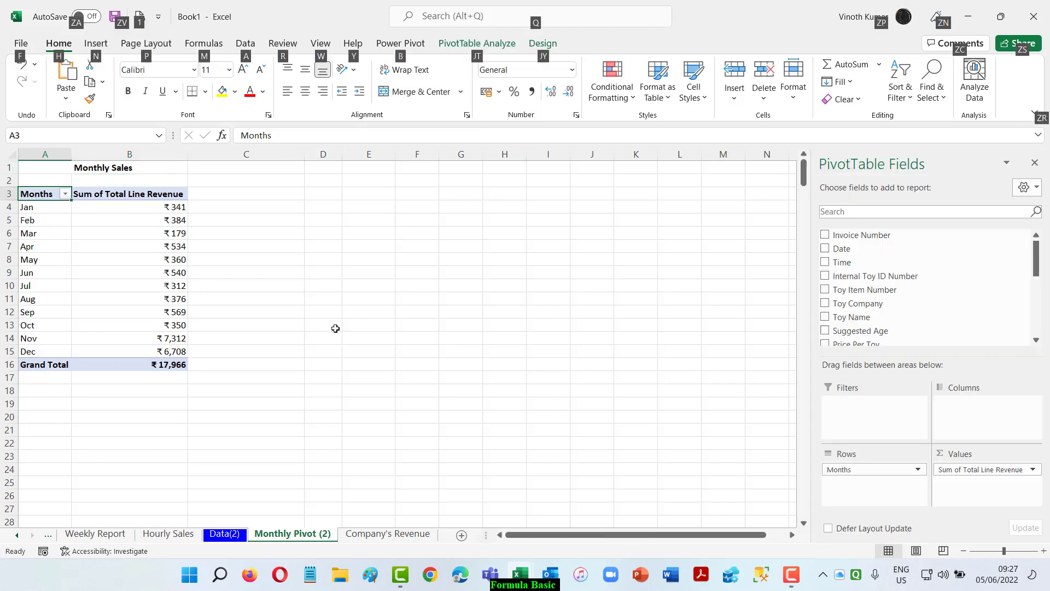
pyautogui.hotkey('alt', 'F1')
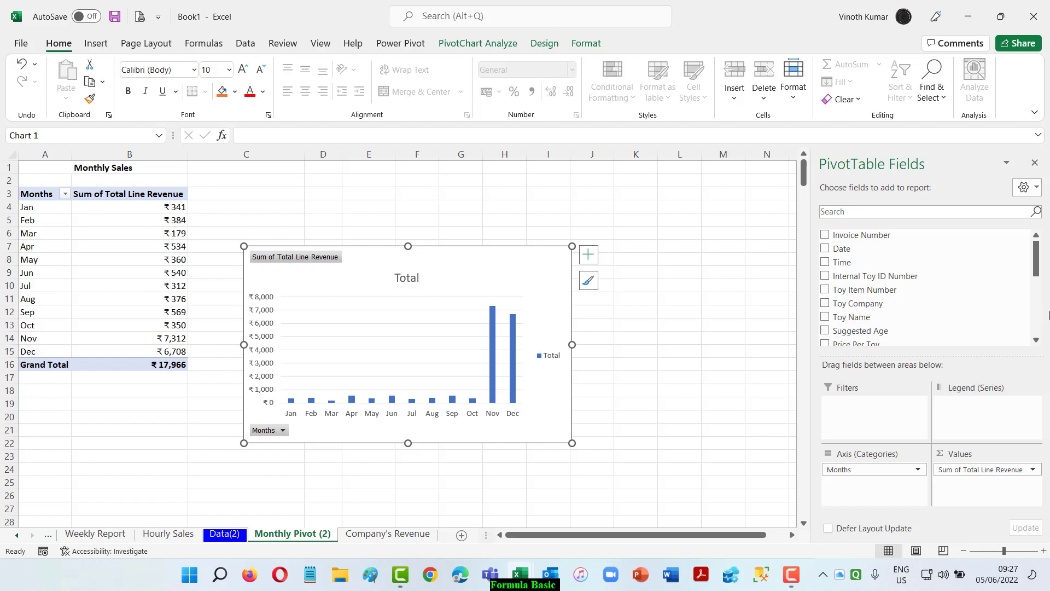
pyautogui.scroll(-5, 1004, 274)
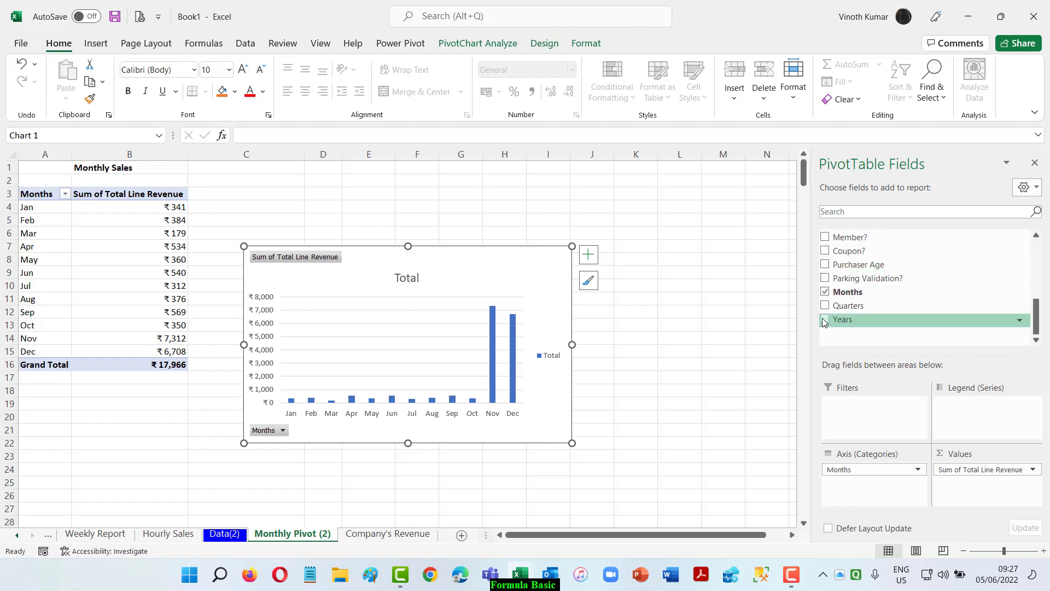
pyautogui.click(825, 320)
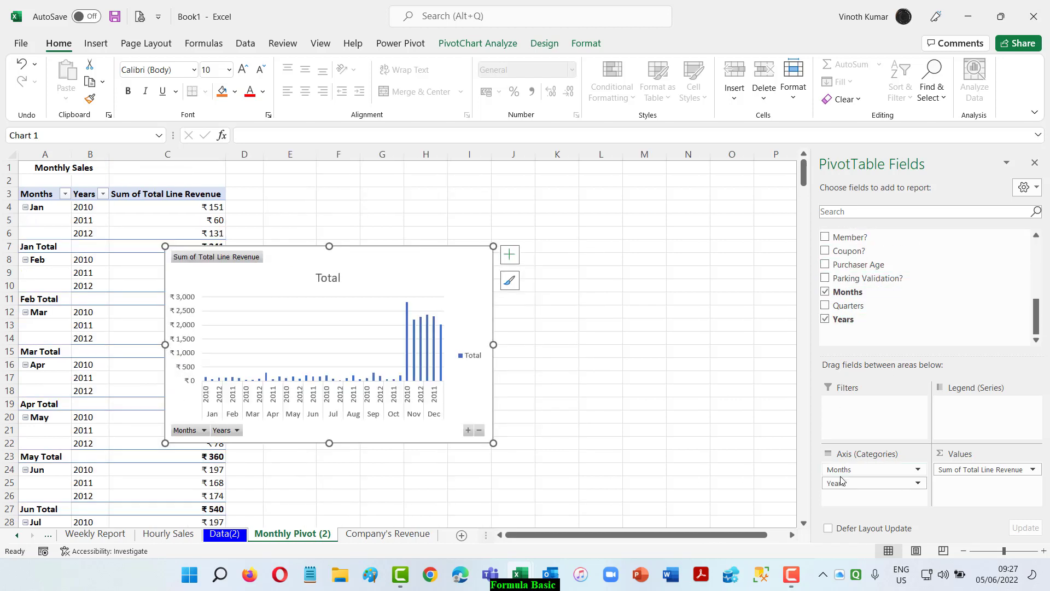
pyautogui.moveTo(870, 483); pyautogui.dragTo(870, 468)
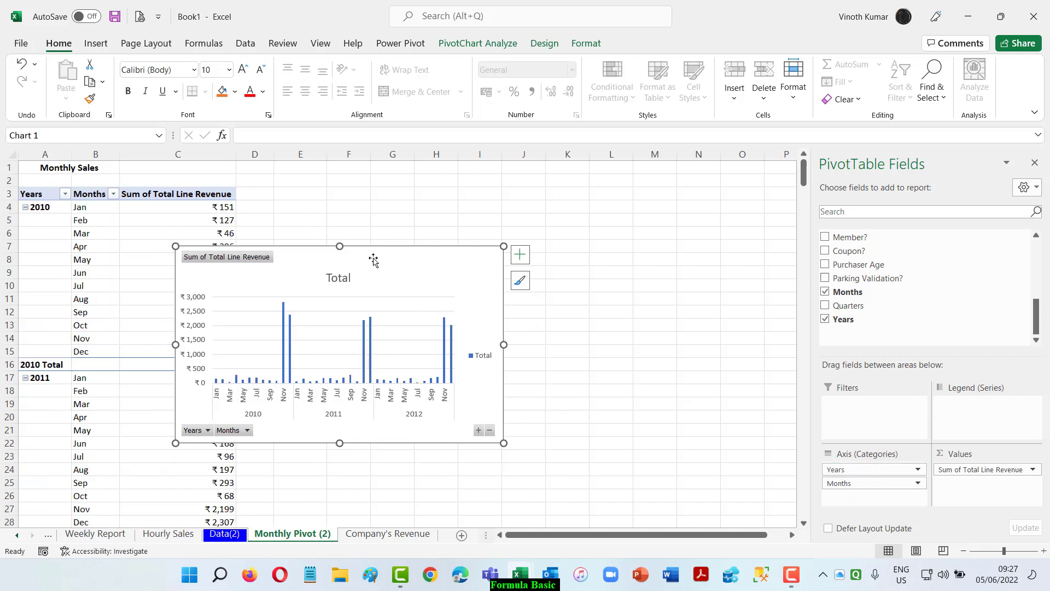
# Move the monthly PivotChart clear of the PivotTable and collapse its axis to the year level.
pyautogui.moveTo(371, 261); pyautogui.dragTo(502, 210)
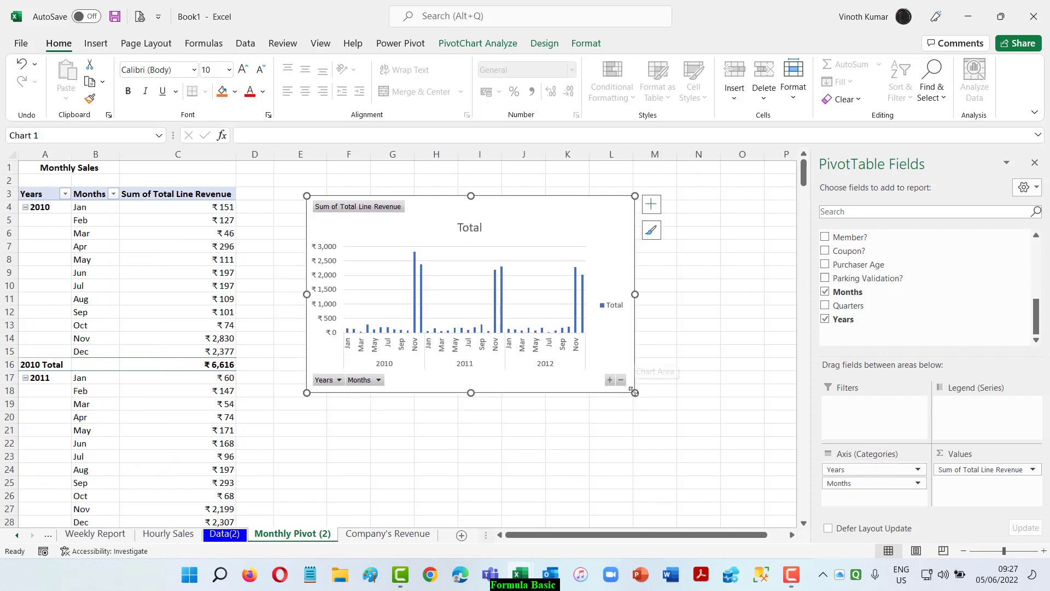
pyautogui.click(621, 380)
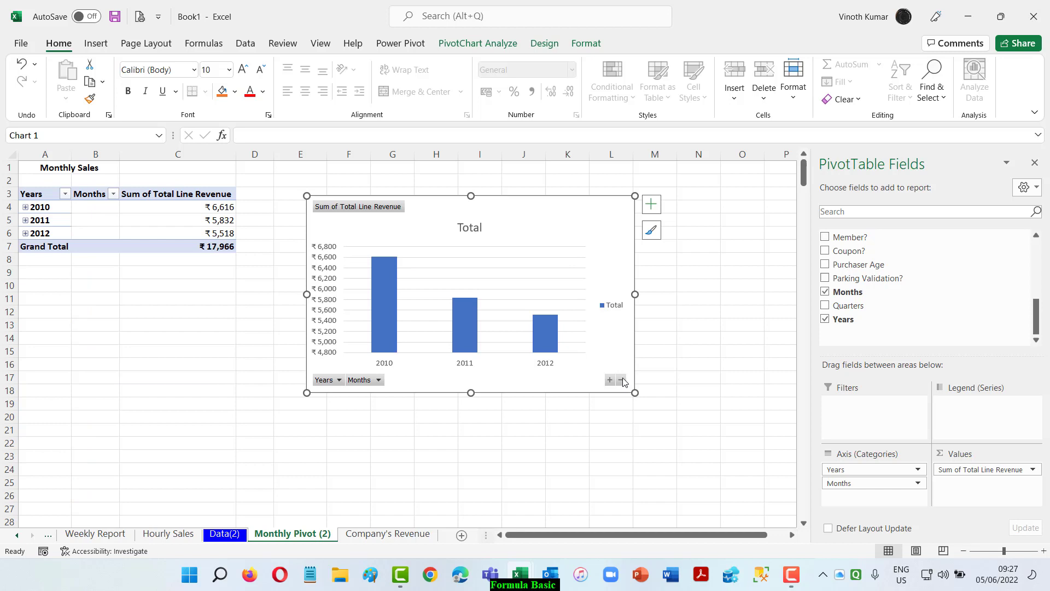
# Insert a default column PivotChart from the PivotTable on the Company's Revenue sheet and delete its legend.
pyautogui.click(390, 537)
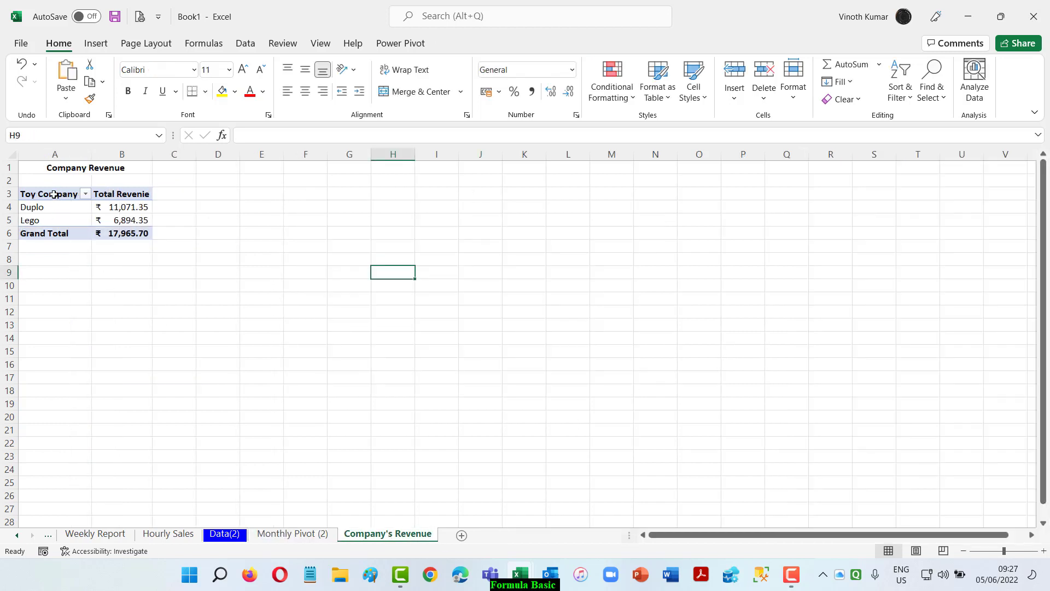
pyautogui.click(53, 194)
pyautogui.hotkey('alt', 'F1')
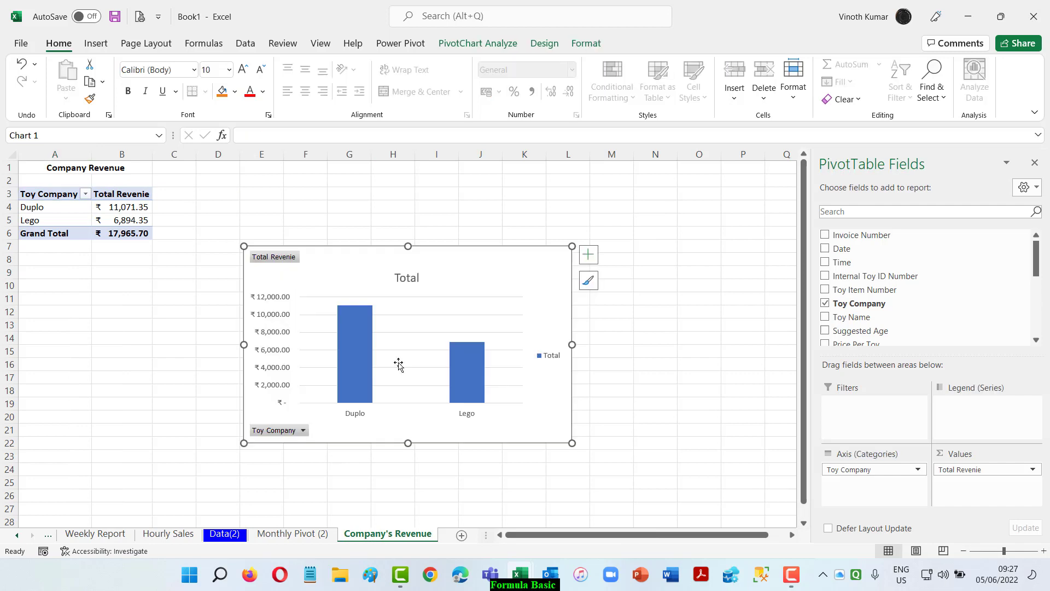
pyautogui.click(551, 356)
pyautogui.press('Delete')
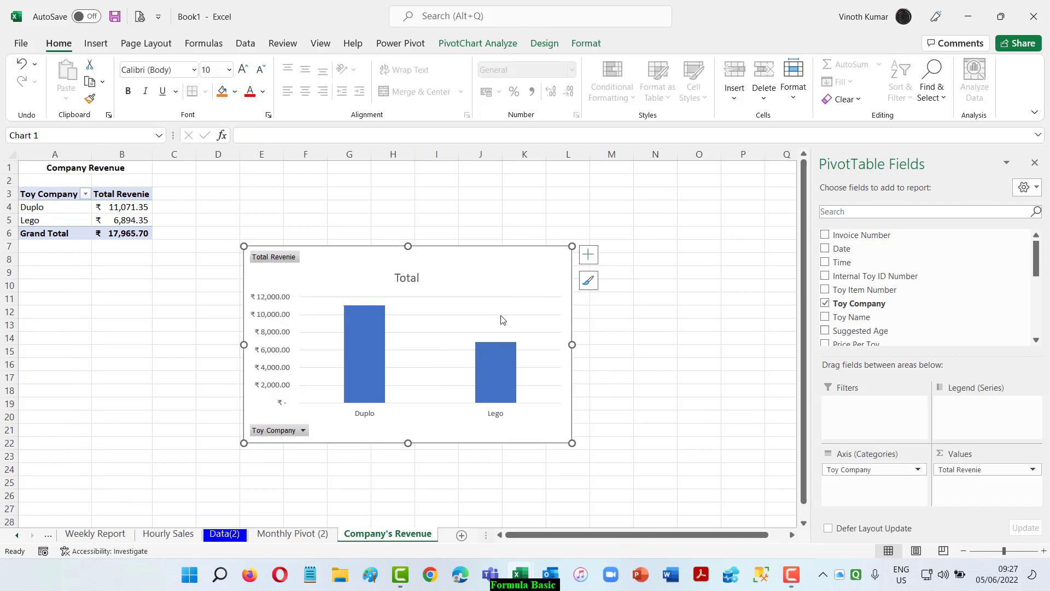
# Link the company chart's title to the merged "Company Revenue" heading in A1:B1.
pyautogui.click(406, 279)
pyautogui.click(253, 140)
pyautogui.write('=')
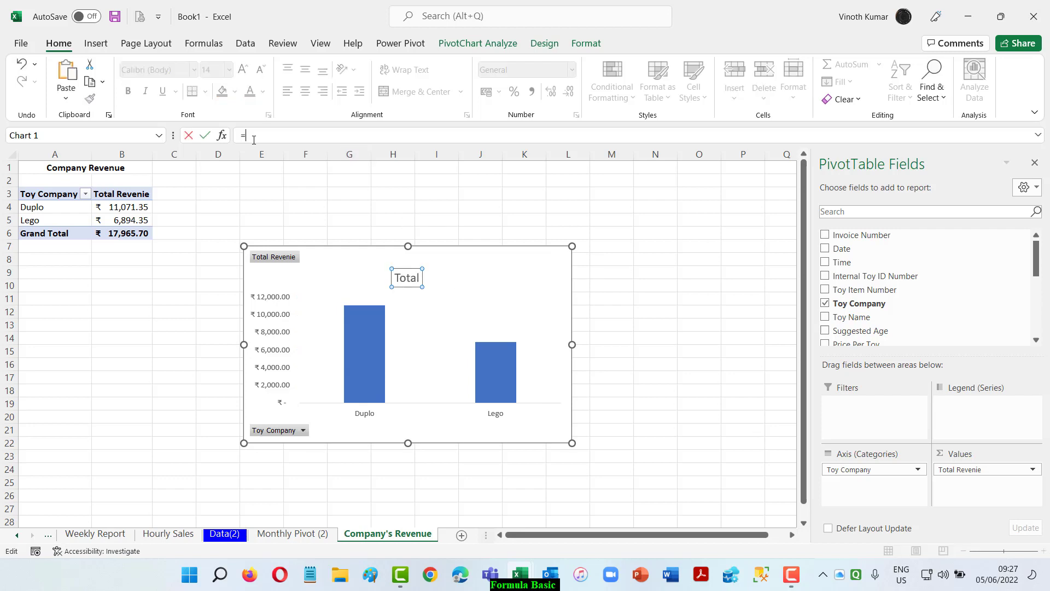
pyautogui.click(76, 168)
pyautogui.press('Return')
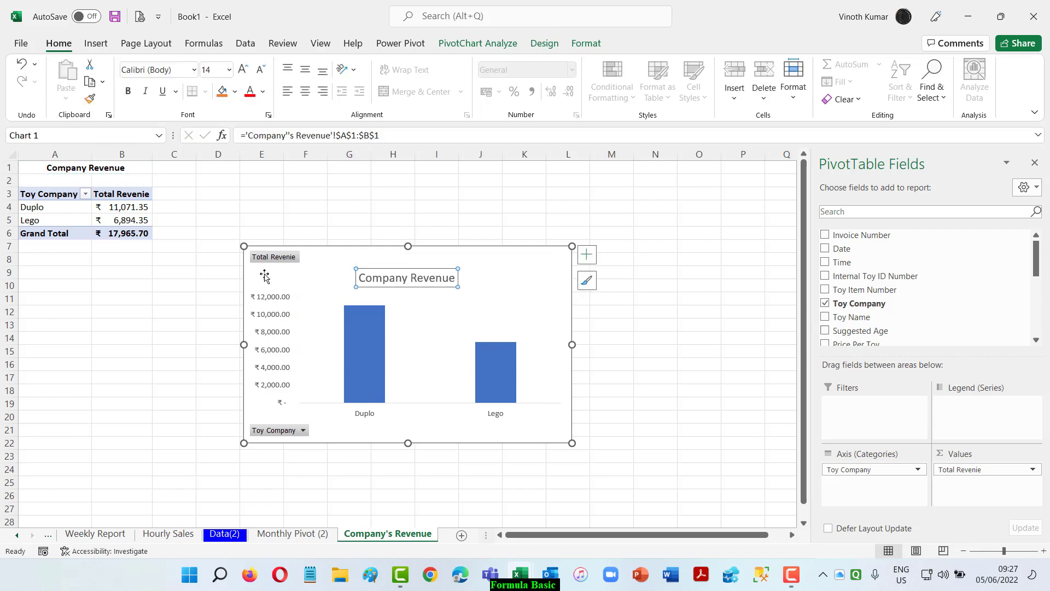
# Add data labels to the columns of the Company Revenue chart.
pyautogui.click(587, 255)
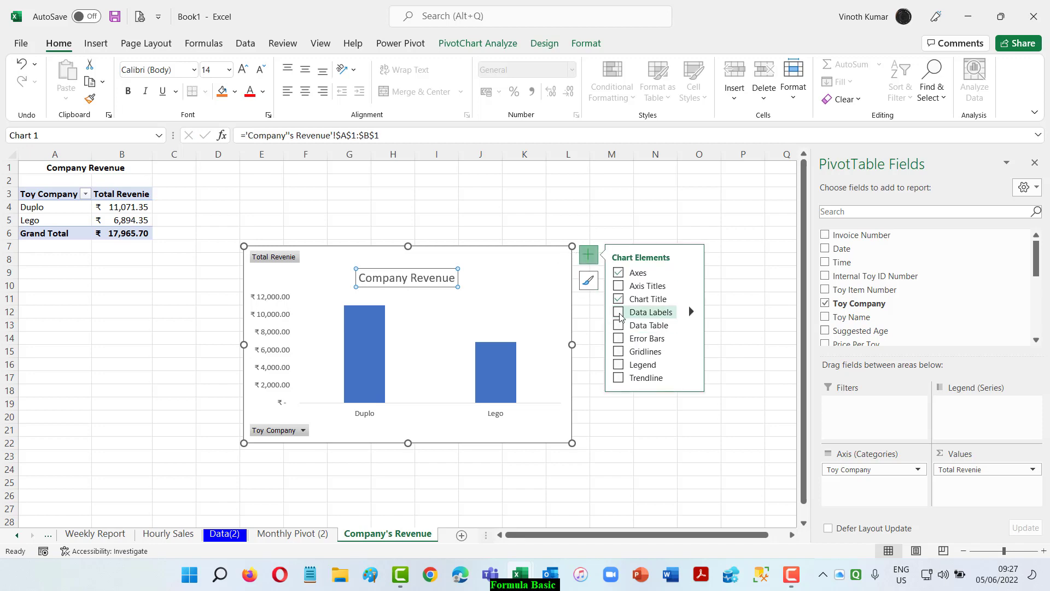
pyautogui.click(618, 313)
pyautogui.click(647, 467)
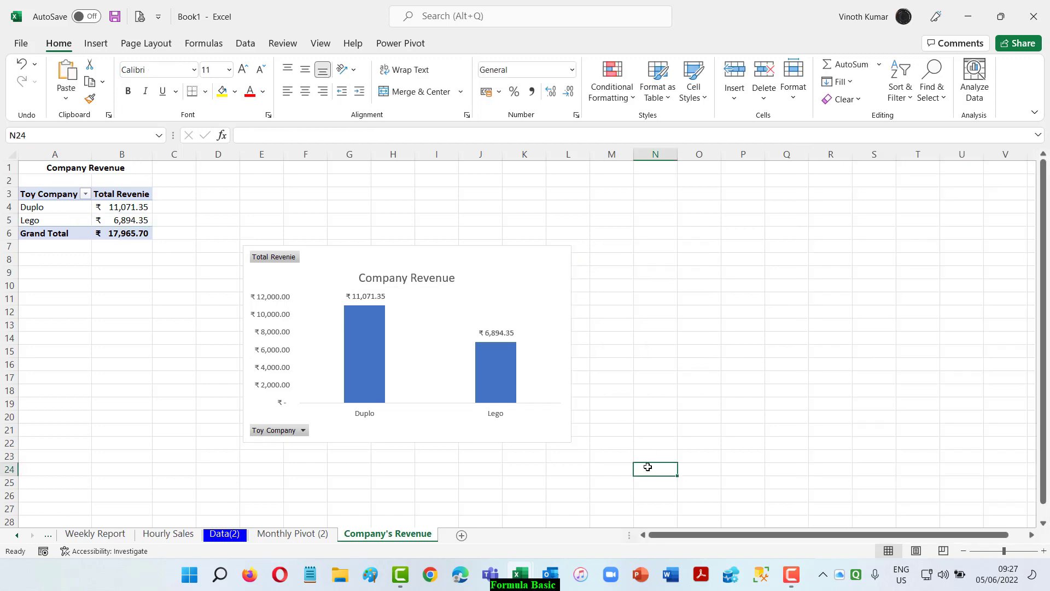
# On the Monthly Pivot (2) sheet, delete the chart's legend and link its title to the "Monthly Sales" heading in A1:B1.
pyautogui.click(293, 533)
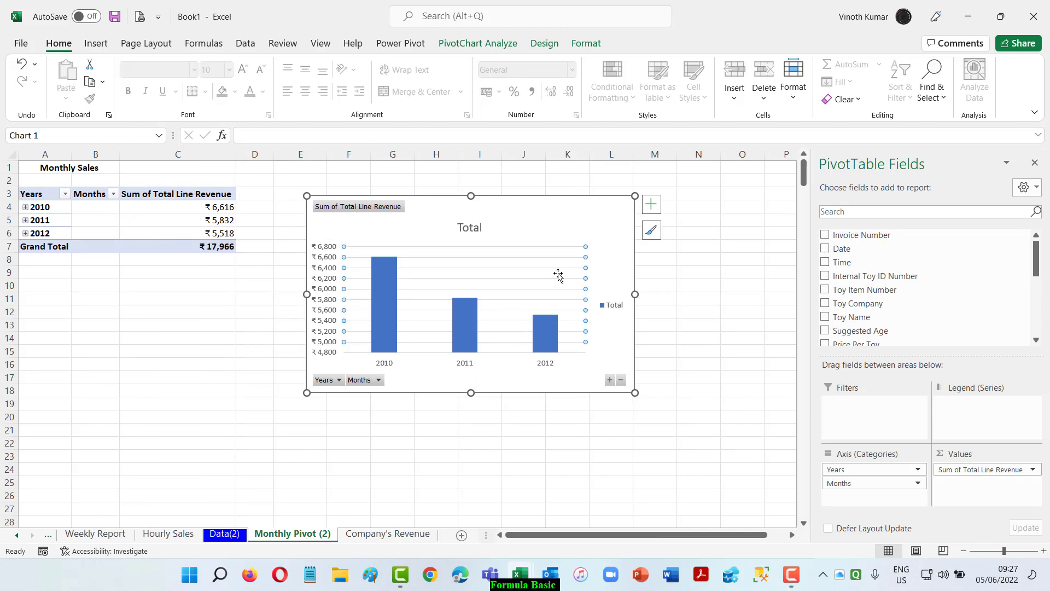
pyautogui.click(612, 304)
pyautogui.press('Delete')
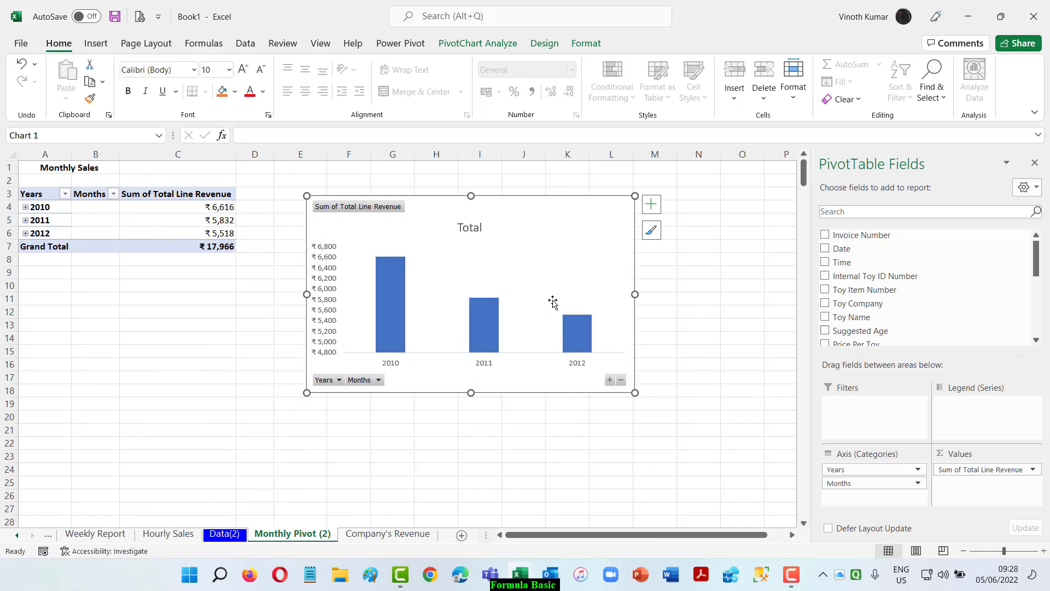
pyautogui.click(469, 227)
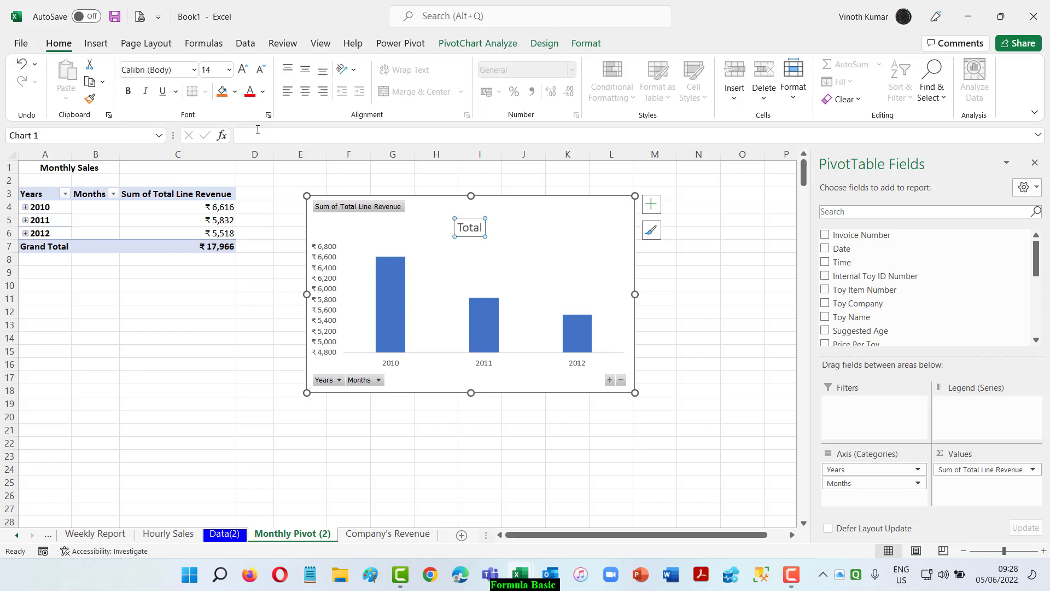
pyautogui.write('=')
pyautogui.click(65, 166)
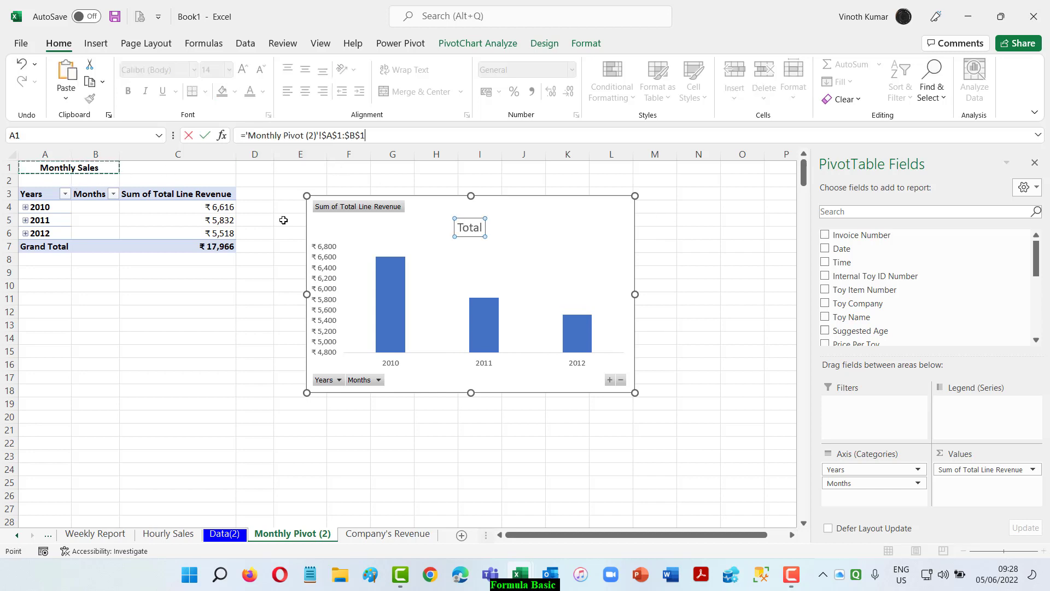
pyautogui.press('Return')
# Add data labels to the columns of the Monthly Sales chart.
pyautogui.click(652, 205)
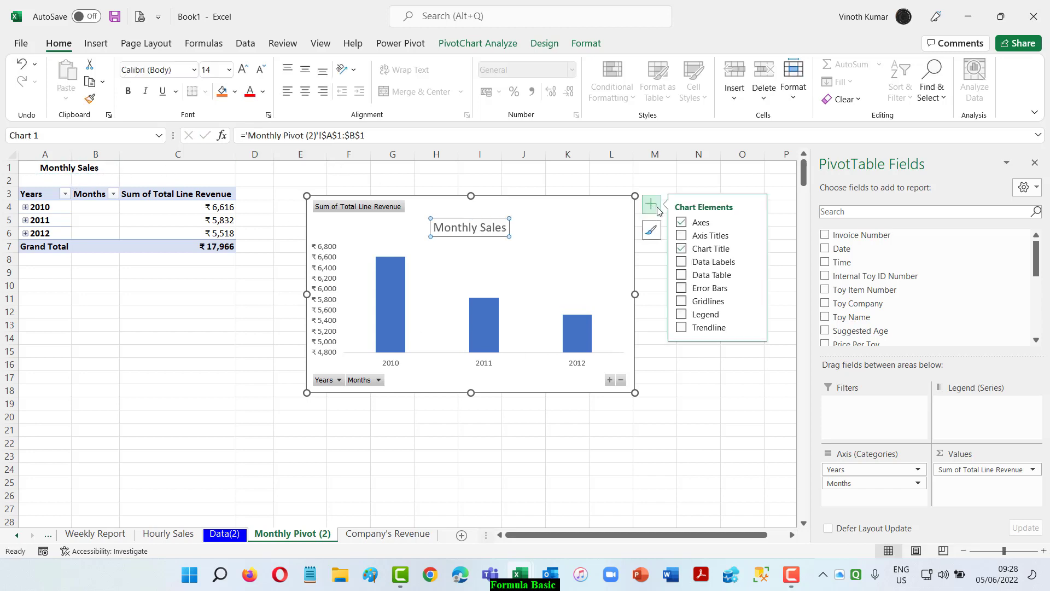
pyautogui.click(682, 262)
pyautogui.click(681, 395)
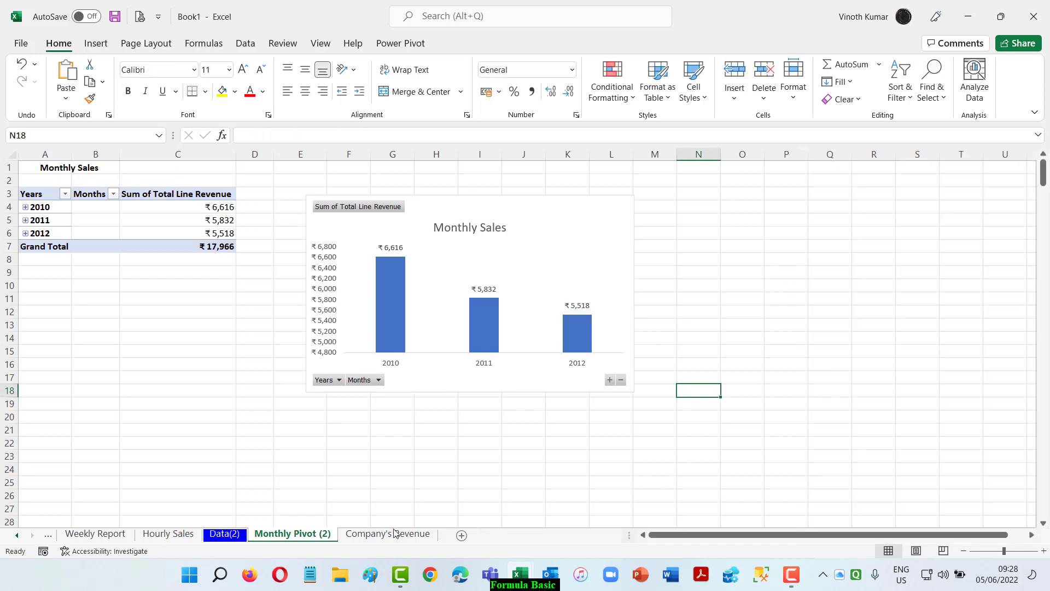
# Change the color scheme of the Company Revenue chart so its columns are orange.
pyautogui.click(388, 534)
pyautogui.click(380, 353)
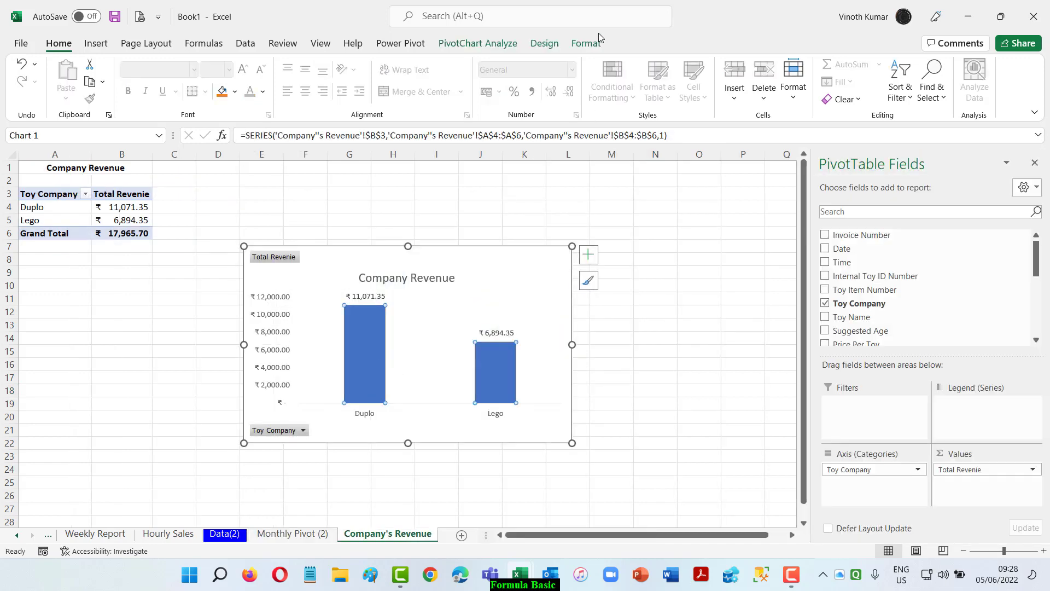
pyautogui.click(544, 44)
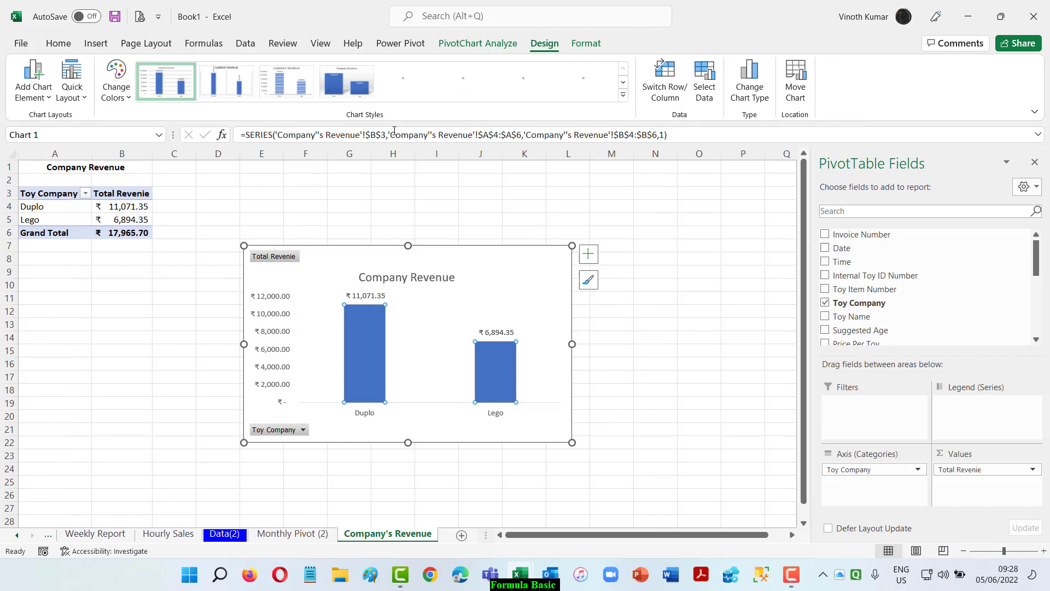
pyautogui.click(116, 82)
pyautogui.click(162, 183)
pyautogui.click(667, 353)
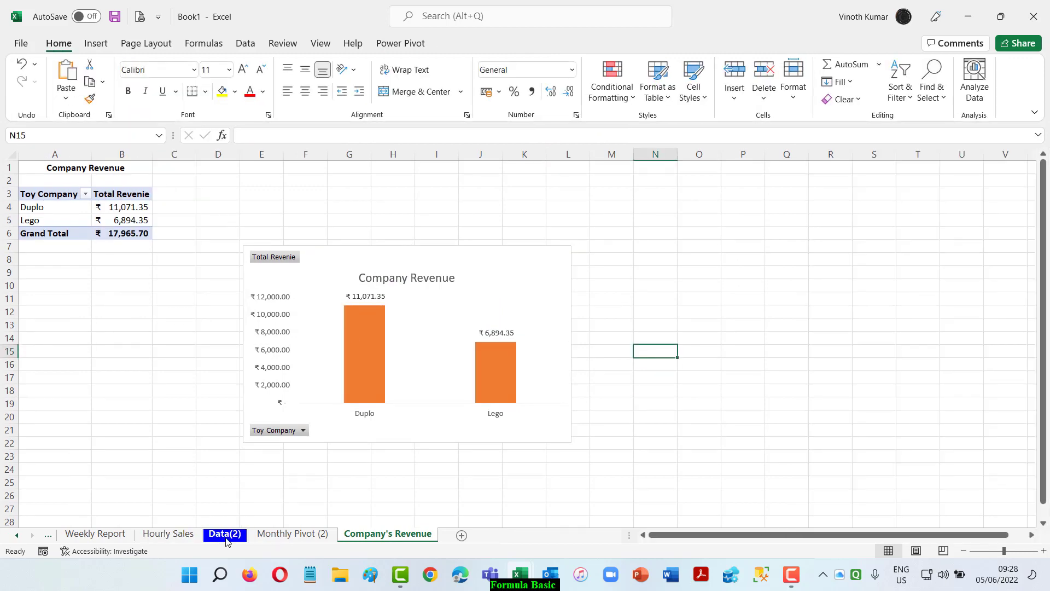
# Check the agenda on the Data(2) sheet and rename the Monthly Pivot (2) sheet as Monthly Sales.
pyautogui.click(226, 536)
pyautogui.scroll(4, 274, 460)
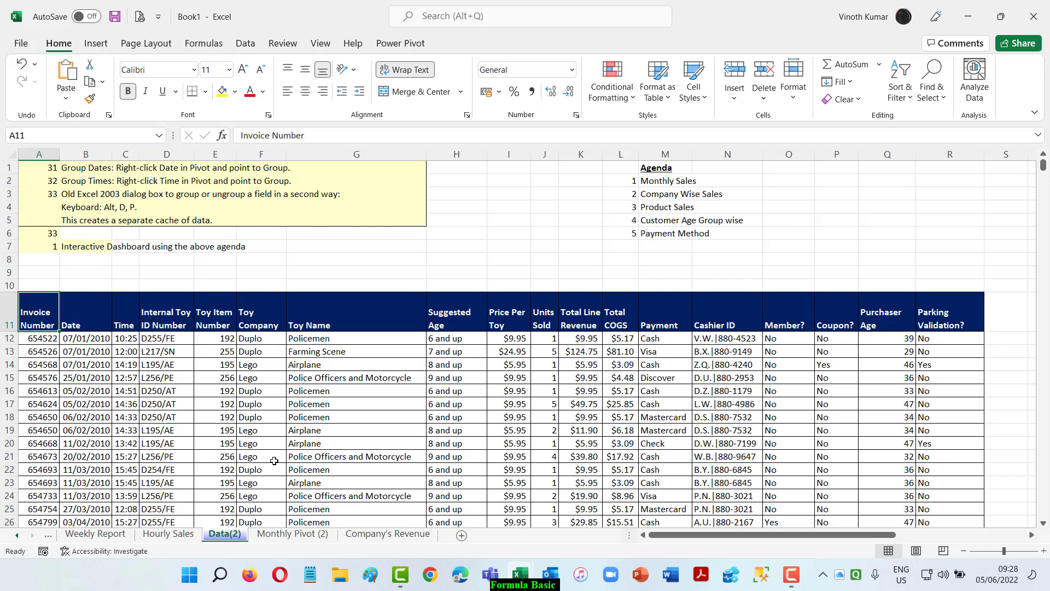
pyautogui.click(293, 534)
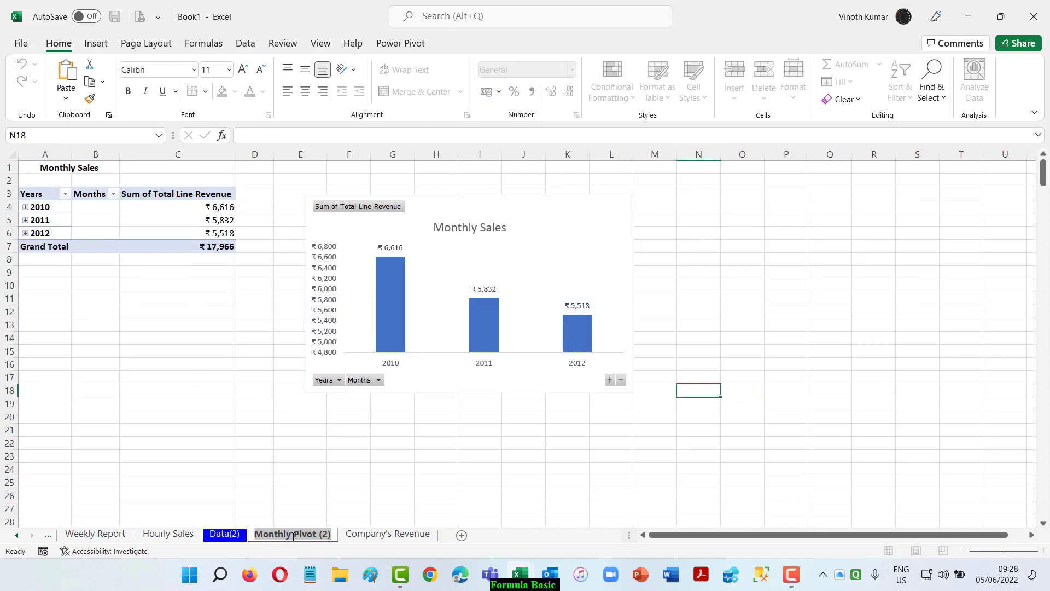
pyautogui.press('Right')
pyautogui.press('BackSpace')
pyautogui.press('BackSpace')
pyautogui.press('BackSpace')
pyautogui.press('BackSpace')
pyautogui.press('BackSpace')
pyautogui.press('BackSpace')
pyautogui.press('BackSpace')
pyautogui.press('BackSpace')
pyautogui.press('BackSpace')
pyautogui.press('BackSpace')
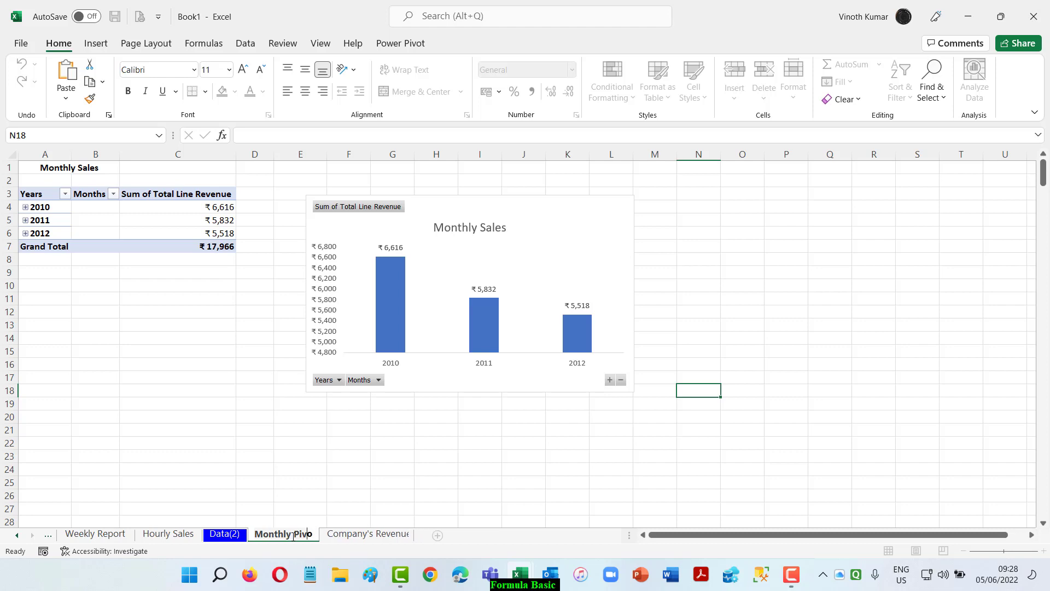
pyautogui.write('Sales')
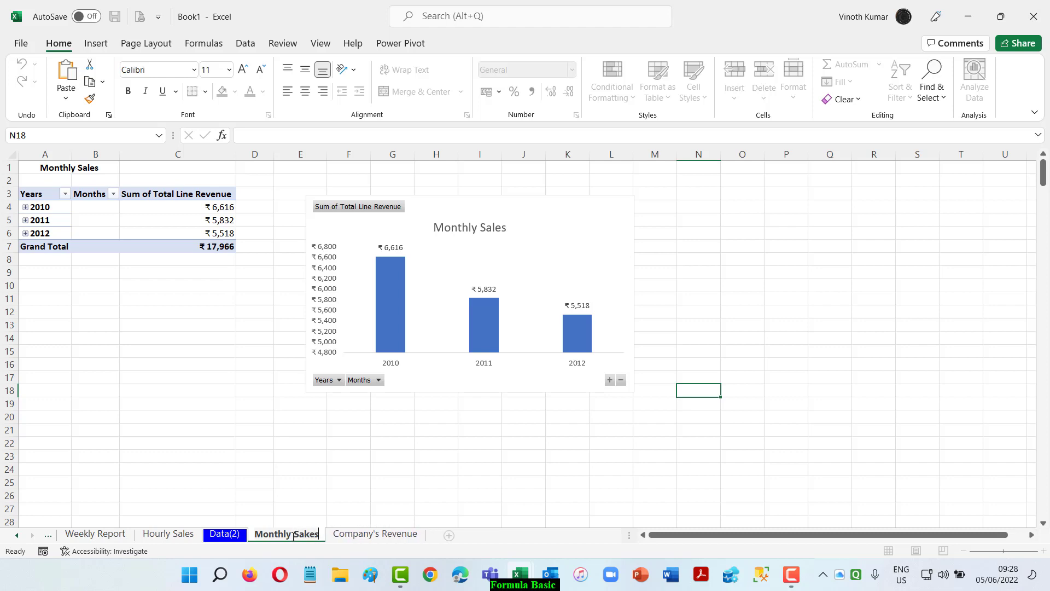
pyautogui.press('BackSpace')
pyautogui.press('BackSpace')
pyautogui.press('BackSpace')
pyautogui.write('les')
pyautogui.press('Return')
# Rename the Monthly Sales sheet as Monthly Revenue.
pyautogui.doubleClick(285, 534)
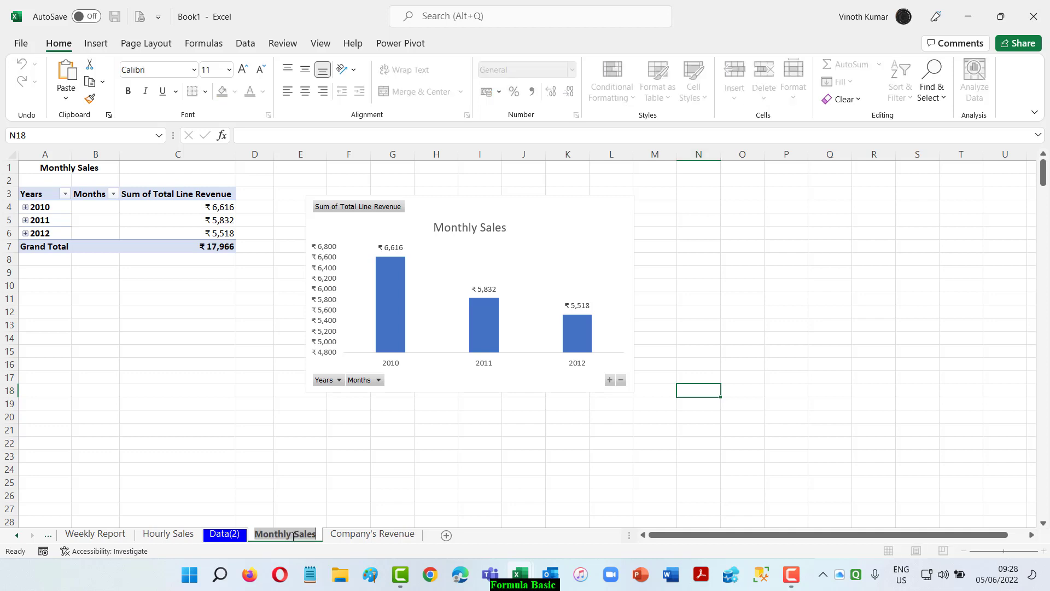
pyautogui.press('Right')
pyautogui.press('BackSpace')
pyautogui.press('BackSpace')
pyautogui.press('BackSpace')
pyautogui.press('BackSpace')
pyautogui.press('BackSpace')
pyautogui.press('BackSpace')
pyautogui.write('Revenue')
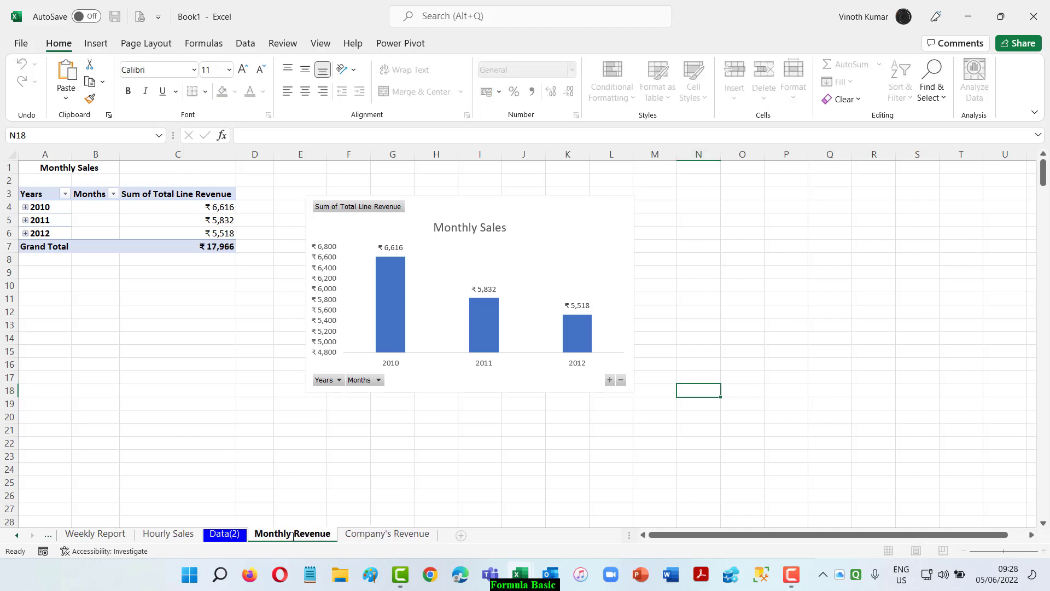
pyautogui.press('Return')
# Create a copy of the Company's Revenue sheet at the end of the workbook.
pyautogui.click(379, 535)
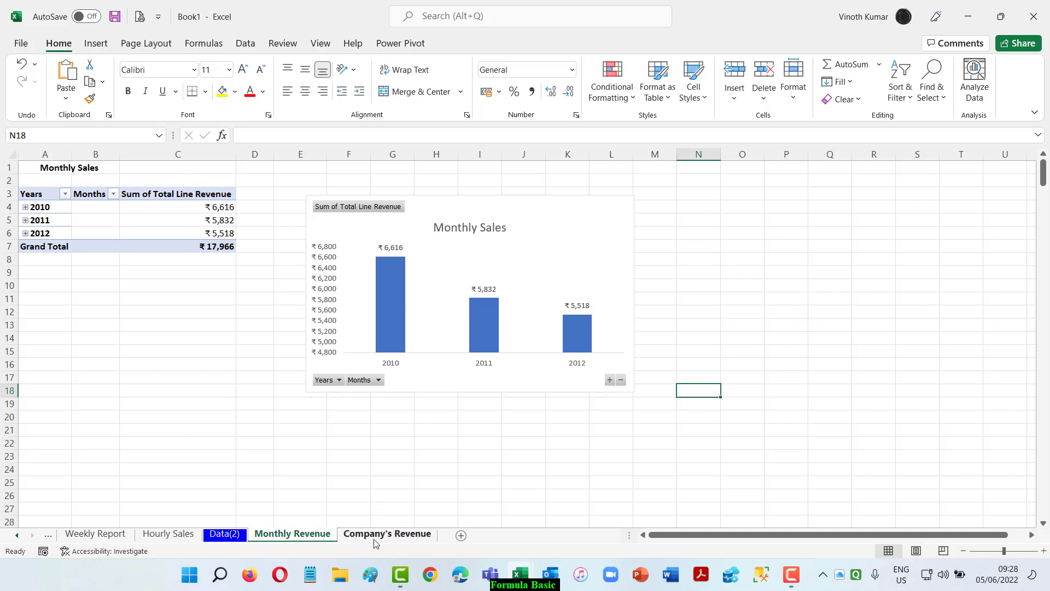
pyautogui.rightClick(375, 542)
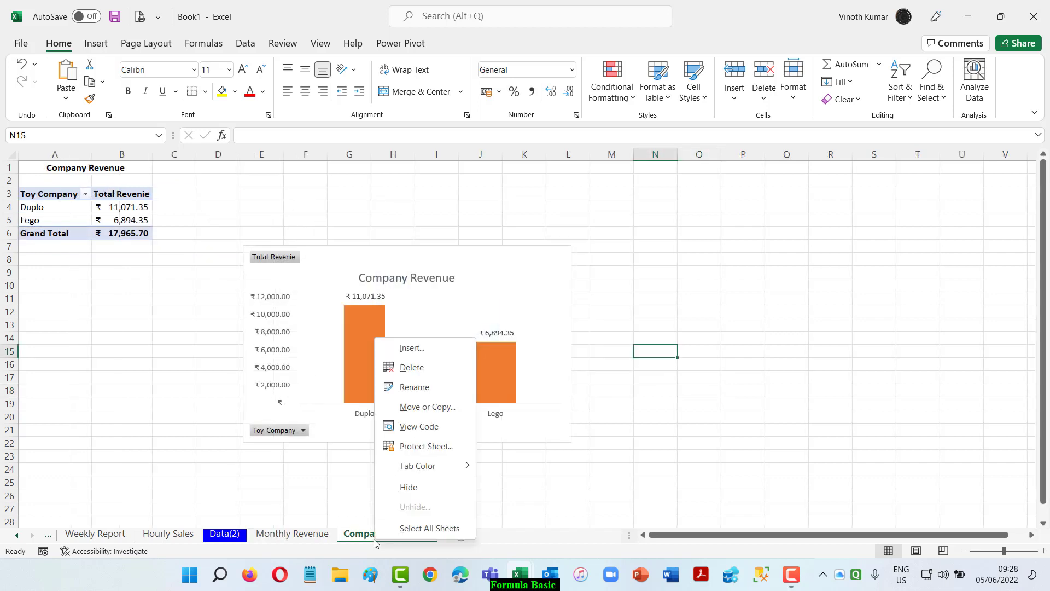
pyautogui.click(445, 405)
pyautogui.click(362, 462)
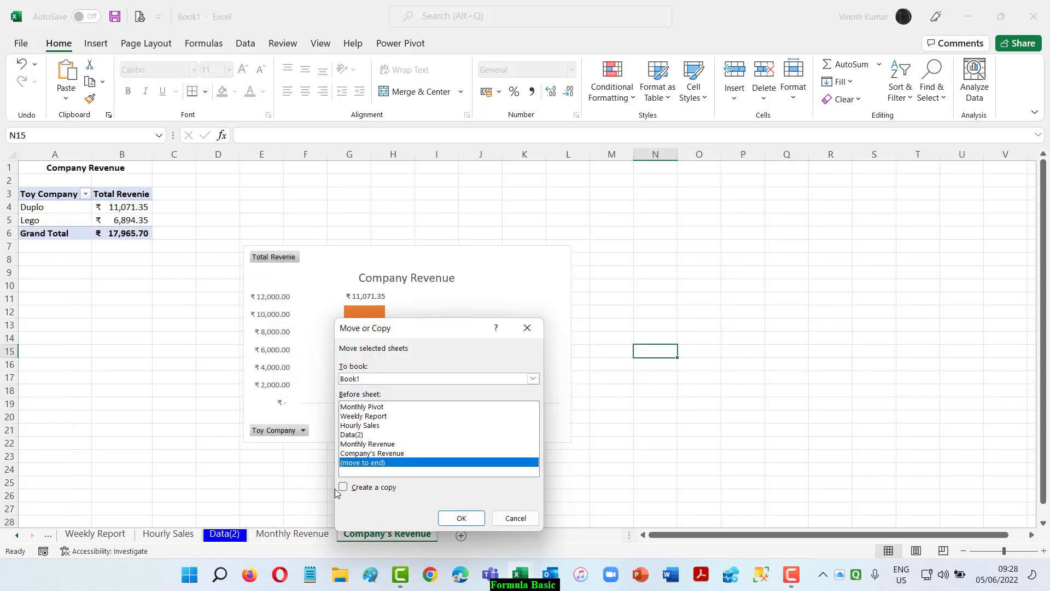
pyautogui.click(343, 487)
pyautogui.click(467, 518)
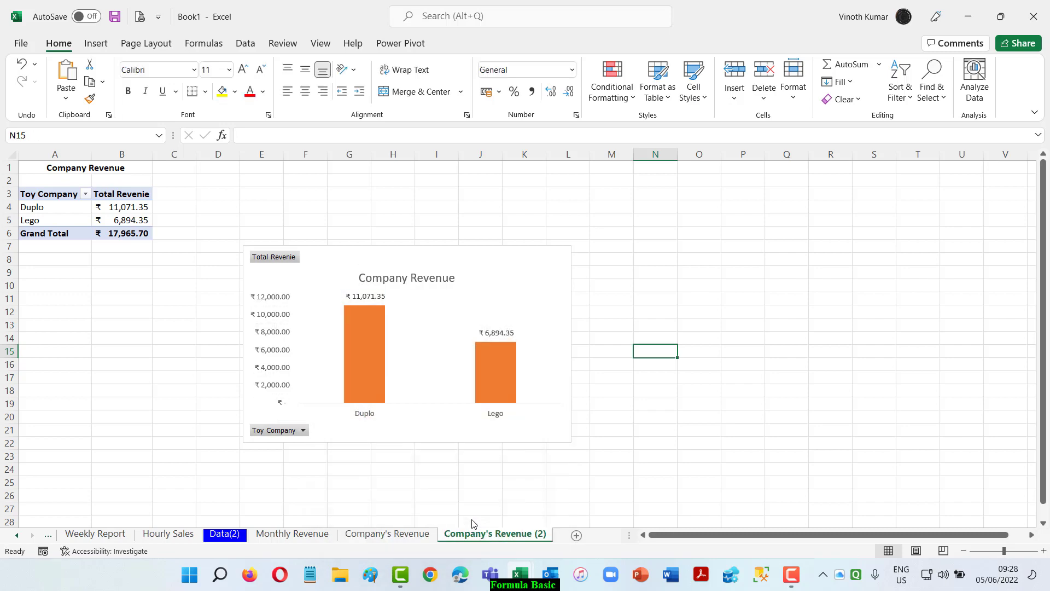
# Check the next agenda item on the Data(2) sheet and rename the Company's Revenue (2) sheet as Product Revenue.
pyautogui.click(225, 534)
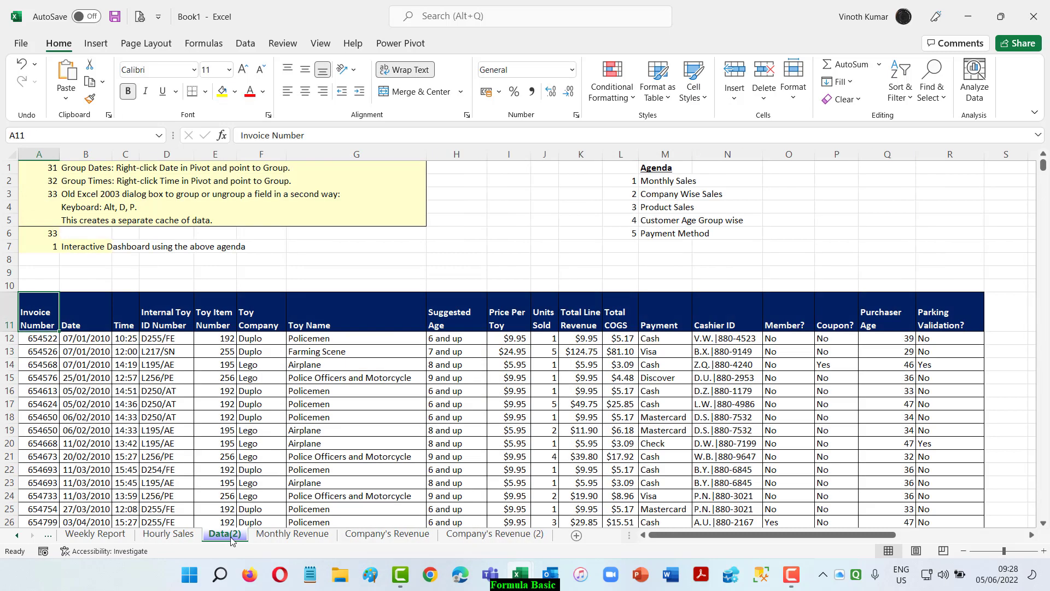
pyautogui.click(475, 535)
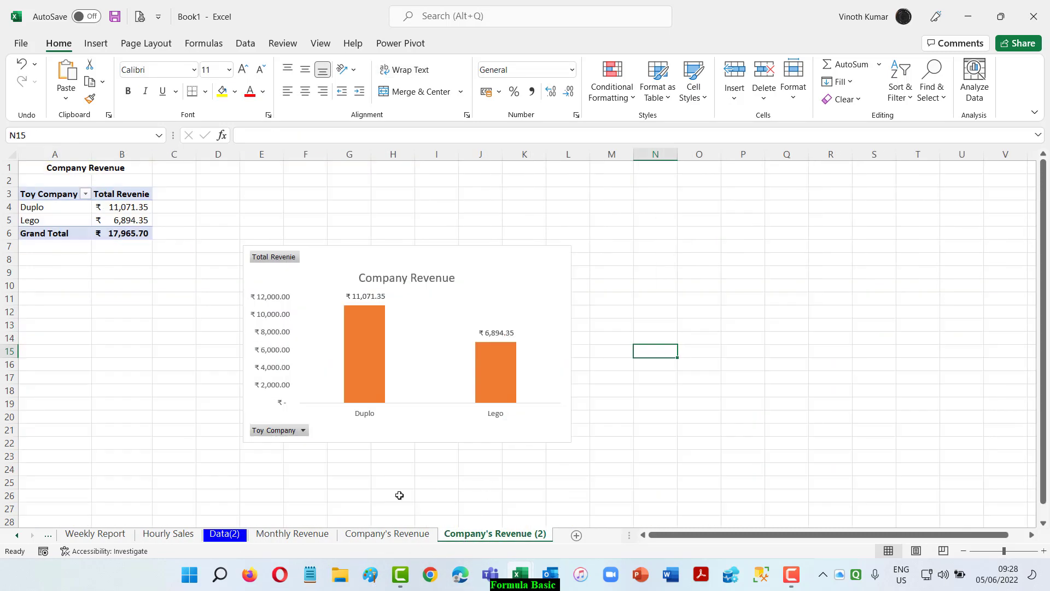
pyautogui.doubleClick(481, 534)
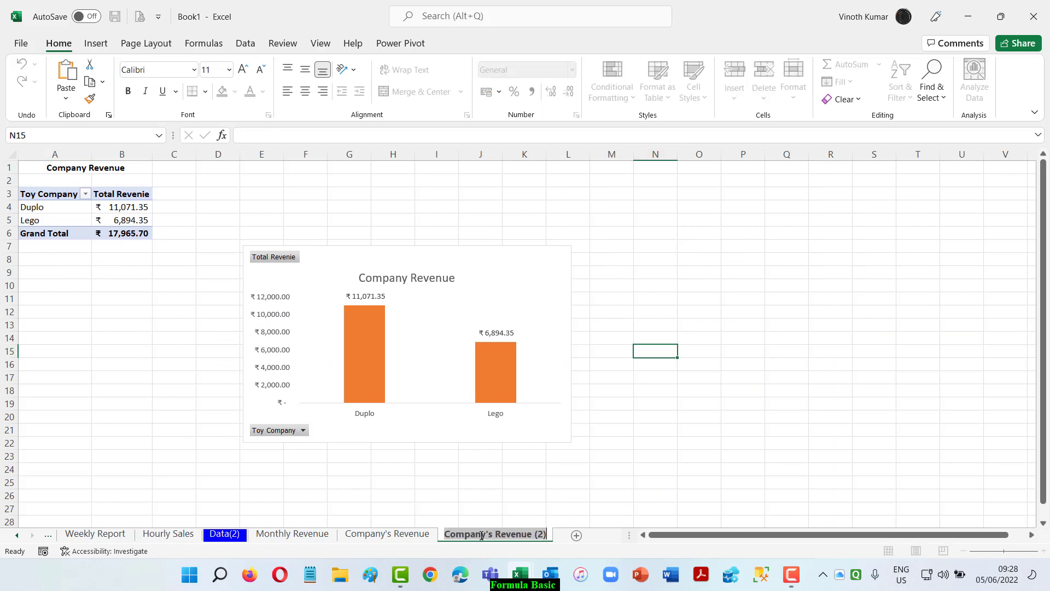
pyautogui.press('End')
pyautogui.press('BackSpace')
pyautogui.press('BackSpace')
pyautogui.press('BackSpace')
pyautogui.press('BackSpace')
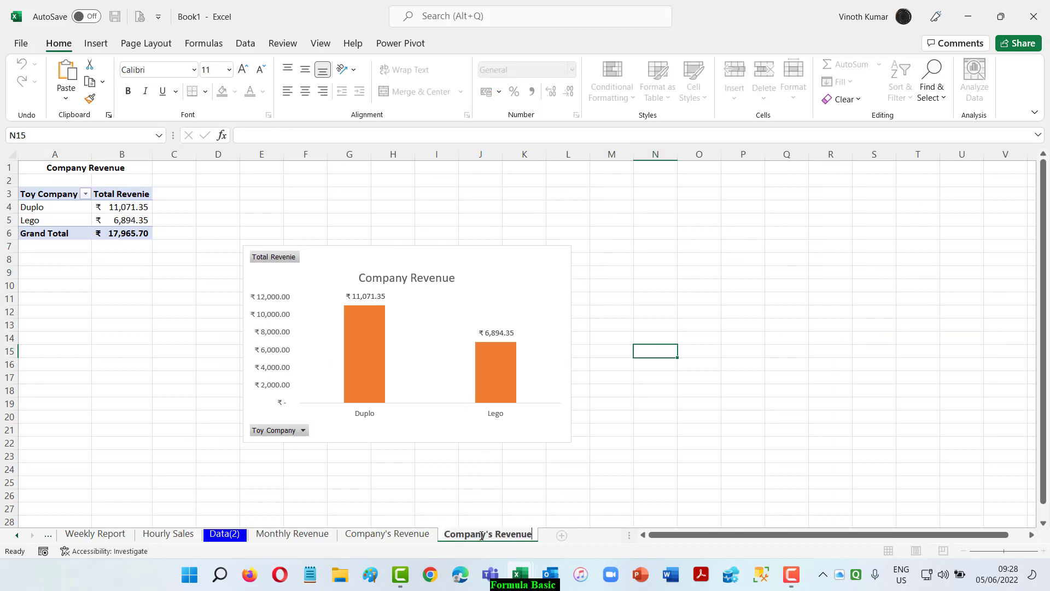
pyautogui.press('Delete')
pyautogui.press('Delete')
pyautogui.press('Delete')
pyautogui.press('Delete')
pyautogui.press('Delete')
pyautogui.press('Delete')
pyautogui.press('Delete')
pyautogui.press('Delete')
pyautogui.press('Delete')
pyautogui.press('Delete')
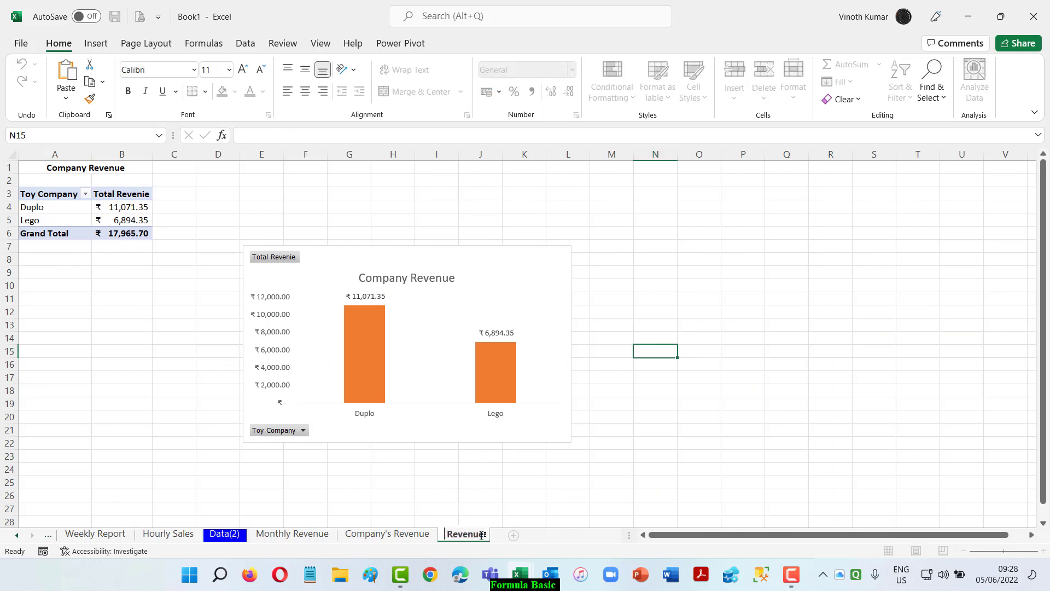
pyautogui.write('Product')
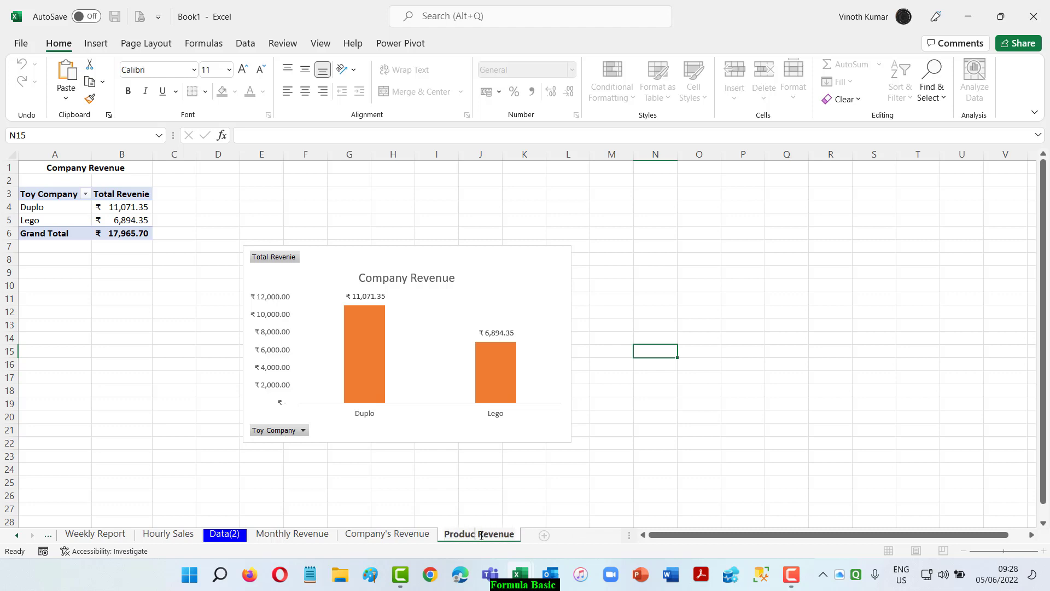
pyautogui.press('Return')
# Change the heading in A1 of the Product Revenue sheet to "Product Revenue".
pyautogui.click(66, 169)
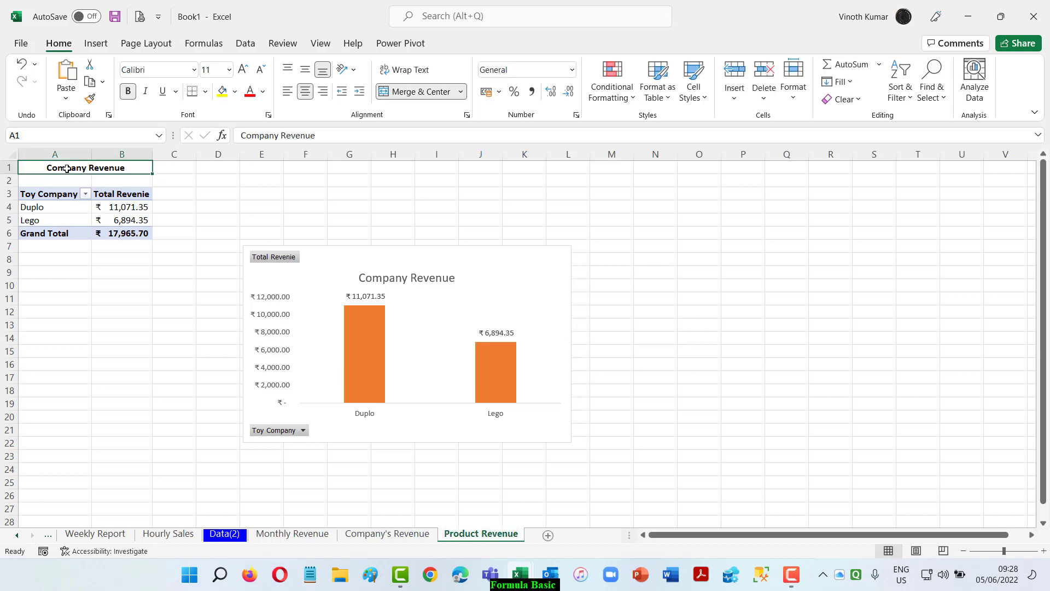
pyautogui.doubleClick(66, 170)
pyautogui.press('BackSpace')
pyautogui.press('BackSpace')
pyautogui.press('BackSpace')
pyautogui.press('BackSpace')
pyautogui.press('BackSpace')
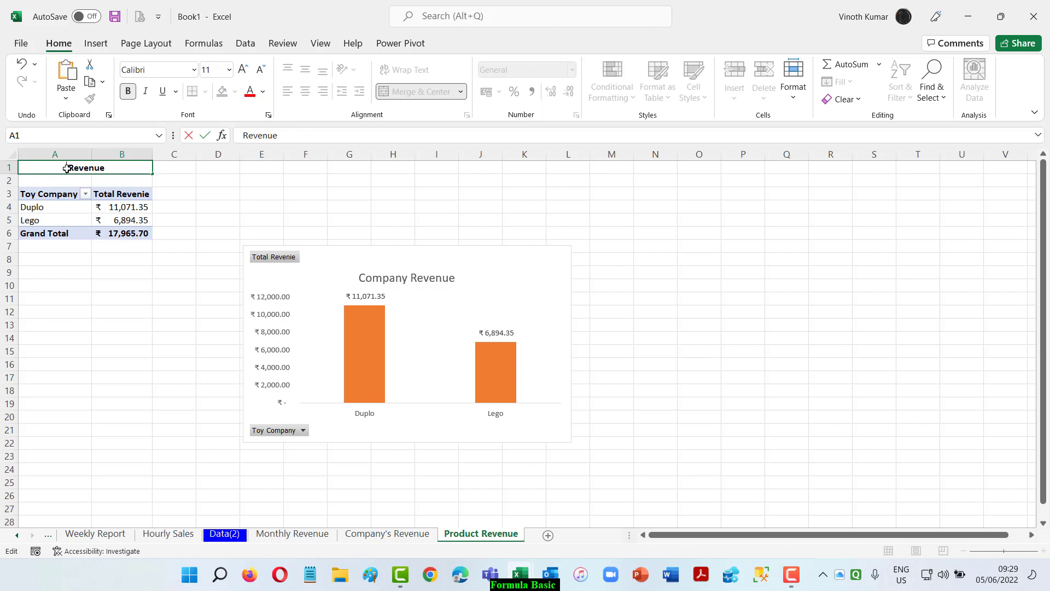
pyautogui.write('Product')
pyautogui.press('Return')
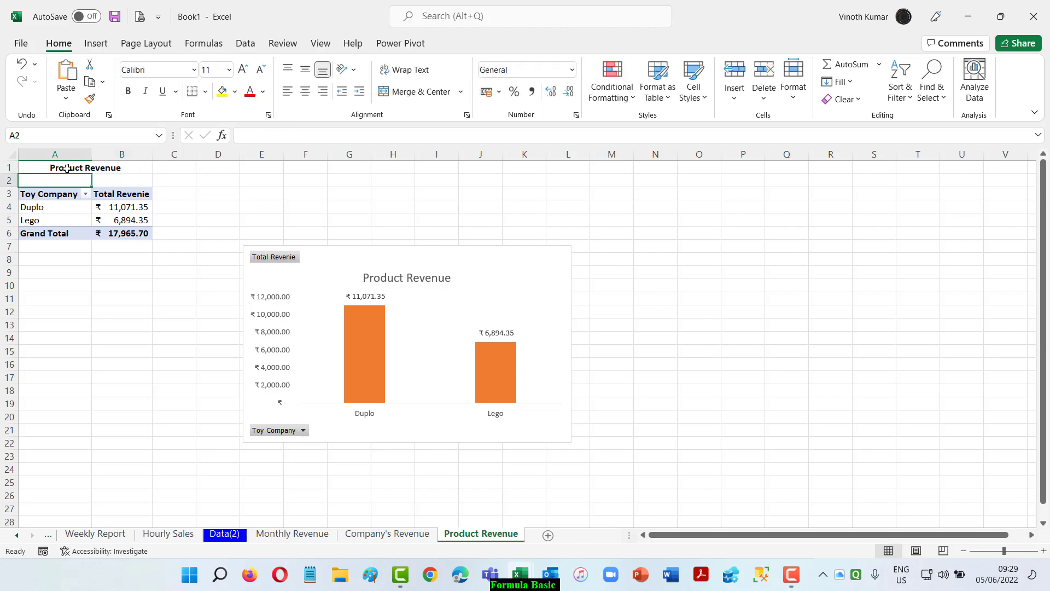
# Replace the Toy Company field with Toy Name in the rows of the Product Revenue PivotTable.
pyautogui.click(65, 194)
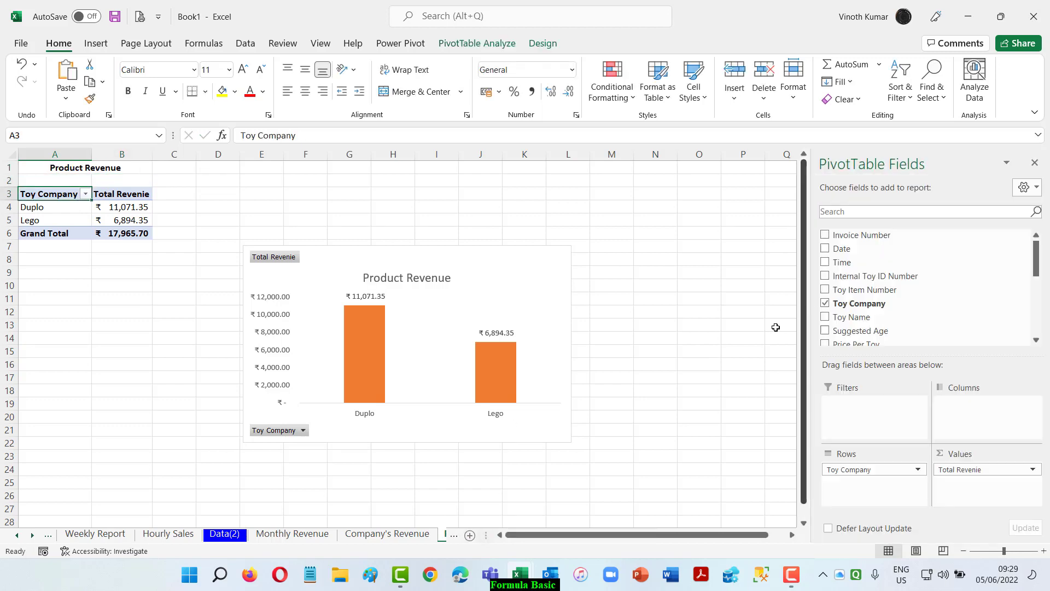
pyautogui.click(825, 305)
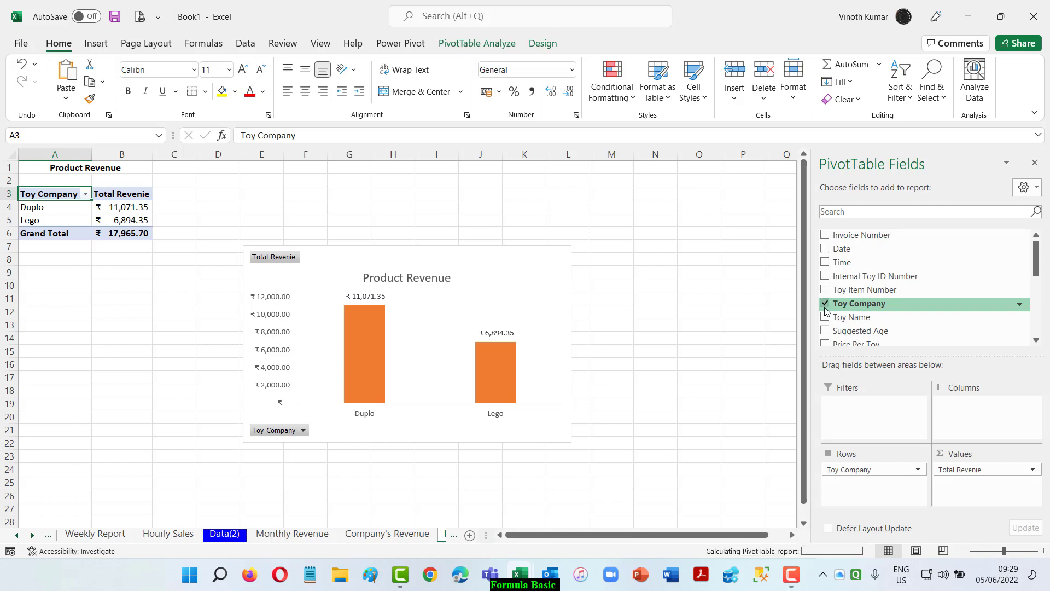
pyautogui.click(823, 290)
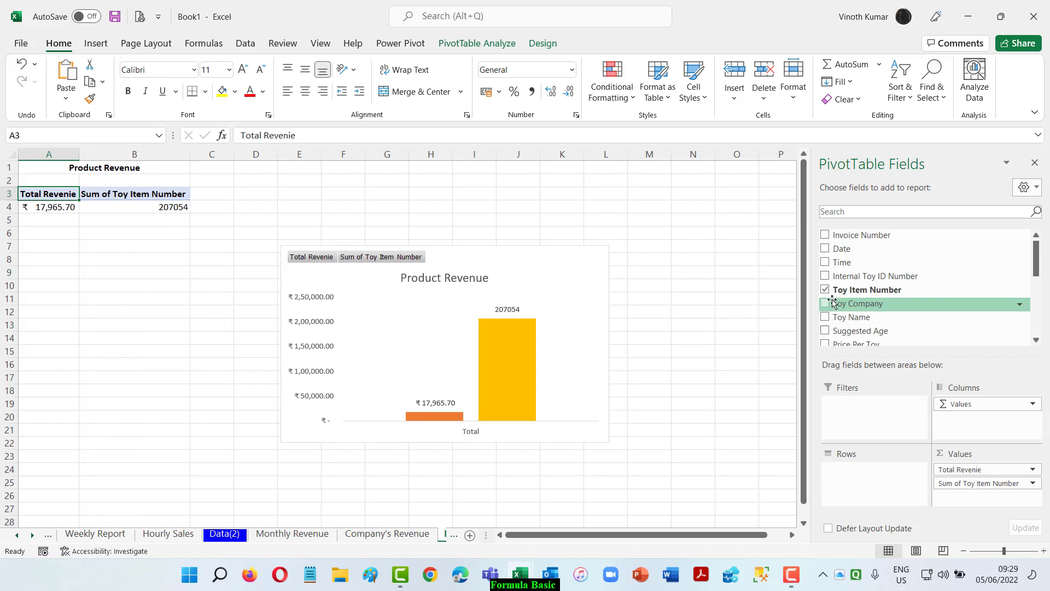
pyautogui.click(825, 289)
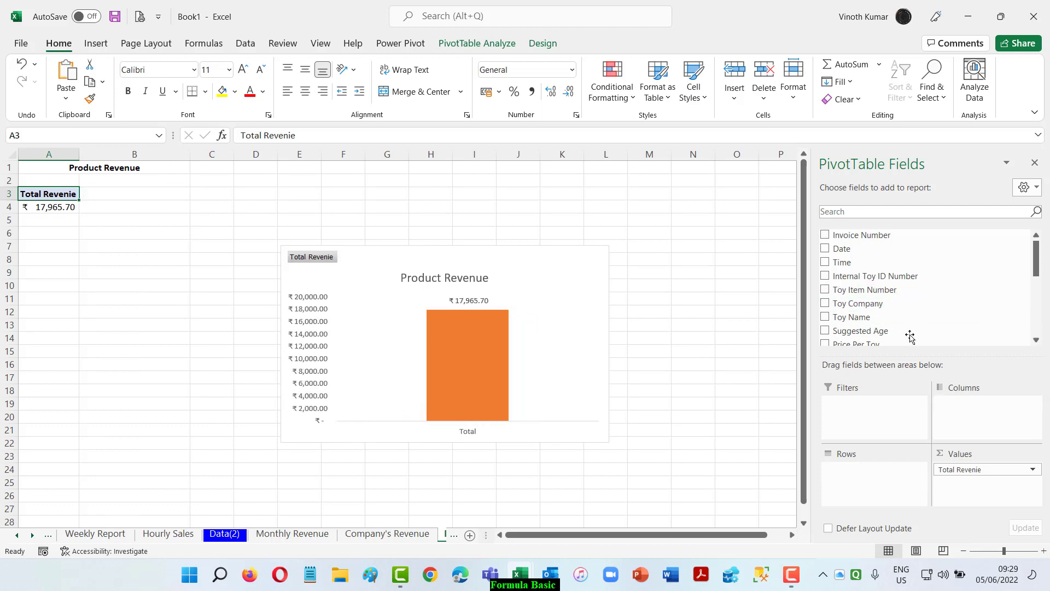
pyautogui.click(236, 535)
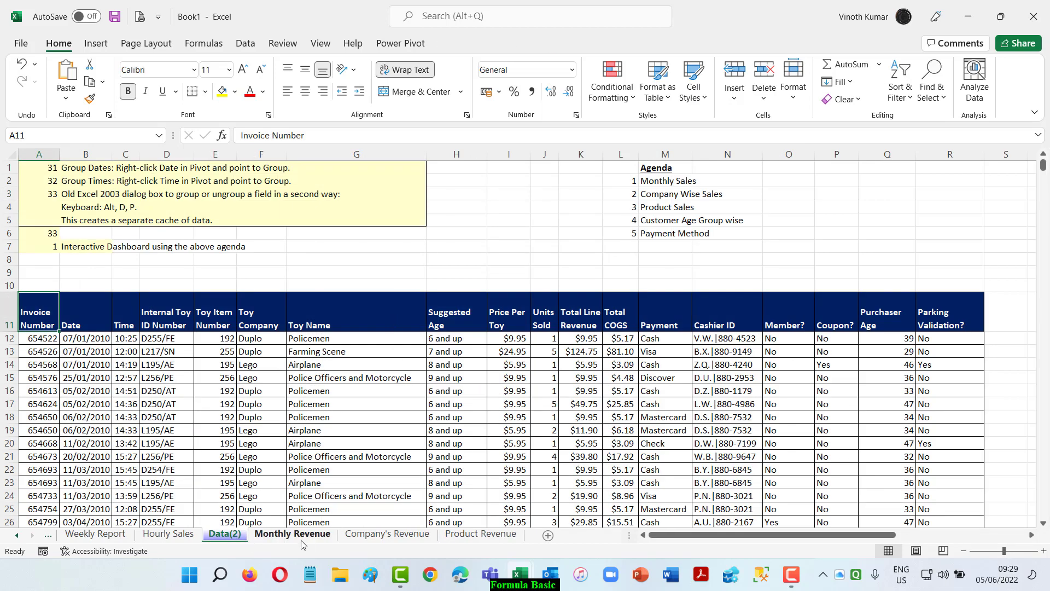
pyautogui.click(481, 534)
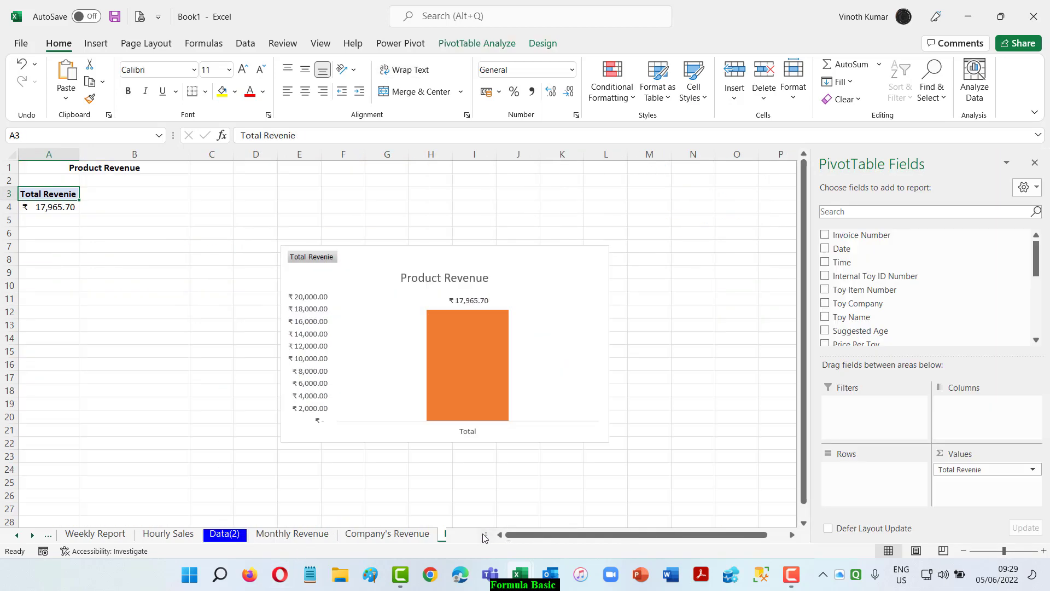
pyautogui.click(826, 317)
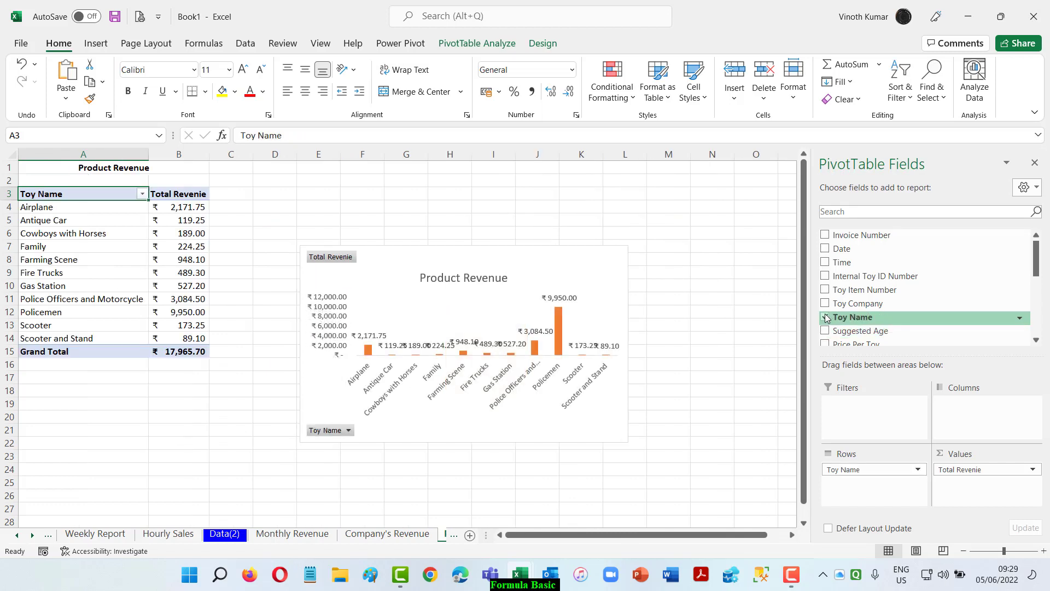
# Enlarge the Product Revenue chart to span about columns E to N and rows 4 to 23.
pyautogui.click(620, 418)
pyautogui.moveTo(629, 443); pyautogui.dragTo(732, 456)
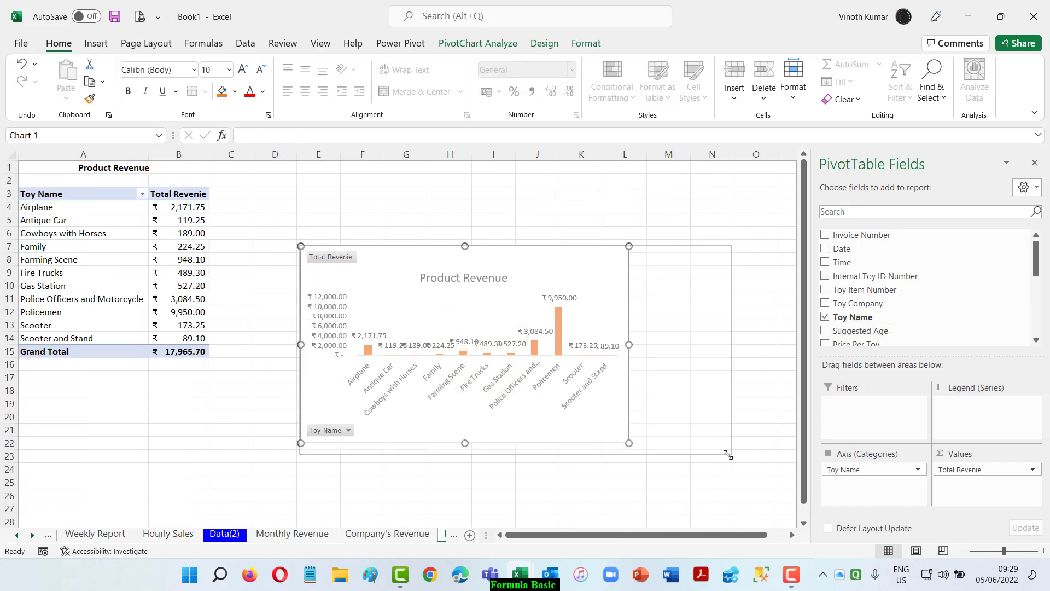
pyautogui.moveTo(301, 247); pyautogui.dragTo(295, 207)
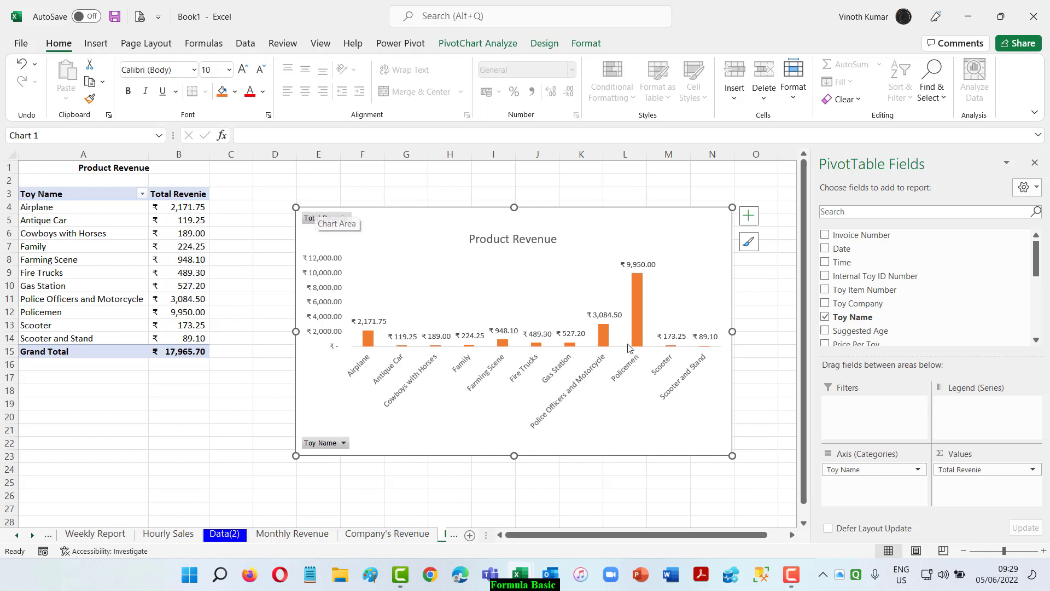
# Change the color scheme of the Product Revenue chart so its columns are green.
pyautogui.click(641, 295)
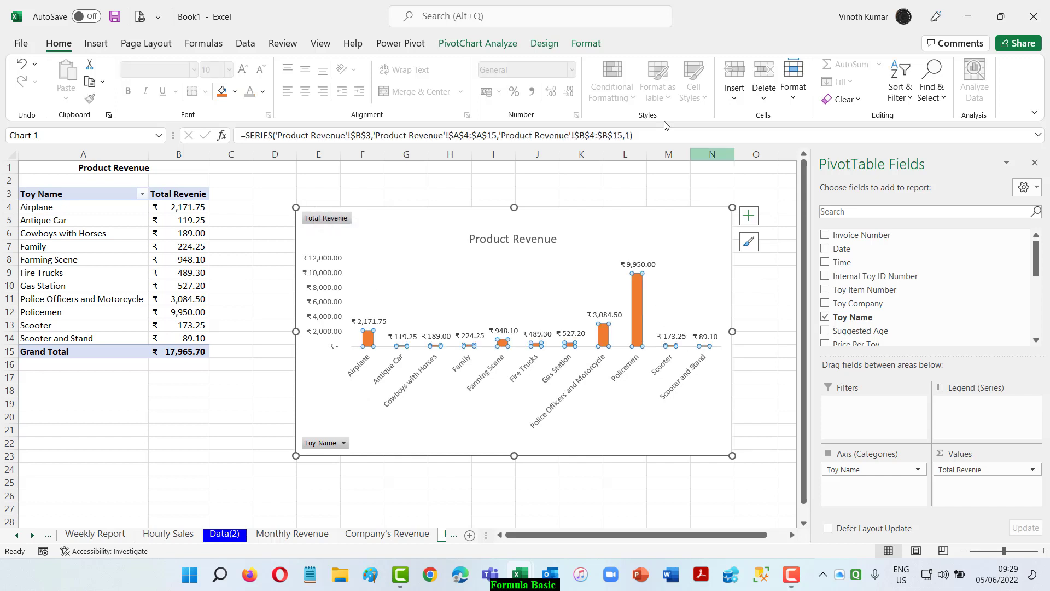
pyautogui.click(544, 43)
pyautogui.click(109, 92)
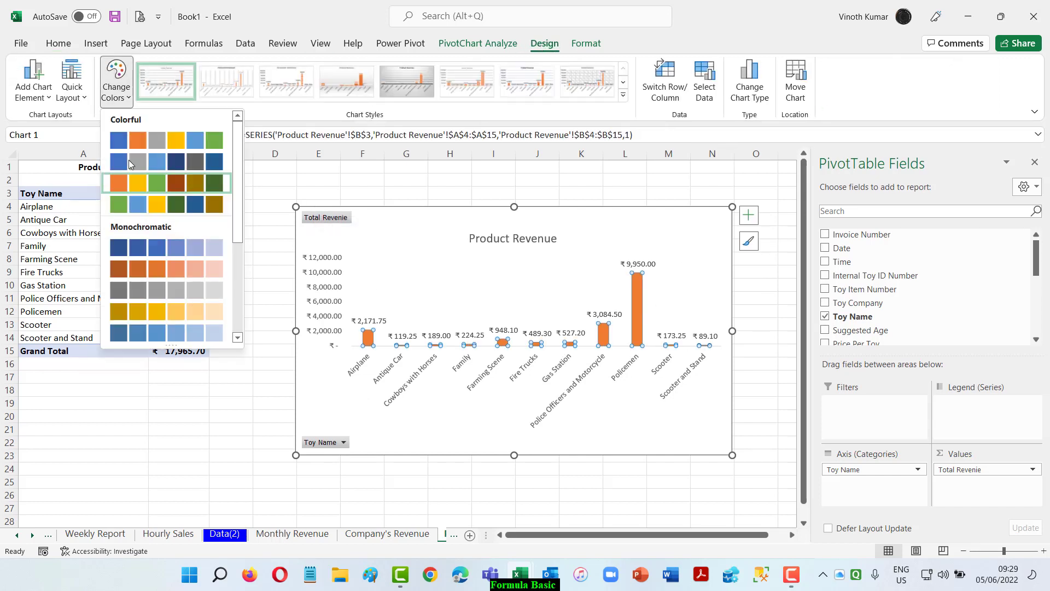
pyautogui.click(134, 176)
pyautogui.click(477, 508)
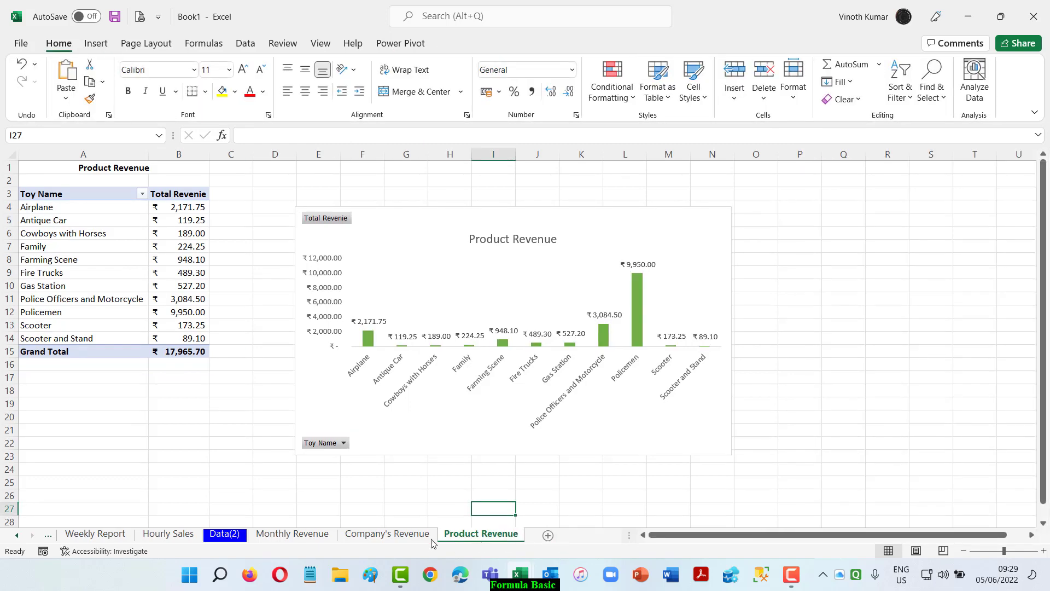
# Check the agenda on the Data(2) sheet and create a copy of the Product Revenue sheet at the end of the workbook.
pyautogui.click(227, 535)
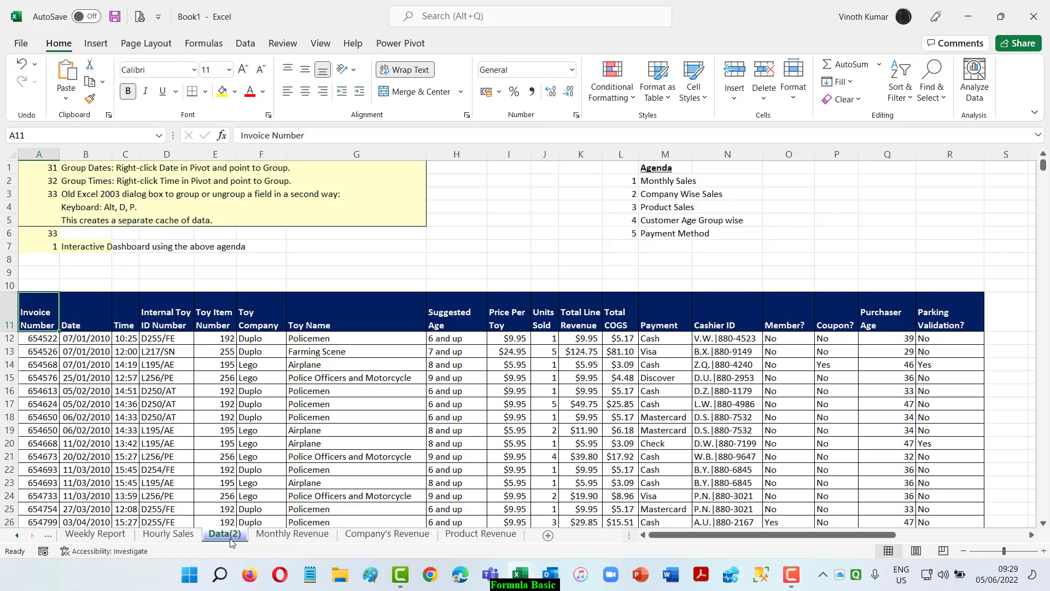
pyautogui.click(481, 534)
pyautogui.rightClick(489, 535)
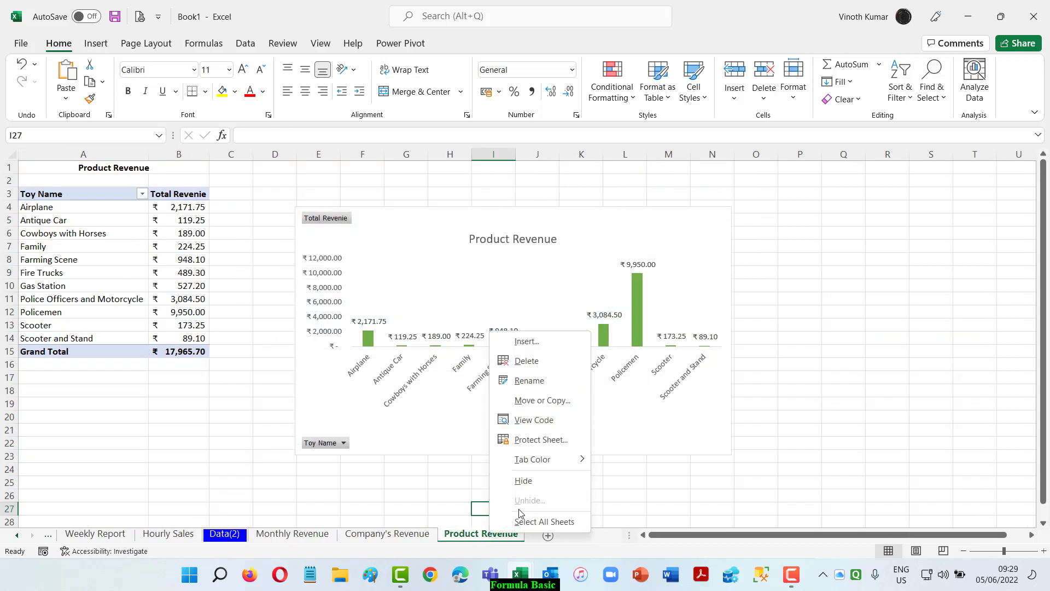
pyautogui.click(542, 400)
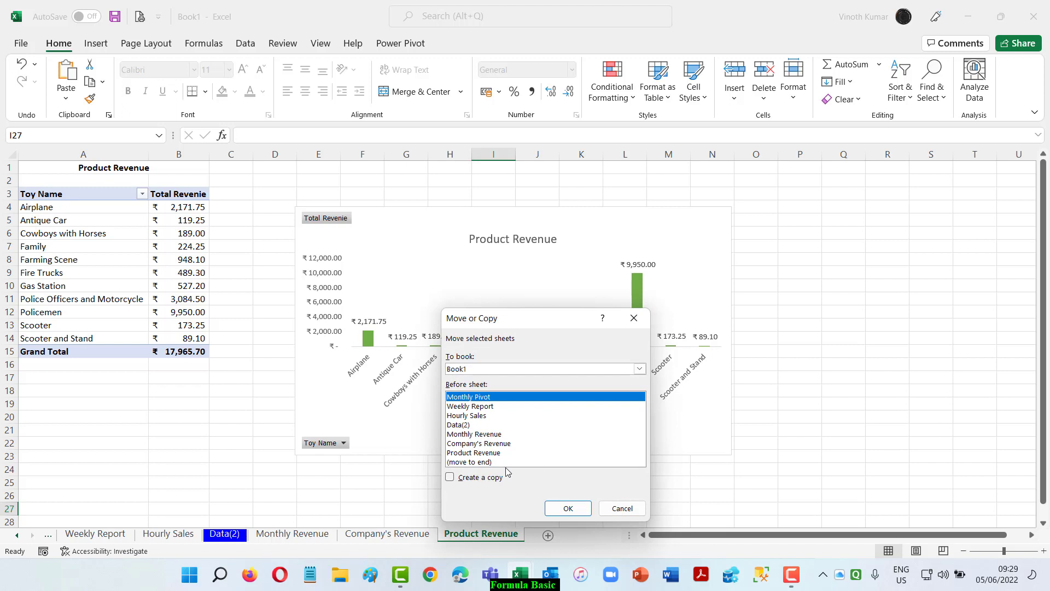
pyautogui.click(471, 462)
pyautogui.click(449, 477)
pyautogui.click(568, 508)
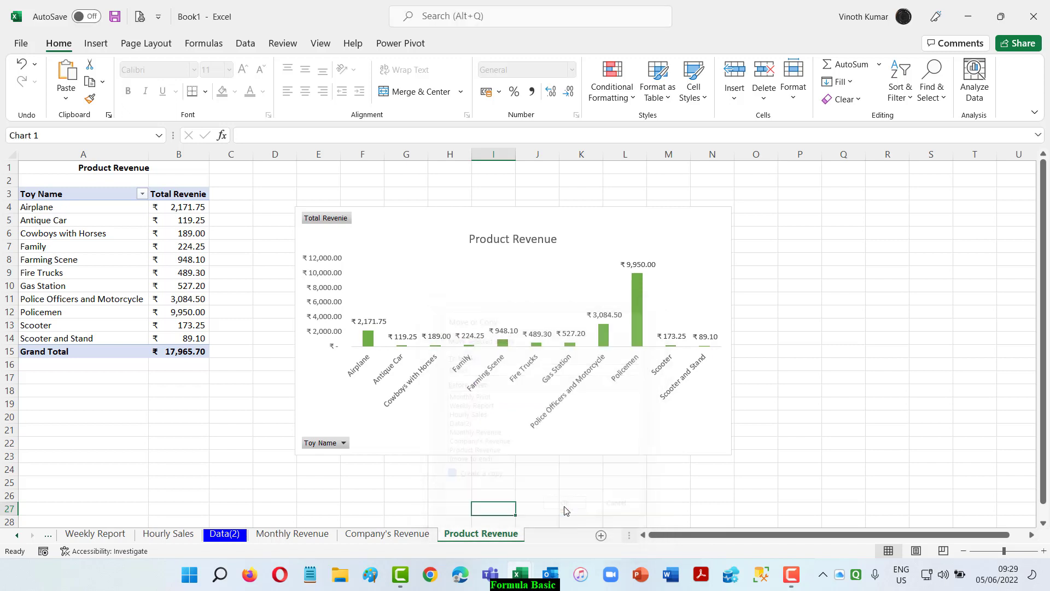
# Rename the copied Product Revenue (2) sheet as Payout Method Revenue.
pyautogui.doubleClick(502, 534)
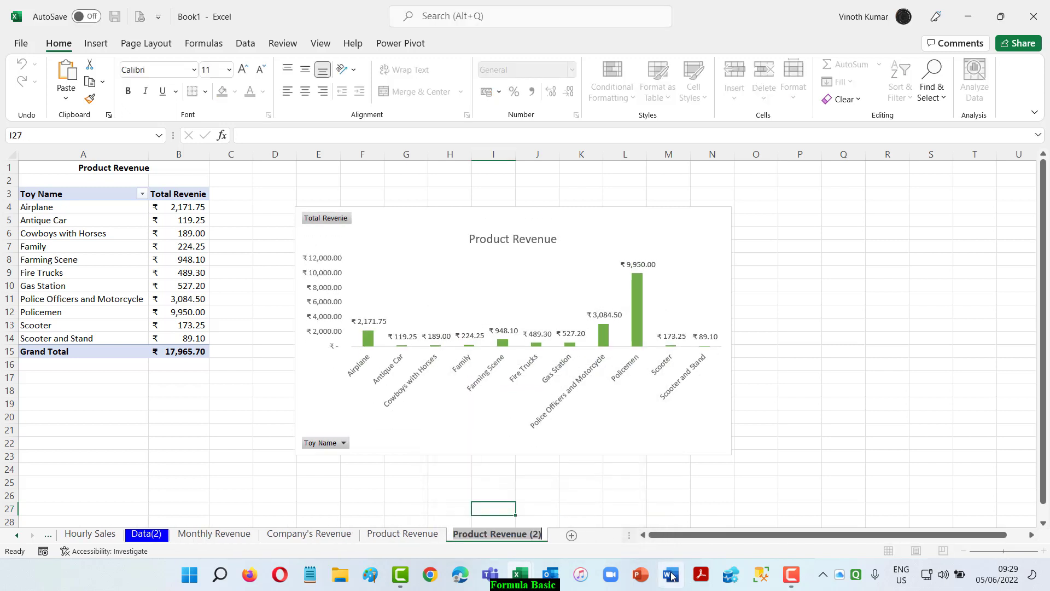
pyautogui.press('End')
pyautogui.press('BackSpace')
pyautogui.press('BackSpace')
pyautogui.press('BackSpace')
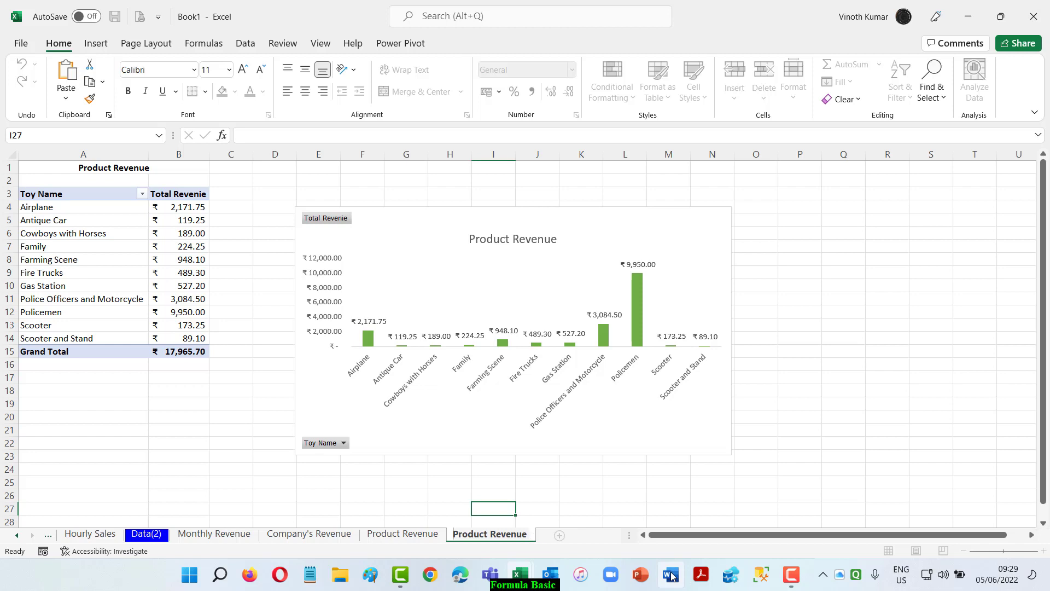
pyautogui.press('Delete')
pyautogui.press('Delete')
pyautogui.press('Delete')
pyautogui.press('Delete')
pyautogui.press('Delete')
pyautogui.press('Delete')
pyautogui.press('Delete')
pyautogui.write('Pa')
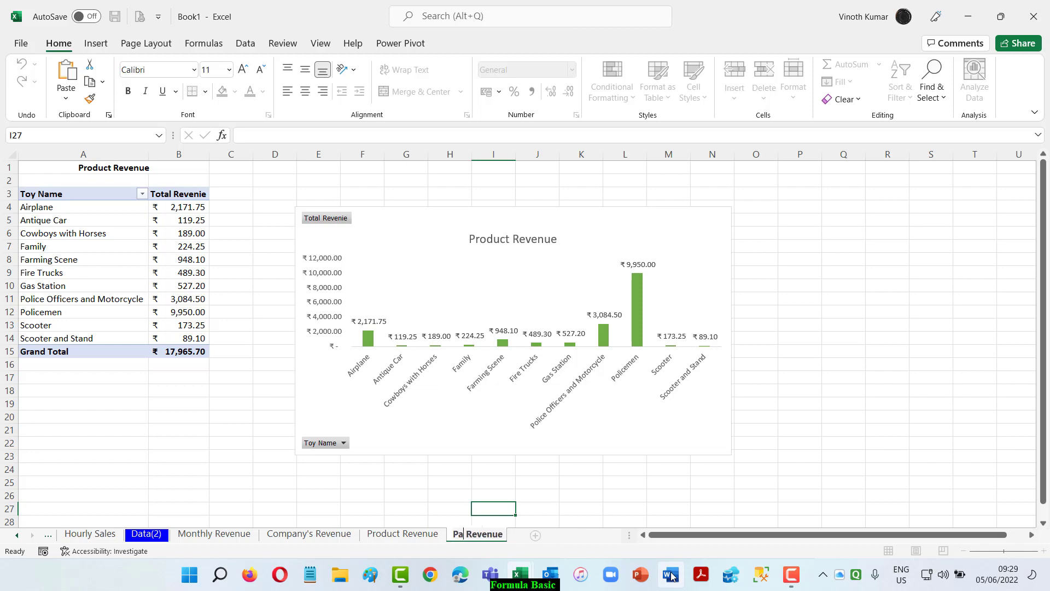
pyautogui.write('ypou')
pyautogui.press('BackSpace')
pyautogui.press('BackSpace')
pyautogui.press('BackSpace')
pyautogui.write('out Methods')
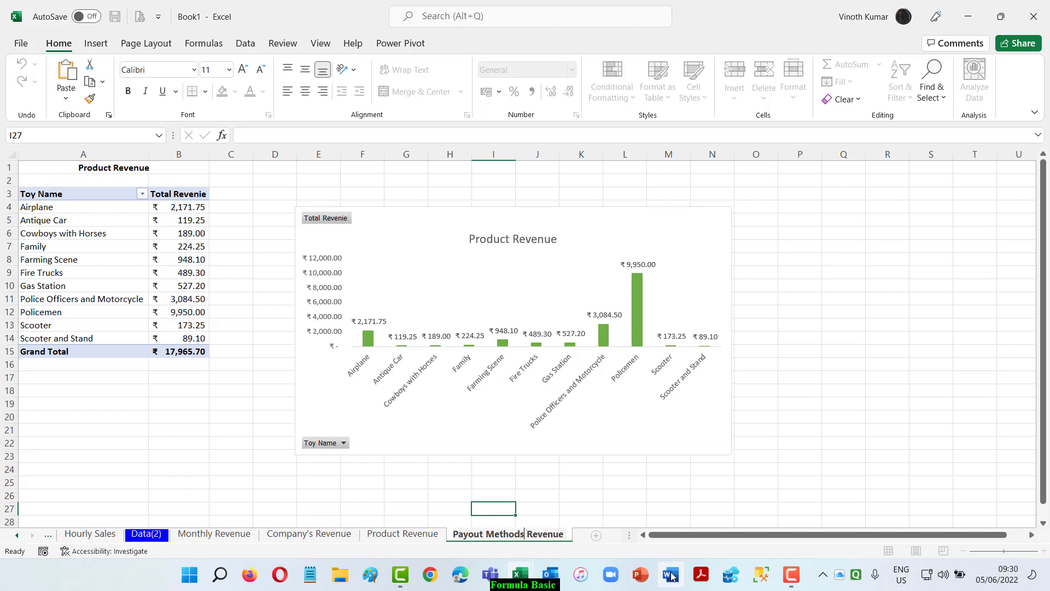
pyautogui.press('BackSpace')
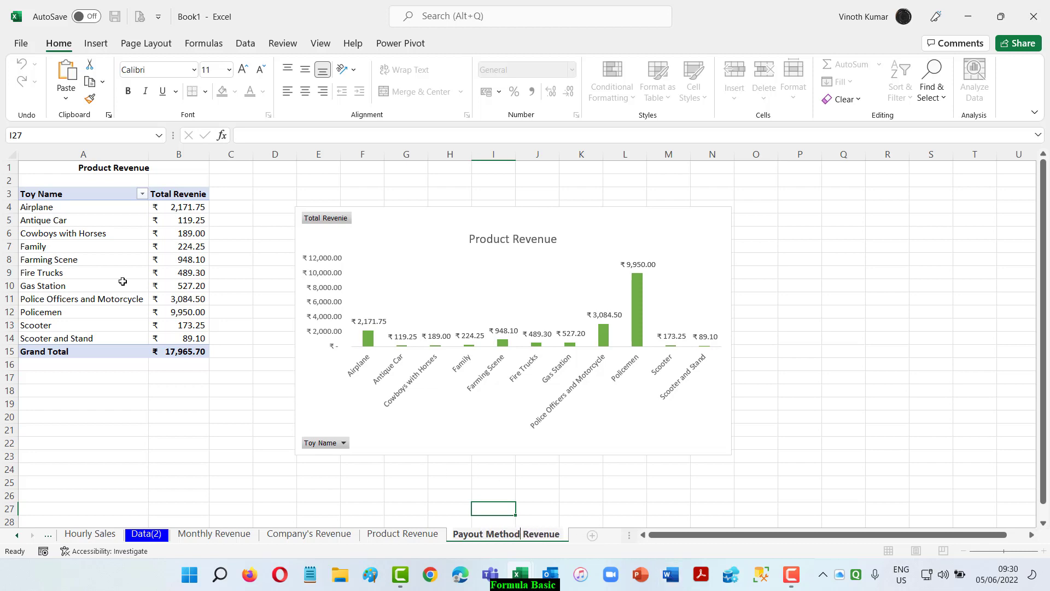
pyautogui.click(76, 232)
# Change the title in cell A1 of the copied sheet to Payout Method Revenue.
pyautogui.doubleClick(102, 170)
pyautogui.doubleClick(102, 170)
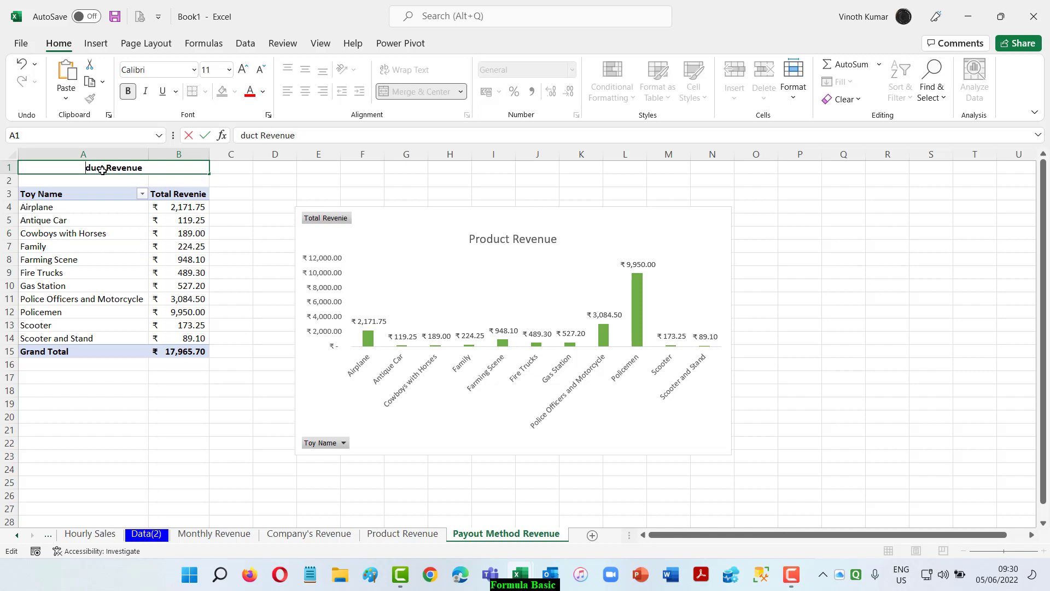
pyautogui.press('BackSpace')
pyautogui.write('Payout Mth')
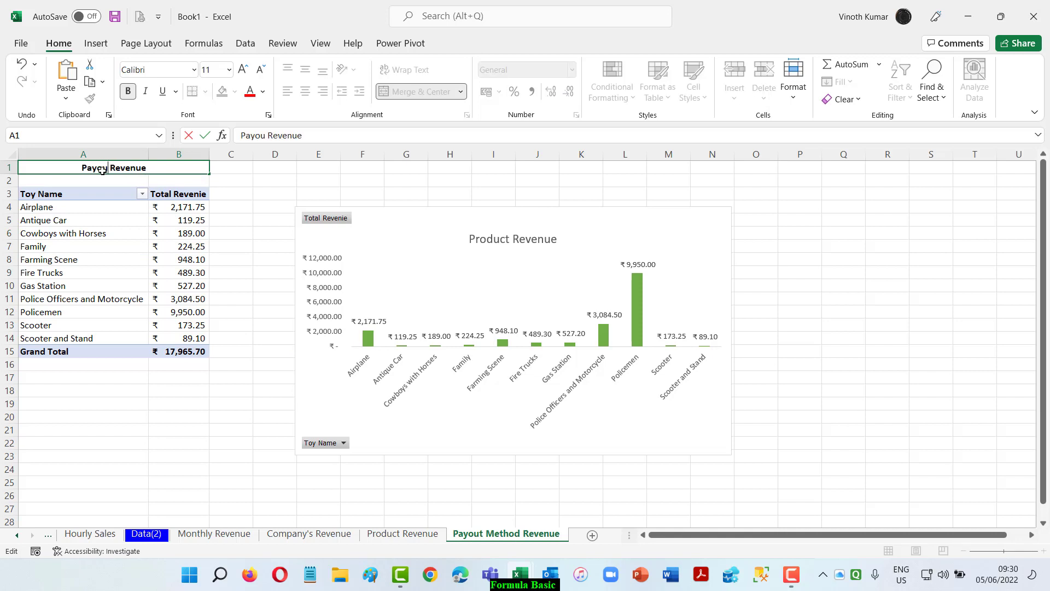
pyautogui.press('BackSpace')
pyautogui.press('BackSpace')
pyautogui.write('eh')
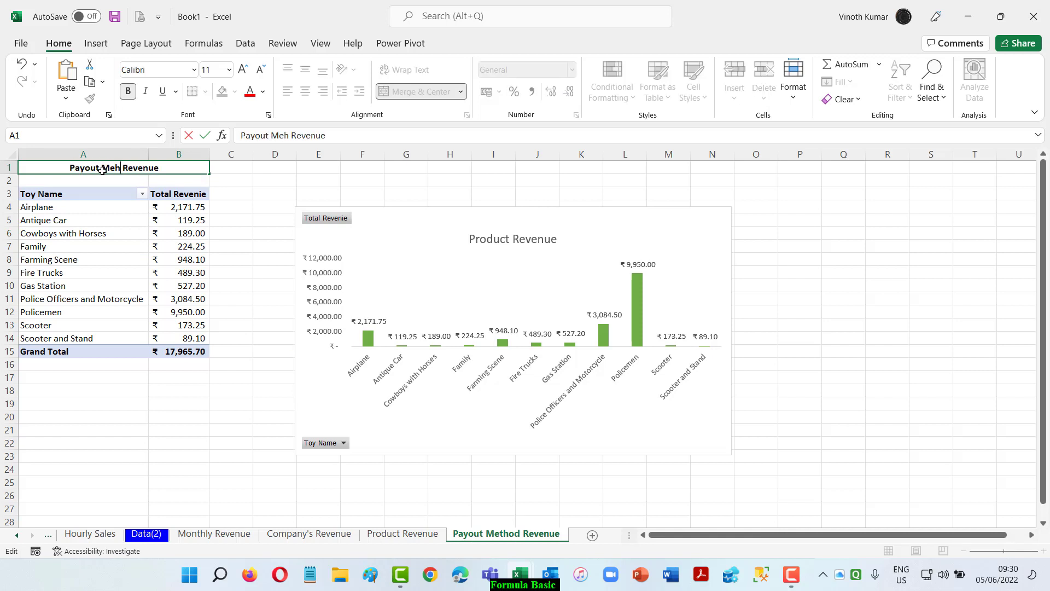
pyautogui.press('BackSpace')
pyautogui.write('thod')
pyautogui.press('Return')
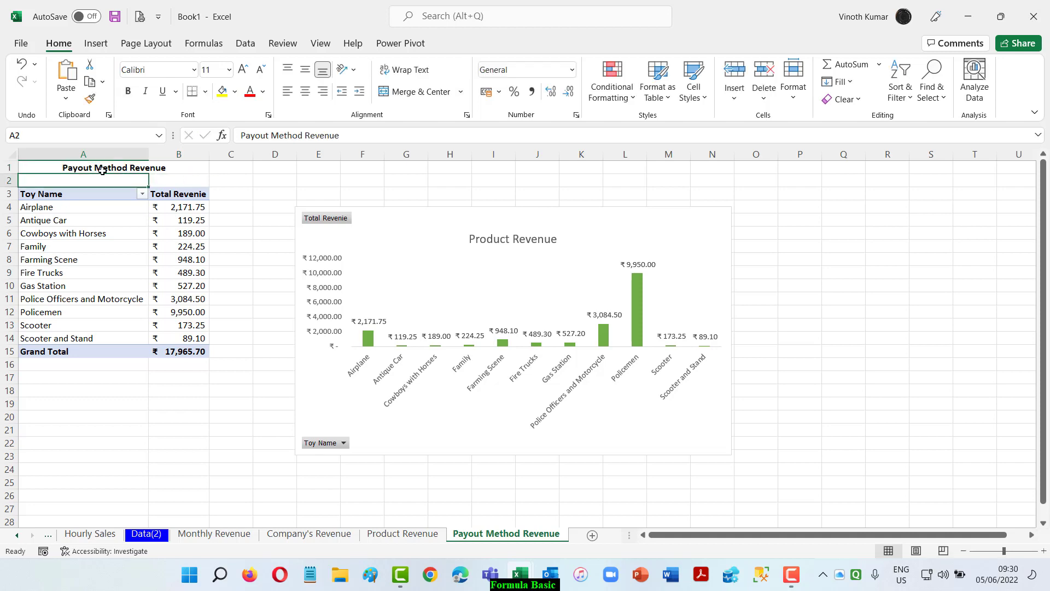
# Replace the Toy Name field with Payment in the rows of the Payout Method Revenue PivotTable.
pyautogui.click(60, 206)
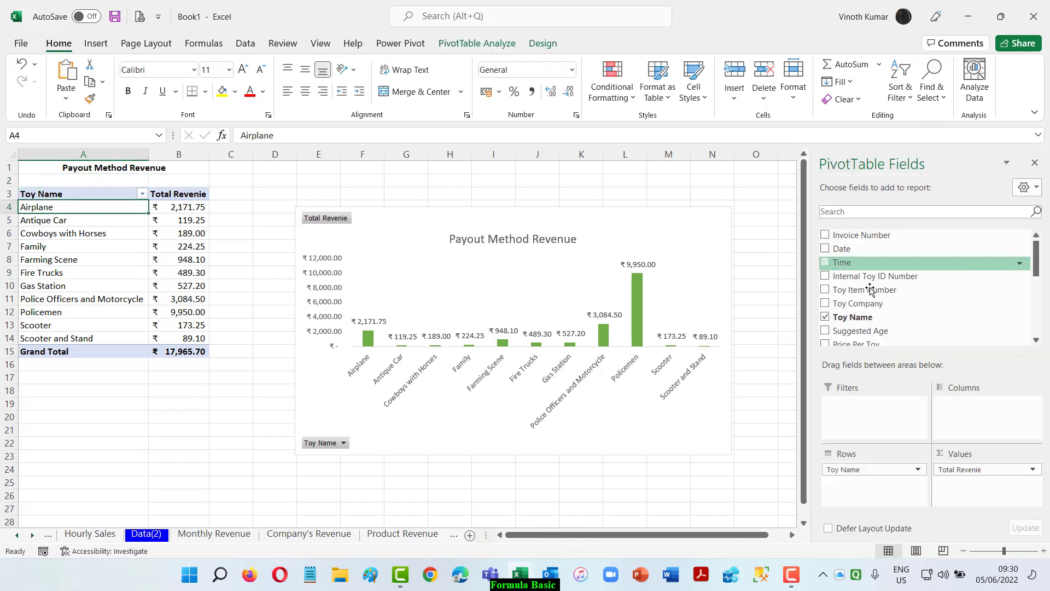
pyautogui.click(855, 320)
pyautogui.scroll(-4, 927, 303)
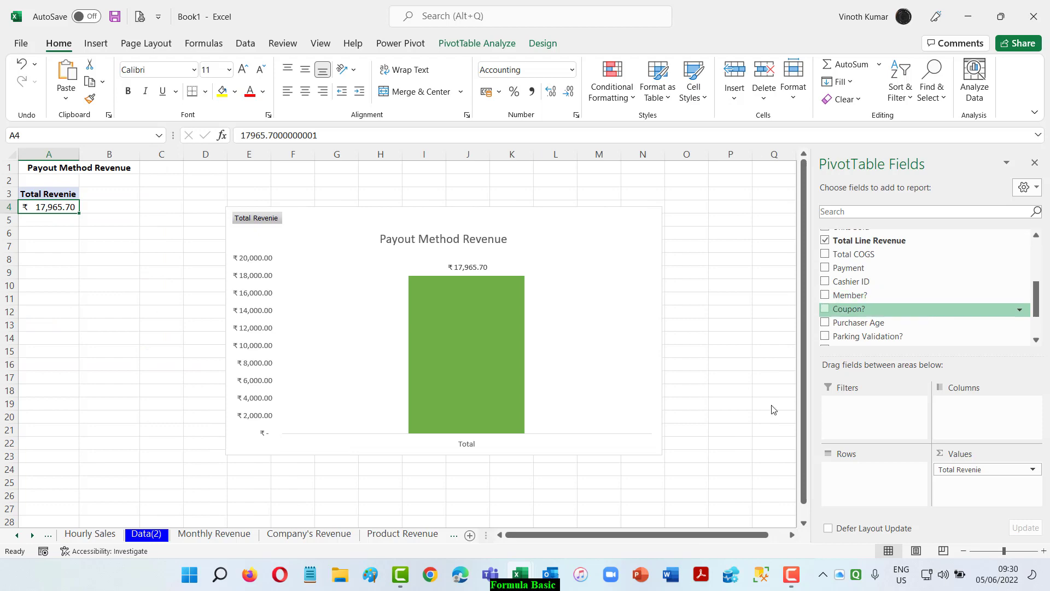
pyautogui.click(138, 534)
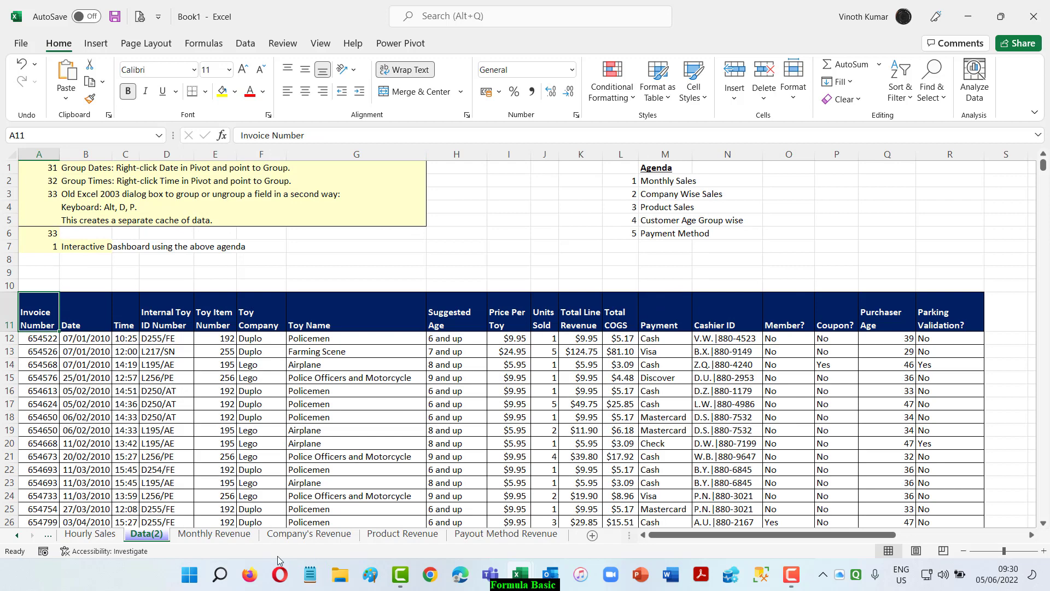
pyautogui.click(476, 534)
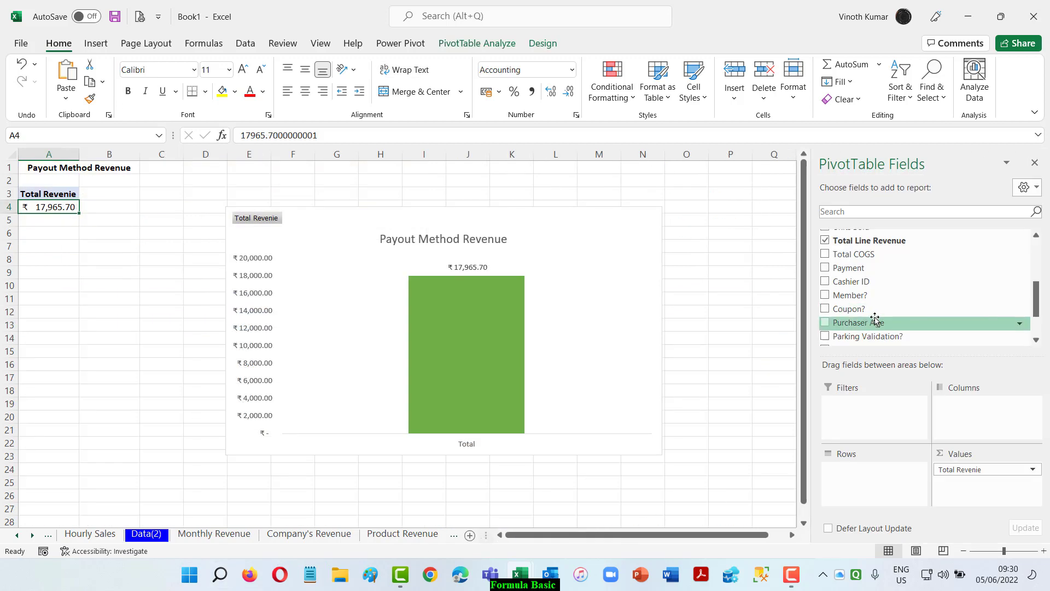
pyautogui.scroll(-2, 900, 314)
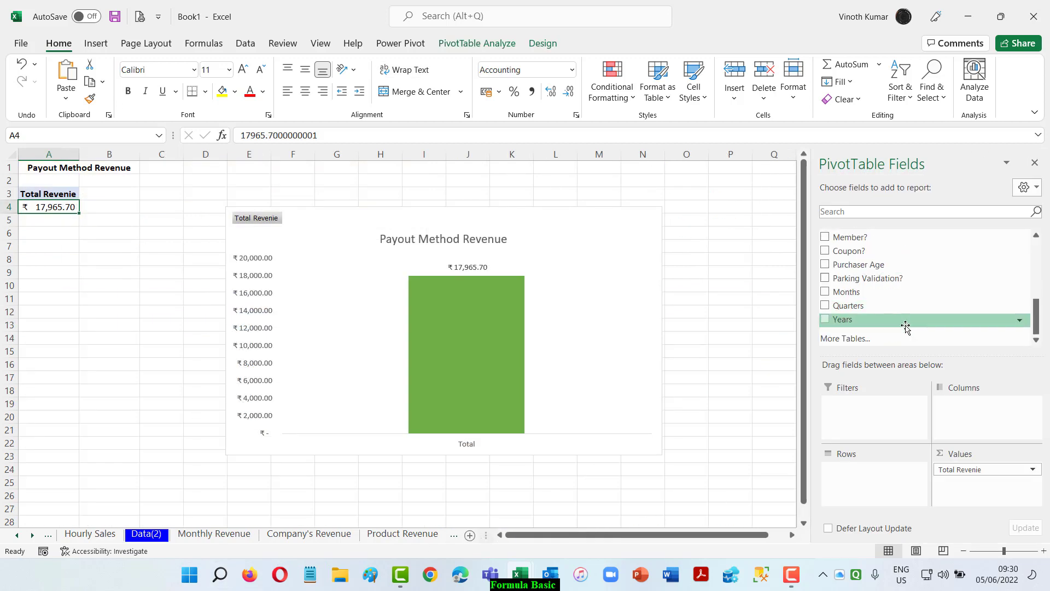
pyautogui.scroll(1, 906, 323)
pyautogui.click(826, 243)
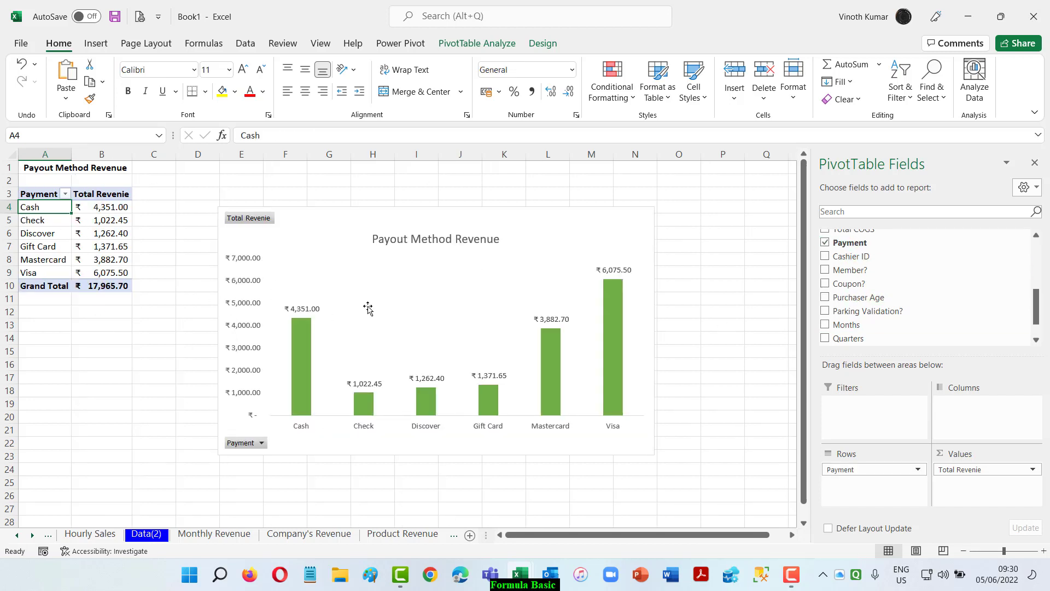
# Change the color scheme of the Payout Method Revenue chart to the monochromatic gray palette.
pyautogui.click(618, 301)
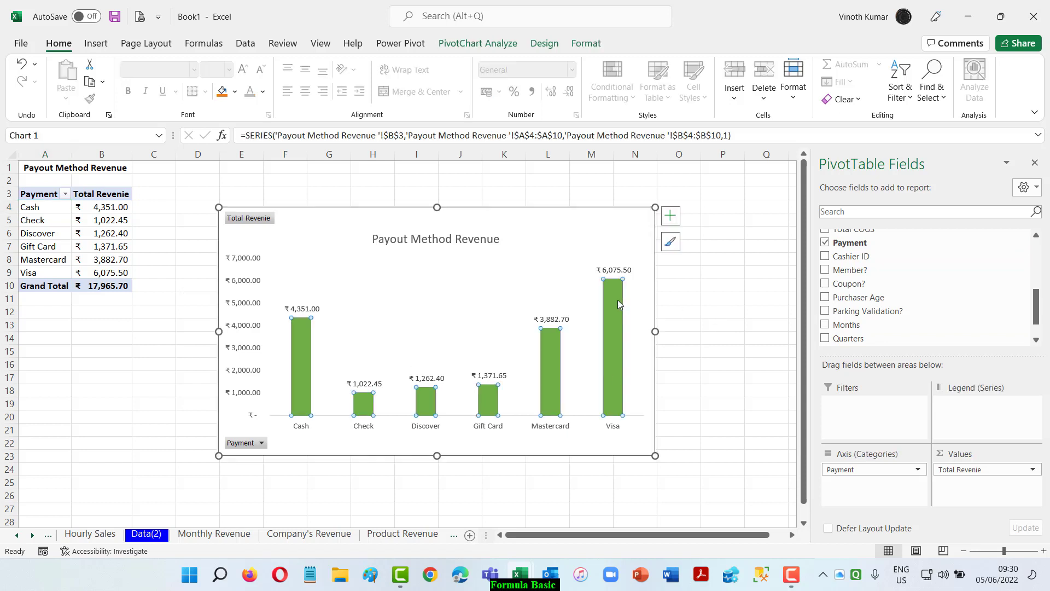
pyautogui.click(545, 43)
pyautogui.click(116, 90)
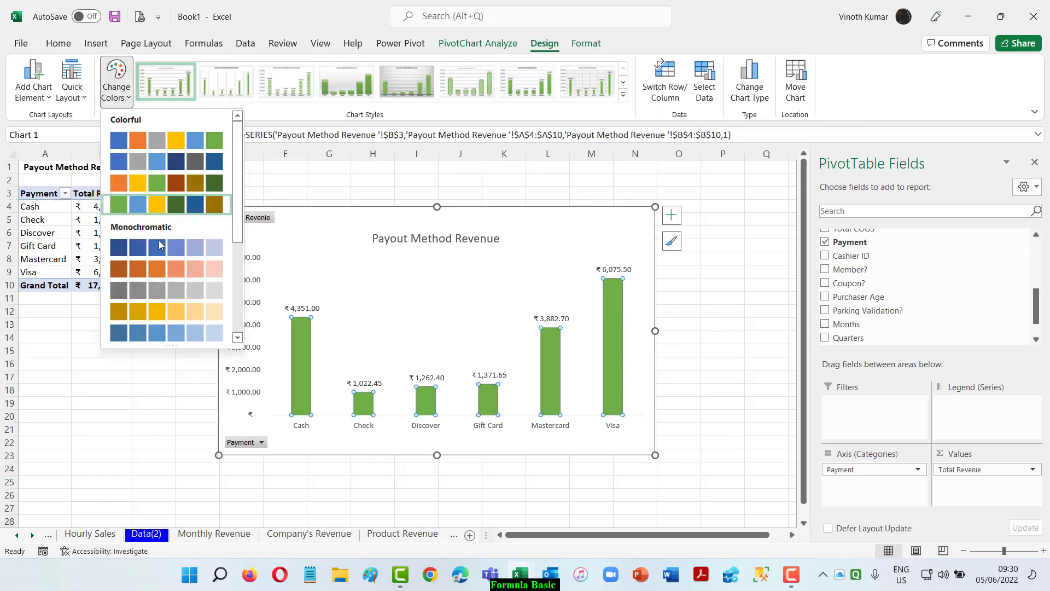
pyautogui.click(163, 293)
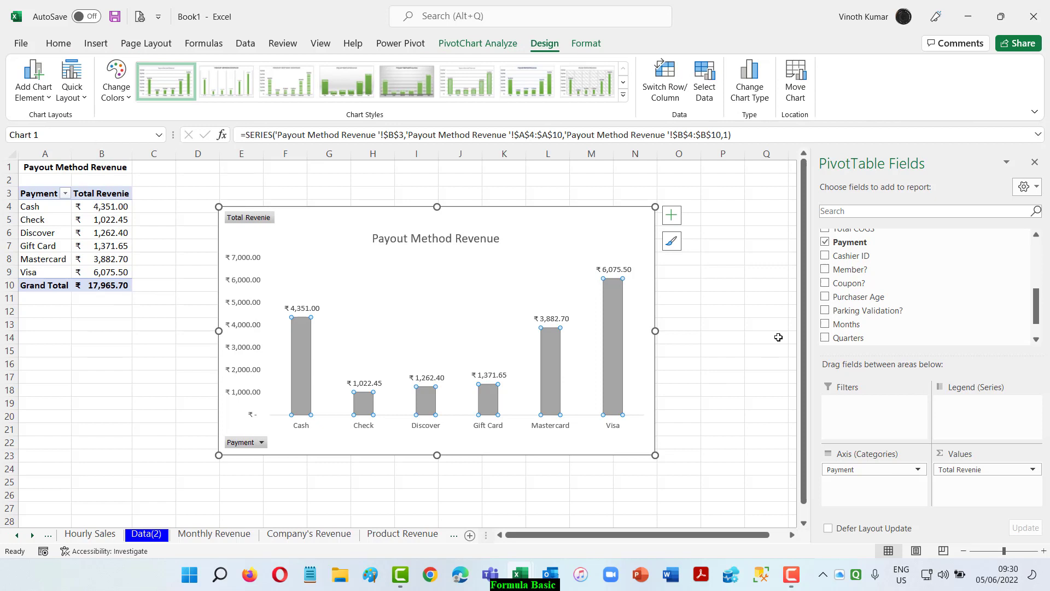
pyautogui.click(739, 299)
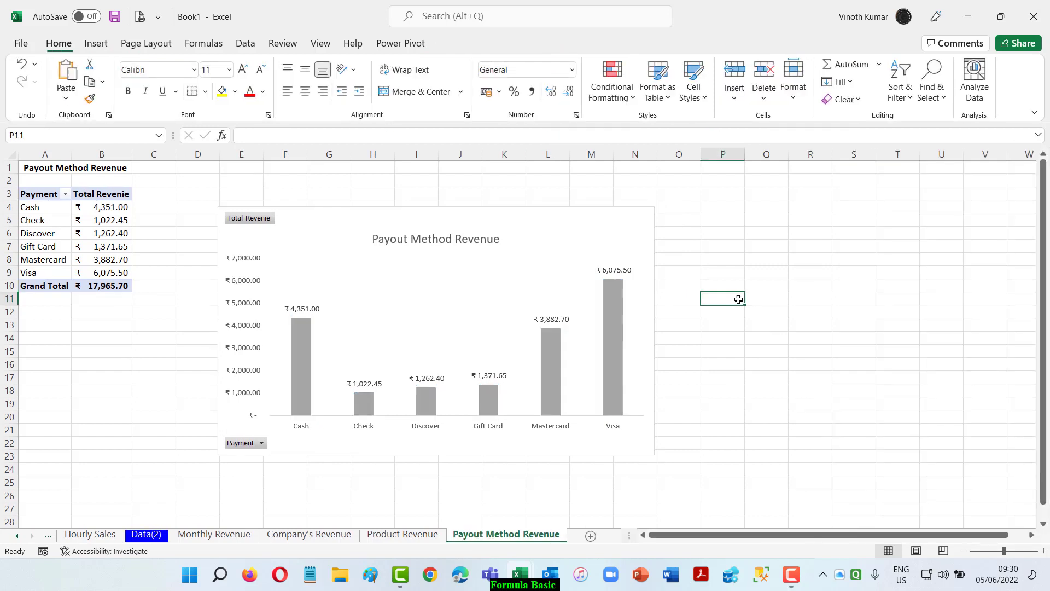
# Create a copy of the Payout Method Revenue sheet at the end of the workbook.
pyautogui.rightClick(471, 537)
pyautogui.click(526, 400)
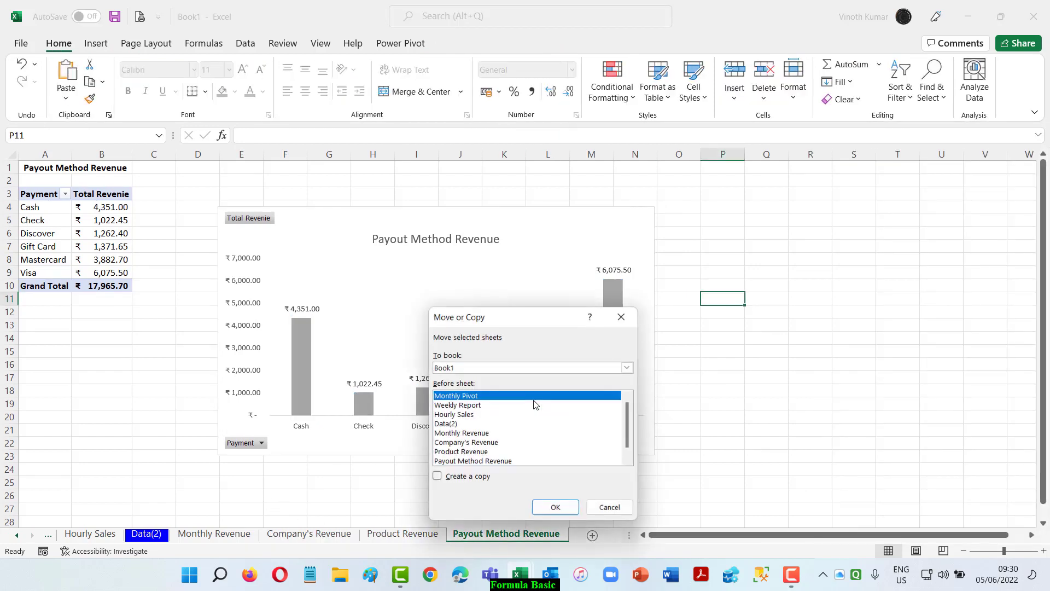
pyautogui.click(626, 368)
pyautogui.click(627, 368)
pyautogui.scroll(-1, 482, 459)
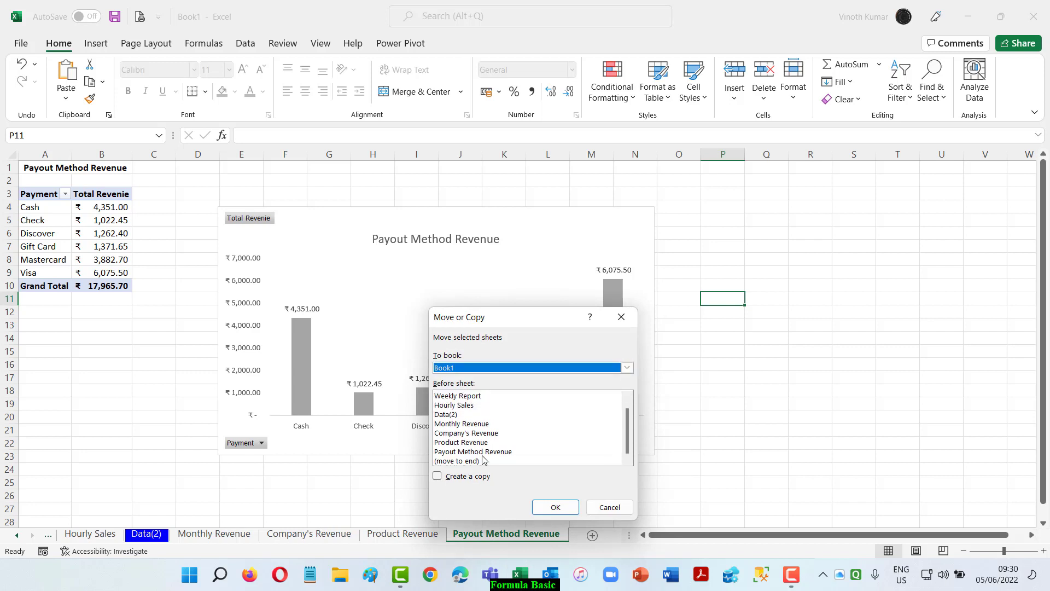
pyautogui.click(459, 461)
pyautogui.click(437, 477)
pyautogui.click(556, 507)
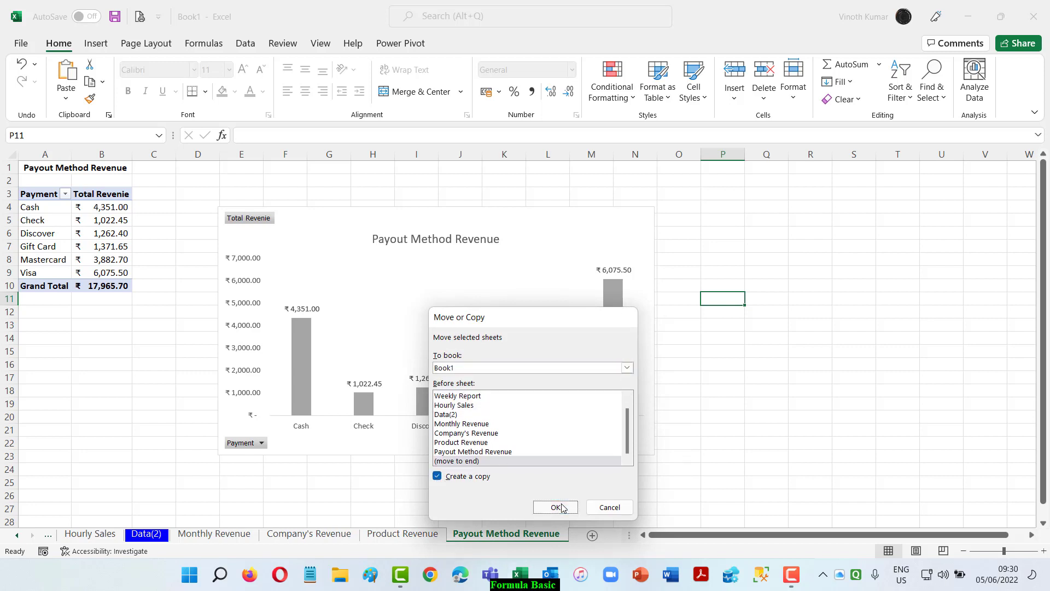
# Rename the copied Payout Method Revenue (2) sheet as Customer Age Revenue.
pyautogui.doubleClick(429, 534)
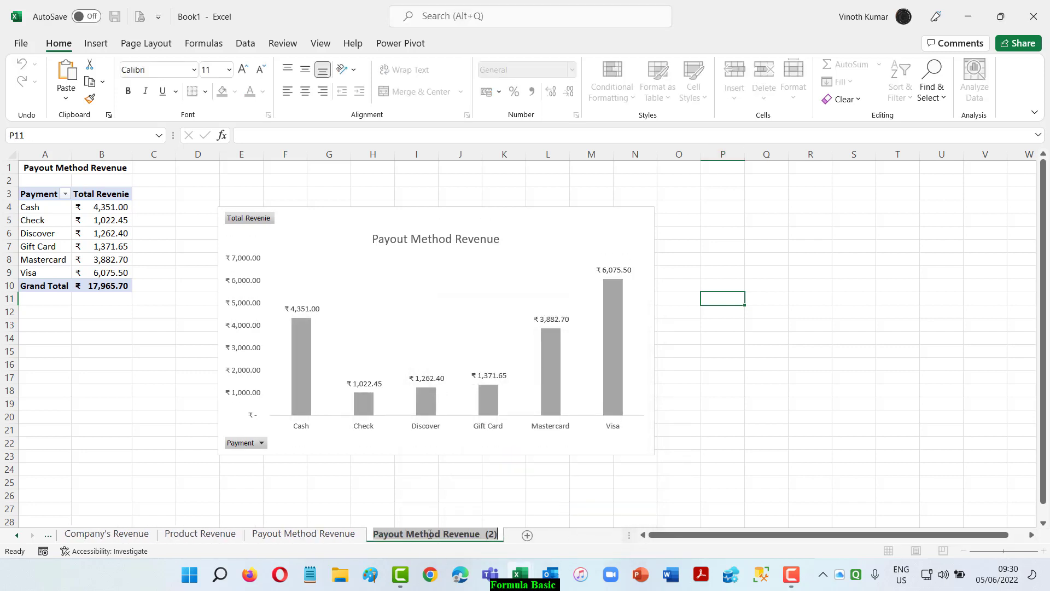
pyautogui.press('End')
pyautogui.press('BackSpace')
pyautogui.press('BackSpace')
pyautogui.press('BackSpace')
pyautogui.press('BackSpace')
pyautogui.press('BackSpace')
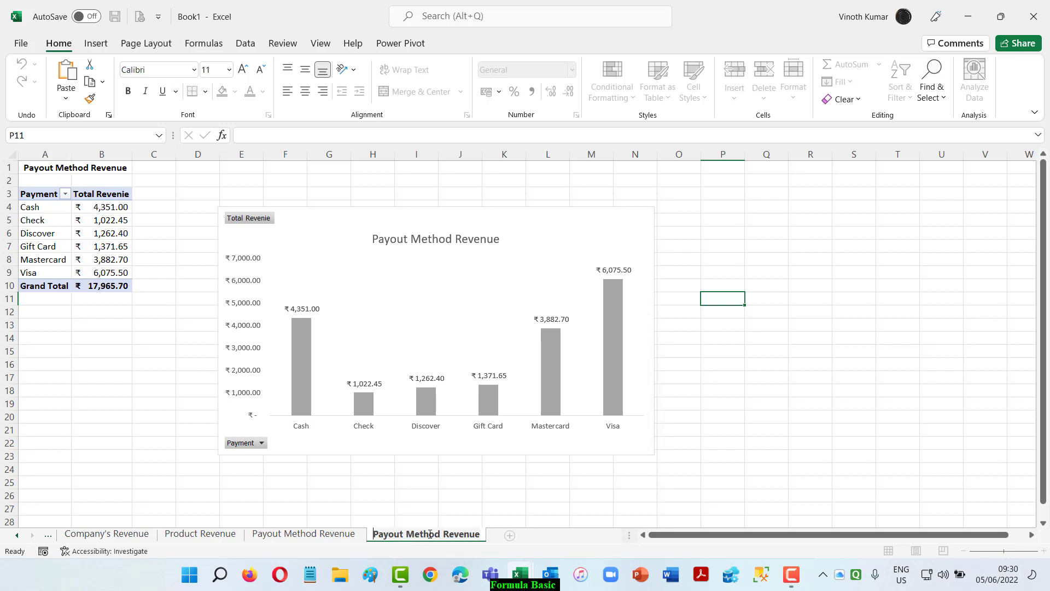
pyautogui.press('Delete')
pyautogui.press('Delete')
pyautogui.press('Delete')
pyautogui.press('Delete')
pyautogui.press('Delete')
pyautogui.press('Delete')
pyautogui.press('Delete')
pyautogui.press('Delete')
pyautogui.press('Delete')
pyautogui.press('Delete')
pyautogui.press('Delete')
pyautogui.press('Delete')
pyautogui.press('Delete')
pyautogui.press('Delete')
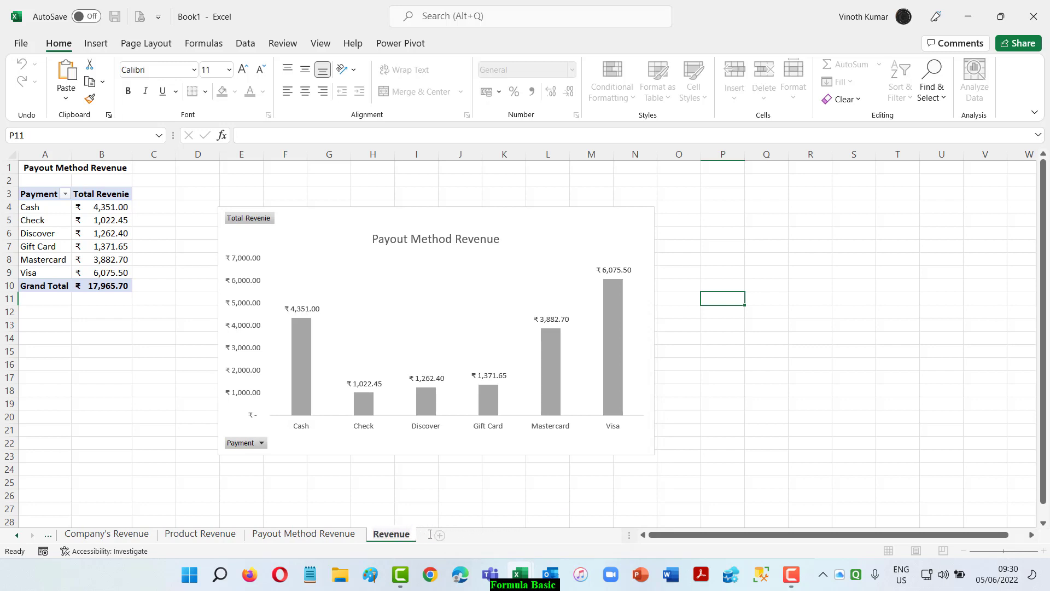
pyautogui.write('Customer Age')
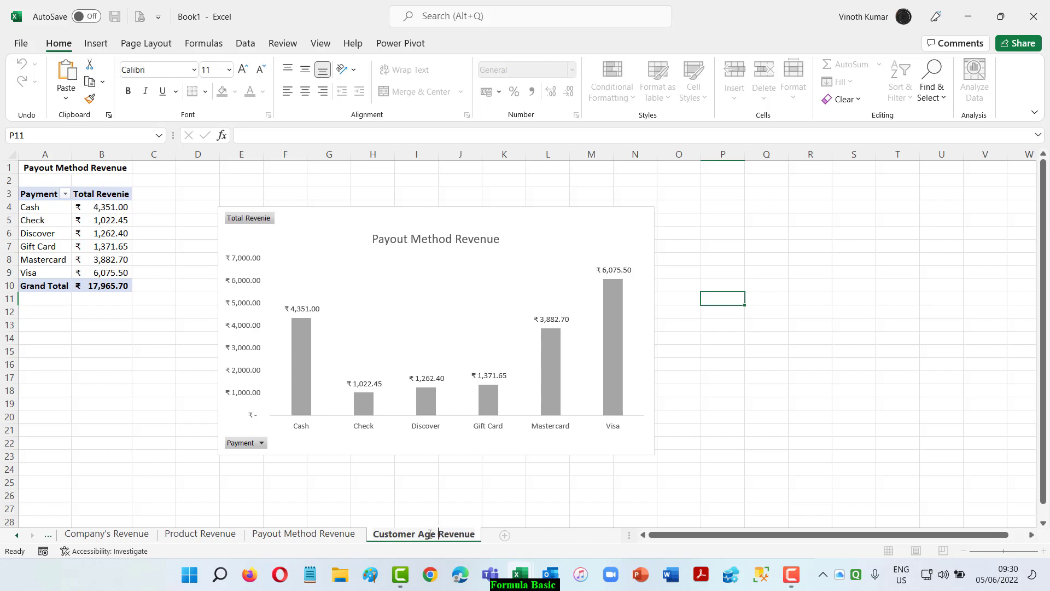
pyautogui.press('Return')
# Change the title in cell A1 of the new sheet to Customer Age Revenue.
pyautogui.click(44, 168)
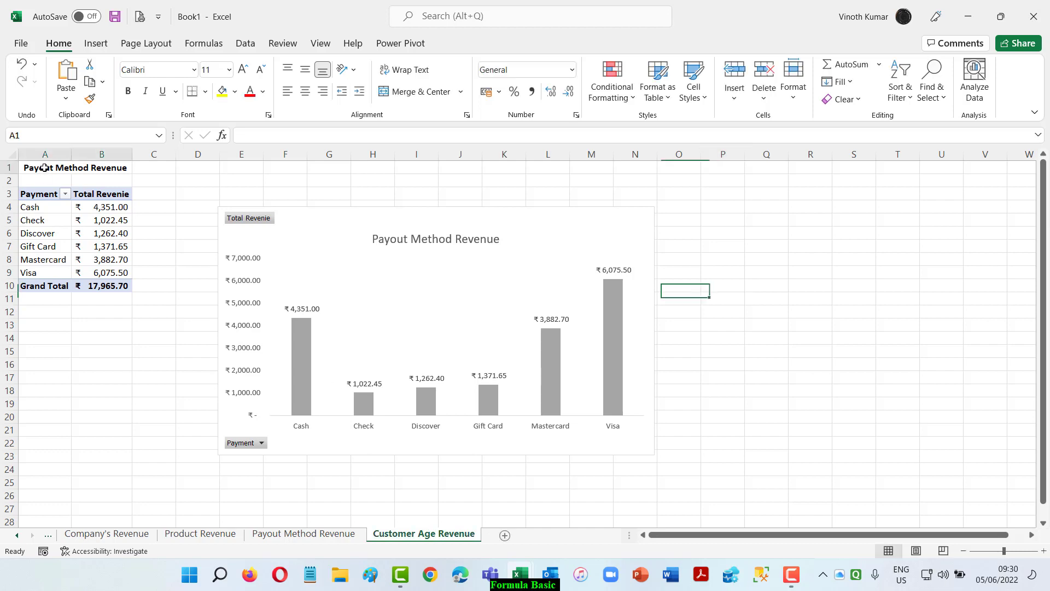
pyautogui.doubleClick(44, 167)
pyautogui.press('BackSpace')
pyautogui.press('BackSpace')
pyautogui.press('BackSpace')
pyautogui.press('BackSpace')
pyautogui.press('Delete')
pyautogui.press('Delete')
pyautogui.press('Delete')
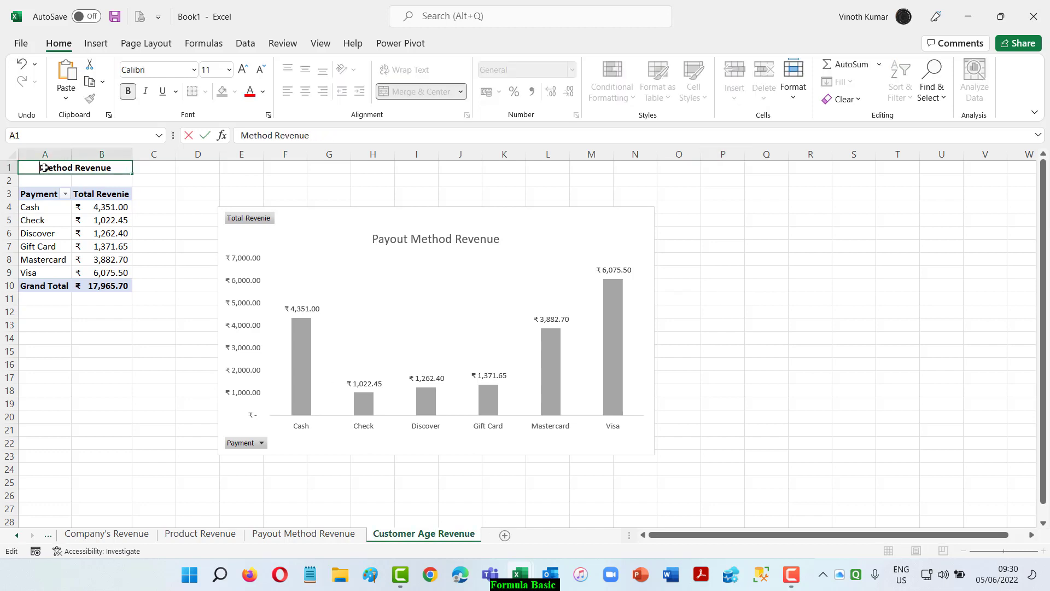
pyautogui.press('Delete')
pyautogui.press('Delete')
pyautogui.press('Delete')
pyautogui.press('Delete')
pyautogui.press('Delete')
pyautogui.press('Delete')
pyautogui.write('C')
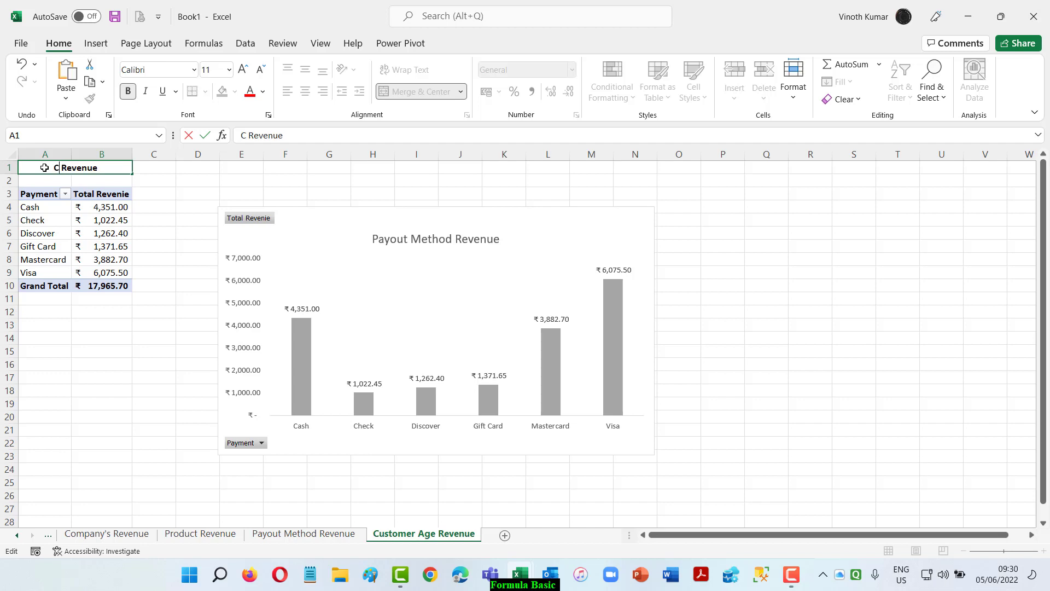
pyautogui.write('ustomer Af')
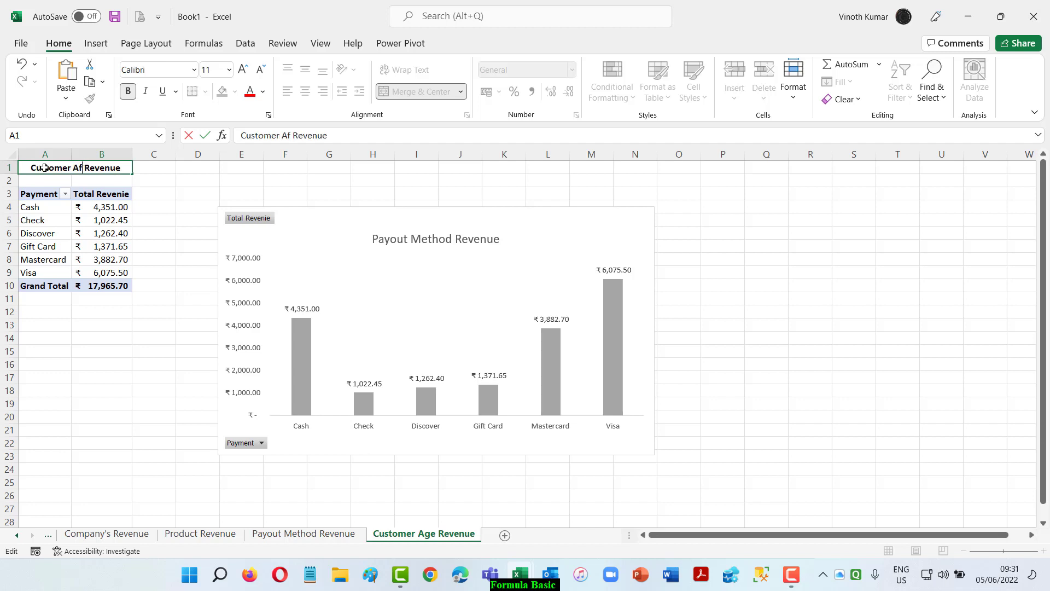
pyautogui.press('BackSpace')
pyautogui.write('ge')
pyautogui.press('Return')
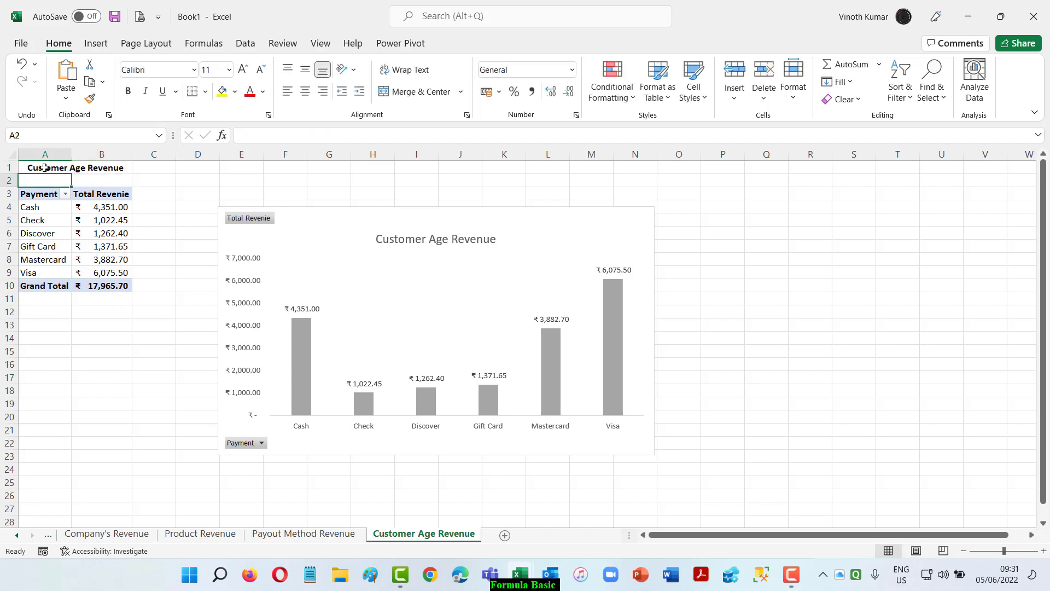
# Replace the Payment field with Purchaser Age in the rows of the Customer Age Revenue PivotTable.
pyautogui.click(48, 208)
pyautogui.scroll(-2, 941, 304)
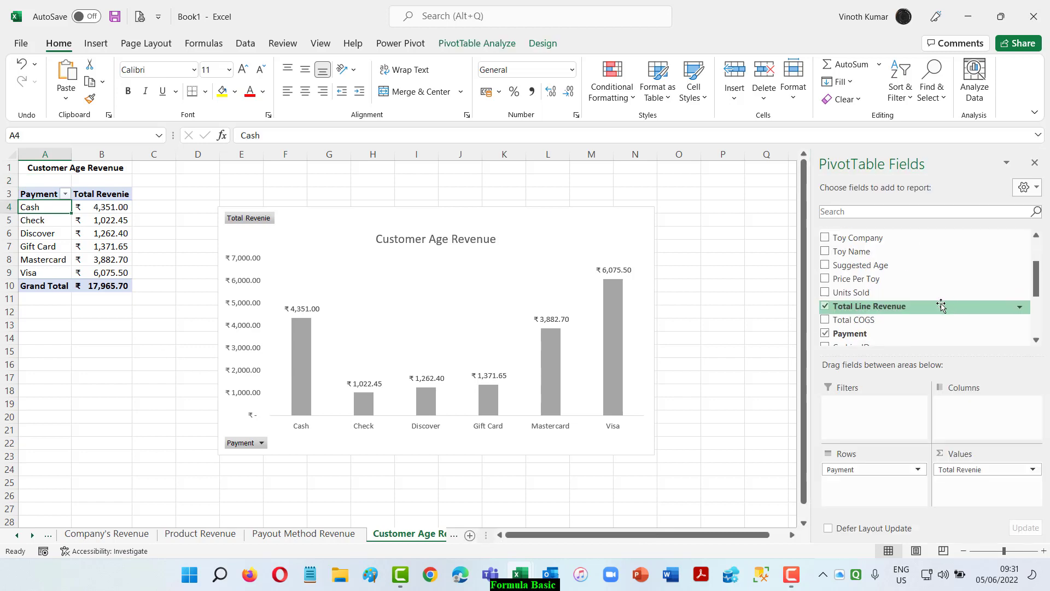
pyautogui.click(825, 333)
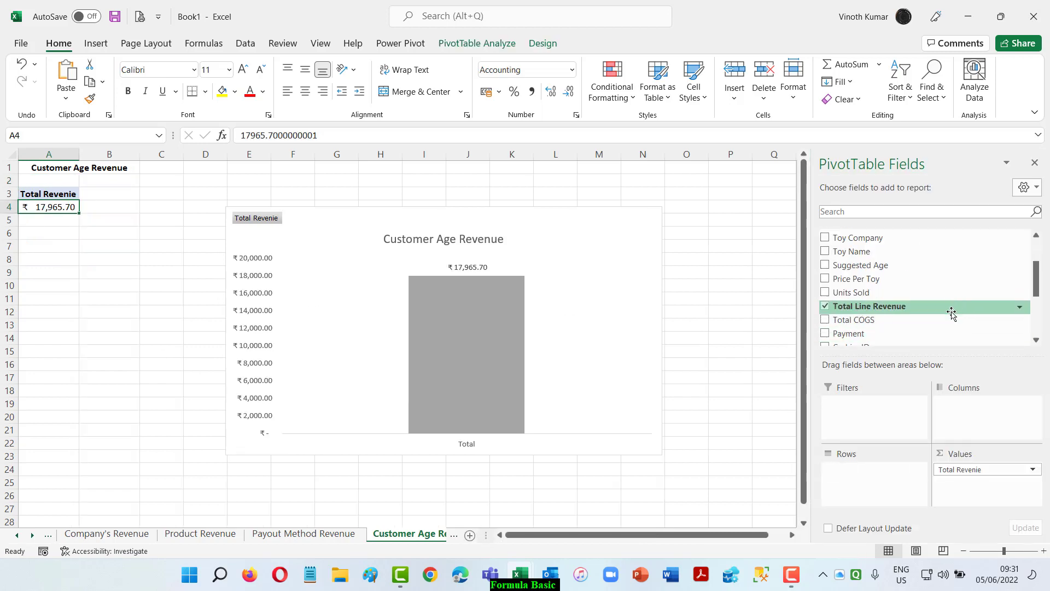
pyautogui.scroll(-2, 952, 312)
pyautogui.scroll(-1, 953, 311)
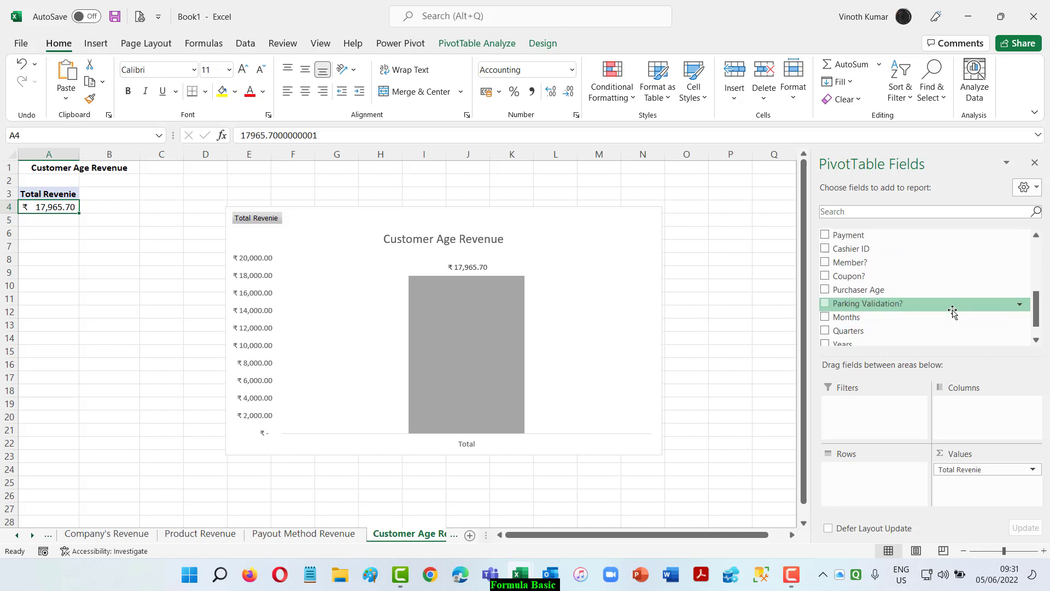
pyautogui.click(827, 291)
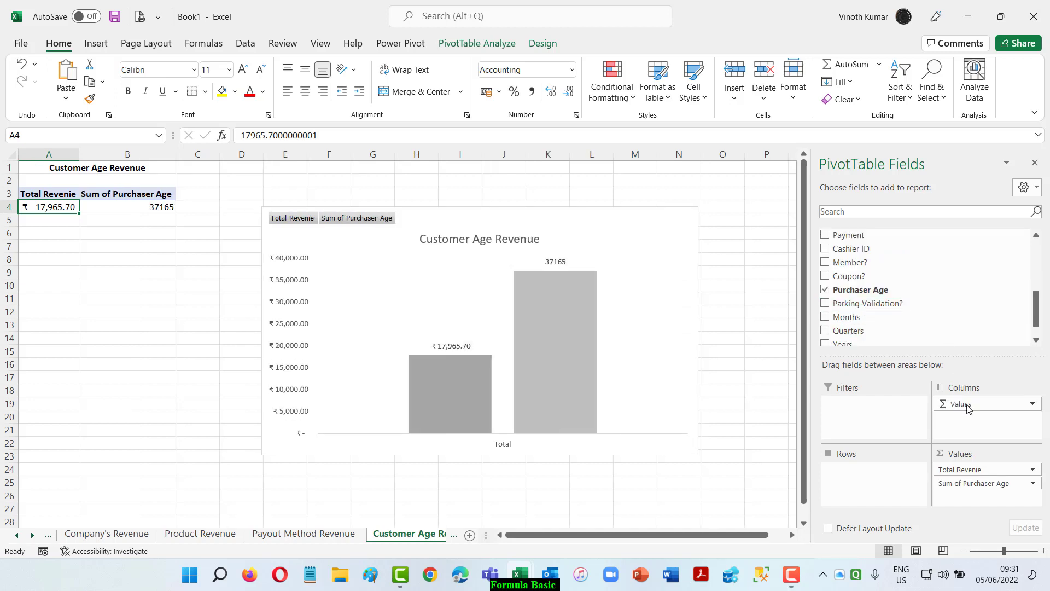
pyautogui.moveTo(972, 480); pyautogui.dragTo(890, 494)
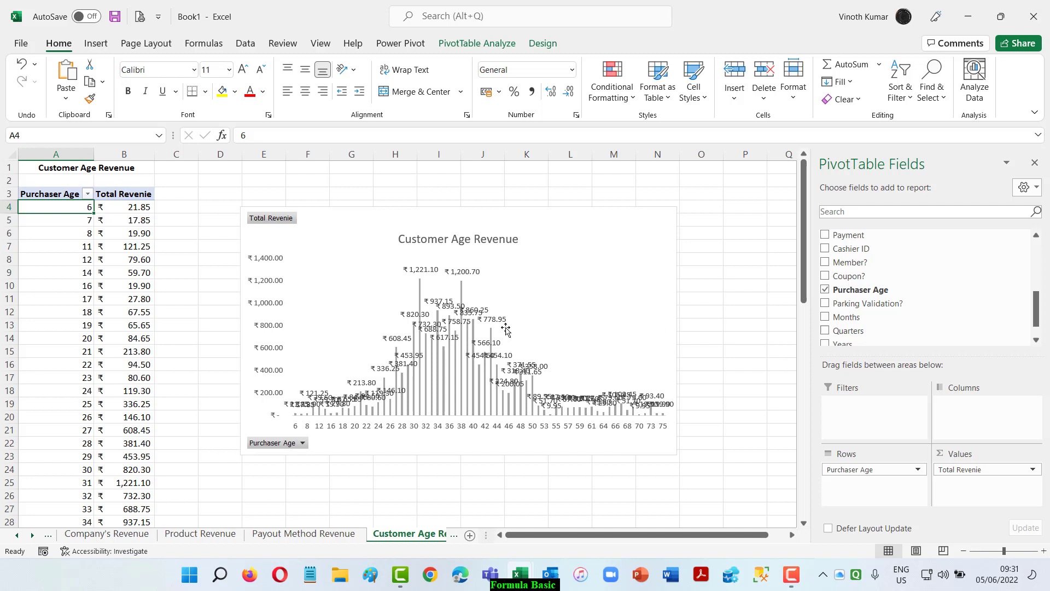
# Open the grouping settings for the Purchaser Age values in the Customer Age Revenue PivotTable.
pyautogui.rightClick(59, 207)
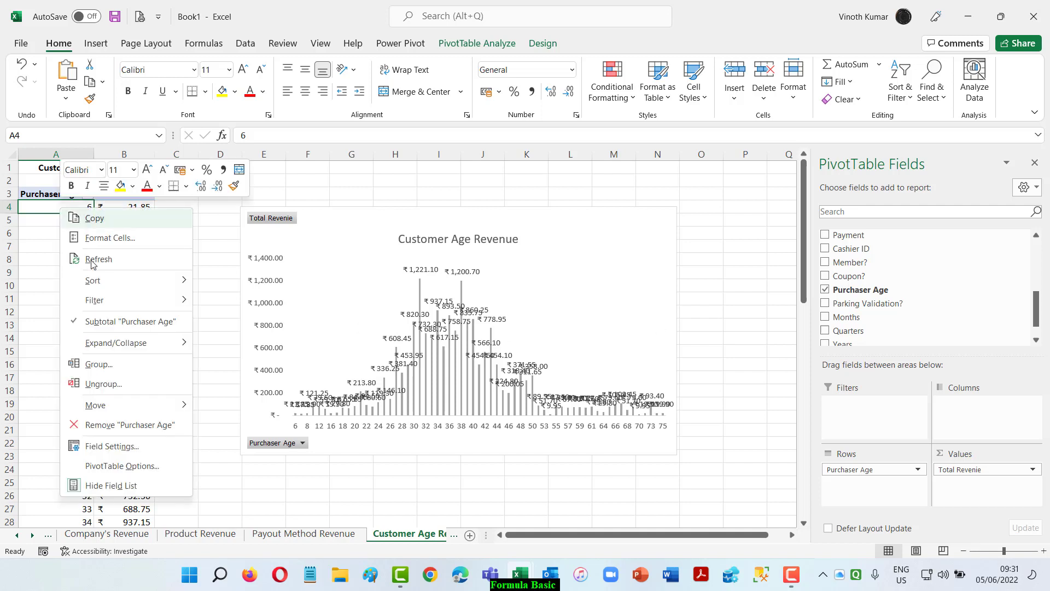
pyautogui.click(117, 366)
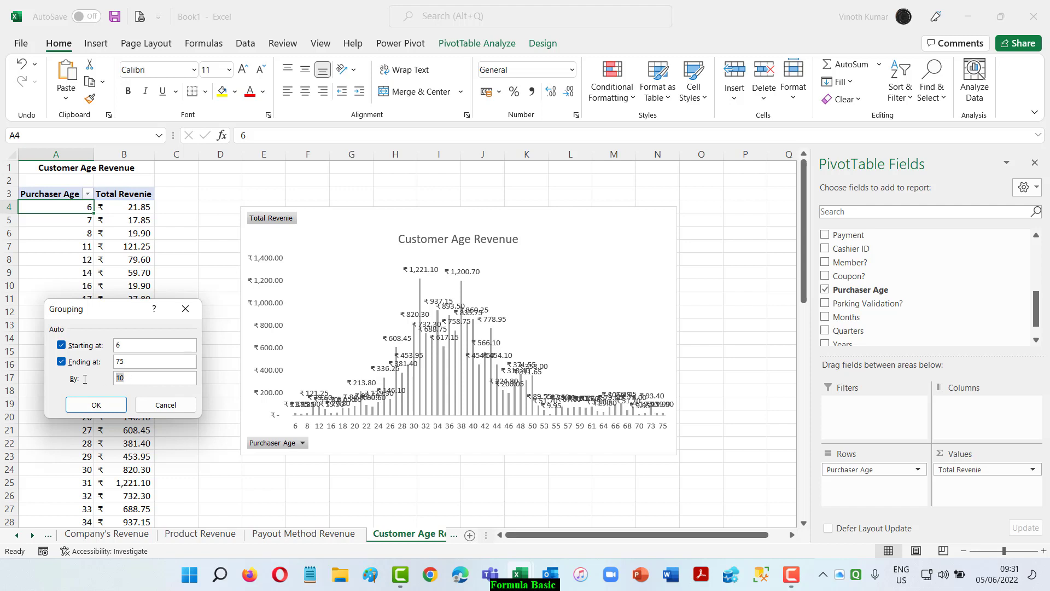
# Group the Purchaser Age values from 6 to 75 in intervals of 5 and move the chart closer to the PivotTable.
pyautogui.click(90, 405)
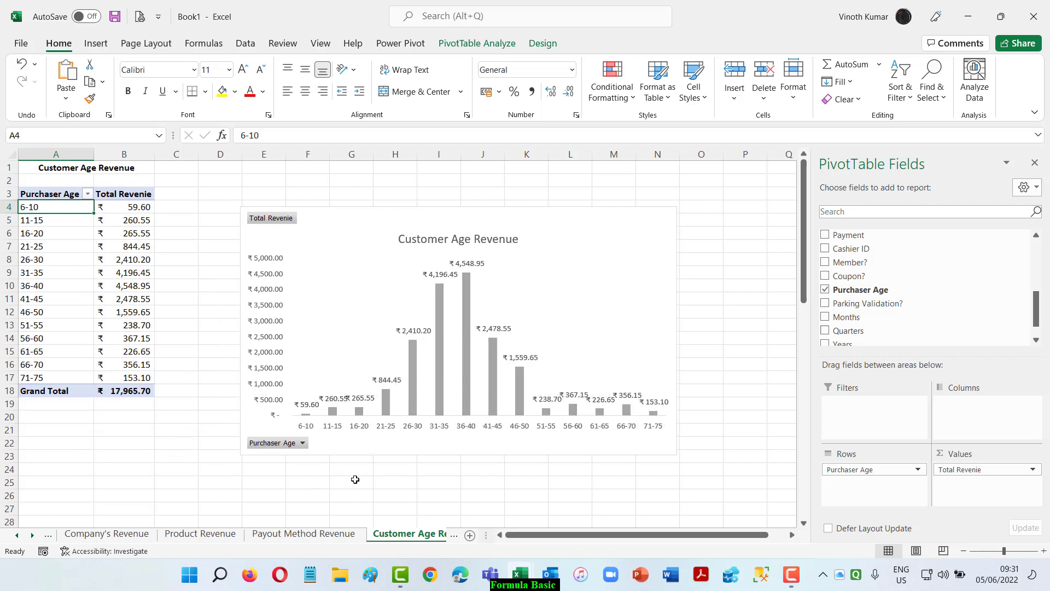
pyautogui.moveTo(349, 220); pyautogui.dragTo(326, 207)
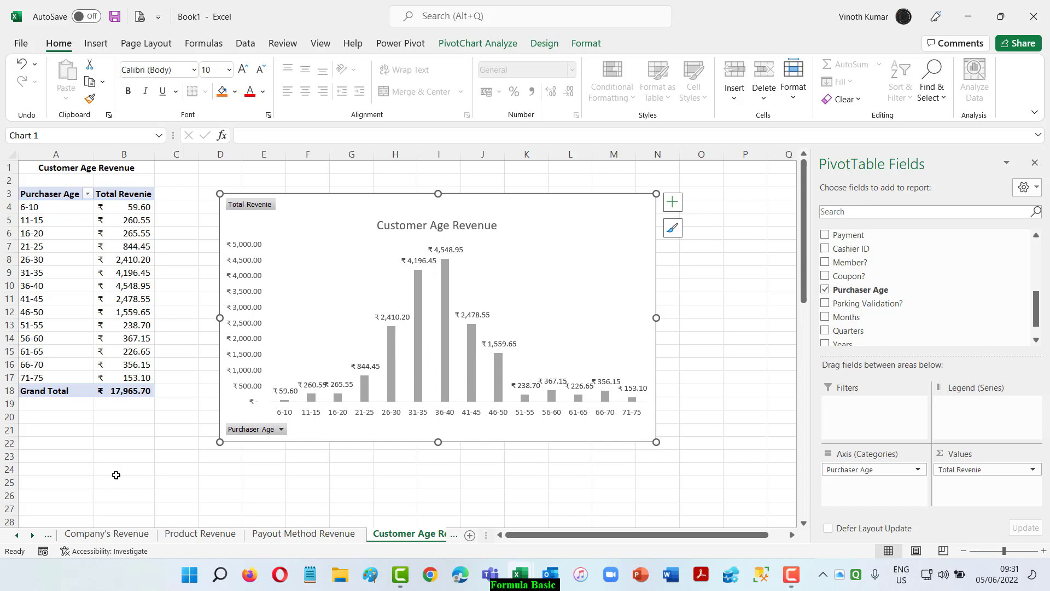
# Recolor the Customer Age Revenue chart's columns with the light blue monochromatic palette.
pyautogui.click(445, 277)
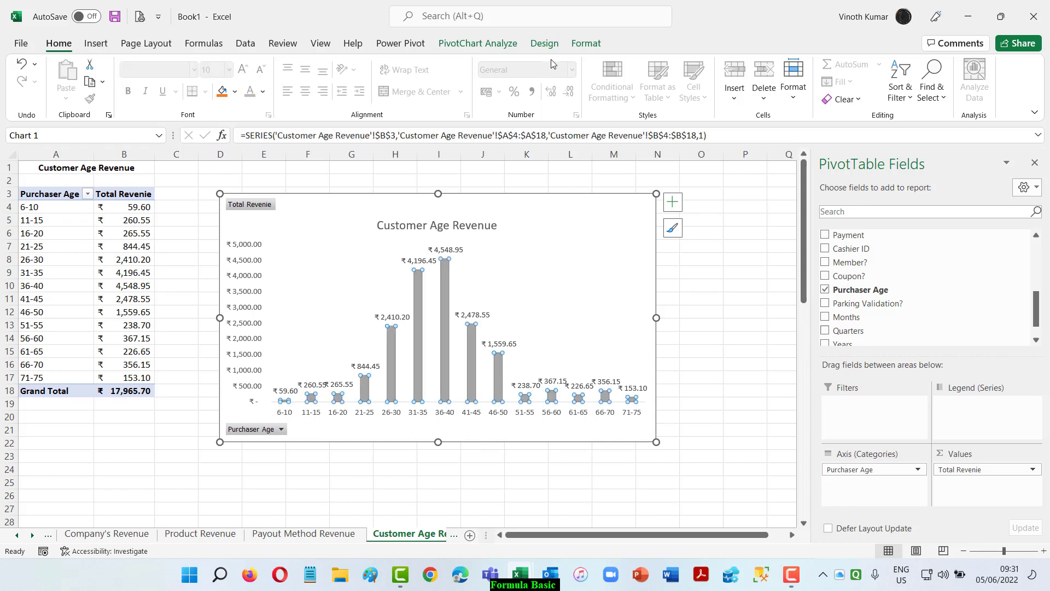
pyautogui.click(544, 43)
pyautogui.click(116, 82)
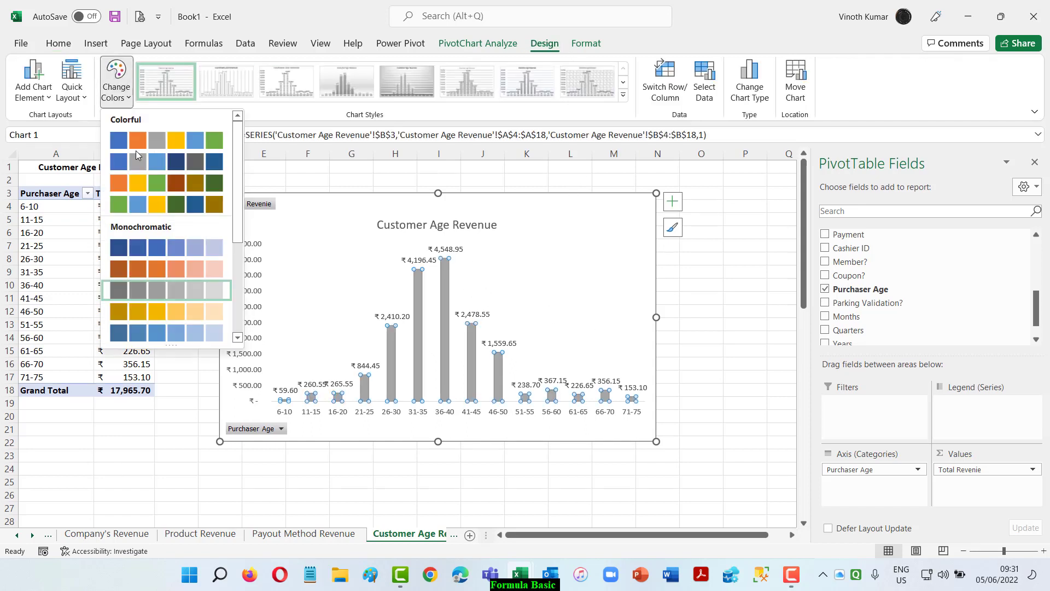
pyautogui.click(200, 337)
pyautogui.click(735, 269)
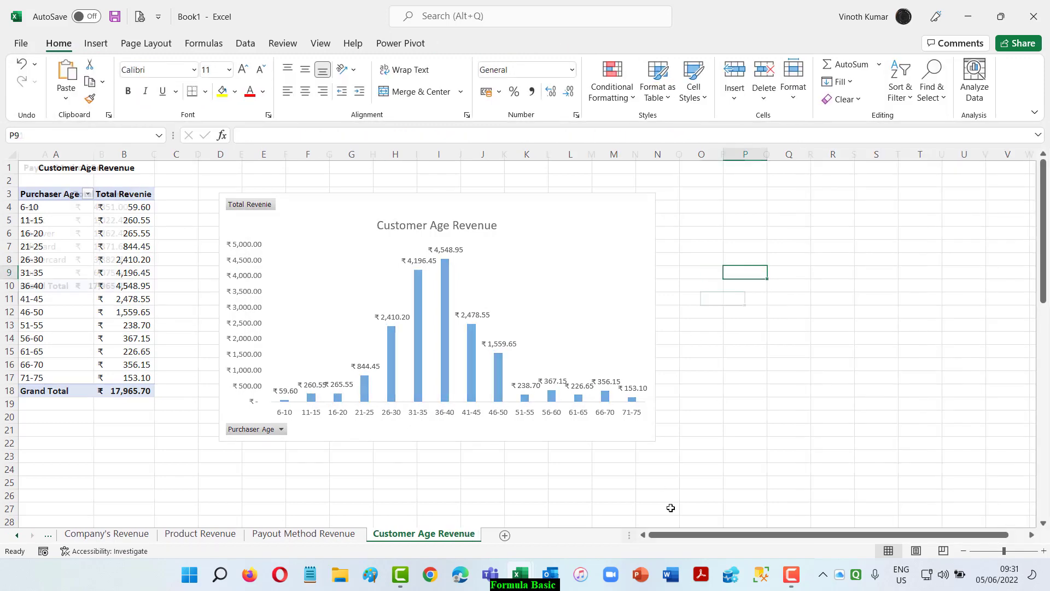
# Remove the Months field from the PivotTable on the Monthly Revenue sheet, leaving only Years in the rows.
pyautogui.hotkey('ctrl', 'pageup')
pyautogui.hotkey('ctrl', 'pageup')
pyautogui.hotkey('ctrl', 'pageup')
pyautogui.hotkey('ctrl', 'pageup')
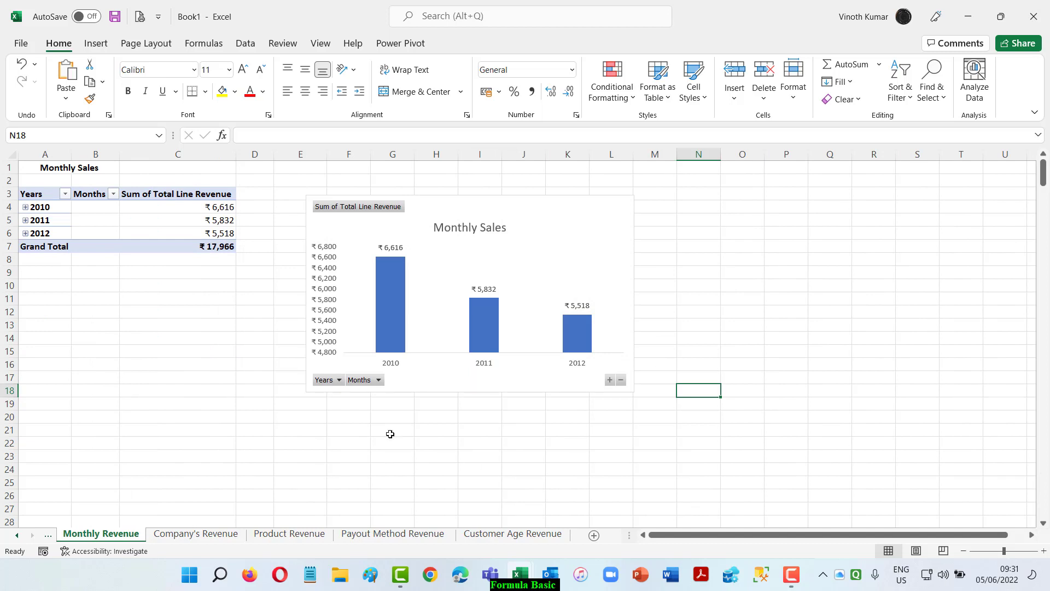
pyautogui.click(51, 194)
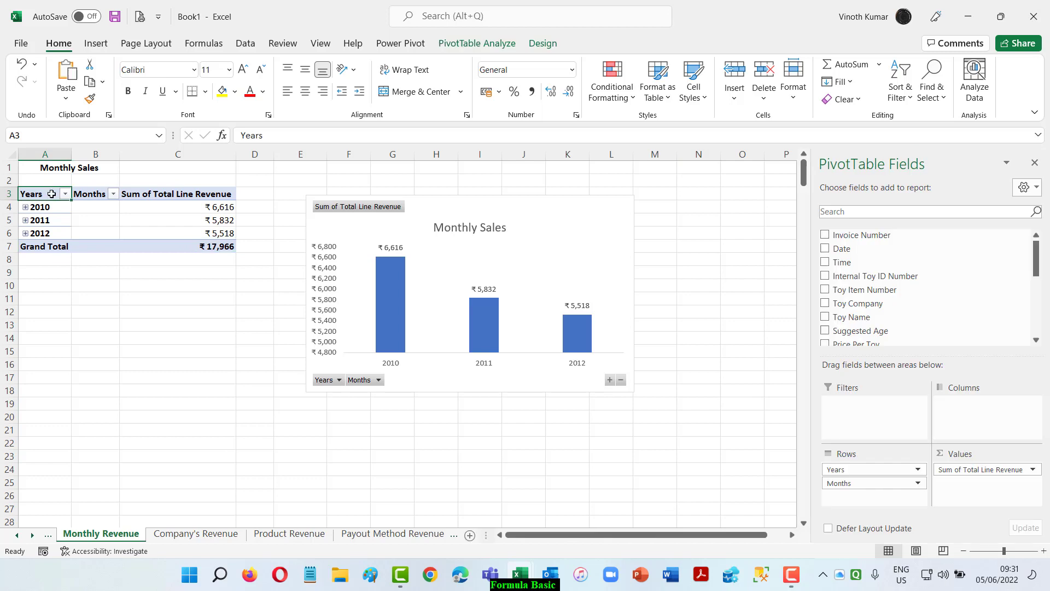
pyautogui.scroll(-4, 884, 302)
pyautogui.click(825, 318)
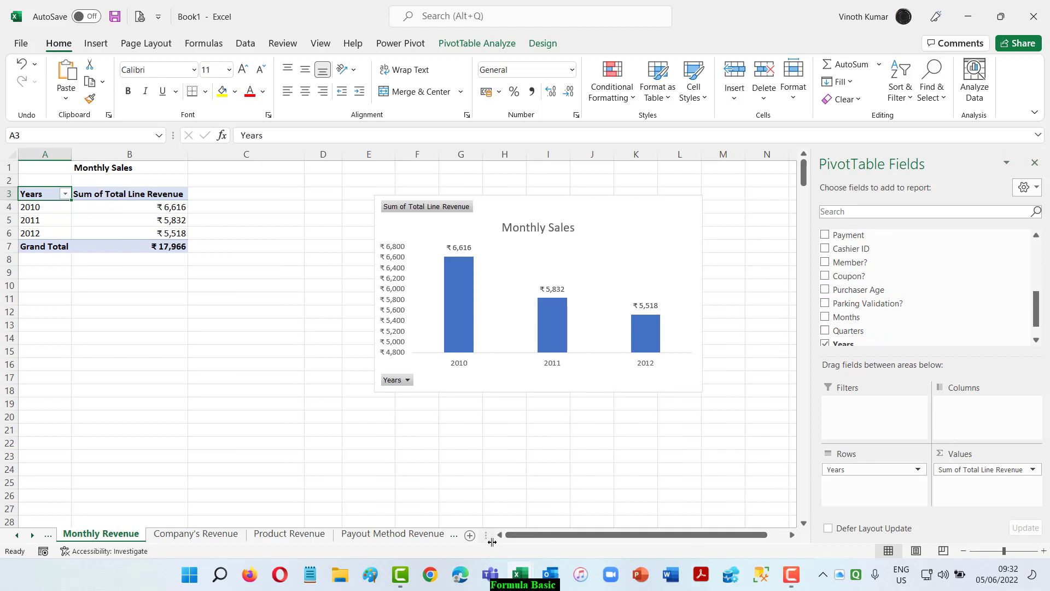
# Add a new worksheet and name it Revenue DashBoard.
pyautogui.moveTo(490, 540); pyautogui.dragTo(661, 549)
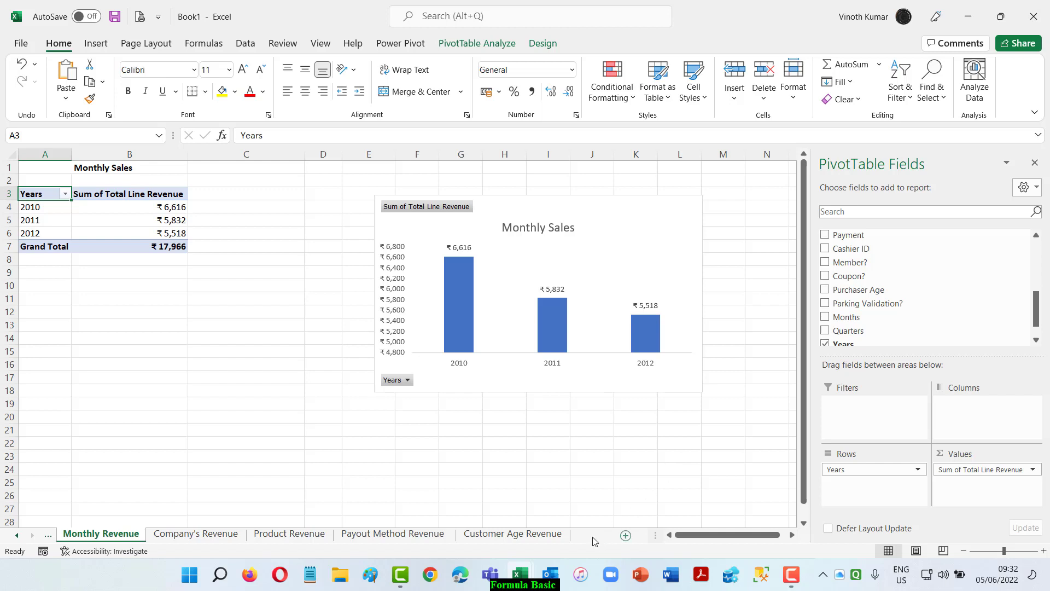
pyautogui.click(595, 535)
pyautogui.doubleClick(170, 533)
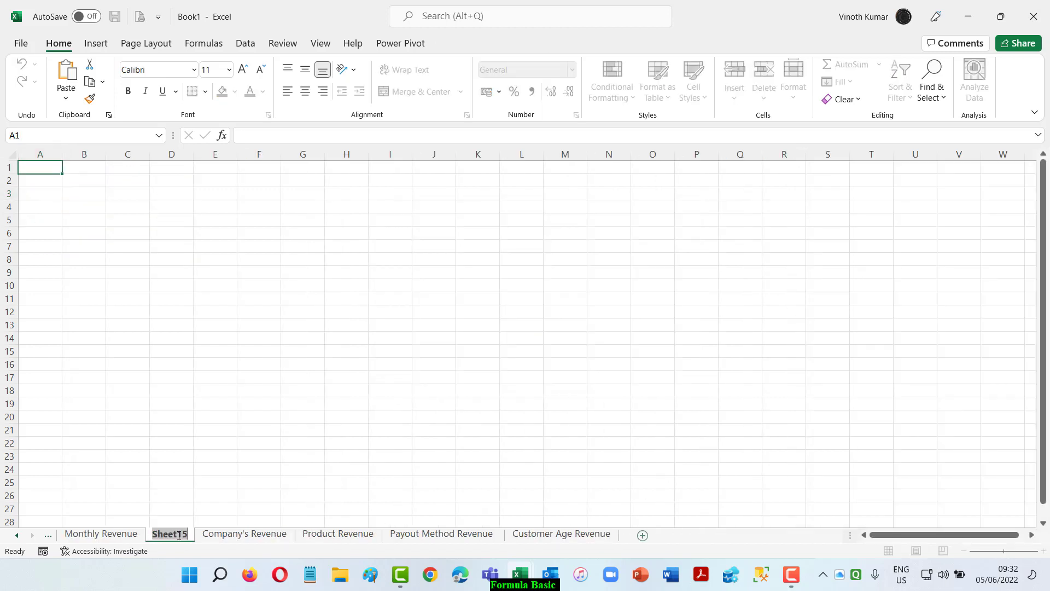
pyautogui.write('Dash')
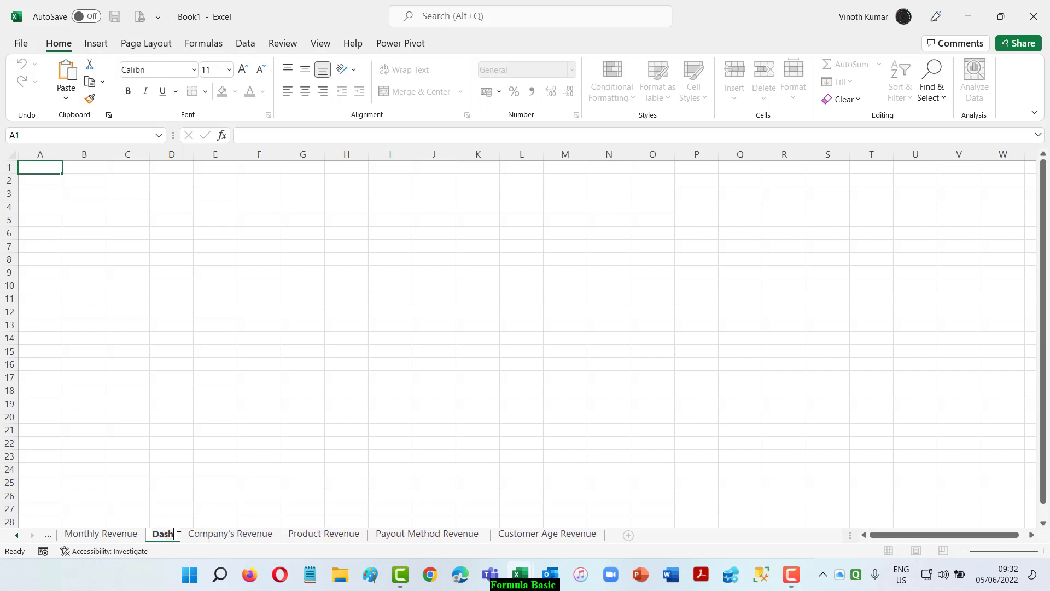
pyautogui.write('Board')
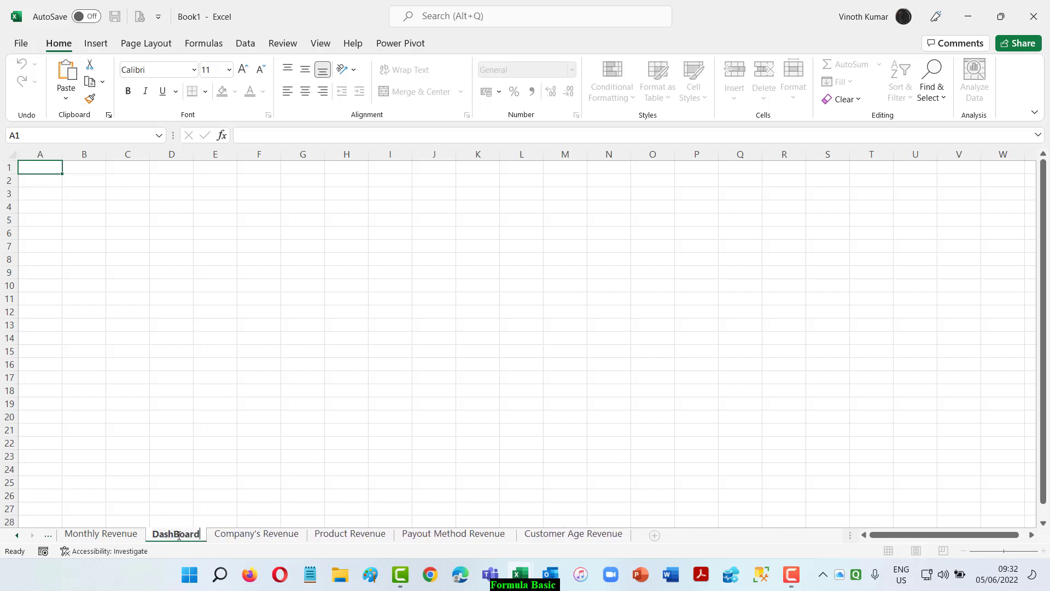
pyautogui.write('Reve')
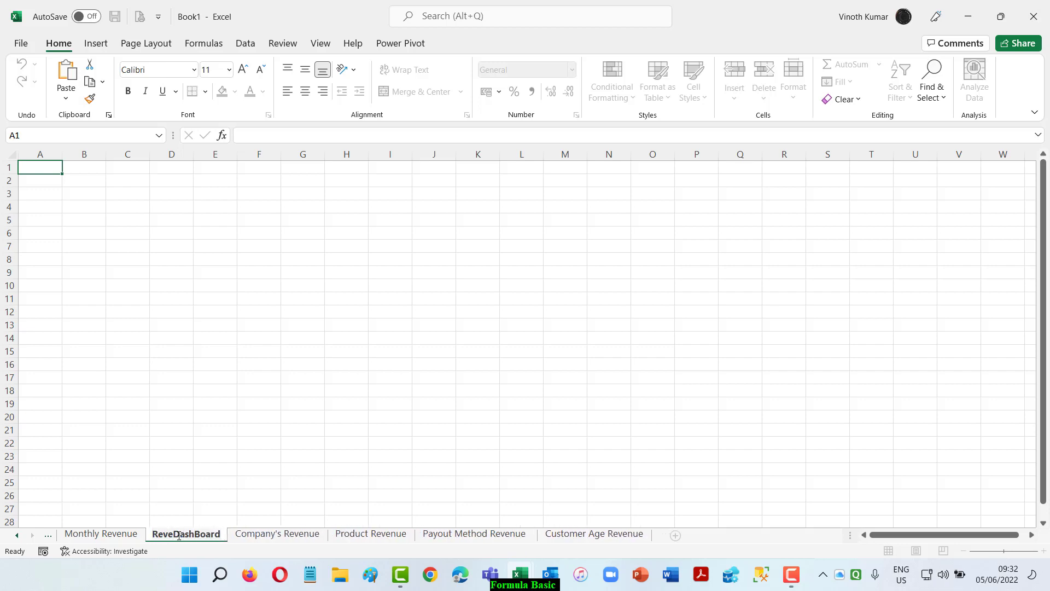
pyautogui.write('nue')
pyautogui.press('Return')
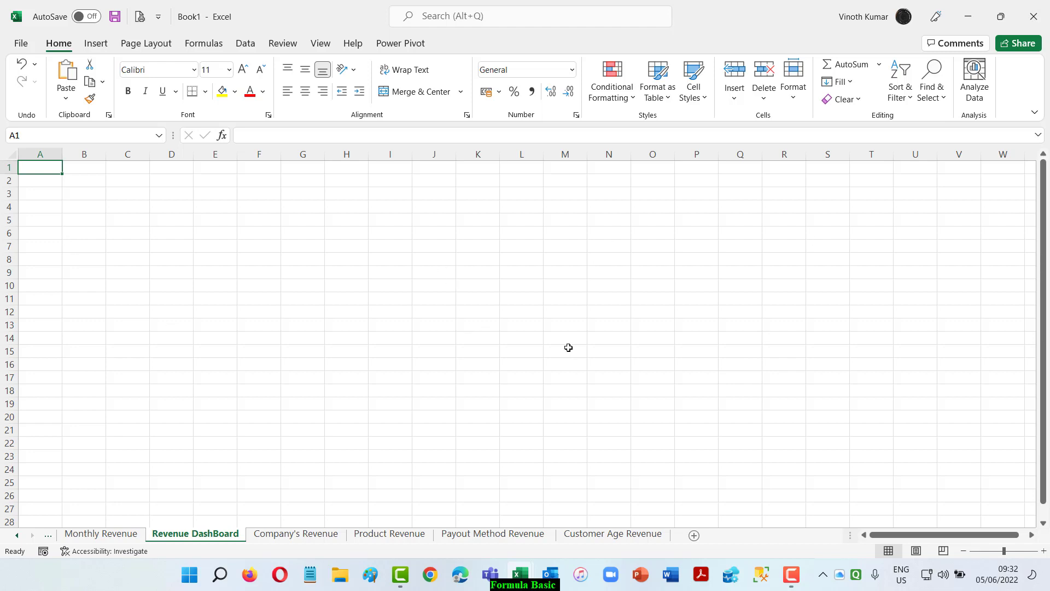
# Hide the gridlines on the Revenue DashBoard sheet and insert a black WordArt title reading Revenue Dashboard.
pyautogui.click(321, 43)
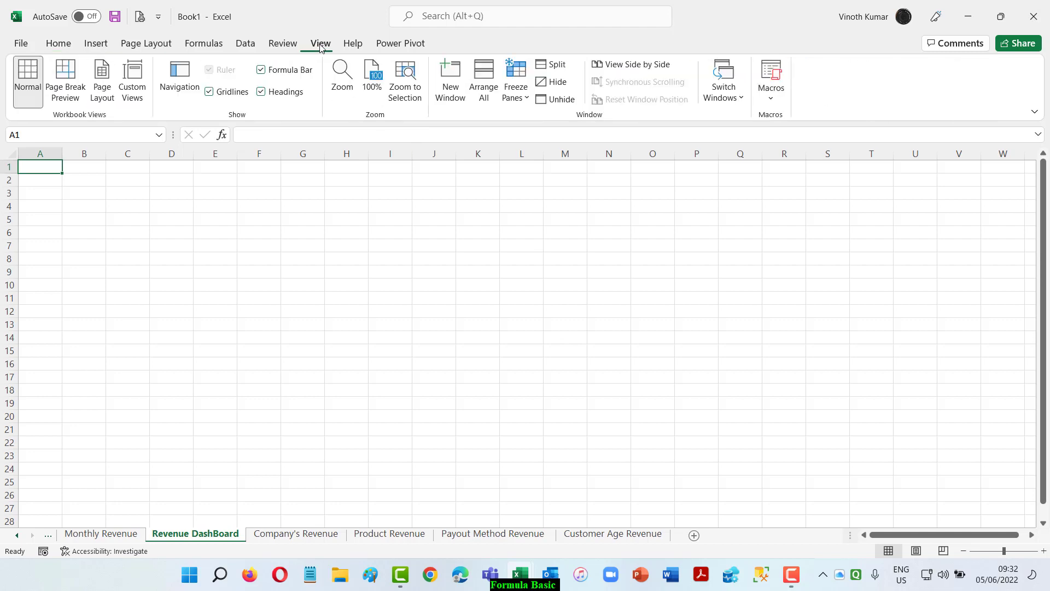
pyautogui.click(210, 91)
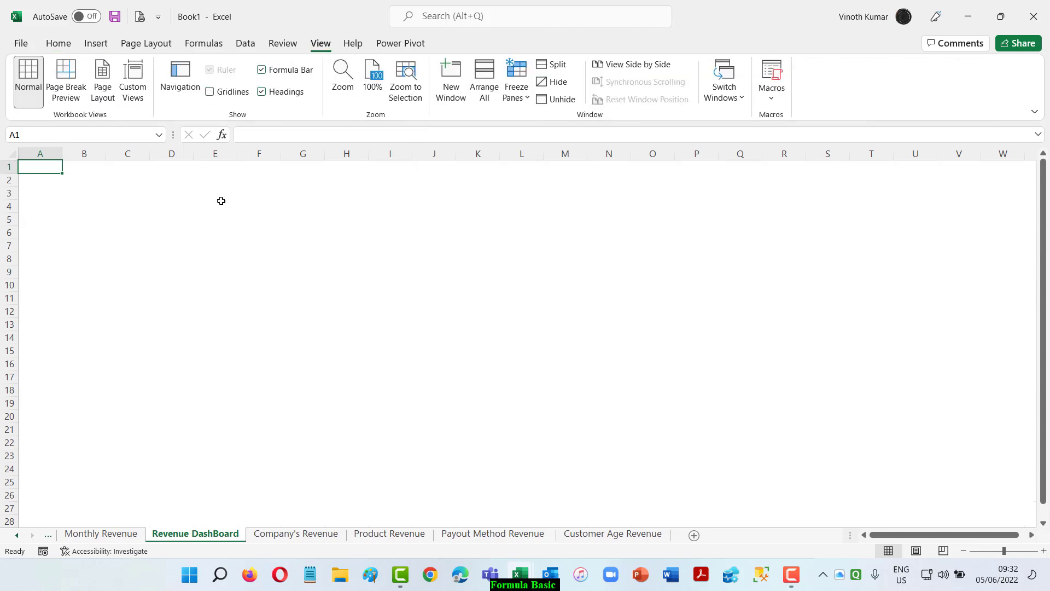
pyautogui.click(96, 44)
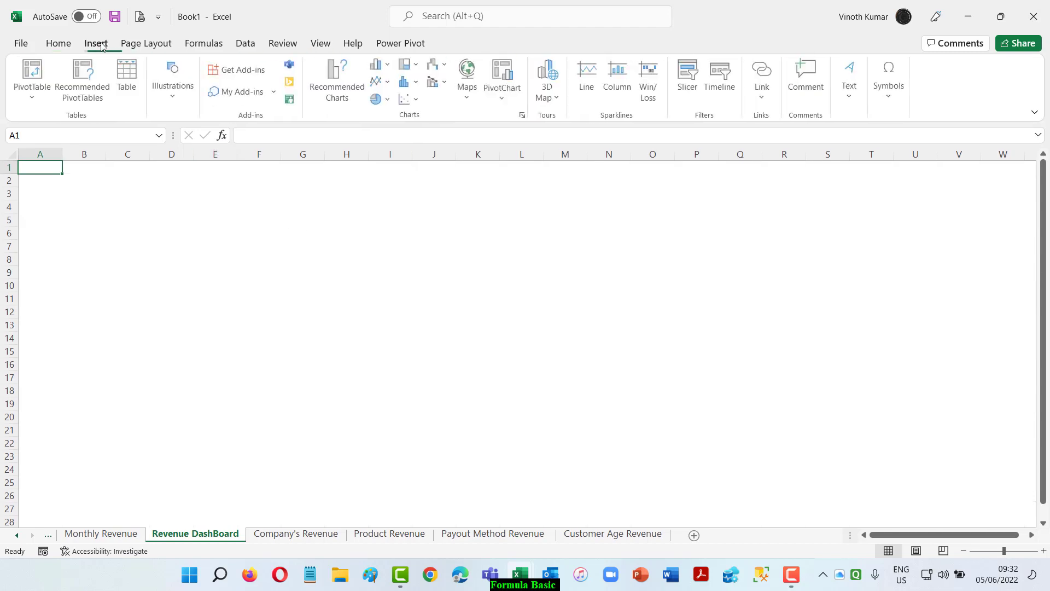
pyautogui.click(850, 87)
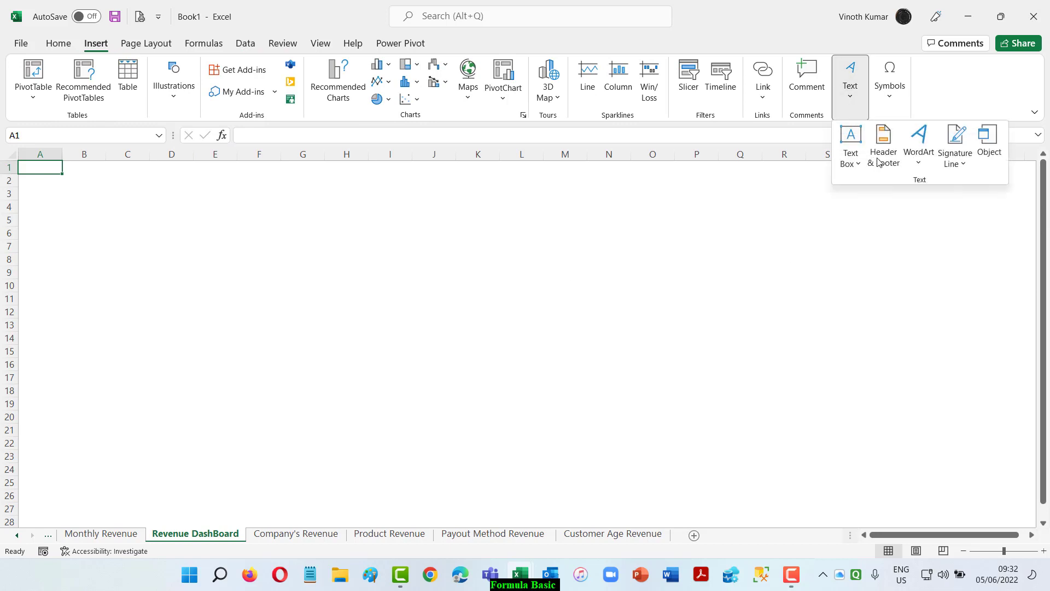
pyautogui.click(916, 164)
pyautogui.click(863, 197)
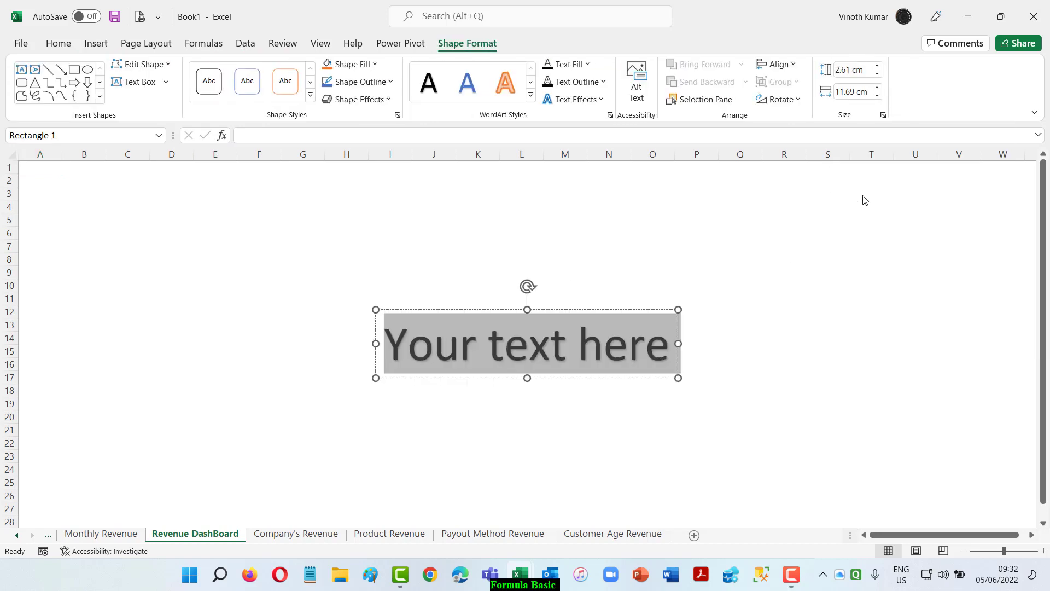
pyautogui.press('BackSpace')
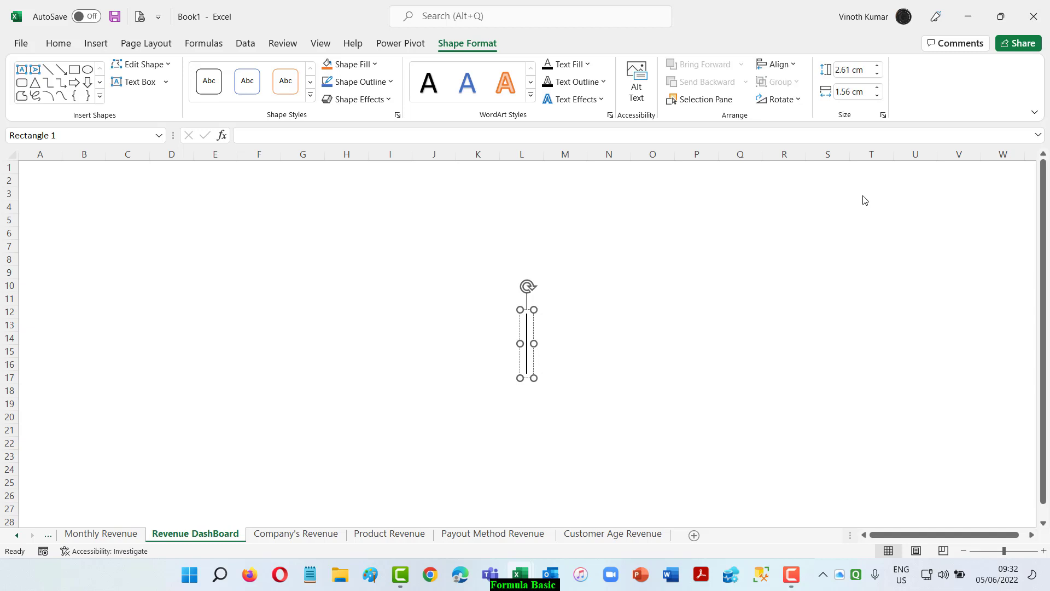
pyautogui.write('Revce')
pyautogui.press('BackSpace')
pyautogui.press('BackSpace')
pyautogui.write('en')
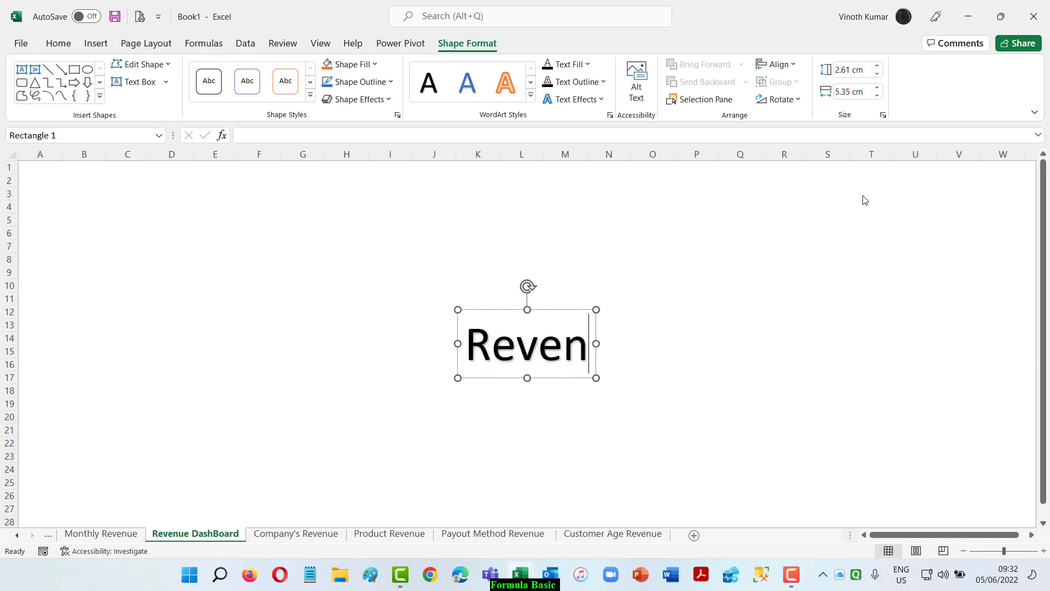
pyautogui.write('ue Dashboard')
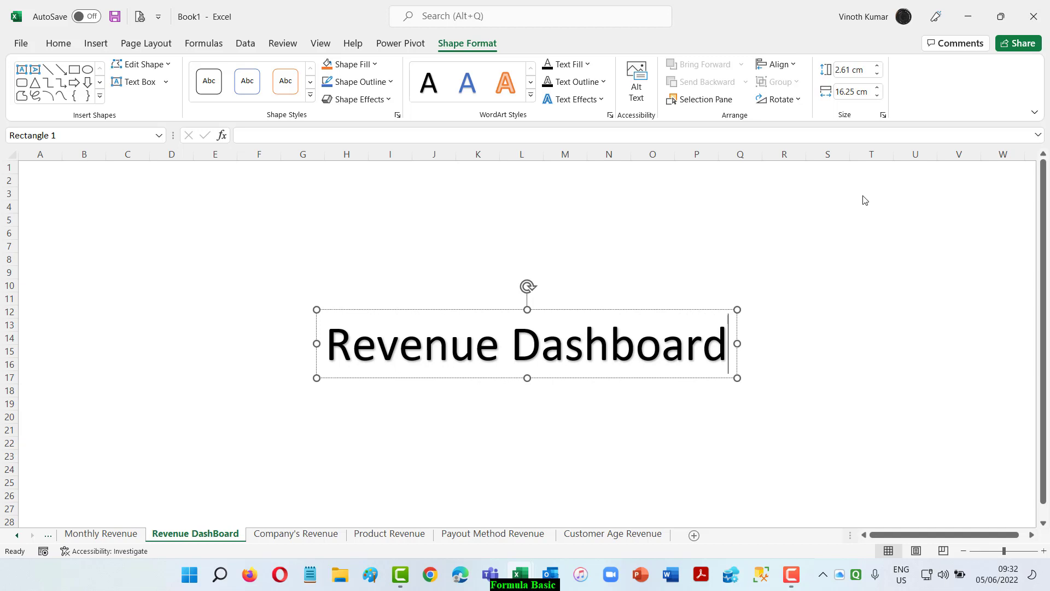
# Shrink the WordArt title's text until its box is about 6.34 cm wide, and place it around columns J to M in rows 2 and 3.
pyautogui.hotkey('ctrl', 'a')
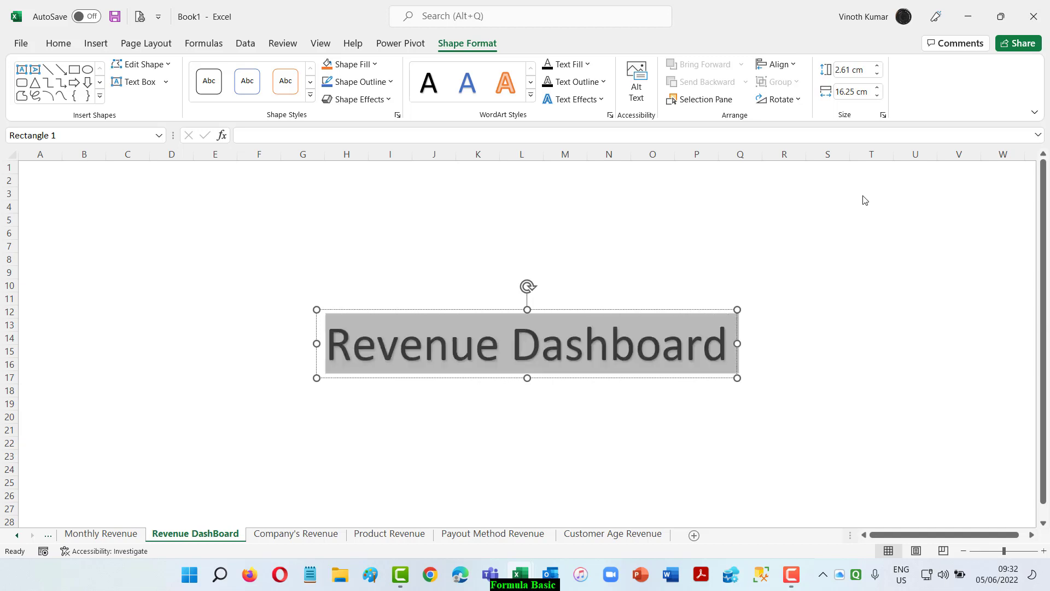
pyautogui.press('ctrl+shift+less')
pyautogui.press('ctrl+shift+less')
pyautogui.press('ctrl+shift+less')
pyautogui.press('ctrl+shift+less')
pyautogui.press('ctrl+shift+less')
pyautogui.press('ctrl+shift+less')
pyautogui.press('ctrl+shift+less')
pyautogui.press('ctrl+shift+less')
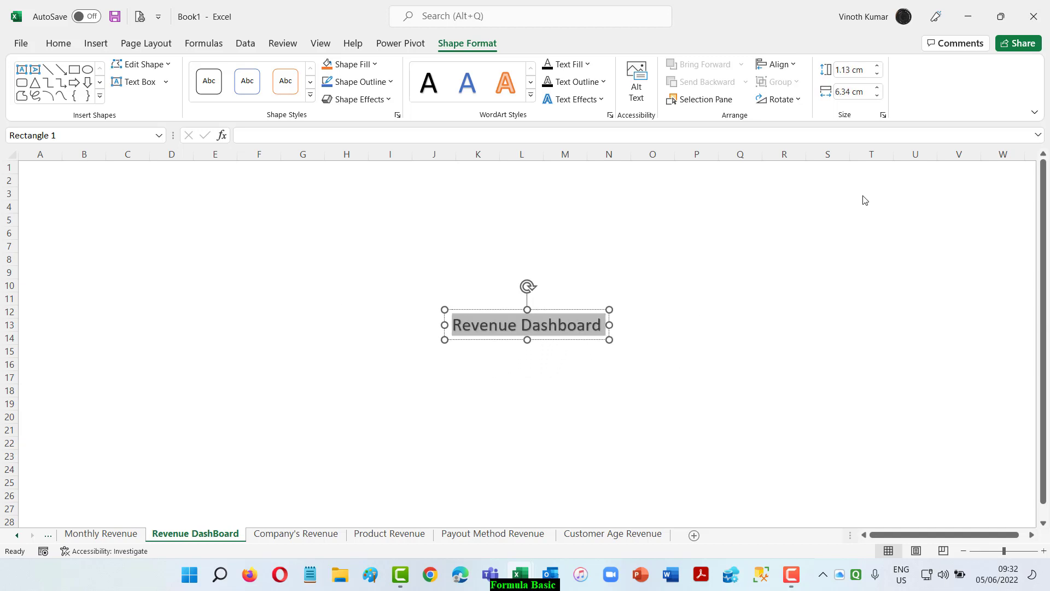
pyautogui.moveTo(549, 313); pyautogui.dragTo(511, 172)
pyautogui.click(655, 273)
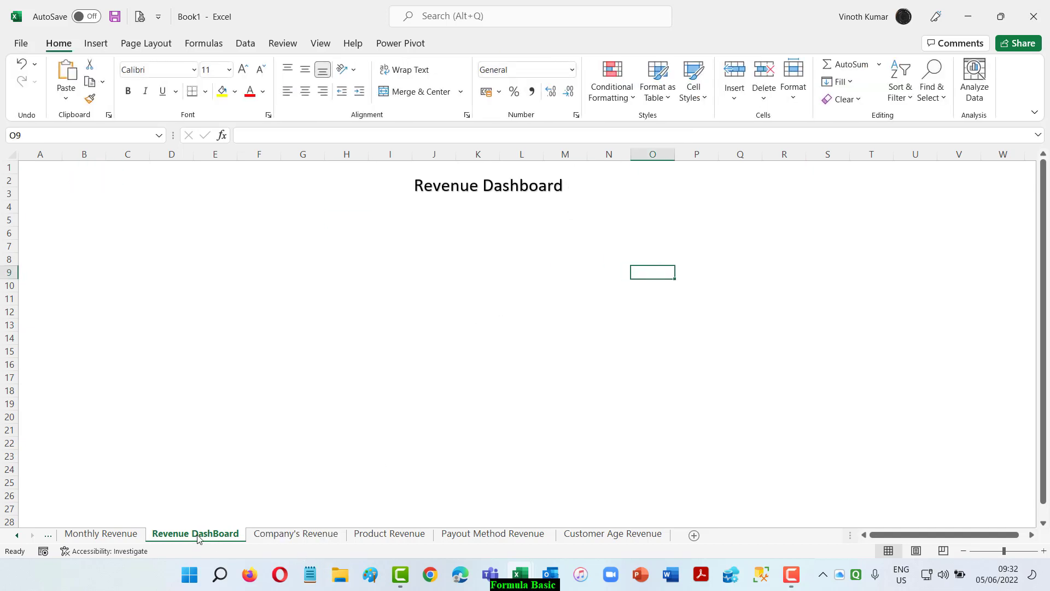
# Reorder the Revenue DashBoard sheet after Customer Age Revenue and move the Monthly Sales chart from Monthly Revenue onto it as an object.
pyautogui.moveTo(658, 519); pyautogui.dragTo(675, 533)
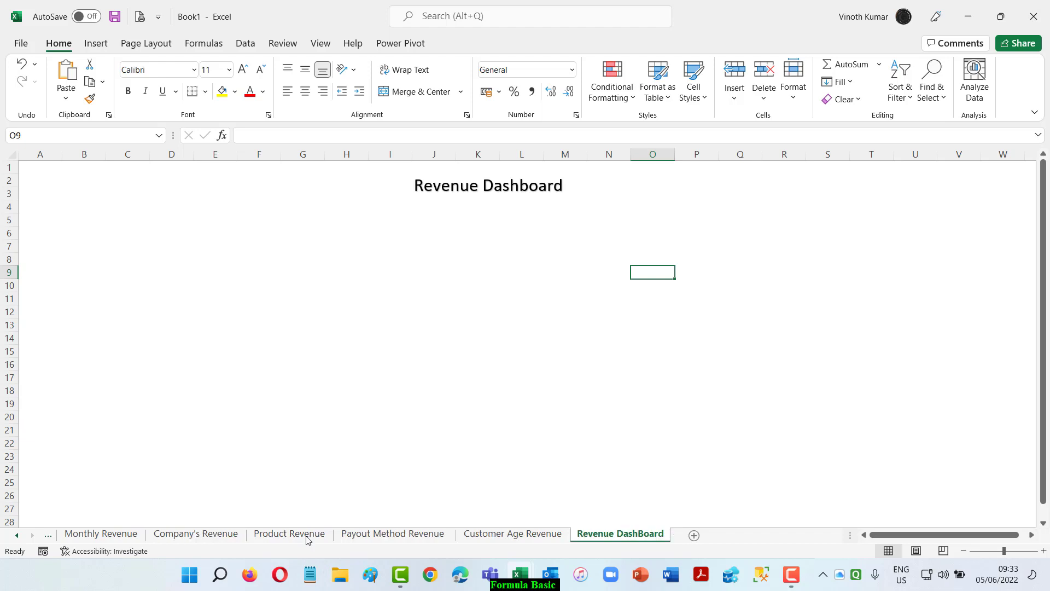
pyautogui.click(101, 535)
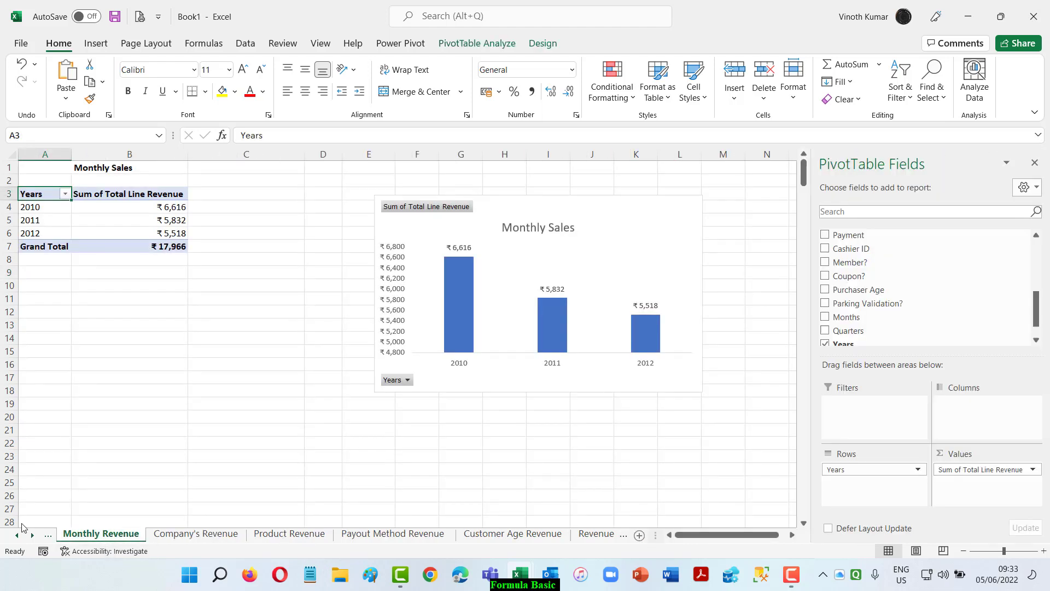
pyautogui.click(618, 209)
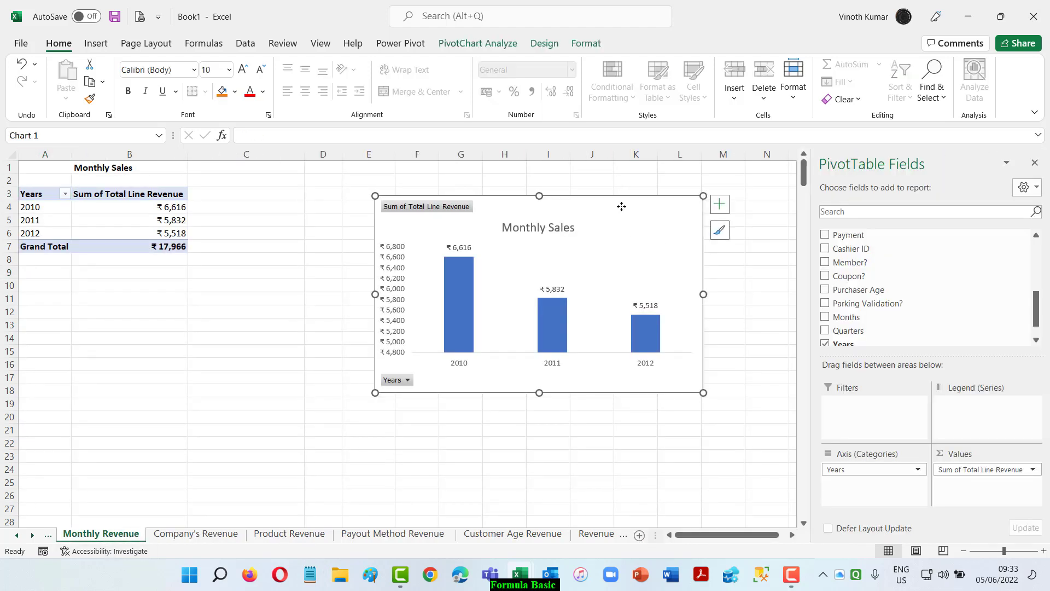
pyautogui.click(552, 43)
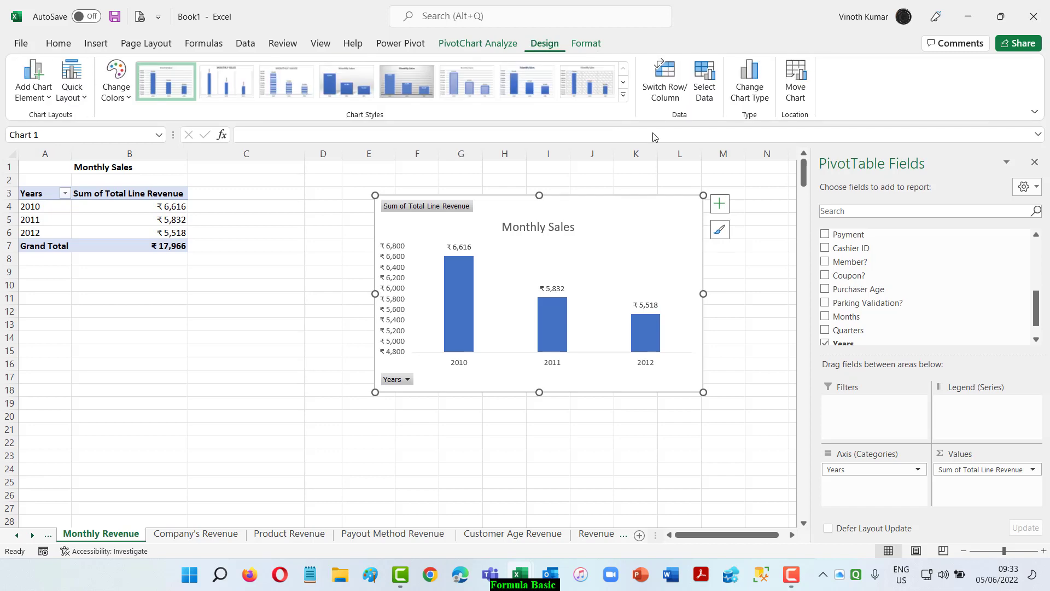
pyautogui.click(799, 82)
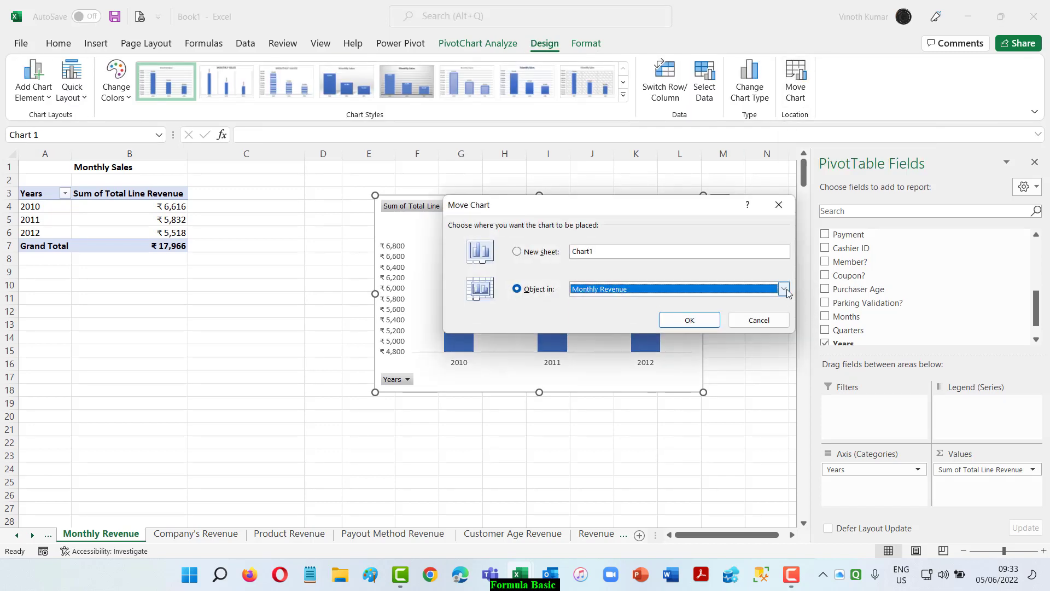
pyautogui.click(784, 289)
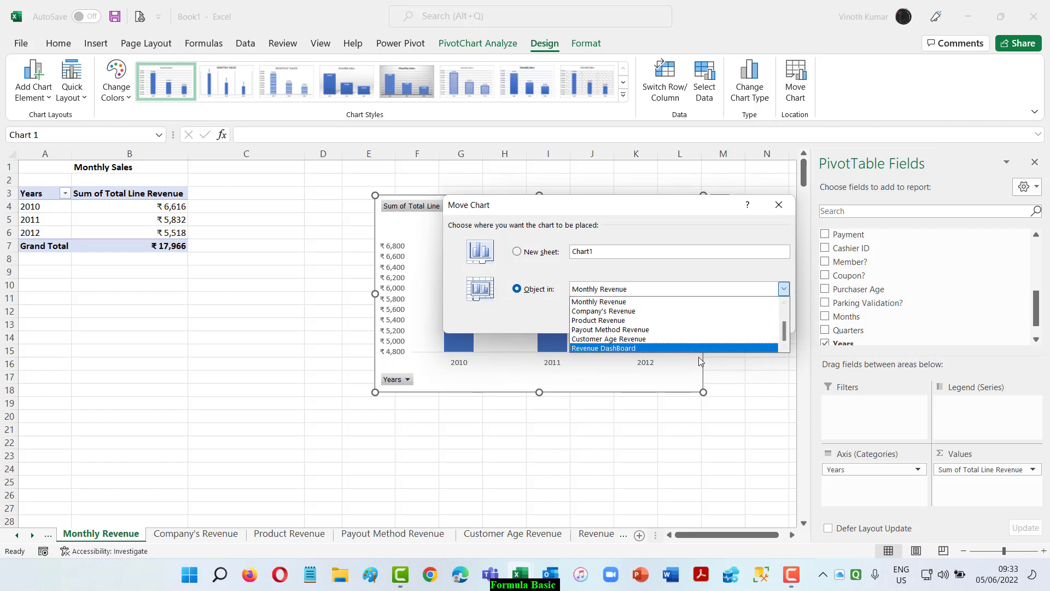
pyautogui.click(693, 349)
pyautogui.click(705, 320)
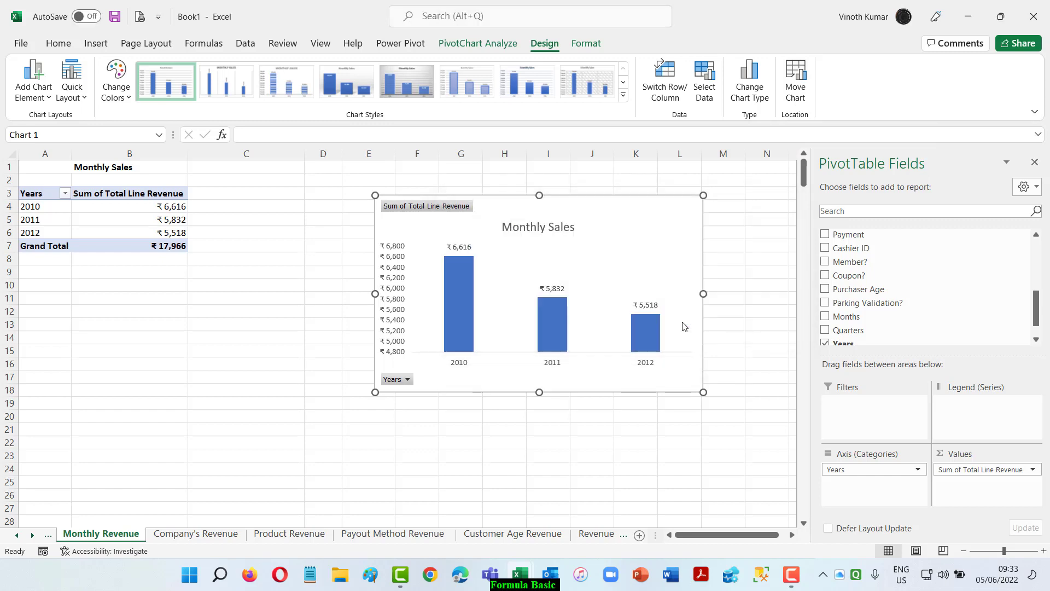
# Place the Monthly Sales chart at the dashboard's left edge and shrink it to cover about A3 to F15.
pyautogui.moveTo(657, 220); pyautogui.dragTo(311, 220)
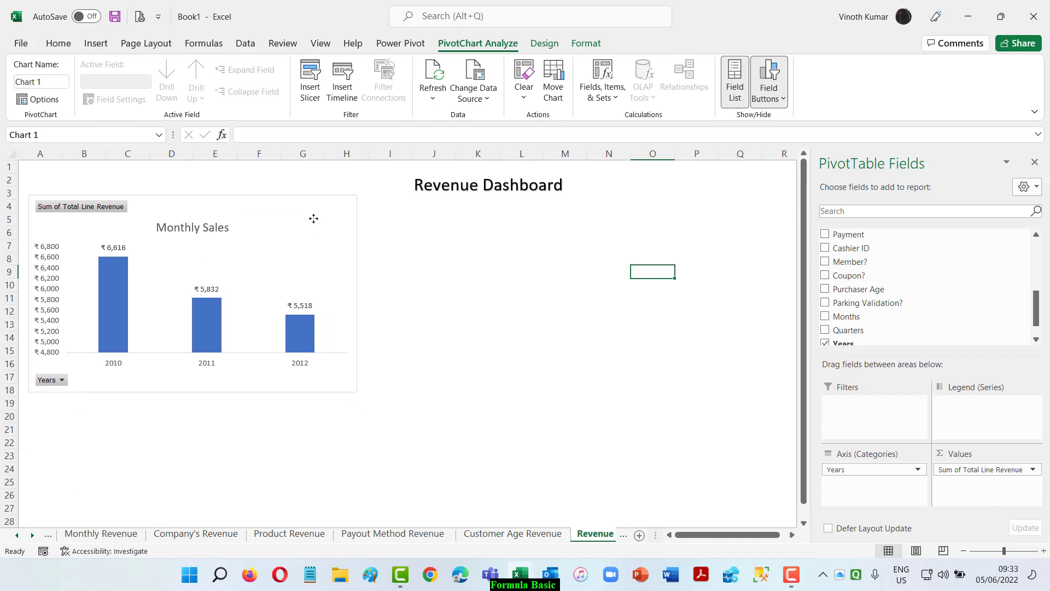
pyautogui.moveTo(356, 392); pyautogui.dragTo(272, 346)
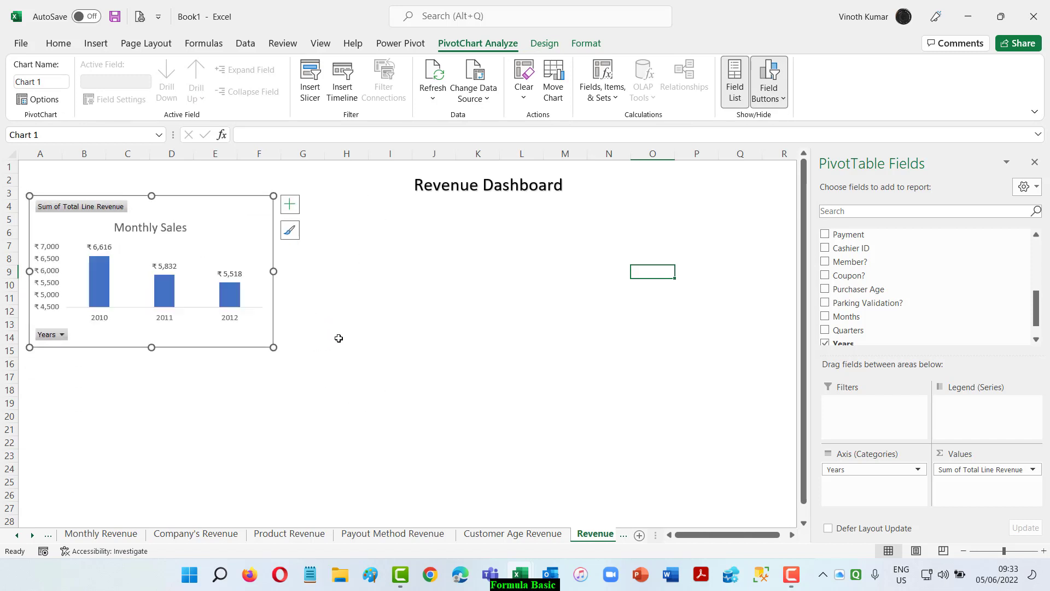
pyautogui.click(339, 337)
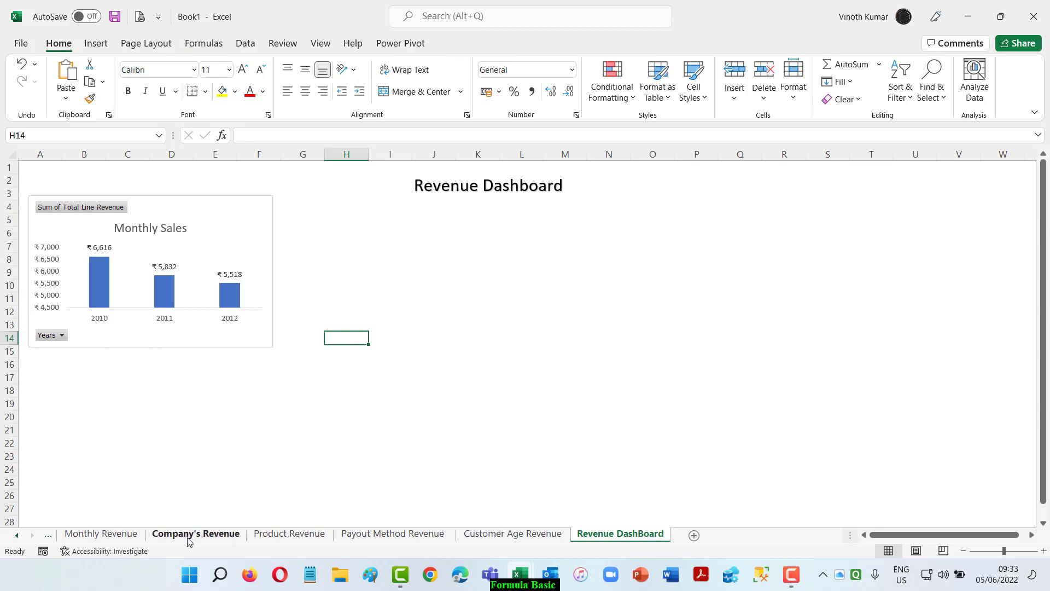
# Move the Company Revenue chart from the Company's Revenue sheet onto the Revenue DashBoard sheet as an object.
pyautogui.click(192, 535)
pyautogui.click(511, 265)
pyautogui.rightClick(510, 264)
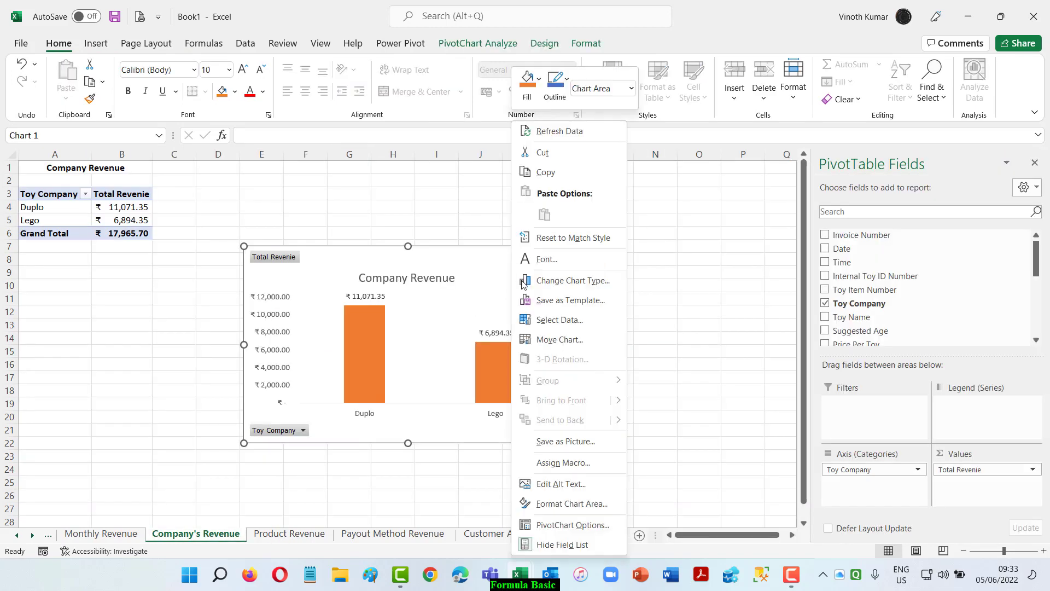
pyautogui.click(570, 335)
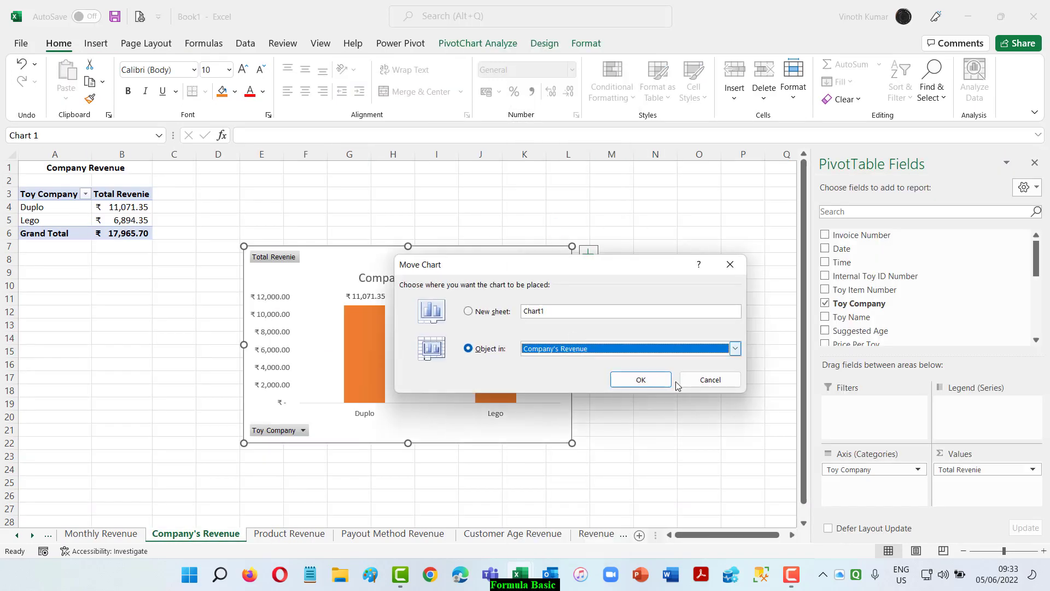
pyautogui.click(735, 348)
pyautogui.moveTo(737, 378); pyautogui.dragTo(667, 411)
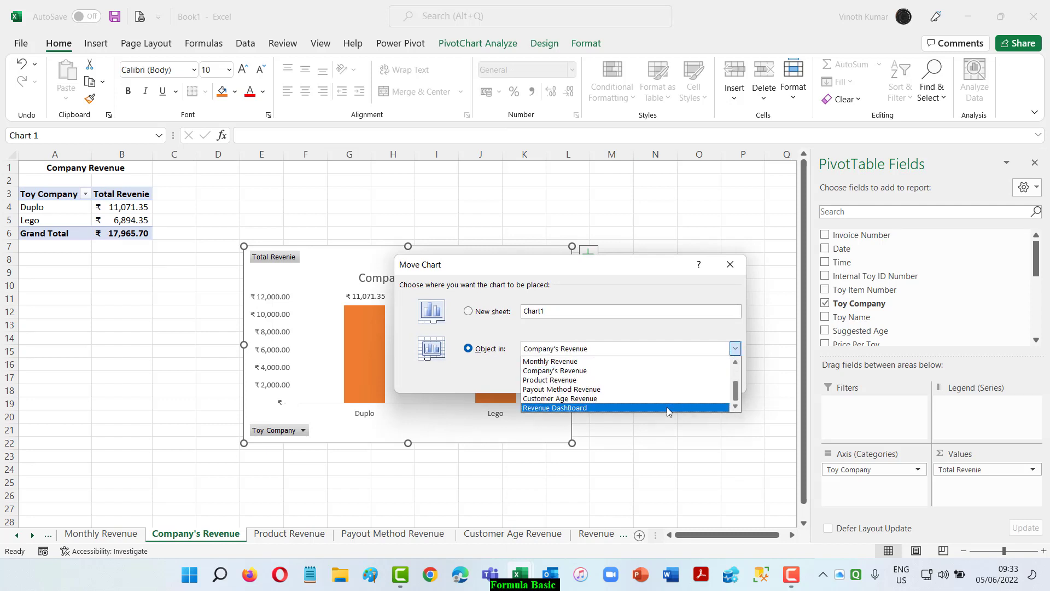
pyautogui.click(638, 408)
pyautogui.click(642, 379)
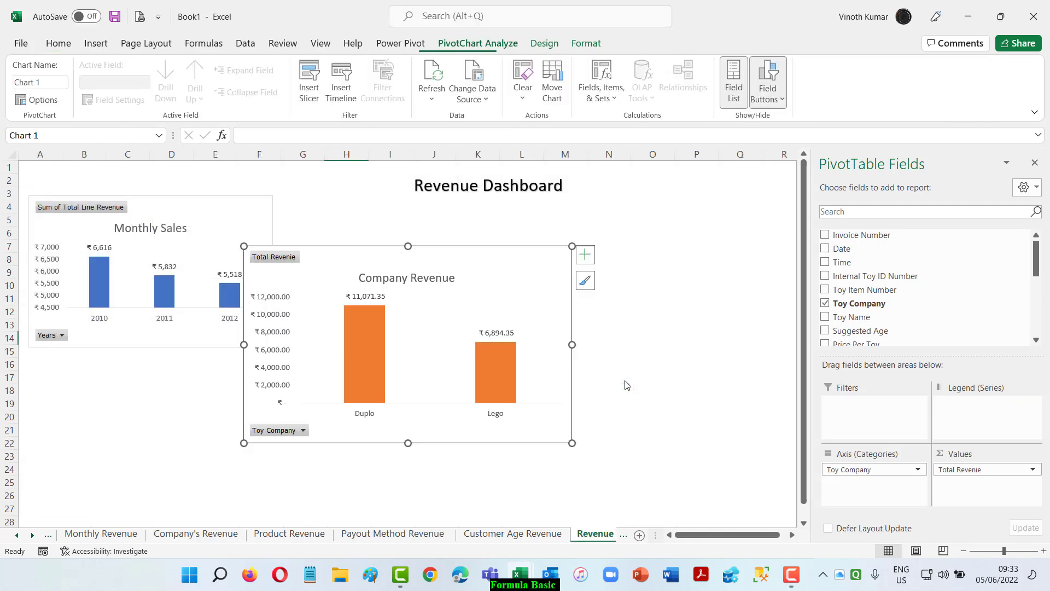
# Place the Company Revenue chart beside Monthly Sales, shrink it to about G3 to L16, and extend Monthly Sales down to row 16.
pyautogui.moveTo(303, 252); pyautogui.dragTo(339, 202)
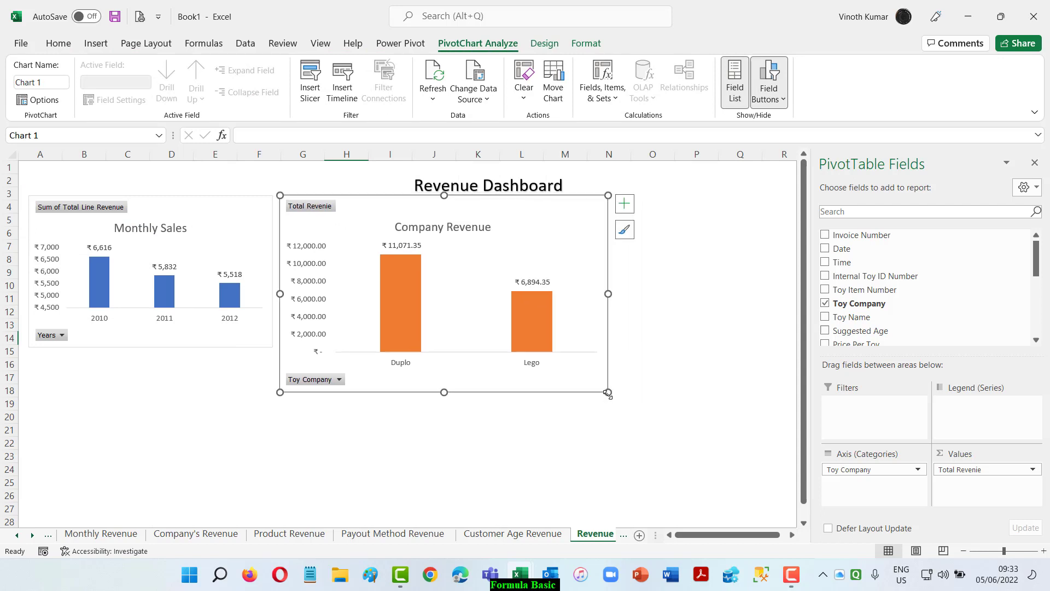
pyautogui.moveTo(607, 393); pyautogui.dragTo(551, 365)
pyautogui.click(651, 363)
pyautogui.click(544, 335)
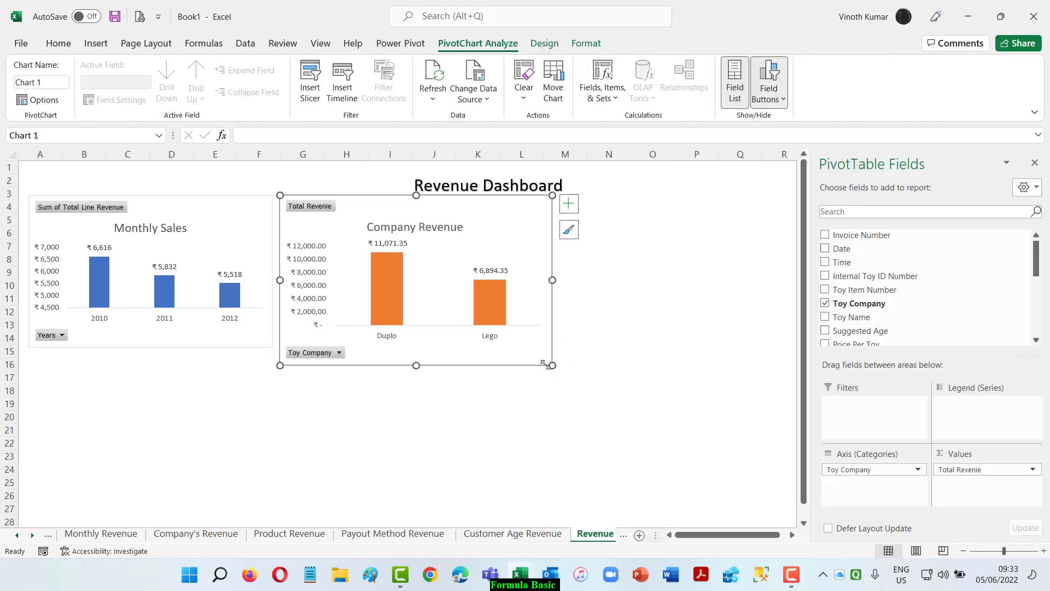
pyautogui.moveTo(226, 349); pyautogui.dragTo(275, 364)
pyautogui.click(346, 403)
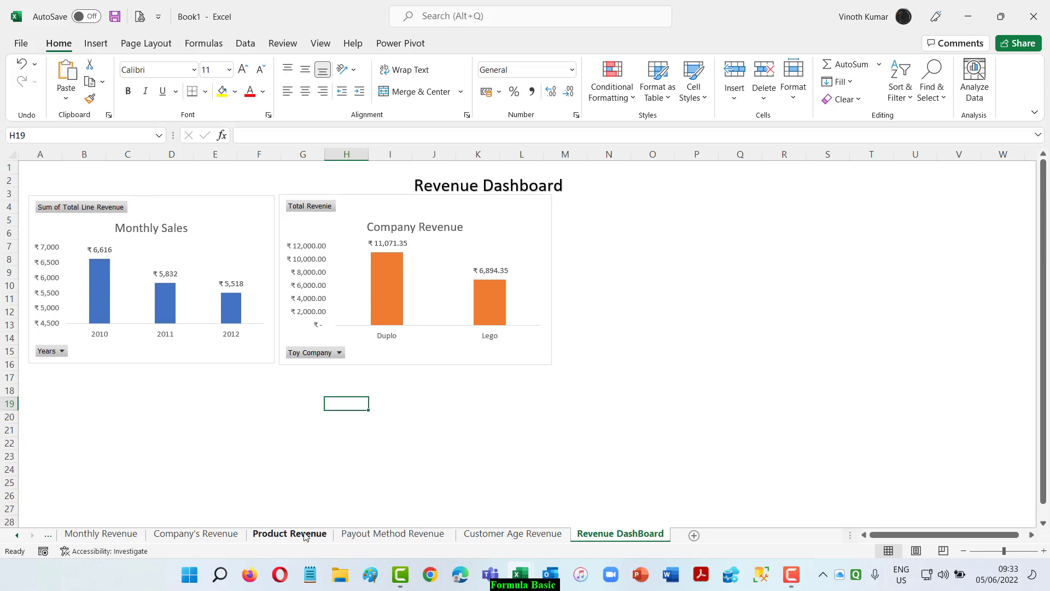
pyautogui.click(304, 534)
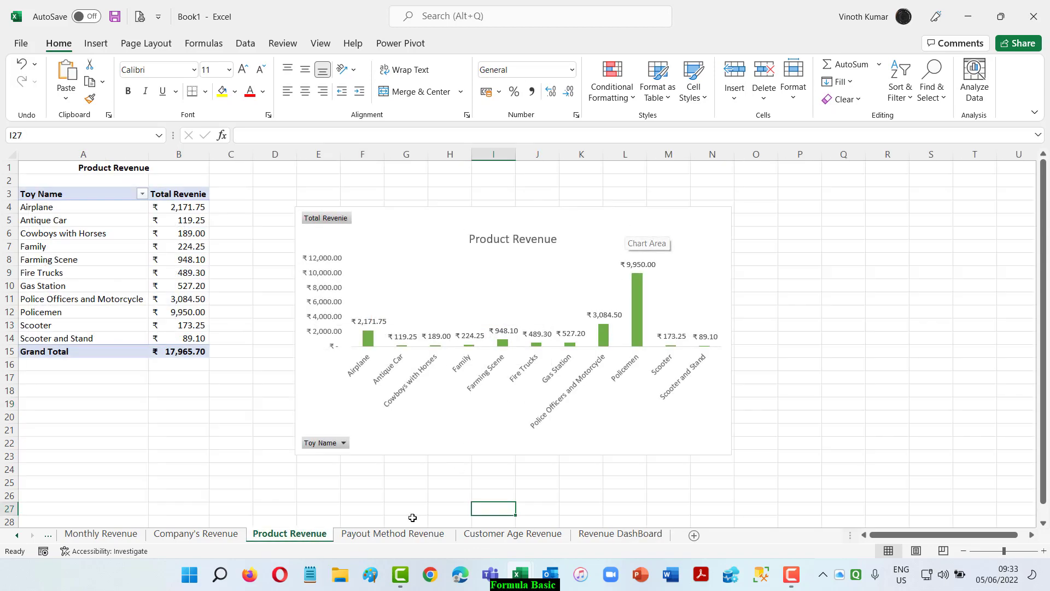
pyautogui.click(397, 535)
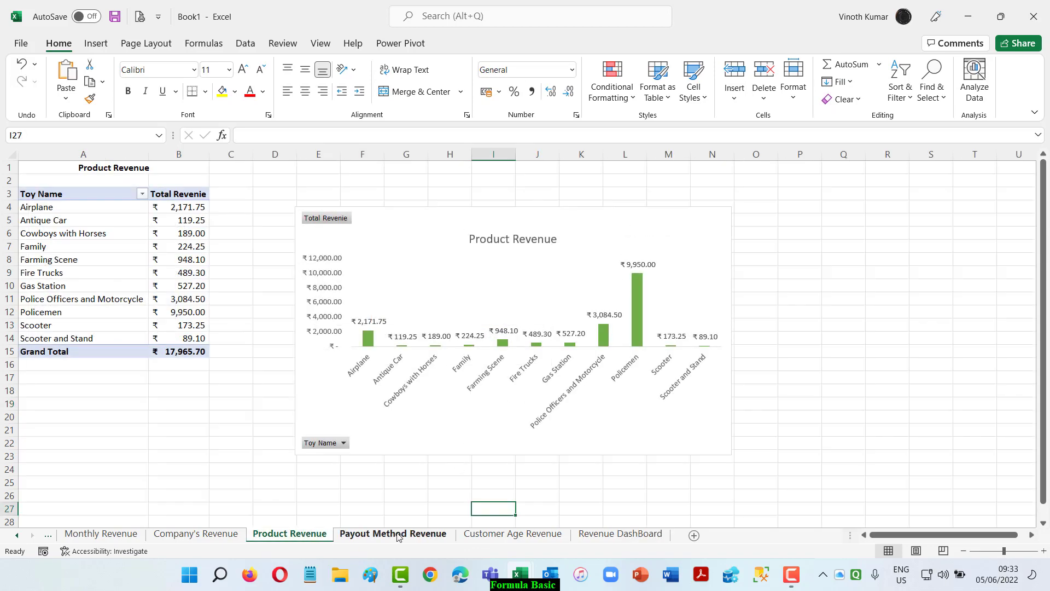
pyautogui.click(494, 534)
pyautogui.click(432, 535)
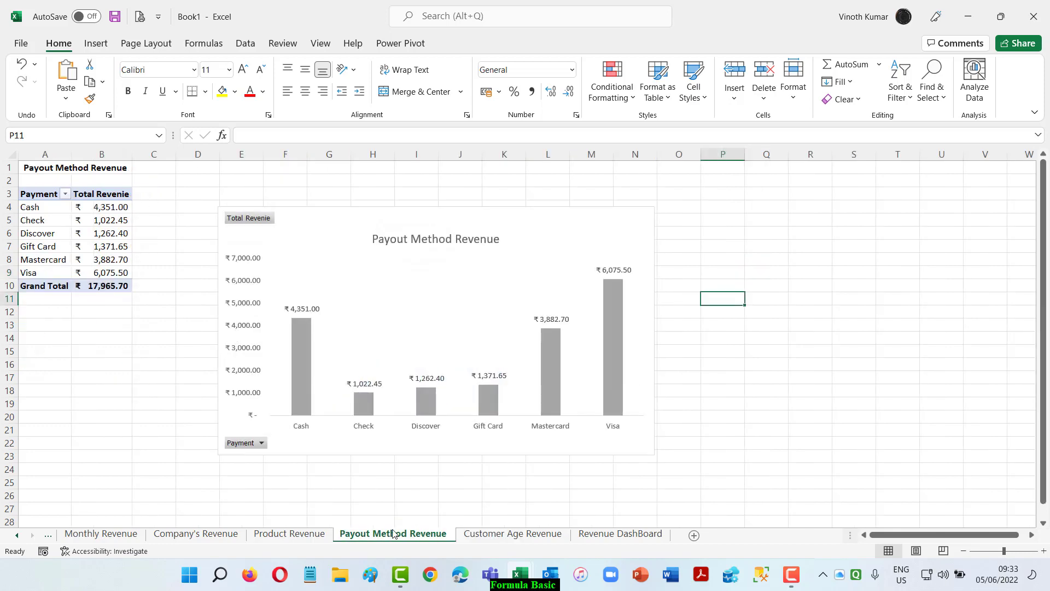
pyautogui.rightClick(394, 534)
pyautogui.click(453, 405)
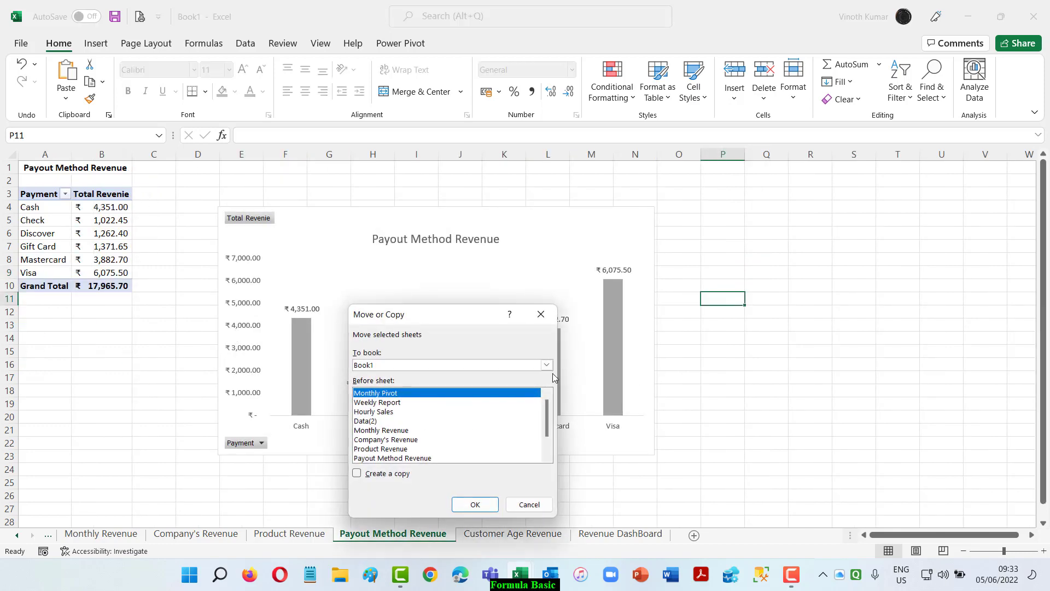
pyautogui.click(530, 504)
# Move the Payout Method Revenue chart onto the Revenue DashBoard sheet as an object and hide the PivotTable field list.
pyautogui.click(584, 238)
pyautogui.rightClick(605, 252)
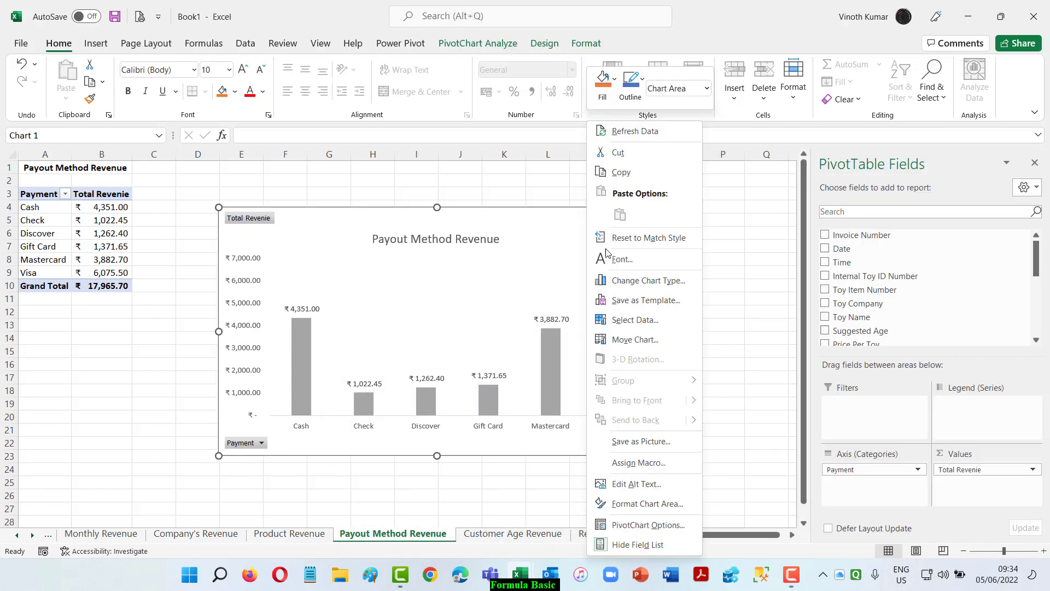
pyautogui.click(650, 339)
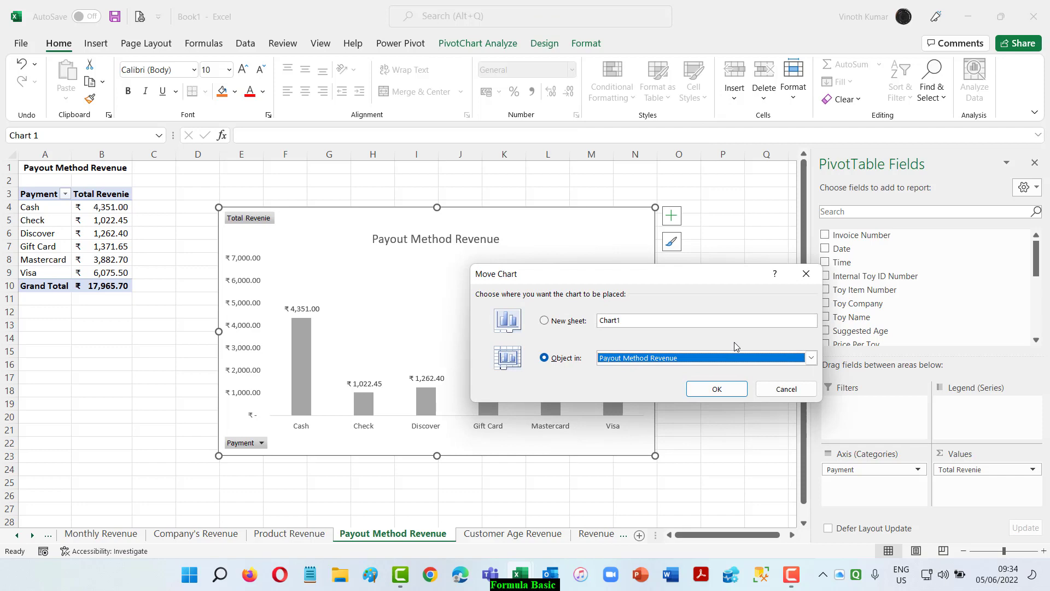
pyautogui.click(811, 358)
pyautogui.click(683, 419)
pyautogui.click(717, 389)
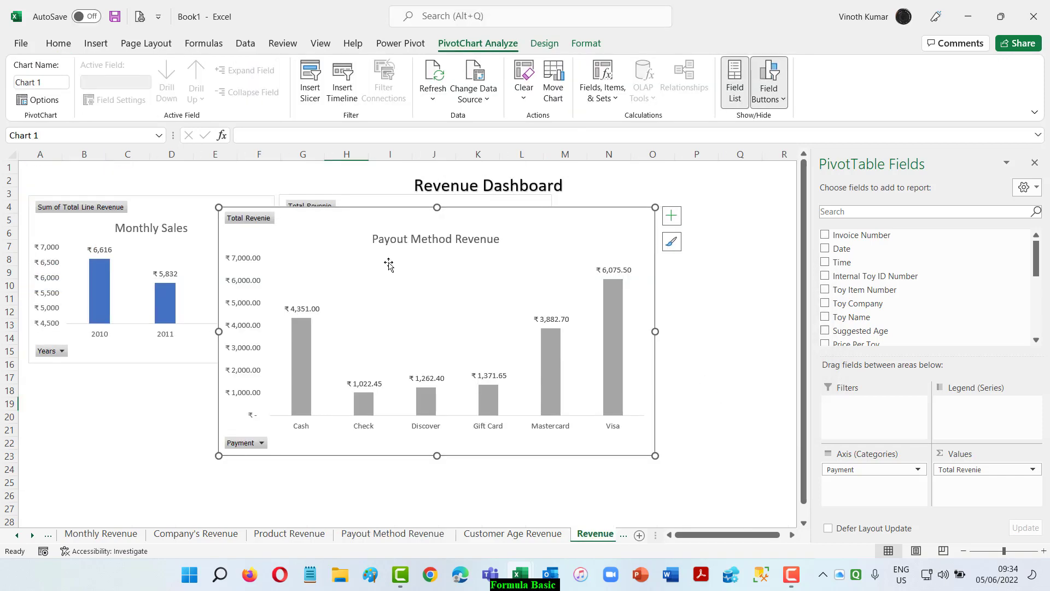
pyautogui.click(1030, 166)
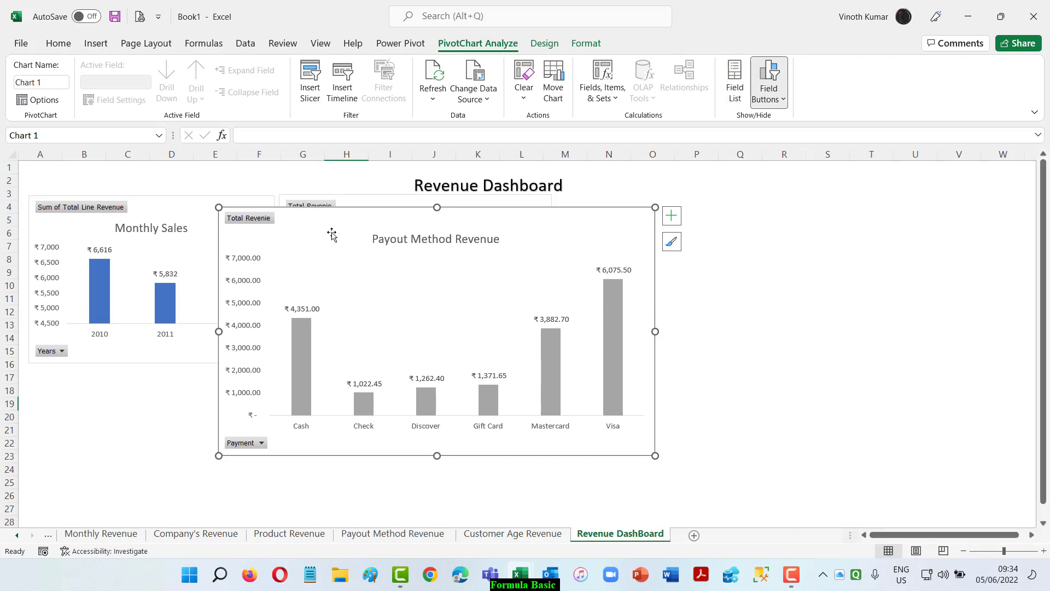
# Place the Payout Method Revenue chart beside Company Revenue and shrink it to cover about M3 to S16.
pyautogui.moveTo(310, 223); pyautogui.dragTo(650, 213)
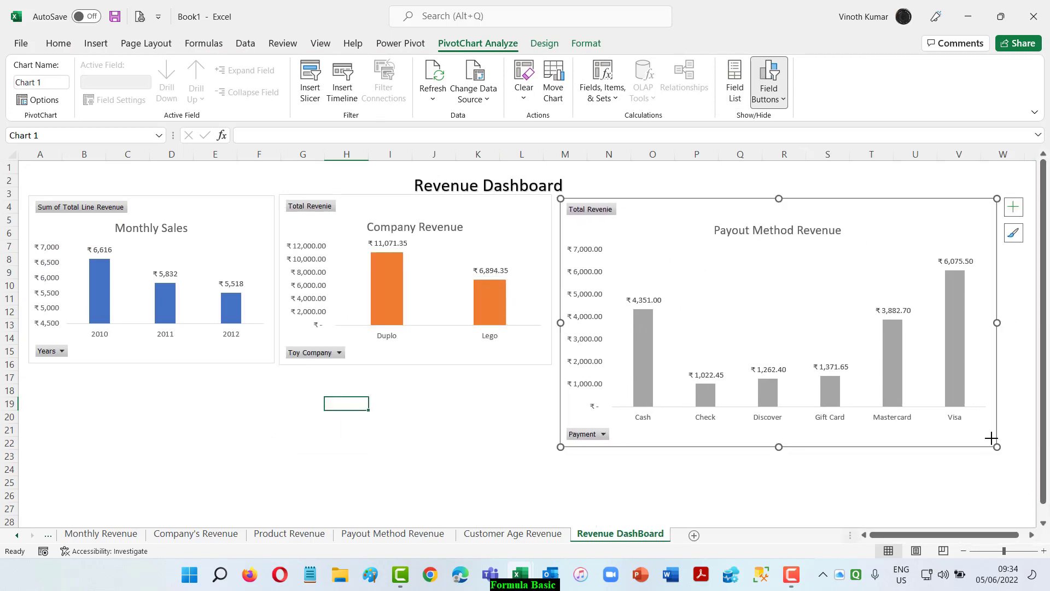
pyautogui.moveTo(992, 438); pyautogui.dragTo(866, 370)
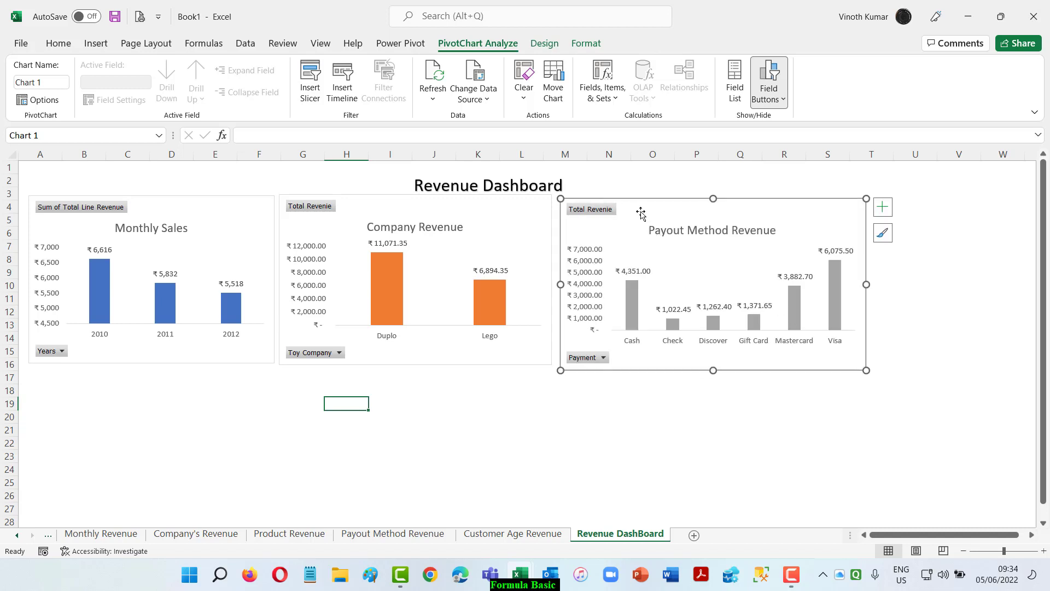
pyautogui.moveTo(637, 210); pyautogui.dragTo(633, 208)
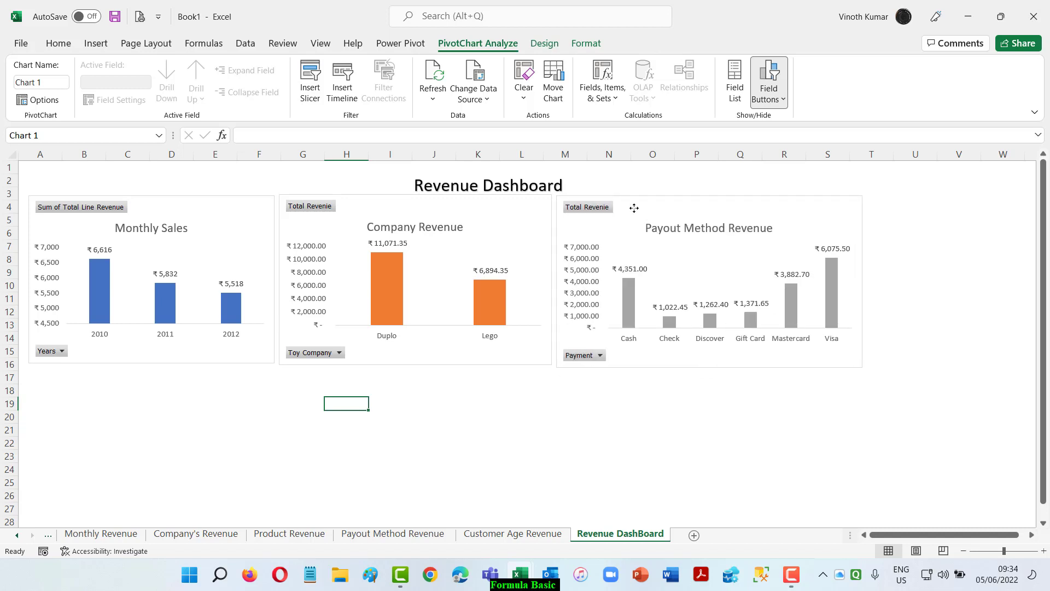
# Shift the Revenue Dashboard title slightly upward so it clears the charts beneath it.
pyautogui.click(529, 186)
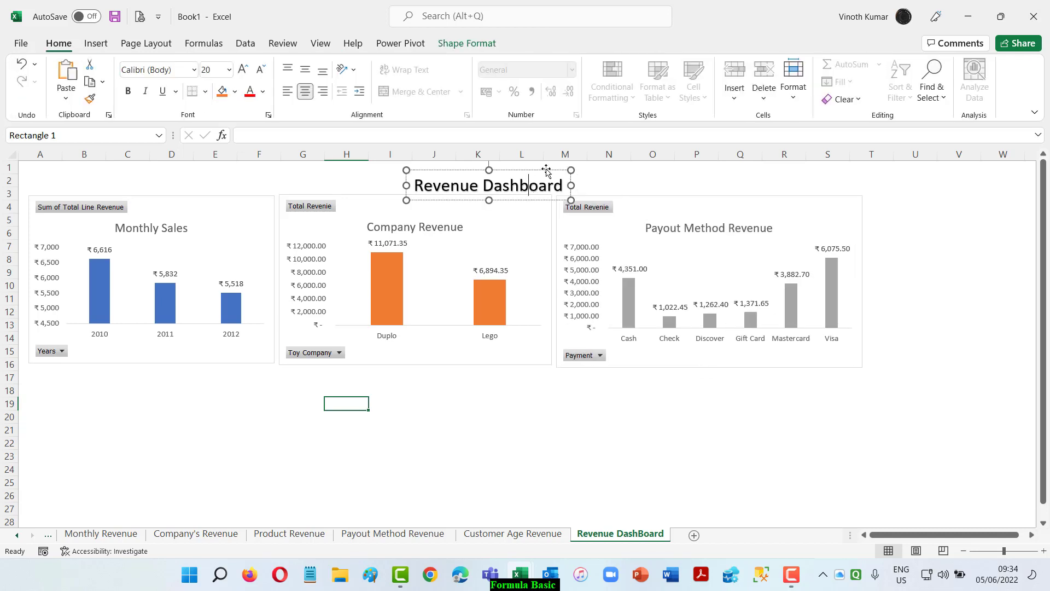
pyautogui.moveTo(547, 170); pyautogui.dragTo(547, 161)
pyautogui.click(784, 446)
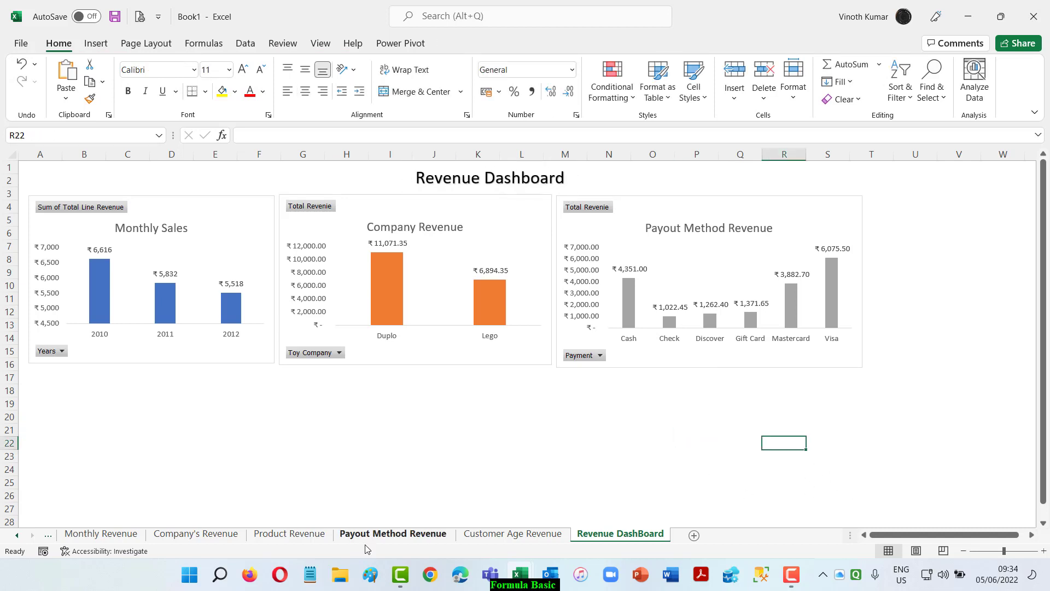
# Move the Product Revenue chart from its own sheet onto the Revenue DashBoard sheet as an object.
pyautogui.click(285, 537)
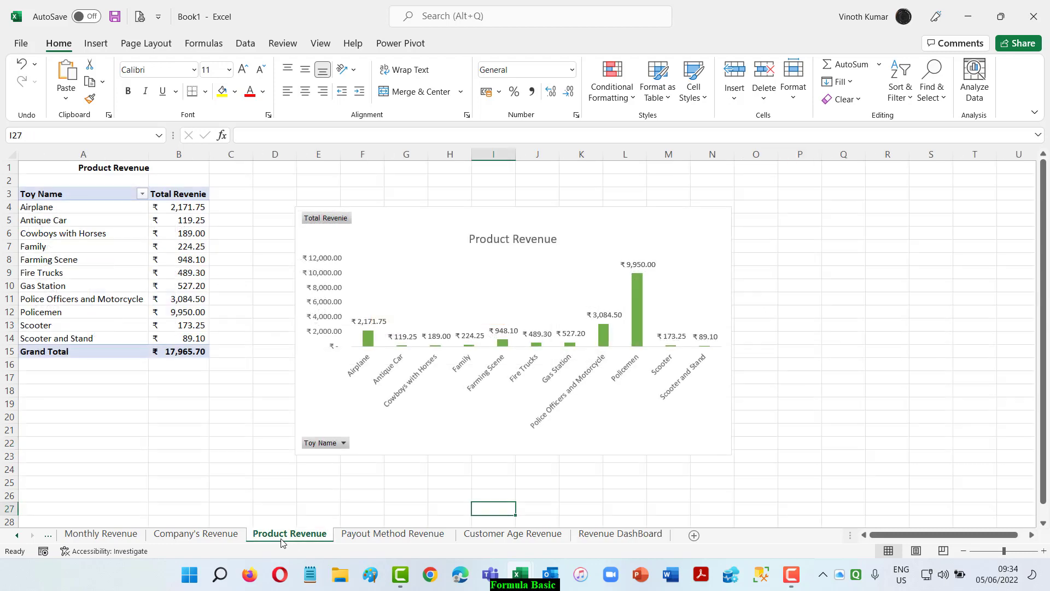
pyautogui.rightClick(573, 222)
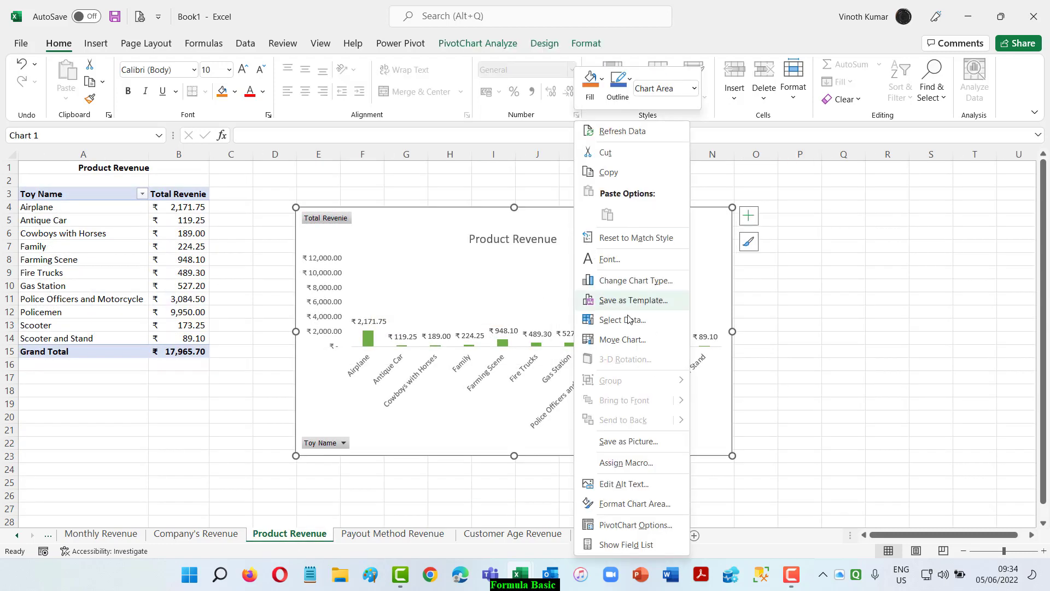
pyautogui.click(629, 337)
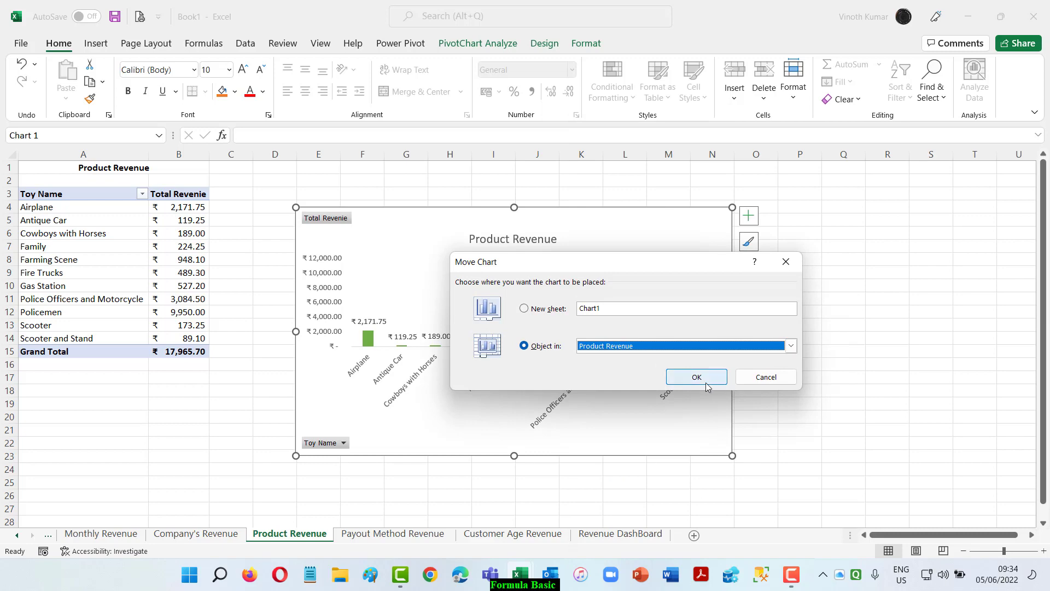
pyautogui.click(785, 344)
pyautogui.scroll(-2, 792, 367)
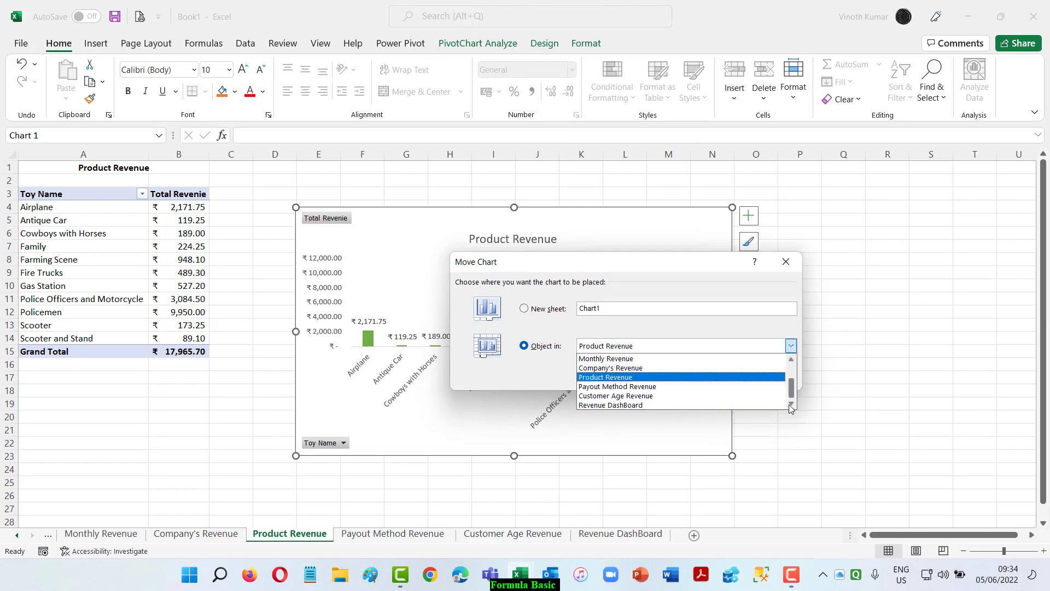
pyautogui.click(617, 405)
pyautogui.click(696, 377)
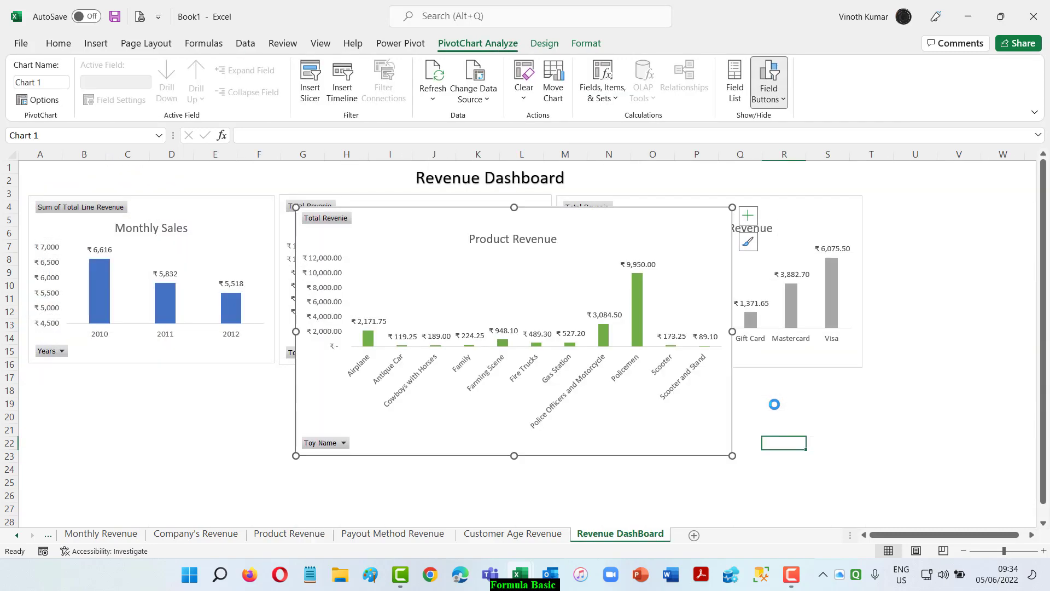
# Place the Product Revenue chart below Monthly Sales and shrink it to cover about A17 to J32.
pyautogui.moveTo(636, 229); pyautogui.dragTo(368, 389)
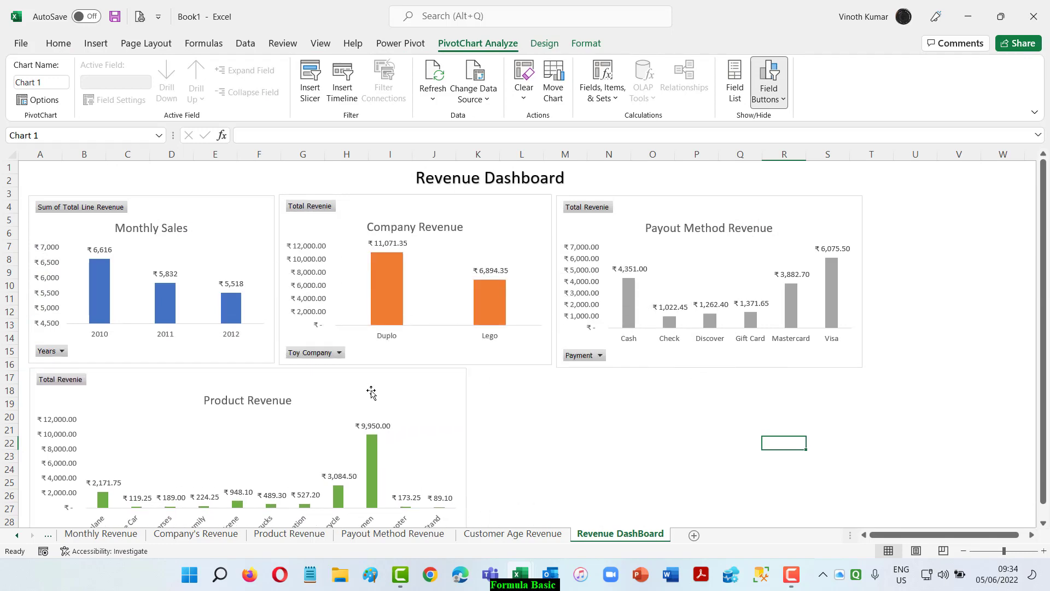
pyautogui.click(962, 552)
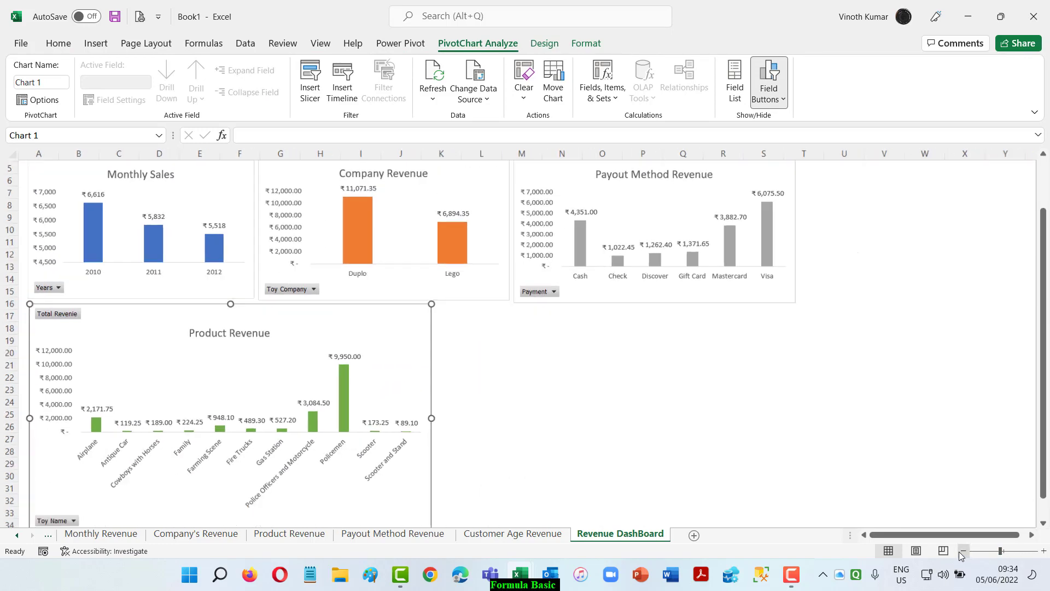
pyautogui.moveTo(421, 518); pyautogui.dragTo(403, 474)
pyautogui.moveTo(375, 332); pyautogui.dragTo(372, 333)
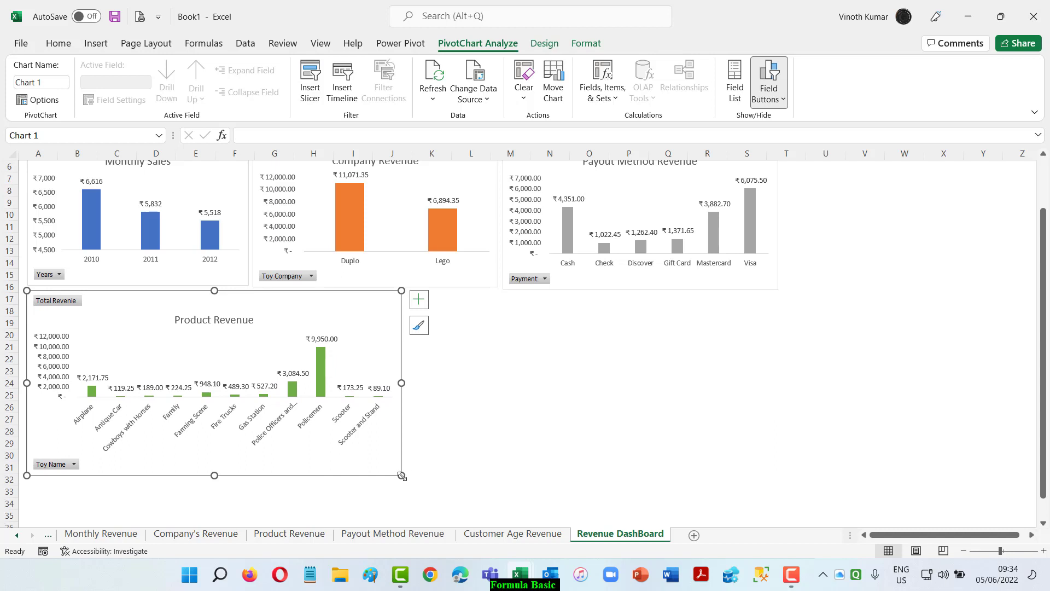
pyautogui.moveTo(401, 476); pyautogui.dragTo(405, 484)
pyautogui.click(382, 346)
pyautogui.moveTo(382, 345); pyautogui.dragTo(380, 346)
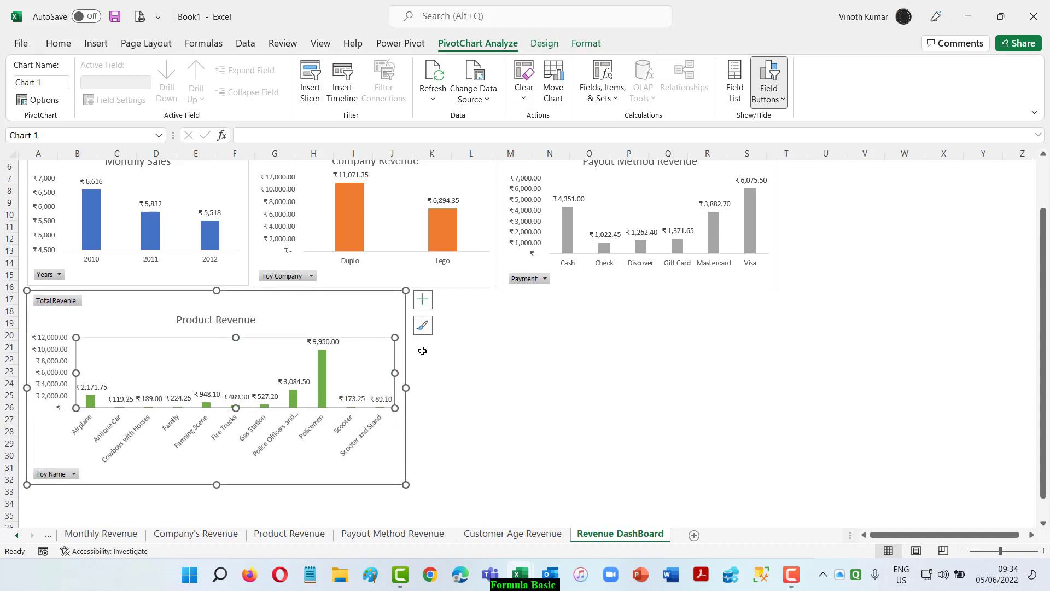
pyautogui.hotkey('ctrl', 'z')
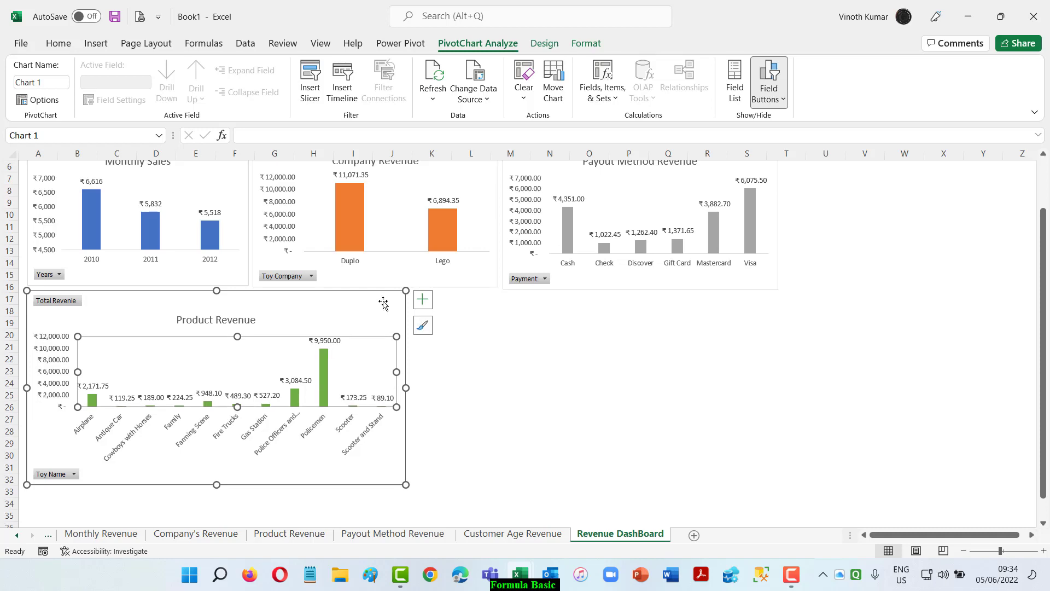
pyautogui.click(383, 305)
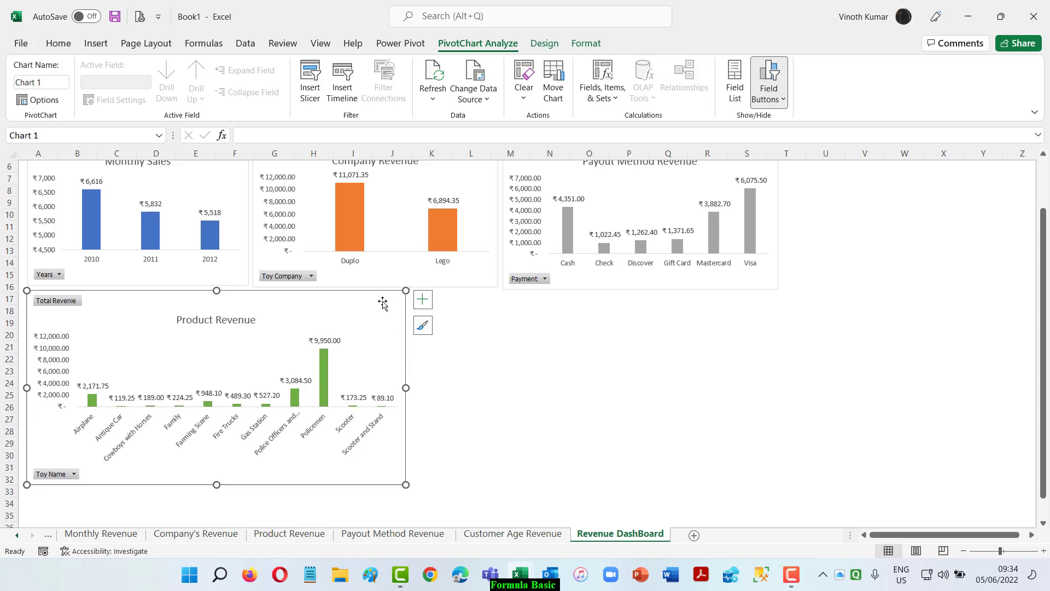
# Move the Customer Age Revenue chart from its own sheet onto the Revenue DashBoard sheet as an object.
pyautogui.click(577, 357)
pyautogui.click(484, 538)
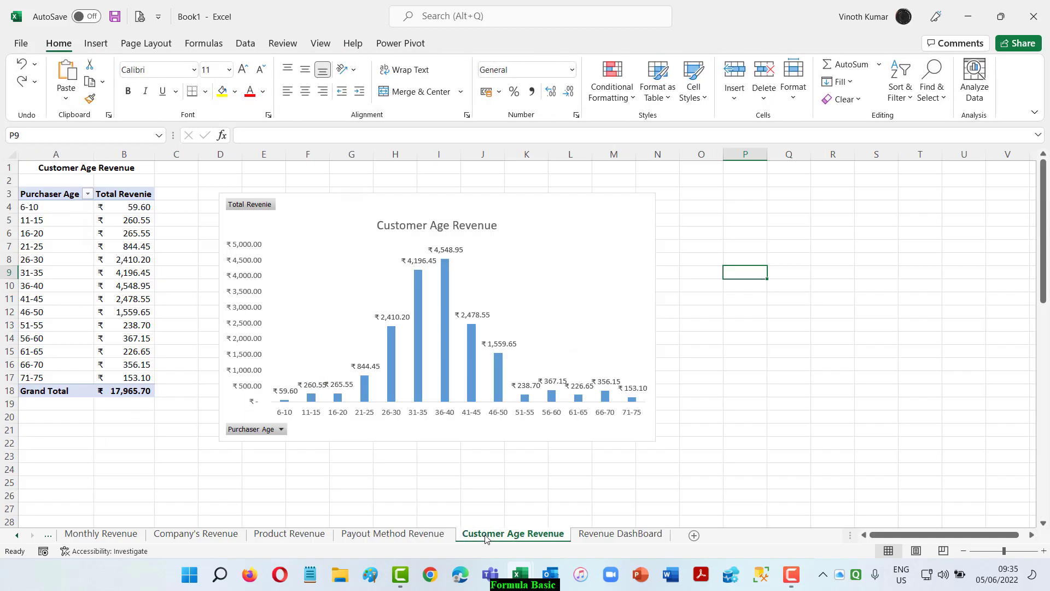
pyautogui.click(604, 252)
pyautogui.rightClick(604, 252)
pyautogui.click(579, 205)
pyautogui.rightClick(579, 206)
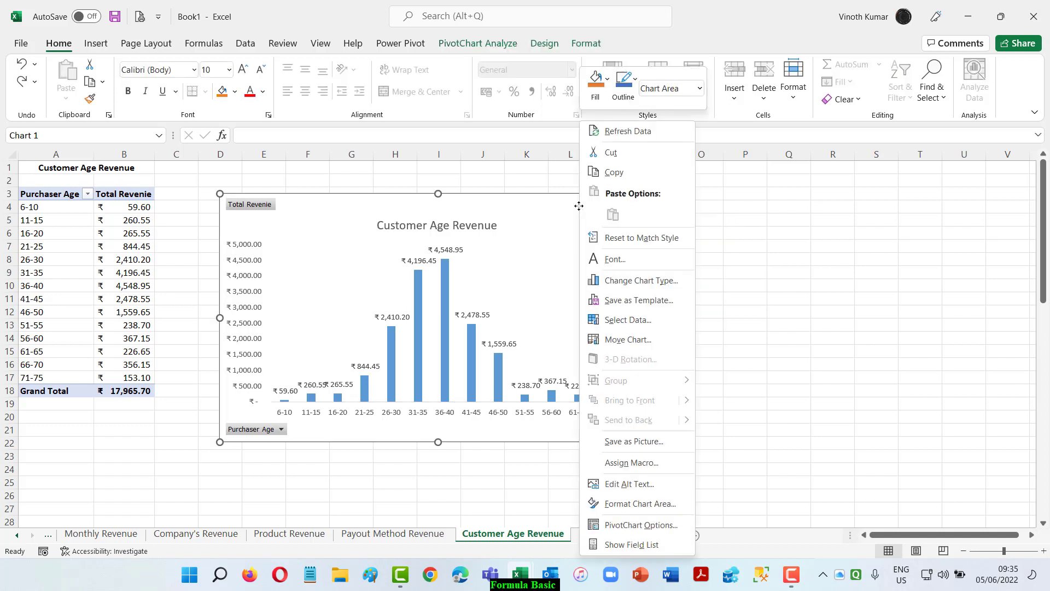
pyautogui.click(628, 340)
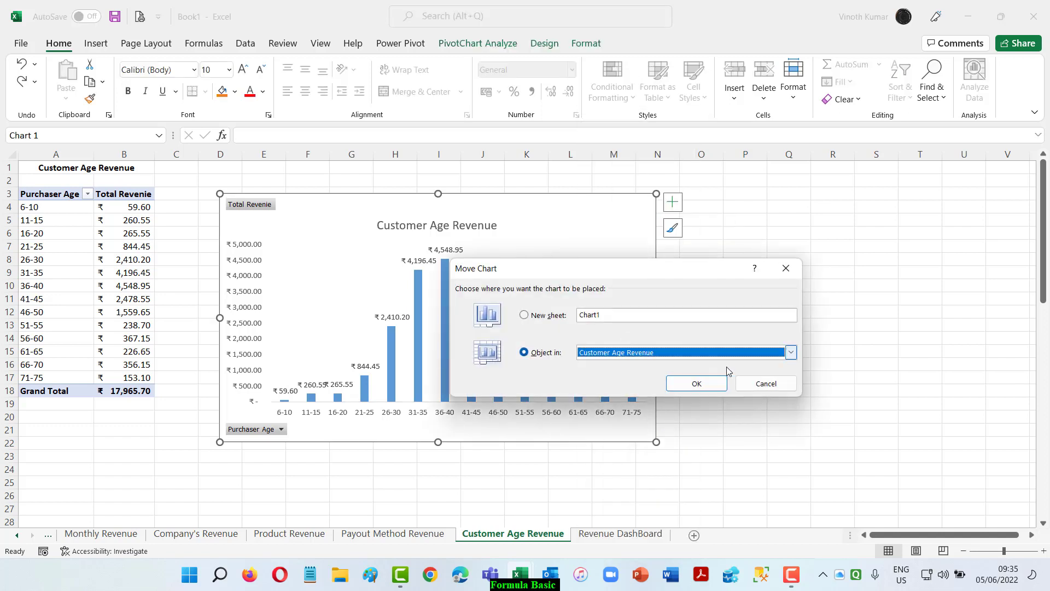
pyautogui.click(791, 354)
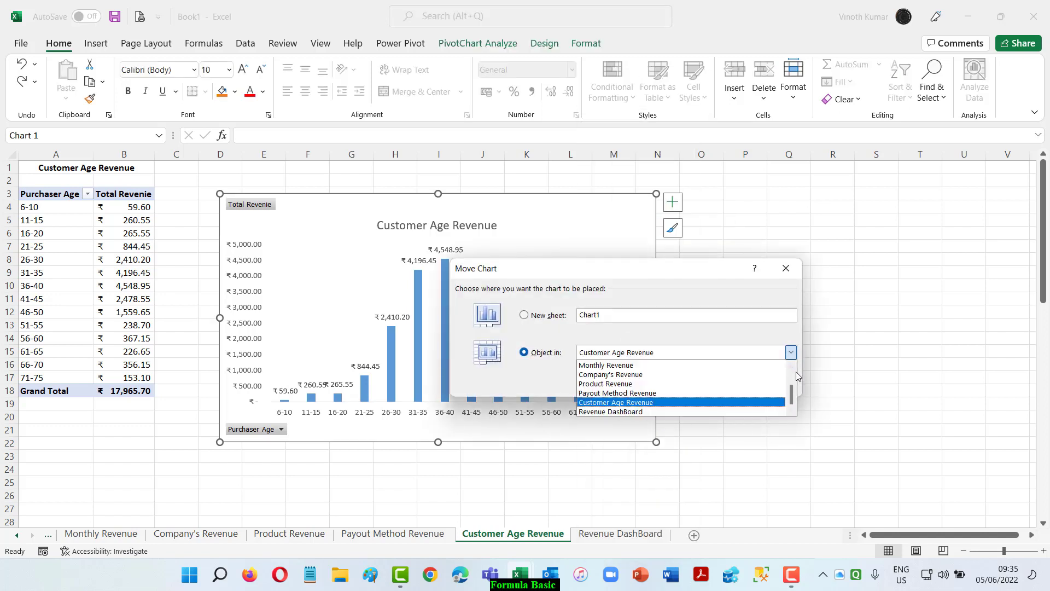
pyautogui.click(723, 410)
pyautogui.click(697, 383)
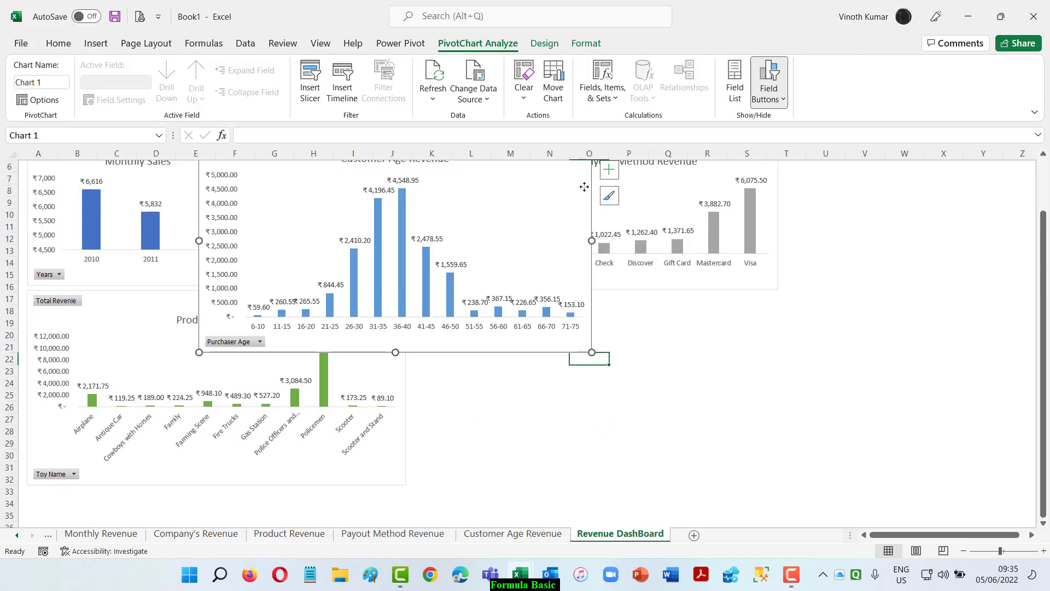
# Place the Customer Age Revenue chart beside Product Revenue and shrink it to cover about K17 to T32.
pyautogui.moveTo(584, 187); pyautogui.dragTo(796, 353)
pyautogui.scroll(-1, 926, 347)
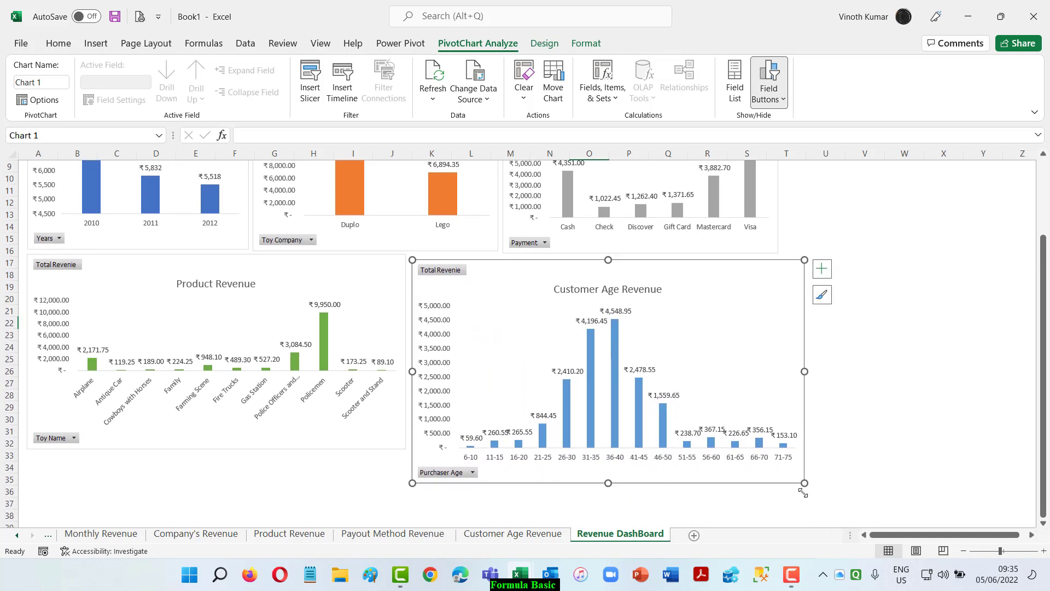
pyautogui.moveTo(803, 483); pyautogui.dragTo(774, 449)
pyautogui.click(843, 445)
pyautogui.click(779, 456)
pyautogui.click(852, 407)
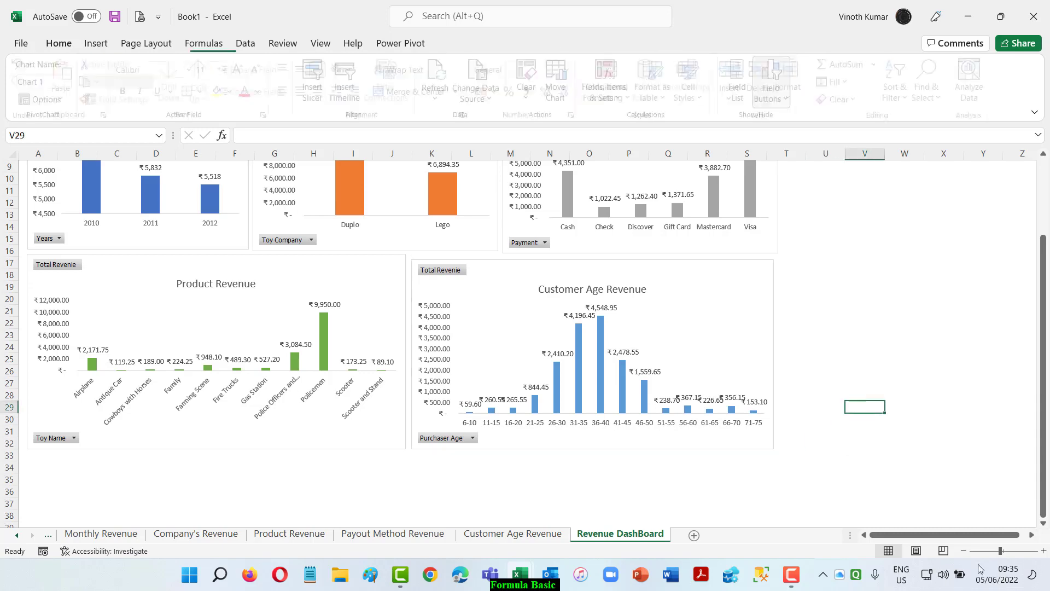
pyautogui.moveTo(758, 338); pyautogui.dragTo(759, 338)
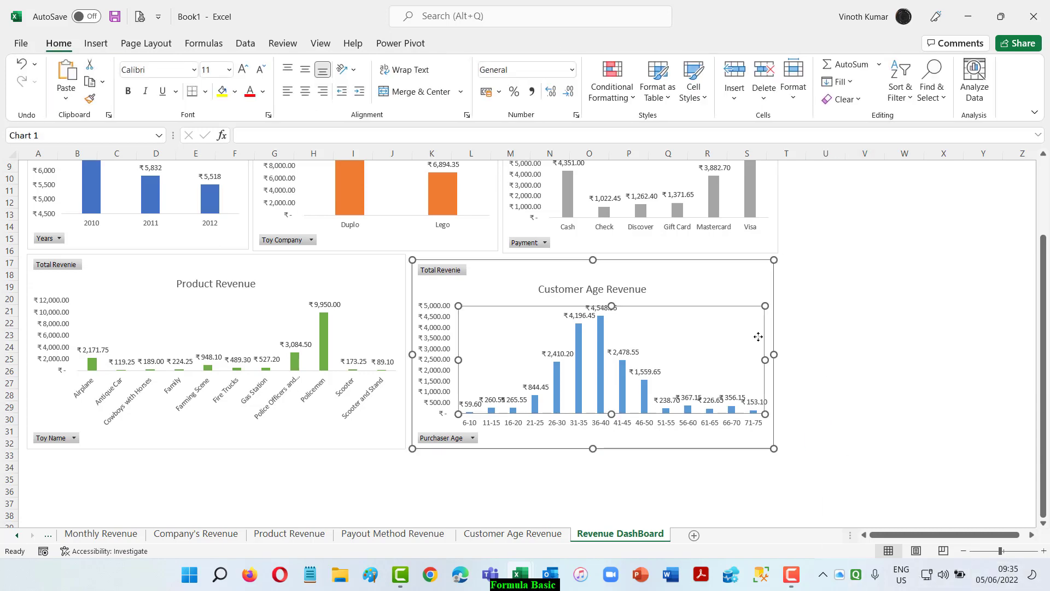
pyautogui.click(873, 284)
# Regroup the purchaser ages in the Customer Age Revenue PivotTable into intervals of 10.
pyautogui.click(536, 537)
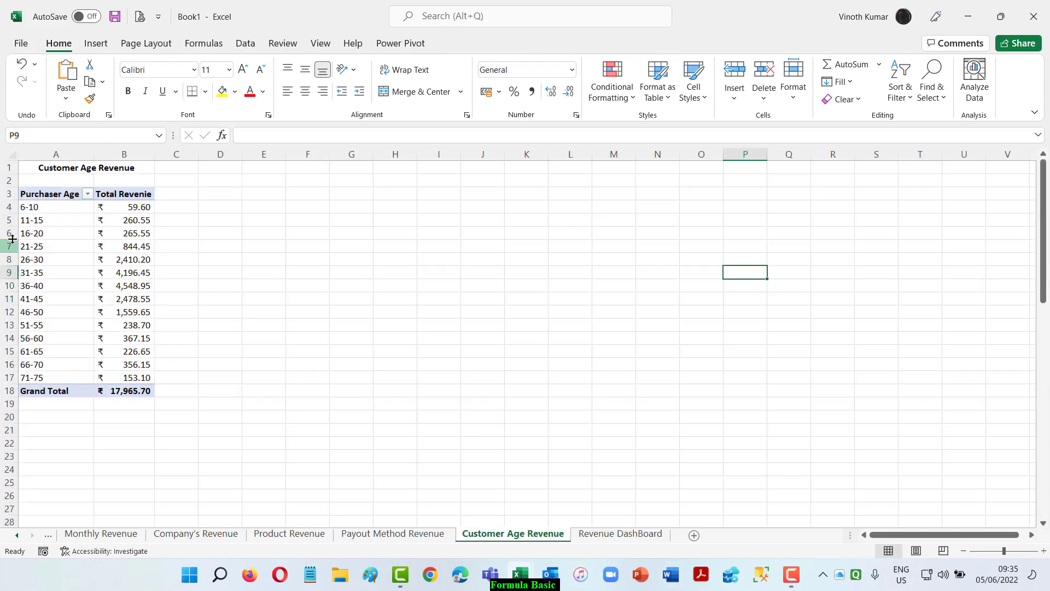
pyautogui.click(56, 202)
pyautogui.rightClick(56, 207)
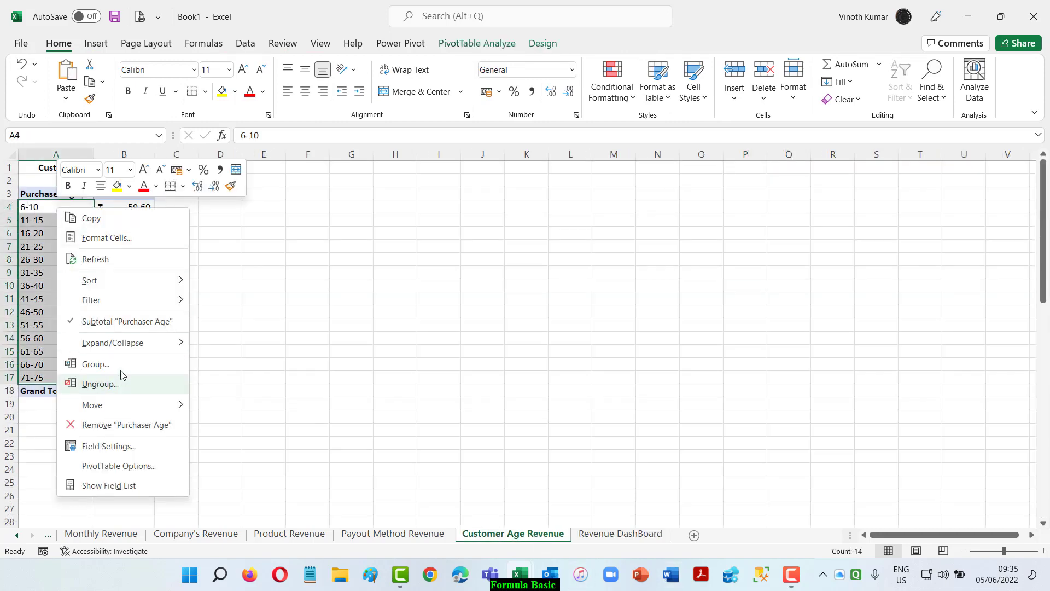
pyautogui.click(107, 362)
pyautogui.moveTo(125, 377); pyautogui.dragTo(83, 375)
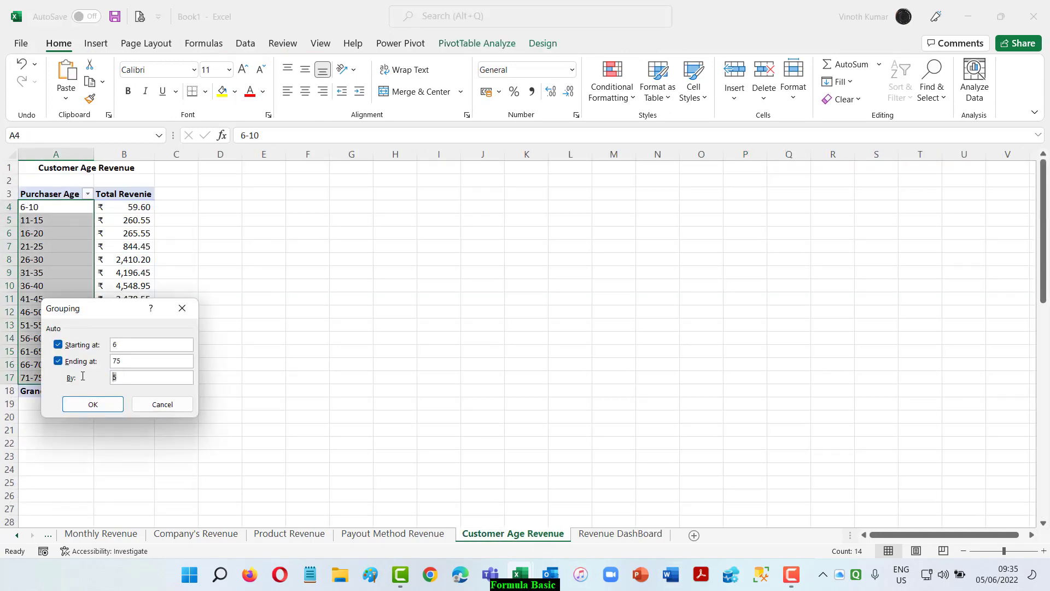
pyautogui.write('10')
pyautogui.press('Return')
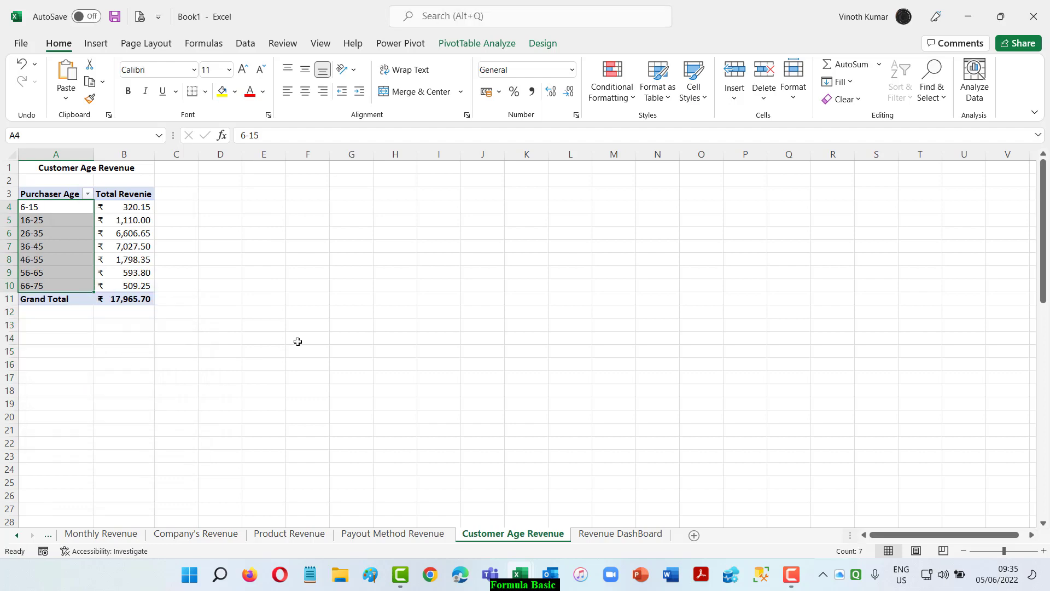
pyautogui.click(297, 342)
# On the Revenue DashBoard sheet, narrow the Customer Age Revenue chart to start near column M and widen Product Revenue to about column L.
pyautogui.click(605, 539)
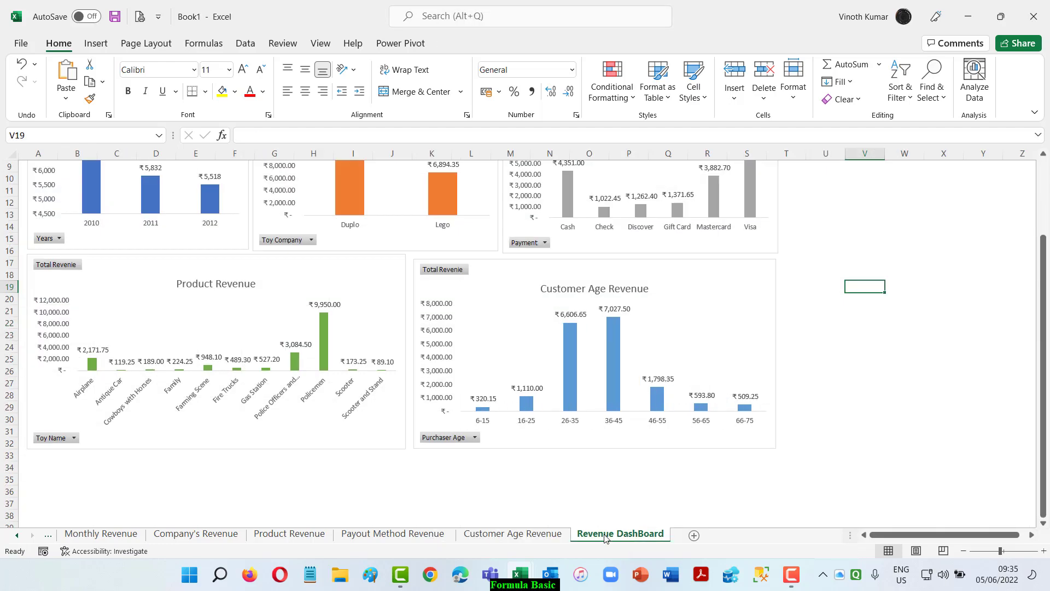
pyautogui.click(576, 440)
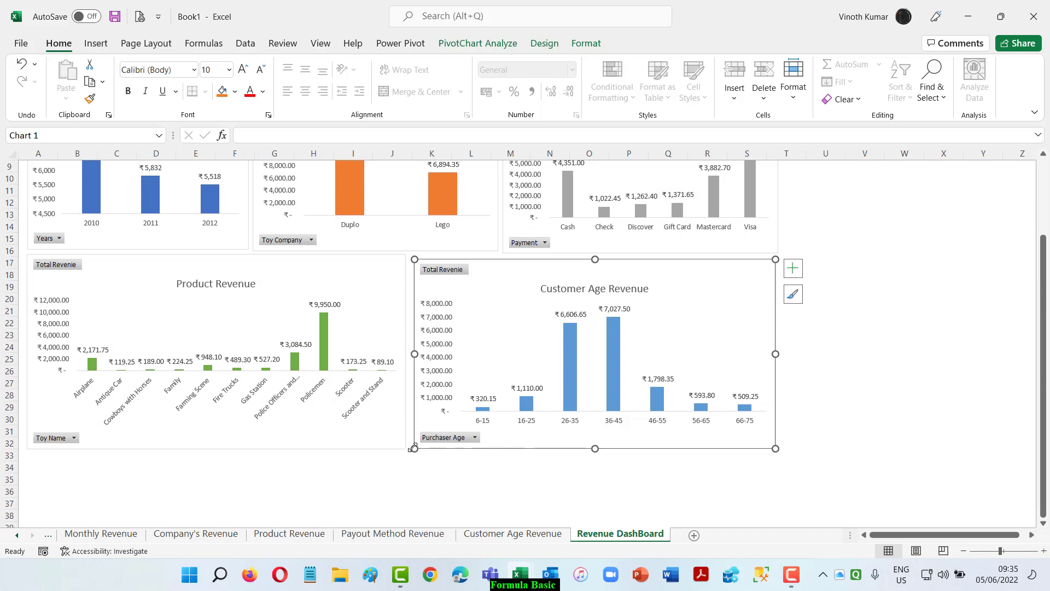
pyautogui.moveTo(415, 449); pyautogui.dragTo(496, 443)
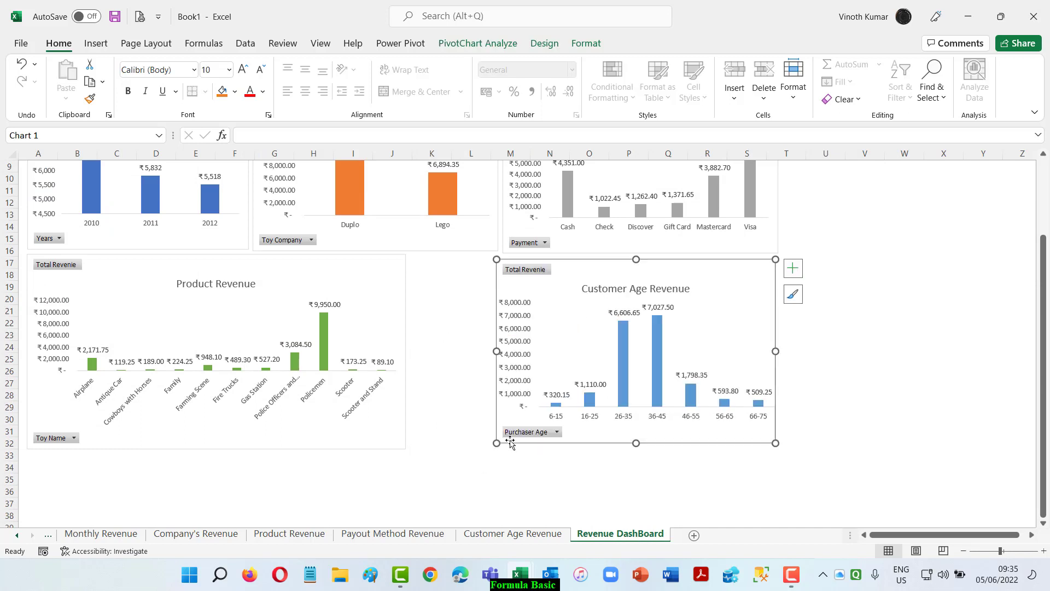
pyautogui.click(407, 448)
pyautogui.moveTo(407, 448); pyautogui.dragTo(492, 446)
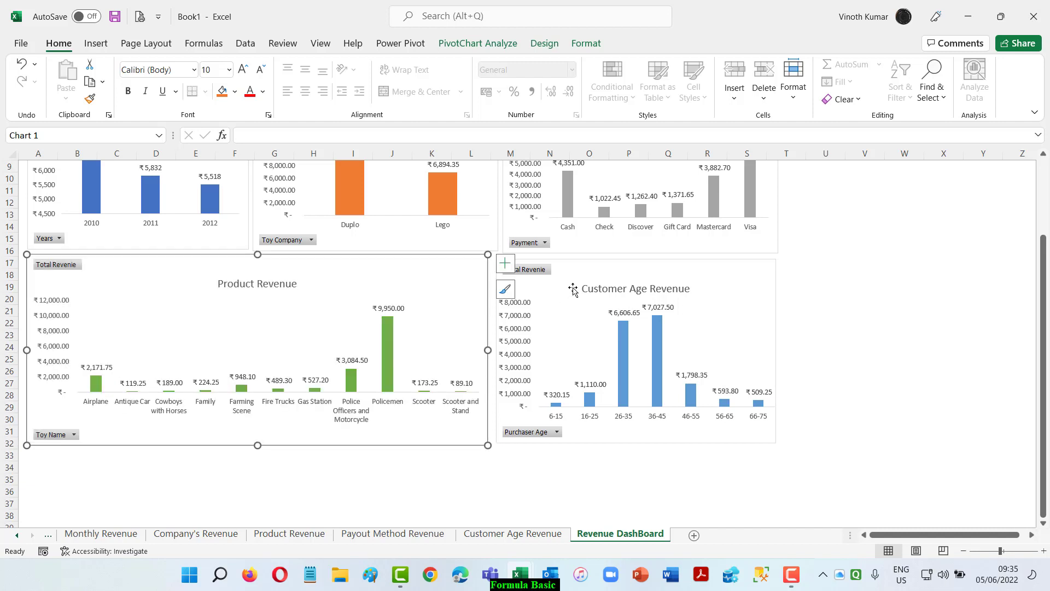
# Nudge the Customer Age Revenue chart away from Product Revenue, then widen both charts slightly to even out the lower row.
pyautogui.moveTo(573, 288); pyautogui.dragTo(581, 285)
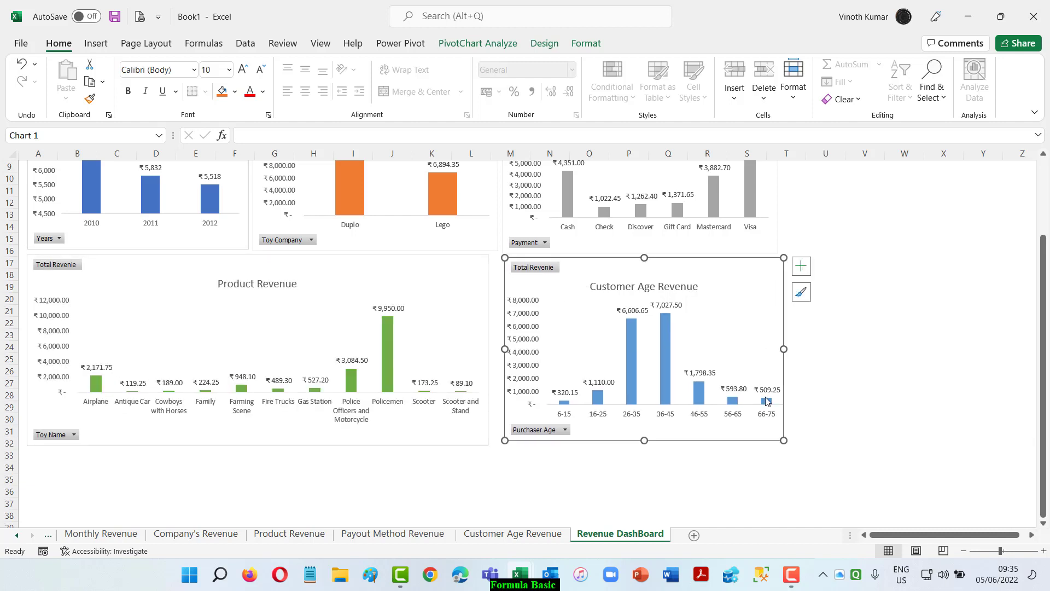
pyautogui.moveTo(786, 439); pyautogui.dragTo(792, 435)
pyautogui.click(477, 451)
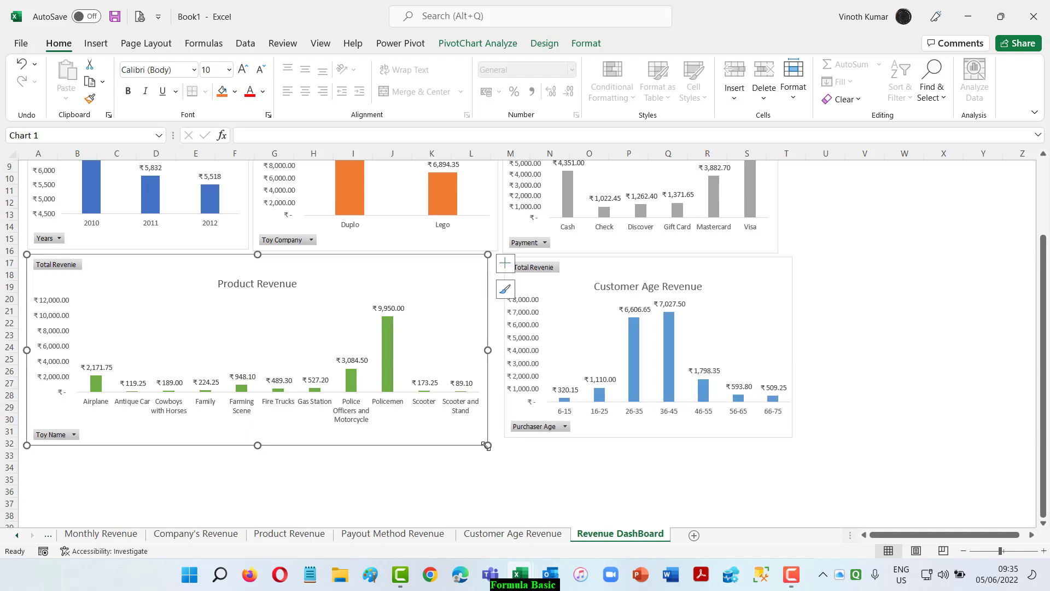
pyautogui.moveTo(488, 444); pyautogui.dragTo(497, 442)
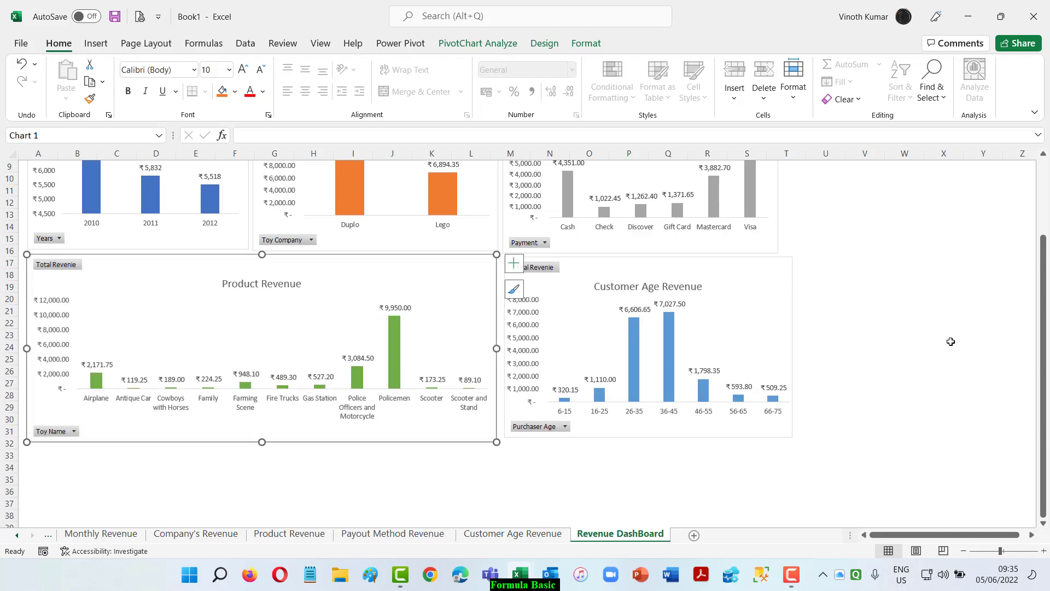
pyautogui.click(950, 340)
# Set the sheet's zoom to a custom 85% so the whole dashboard fits in view.
pyautogui.scroll(3, 872, 403)
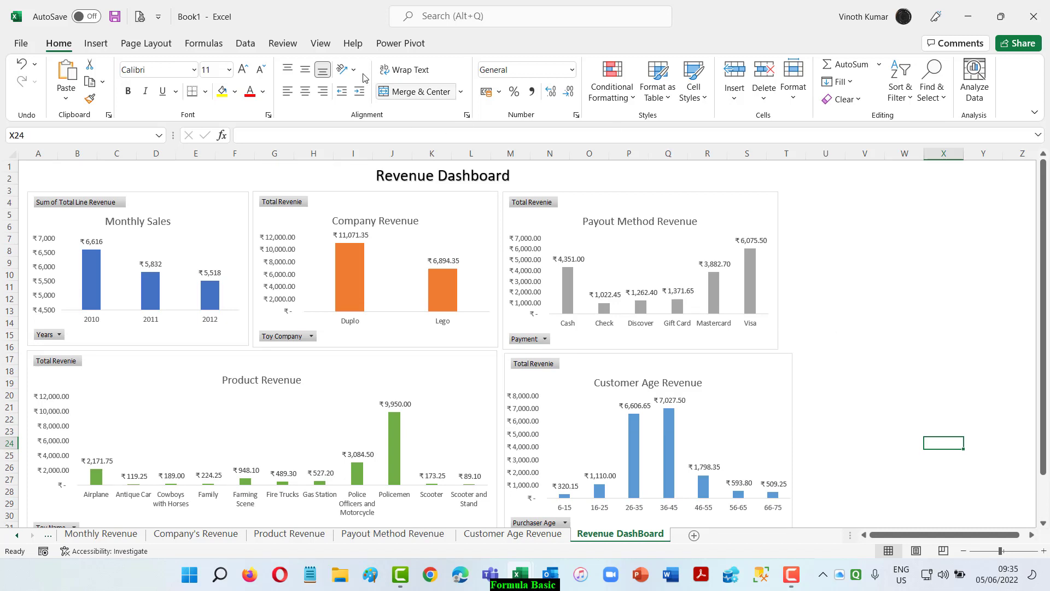
pyautogui.click(320, 43)
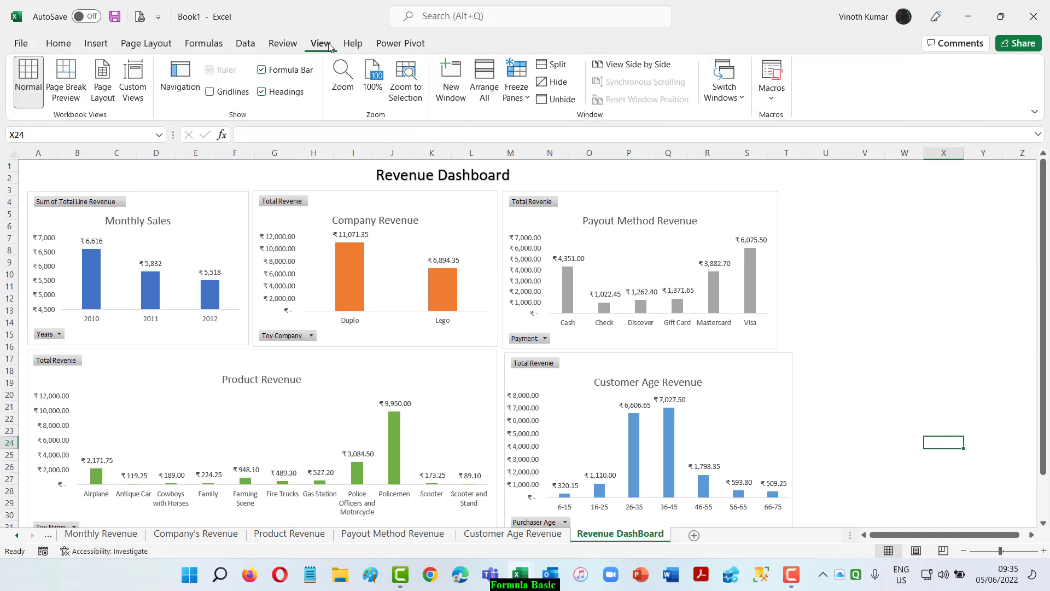
pyautogui.click(350, 79)
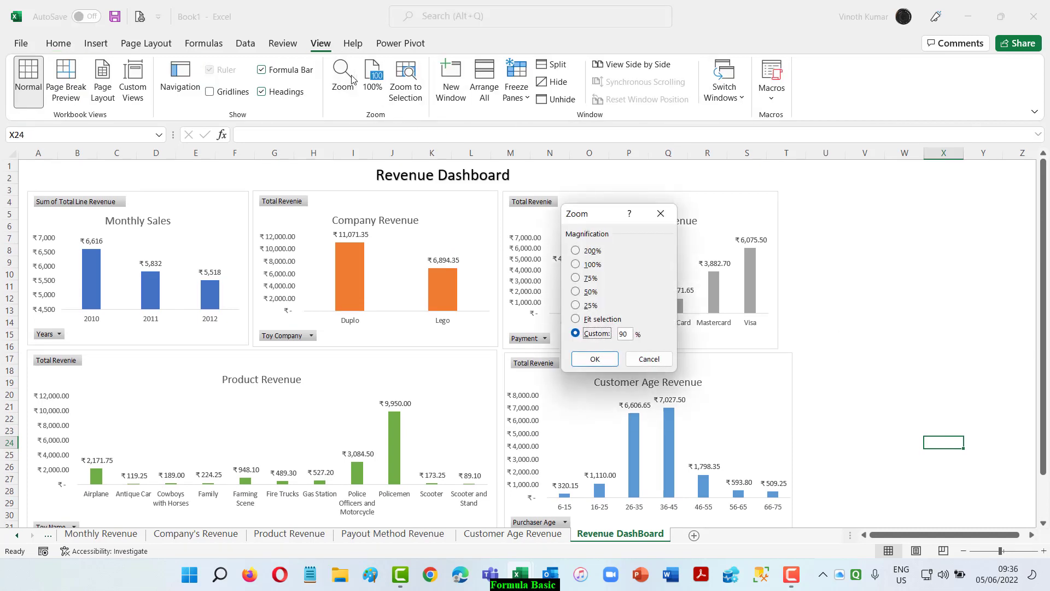
pyautogui.click(621, 333)
pyautogui.write('85')
pyautogui.press('Return')
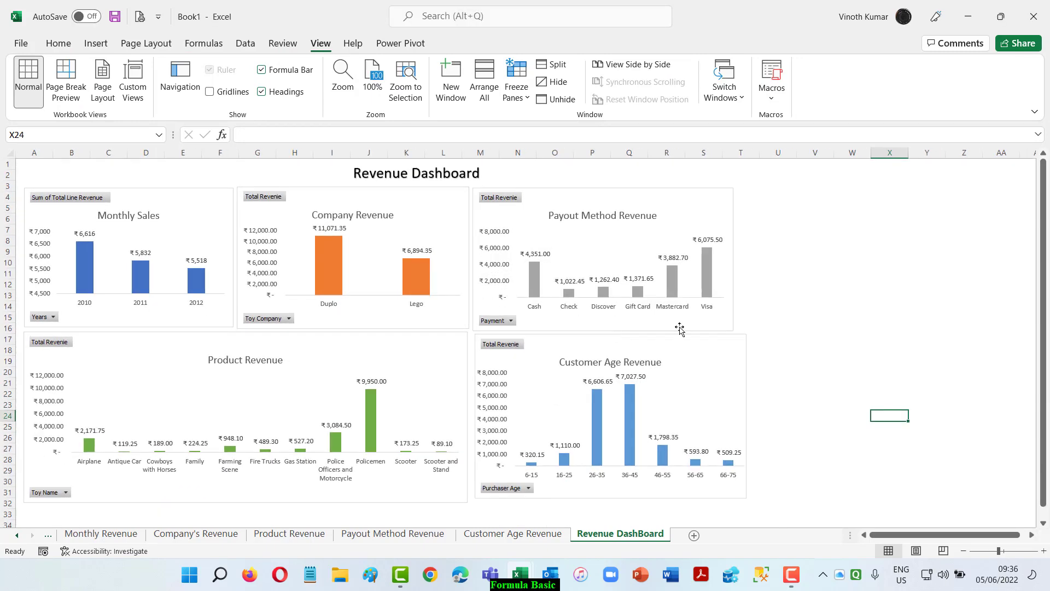
pyautogui.click(856, 266)
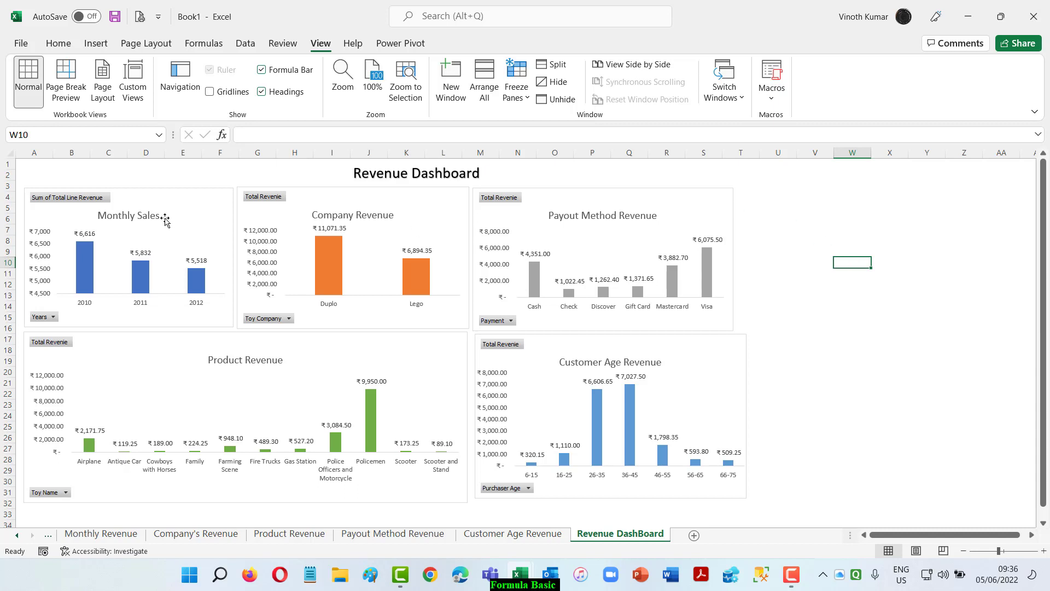
# Insert slicers for Toy Company, Payment, Purchaser Age and Years from the Monthly Sales chart.
pyautogui.click(195, 198)
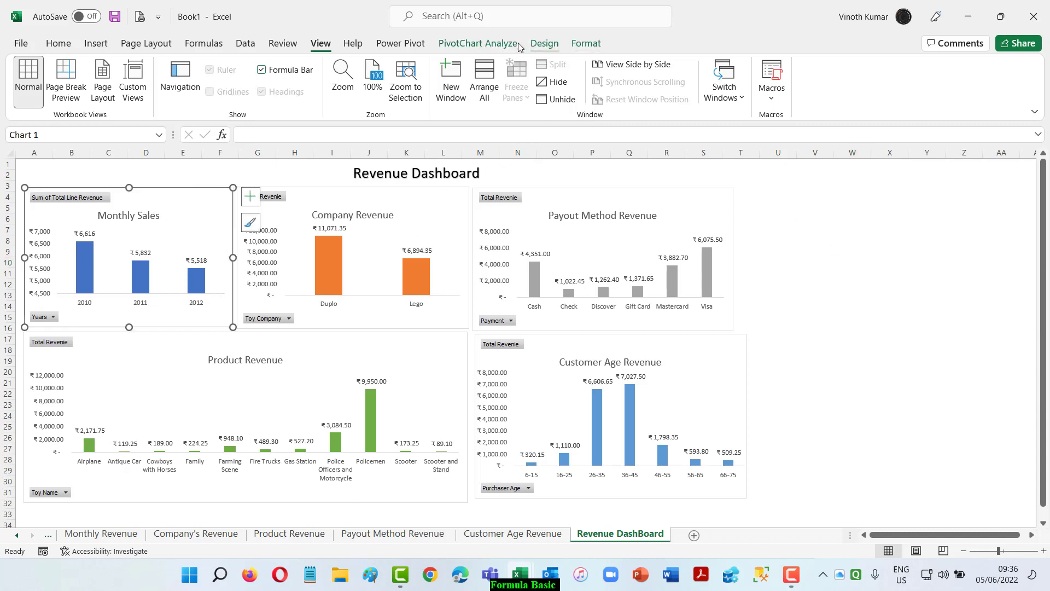
pyautogui.click(477, 44)
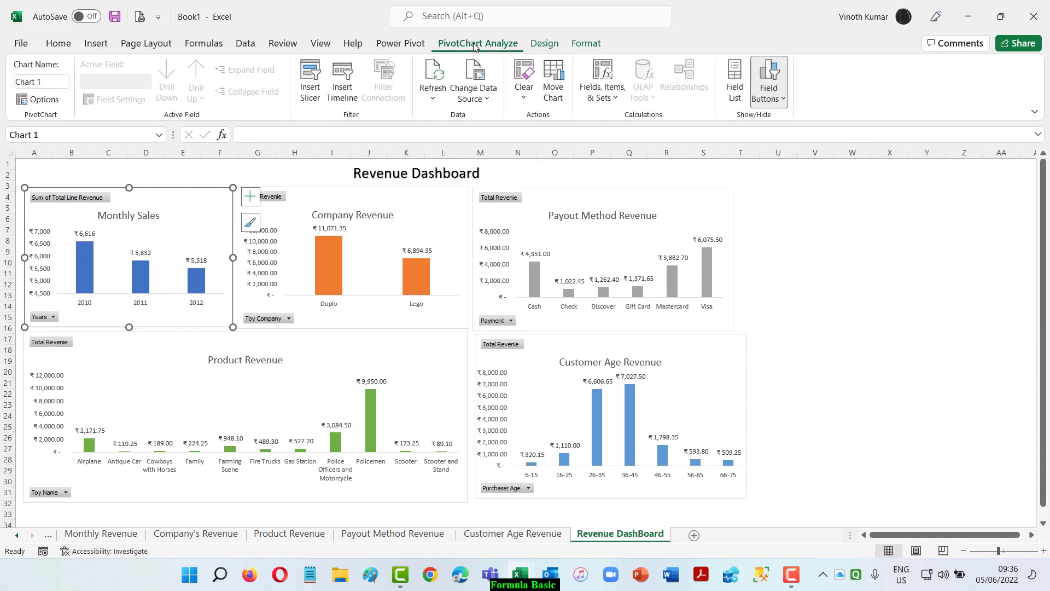
pyautogui.click(310, 82)
pyautogui.moveTo(610, 151); pyautogui.dragTo(901, 161)
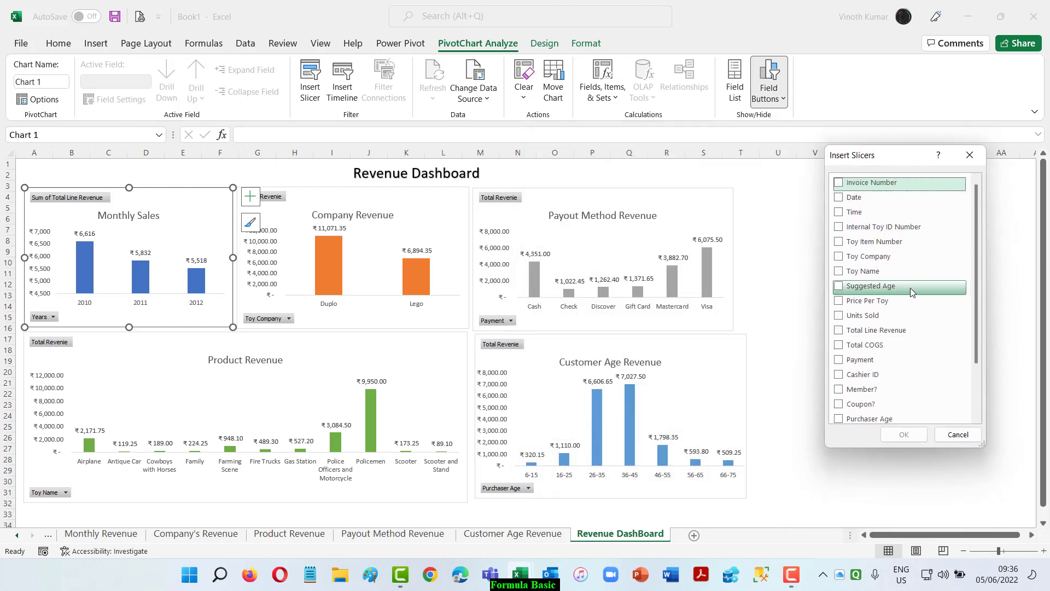
pyautogui.click(838, 257)
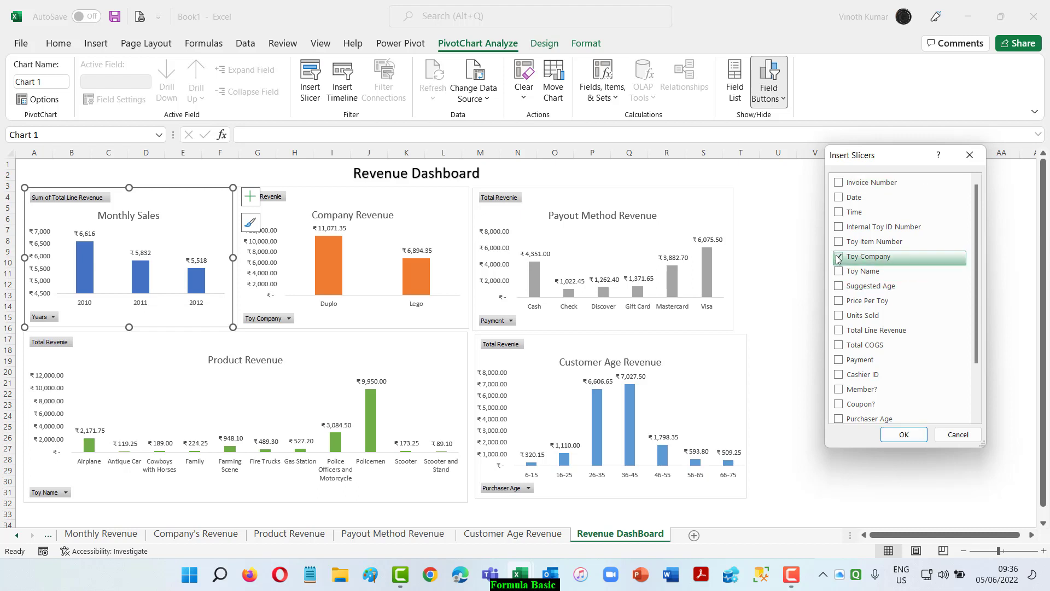
pyautogui.scroll(-2, 922, 335)
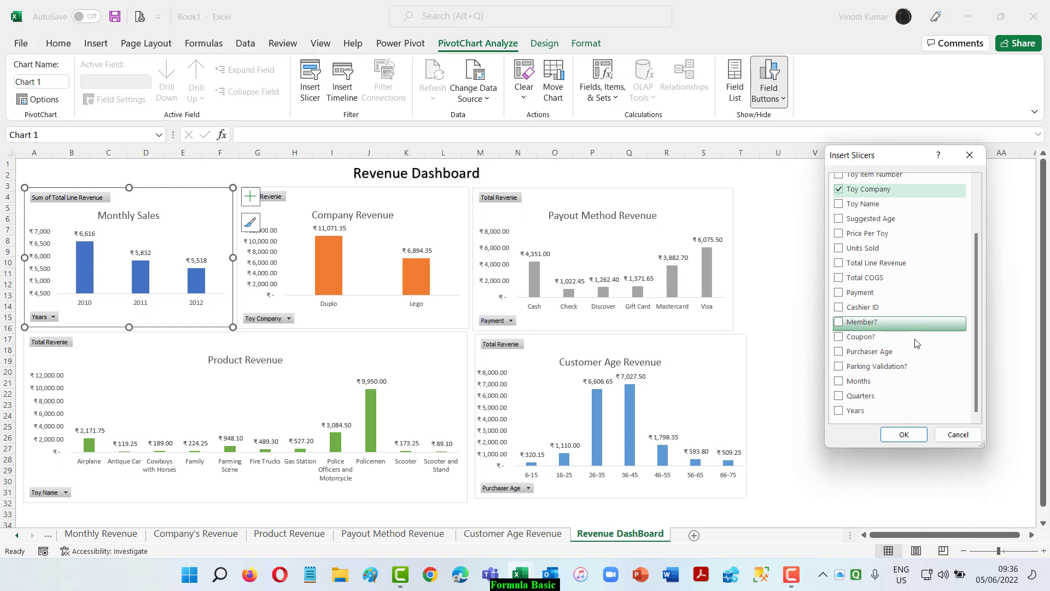
pyautogui.click(839, 410)
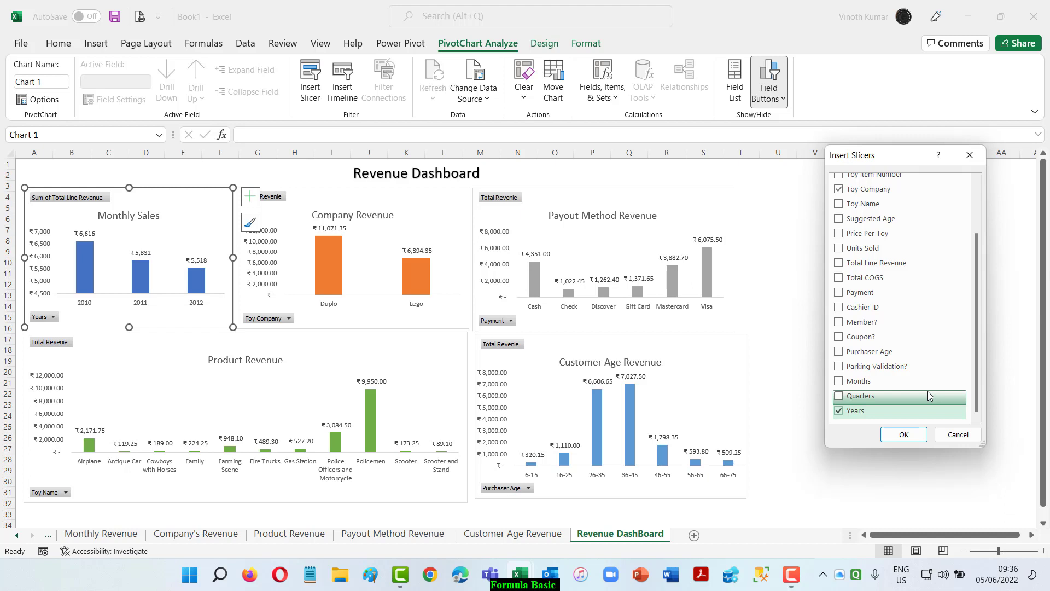
pyautogui.click(900, 293)
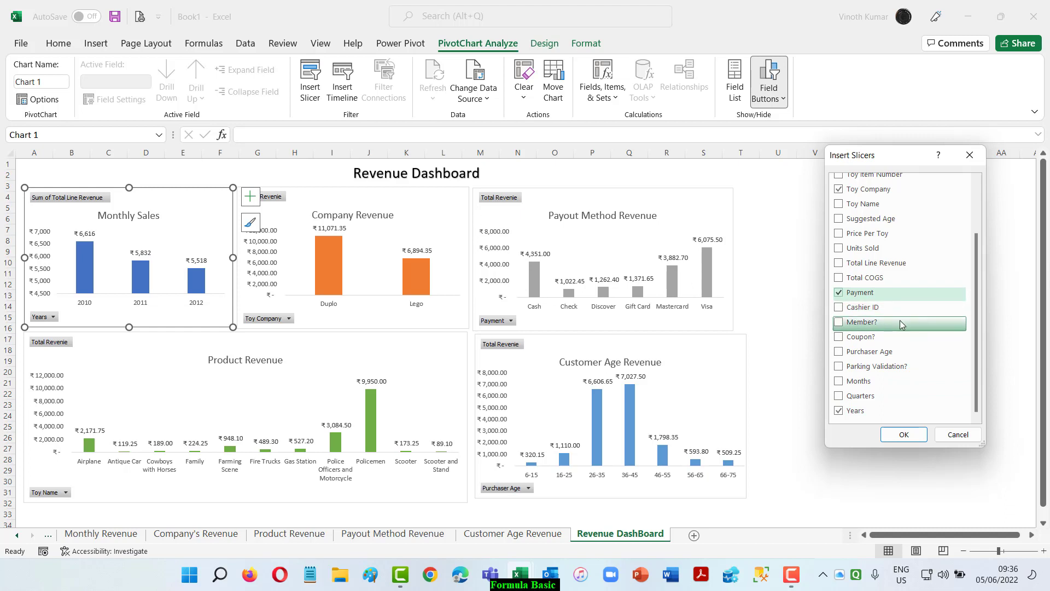
pyautogui.scroll(3, 901, 323)
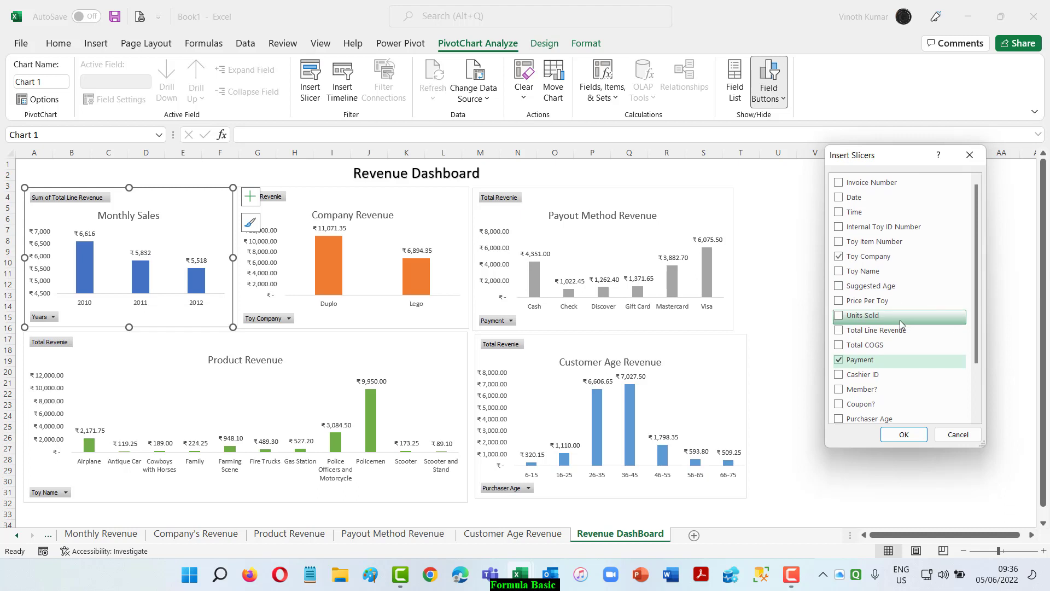
pyautogui.scroll(-1, 904, 339)
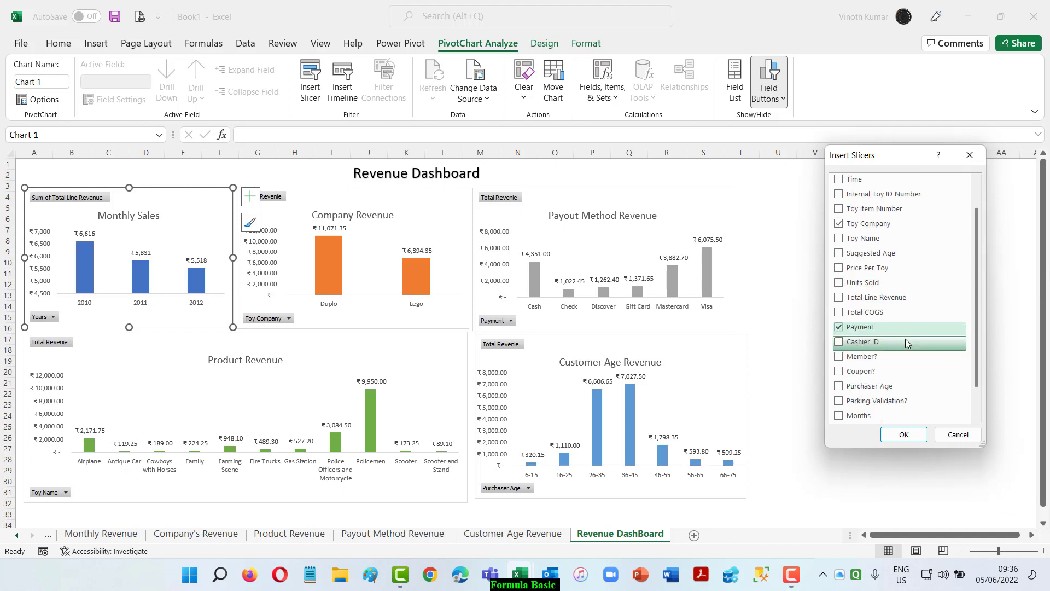
pyautogui.click(839, 387)
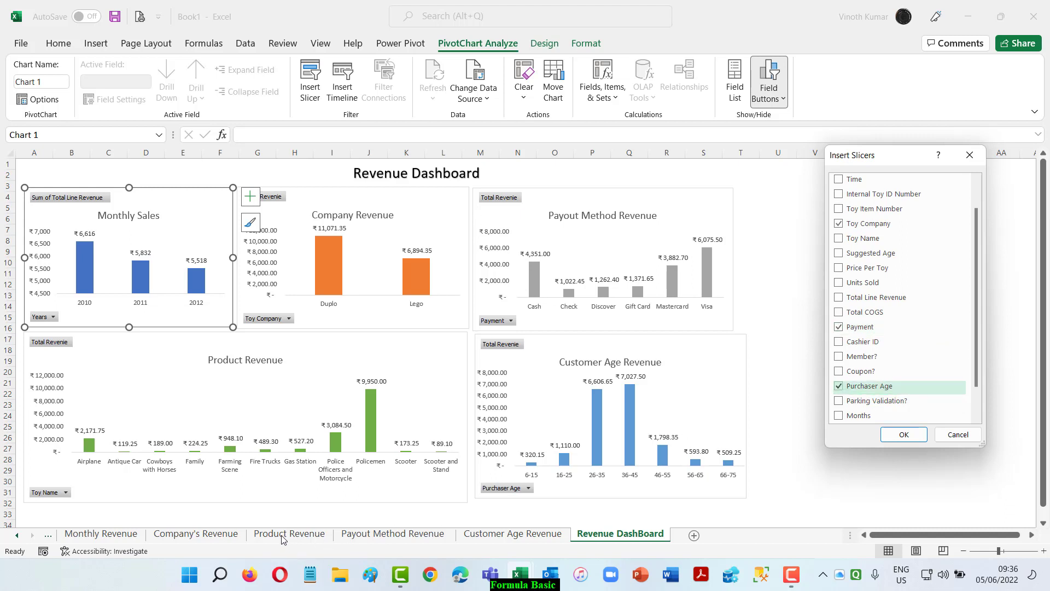
pyautogui.click(904, 435)
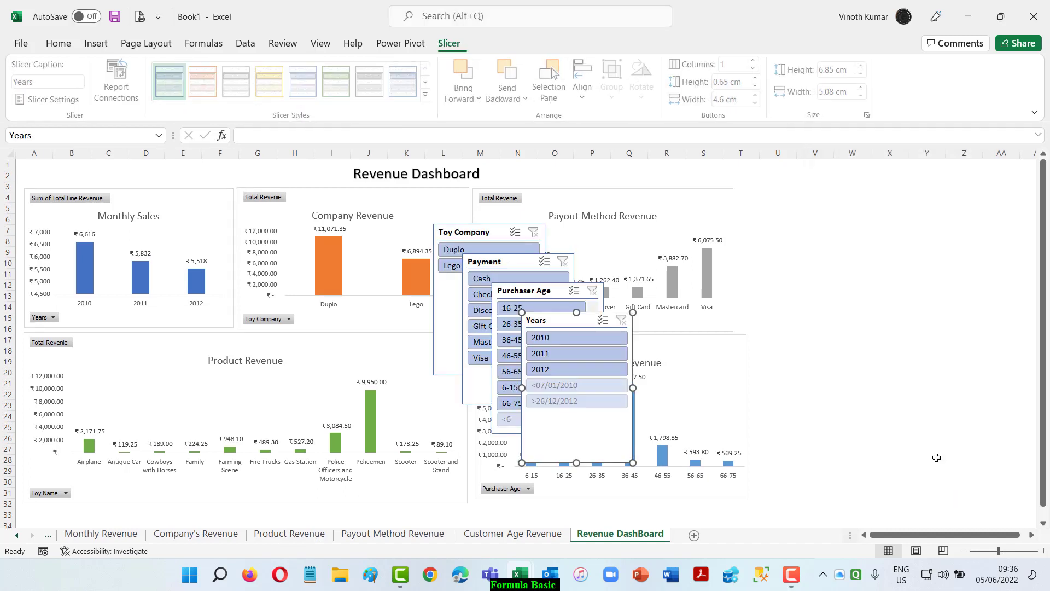
# Arrange the slicers beside the charts in two rows: Years and Payment above, Toy Company and Purchaser Age below.
pyautogui.moveTo(565, 312); pyautogui.dragTo(817, 187)
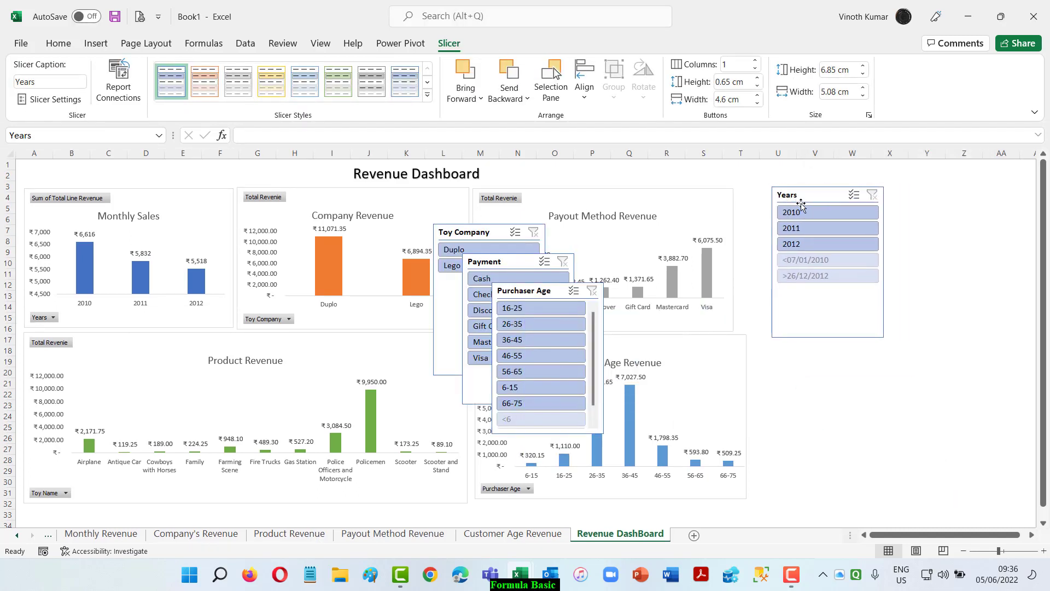
pyautogui.moveTo(492, 262); pyautogui.dragTo(934, 188)
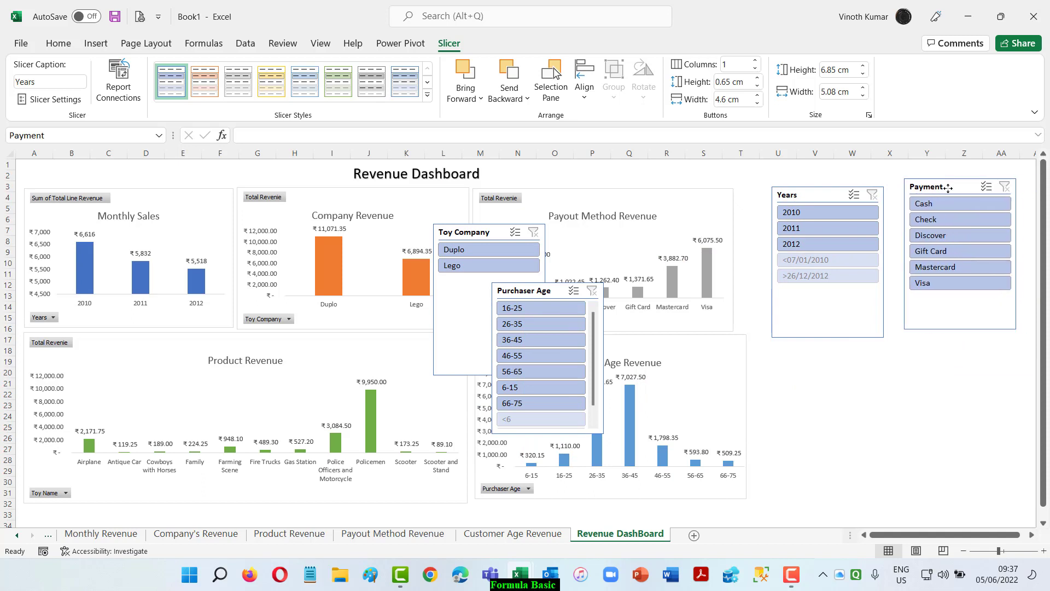
pyautogui.moveTo(520, 290); pyautogui.dragTo(934, 350)
pyautogui.moveTo(464, 237); pyautogui.dragTo(808, 357)
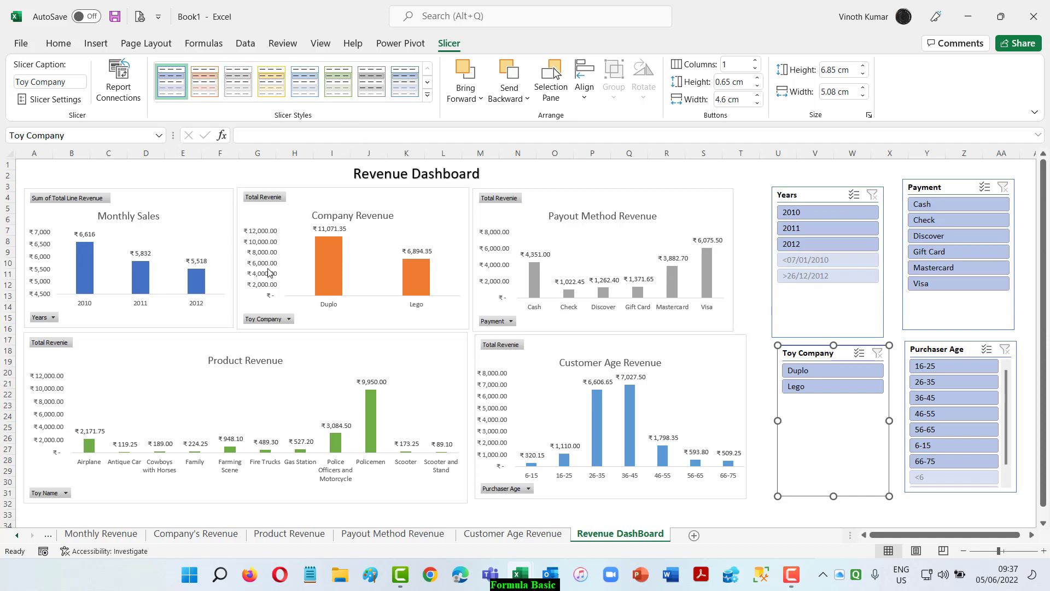
# Insert a Toy Name slicer from the Monthly Sales chart.
pyautogui.click(173, 215)
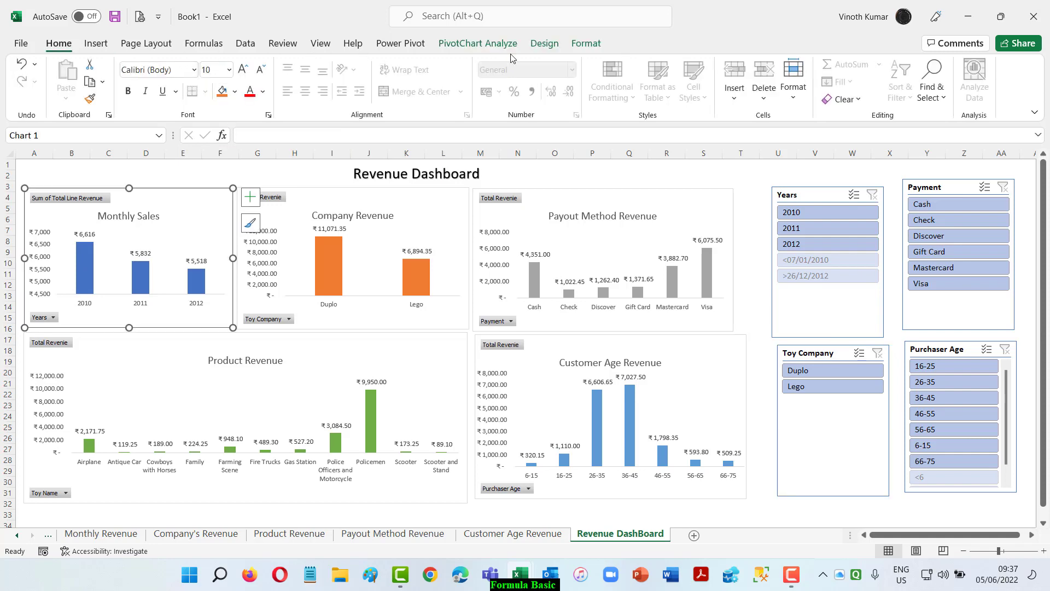
pyautogui.click(495, 45)
pyautogui.click(310, 74)
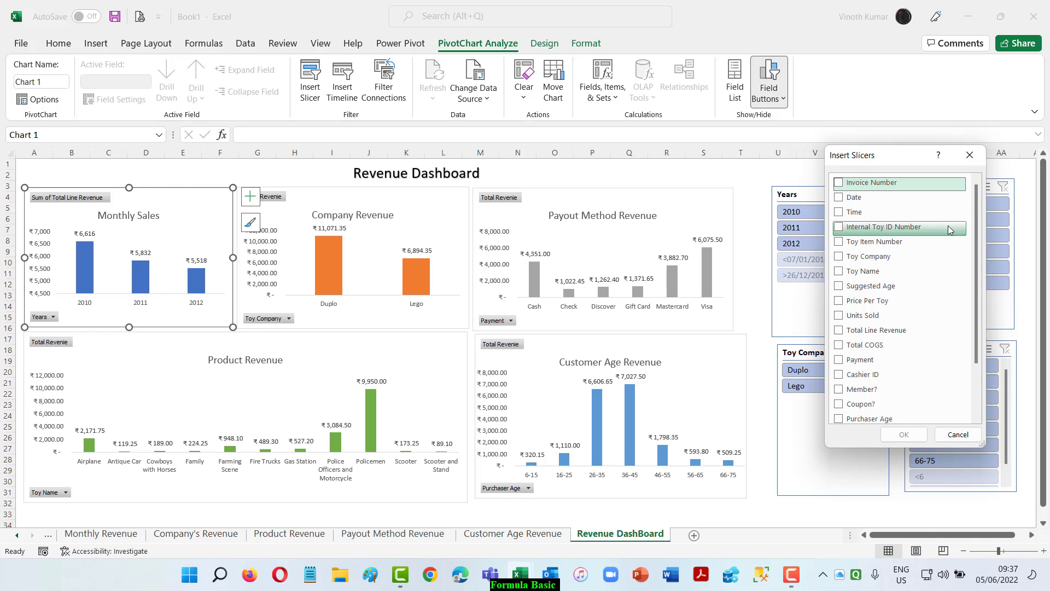
pyautogui.click(863, 272)
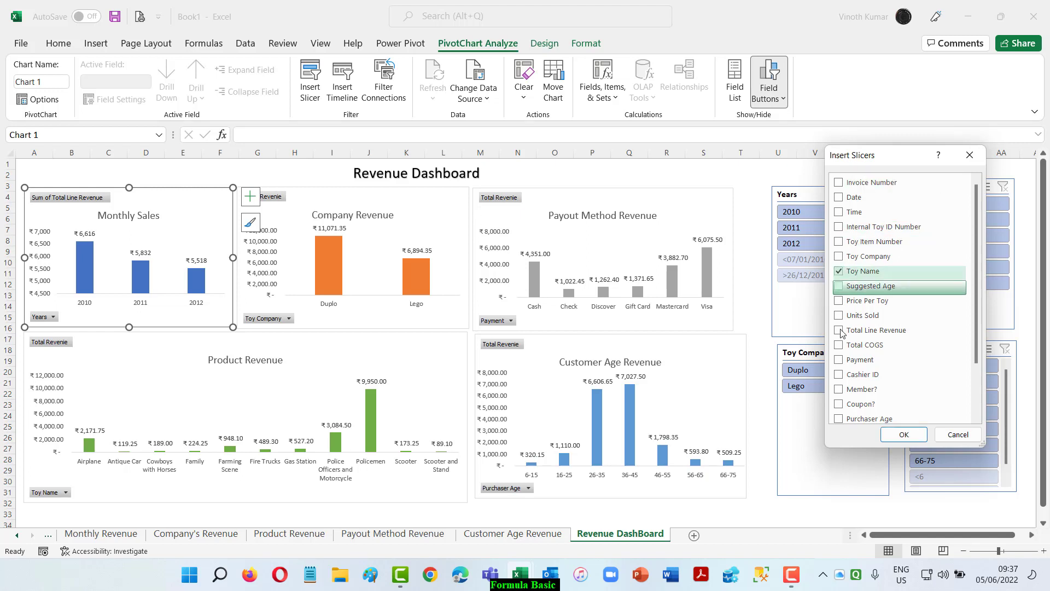
pyautogui.click(898, 437)
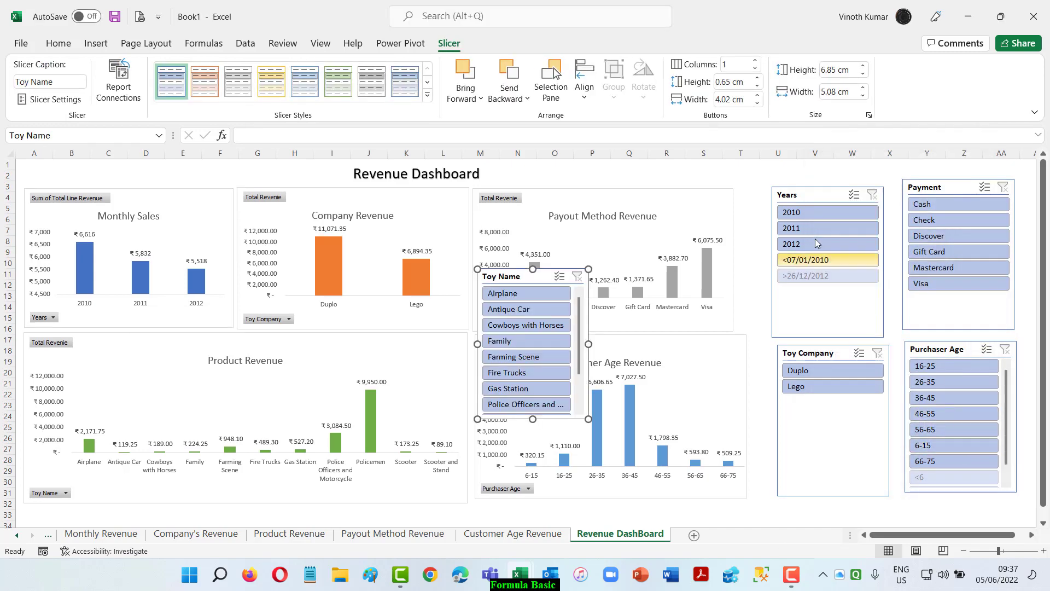
# Move the Years slicer closer to the Payout Method Revenue chart and hide its items with no data.
pyautogui.moveTo(815, 200); pyautogui.dragTo(790, 200)
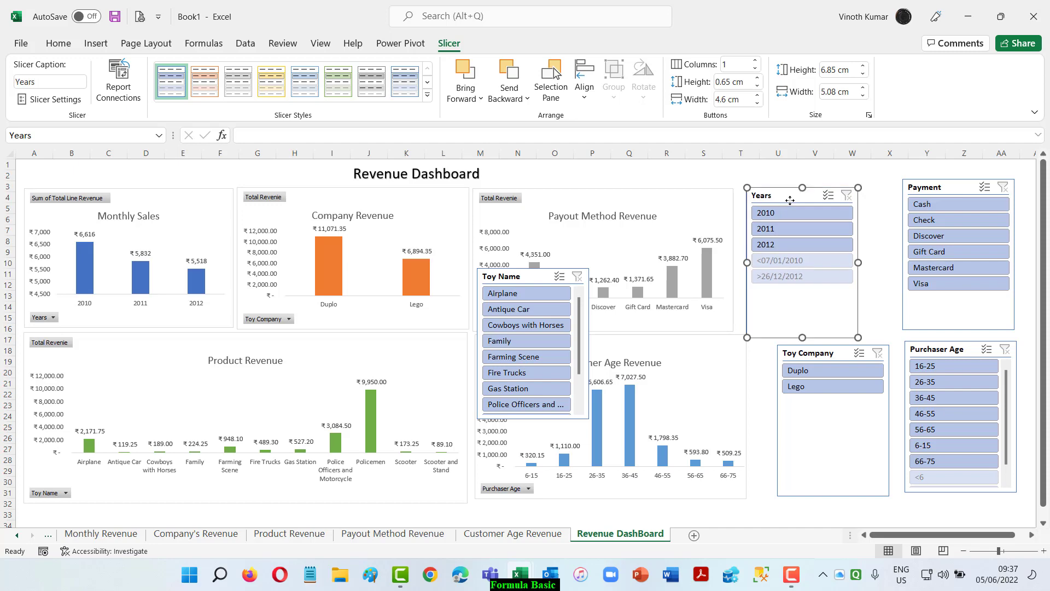
pyautogui.rightClick(790, 203)
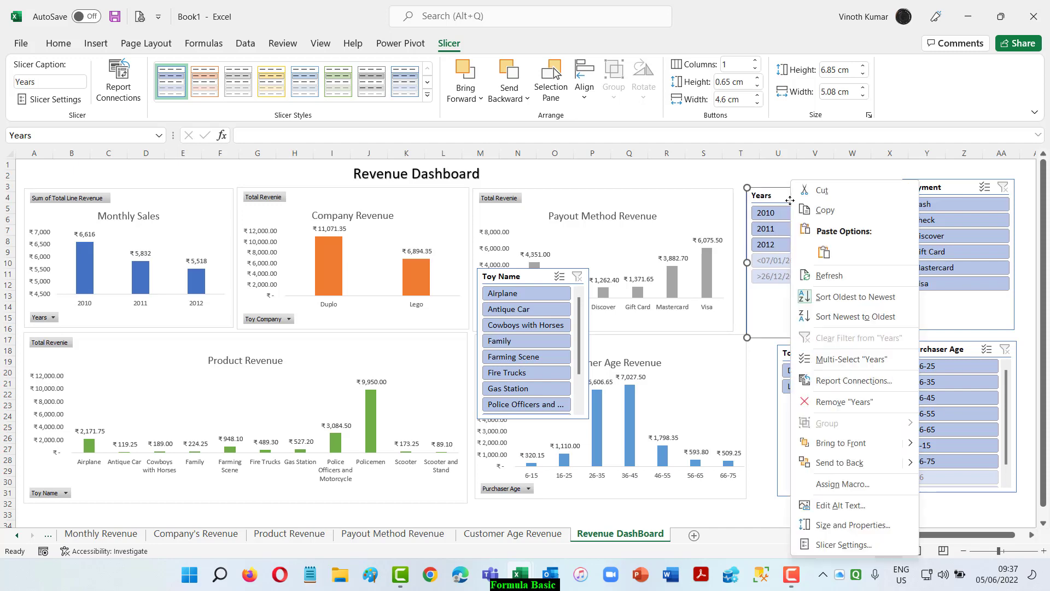
pyautogui.click(845, 546)
pyautogui.click(840, 477)
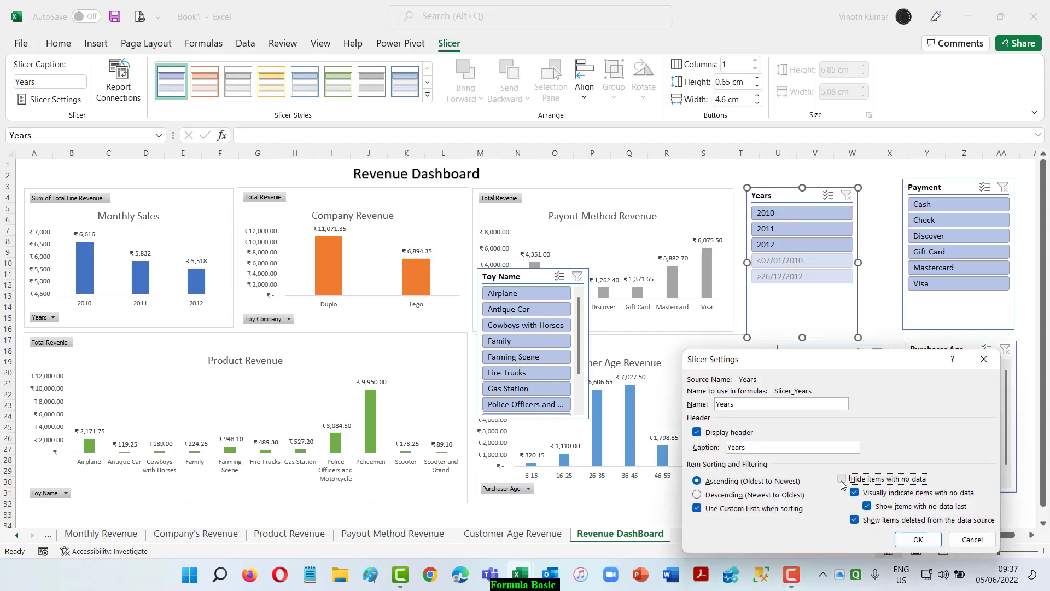
pyautogui.click(923, 542)
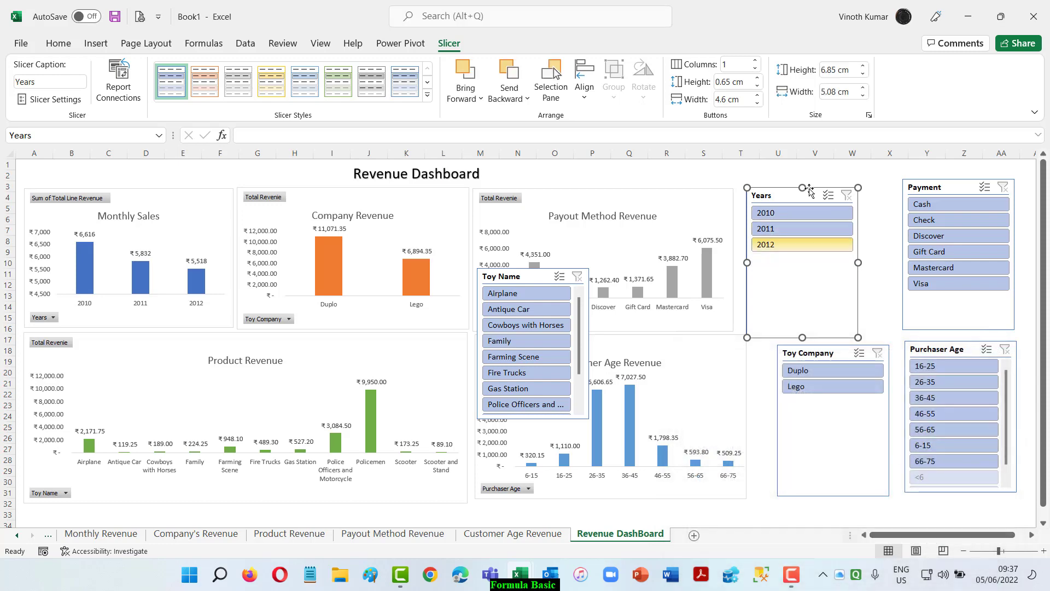
# Lay out the Years slicer in 3 columns, shrink it to about 1.88 cm high and apply the solid blue style.
pyautogui.click(754, 61)
pyautogui.click(755, 61)
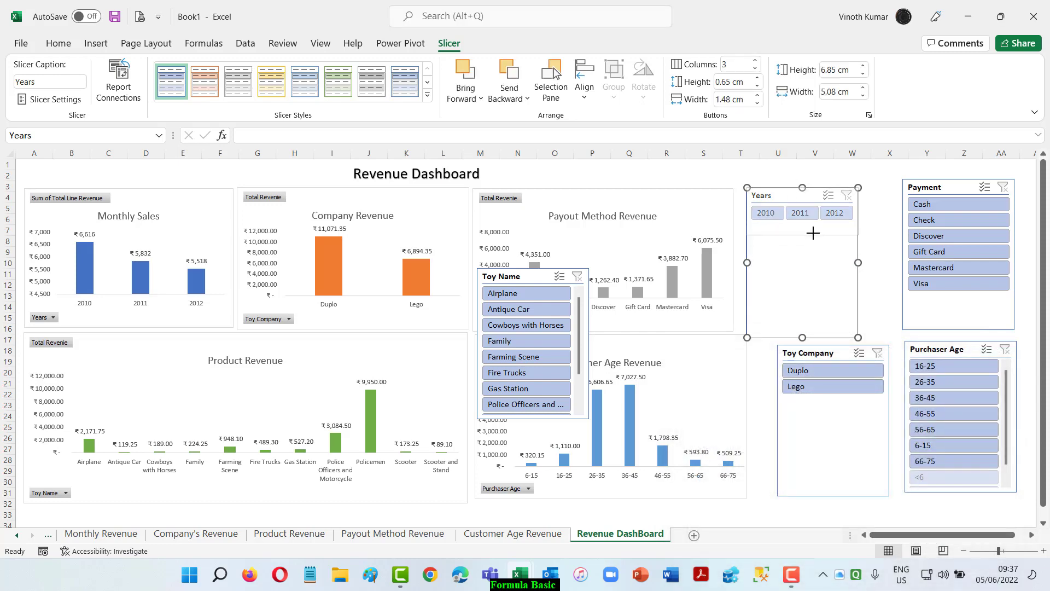
pyautogui.moveTo(813, 228); pyautogui.dragTo(793, 197)
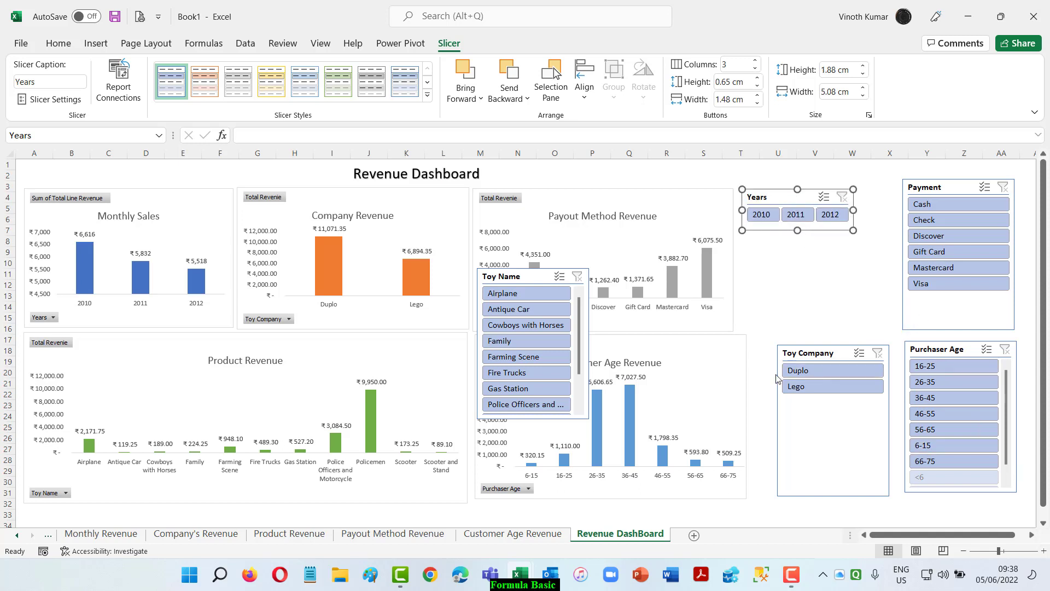
pyautogui.click(427, 95)
pyautogui.click(166, 164)
pyautogui.click(826, 285)
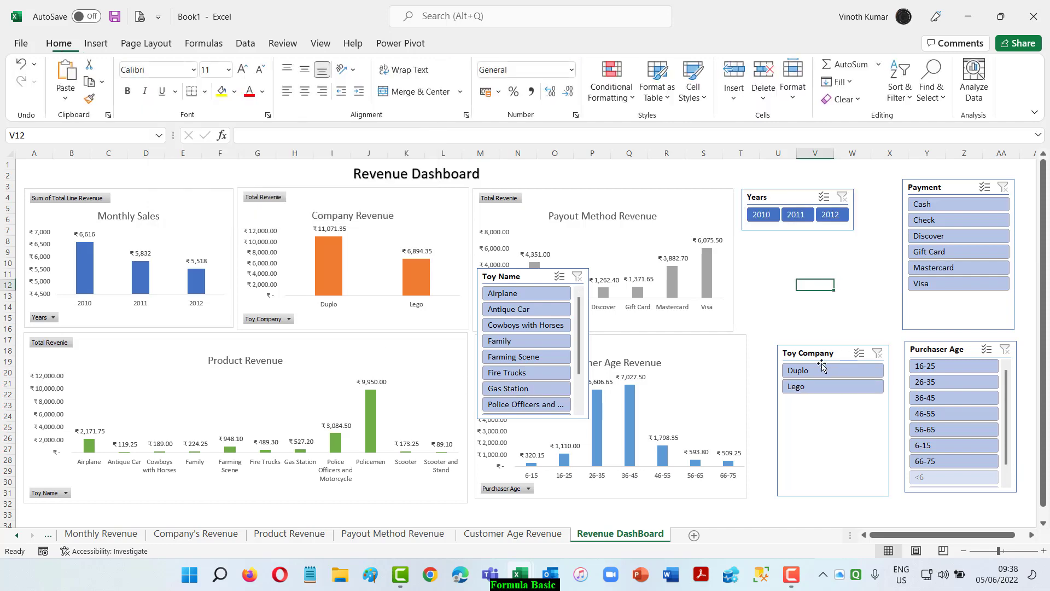
# Place the Toy Company slicer directly below Years, shorten it to about 2.69 cm and apply the solid orange style.
pyautogui.moveTo(815, 354); pyautogui.dragTo(779, 244)
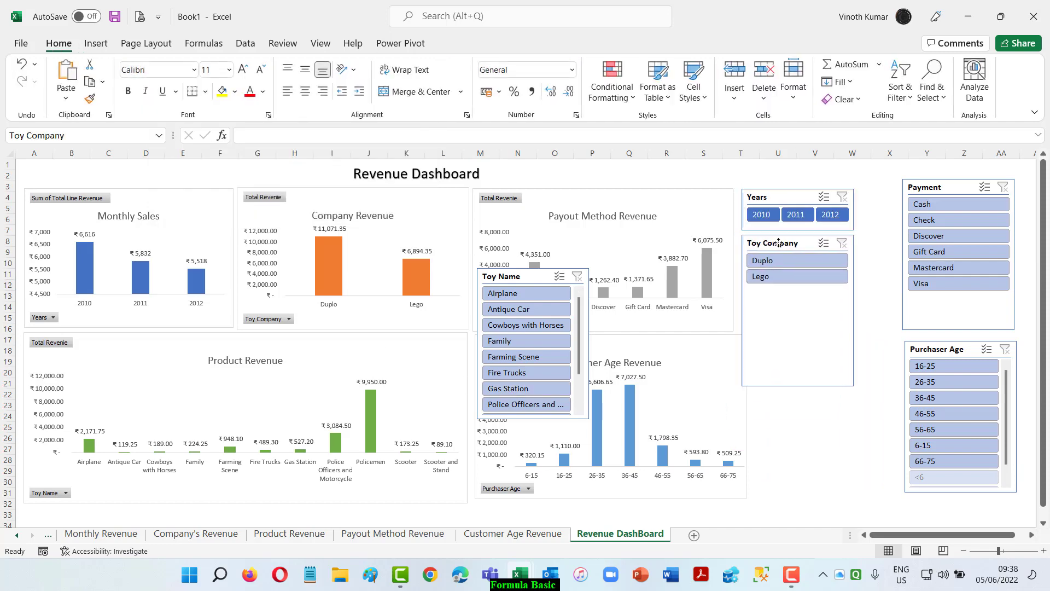
pyautogui.moveTo(799, 386); pyautogui.dragTo(814, 292)
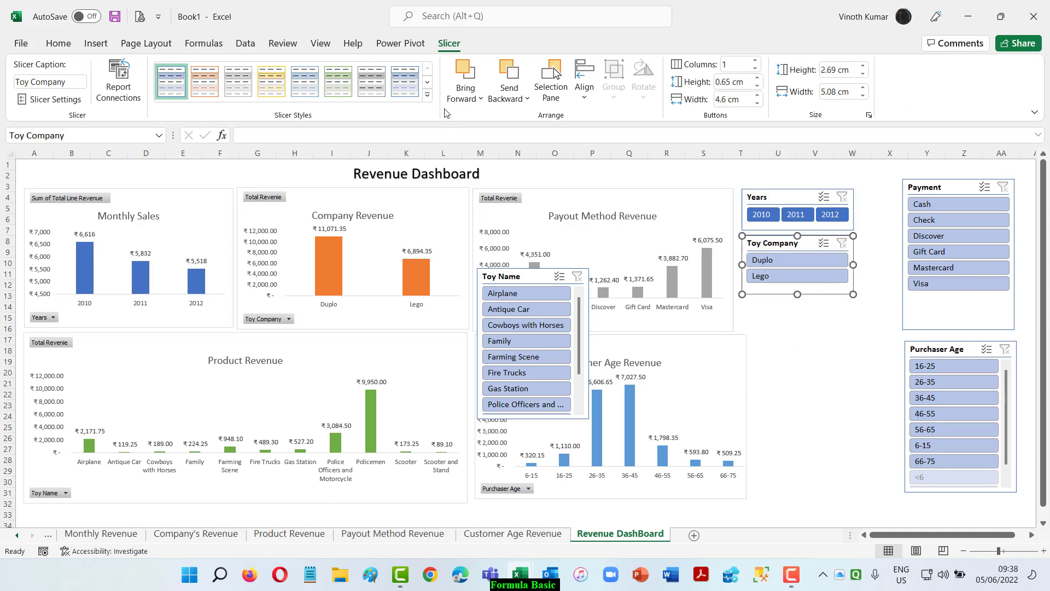
pyautogui.click(427, 95)
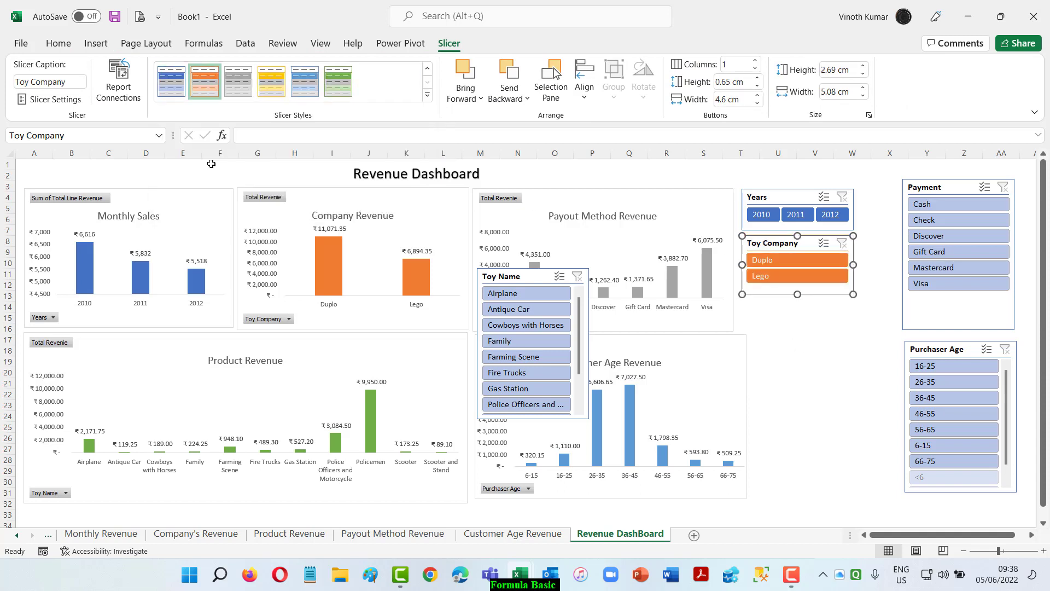
pyautogui.click(212, 168)
# Widen the Payout Method Revenue chart to match the Customer Age Revenue chart's edge, and realign the Years and Toy Company slicers beside it.
pyautogui.click(733, 400)
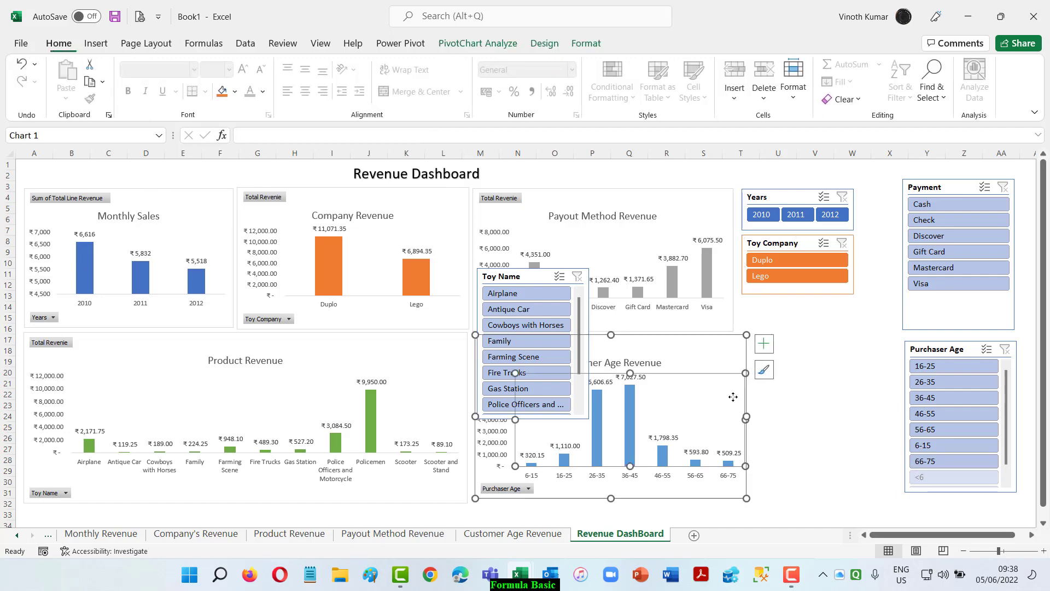
pyautogui.moveTo(773, 229); pyautogui.dragTo(816, 241)
pyautogui.click(729, 324)
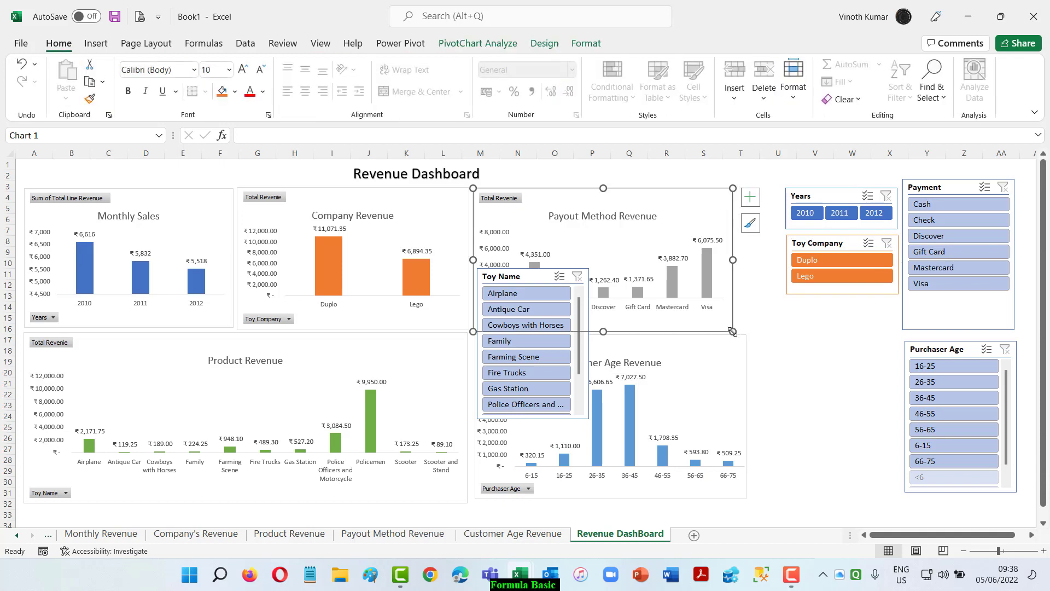
pyautogui.moveTo(747, 330); pyautogui.dragTo(747, 331)
pyautogui.click(747, 331)
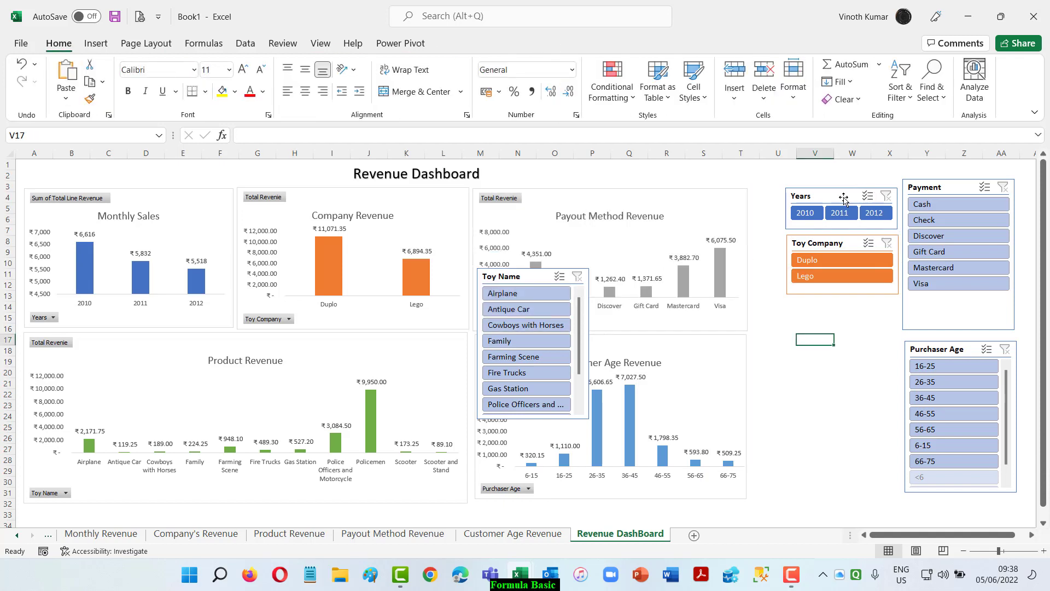
pyautogui.moveTo(843, 198); pyautogui.dragTo(814, 196)
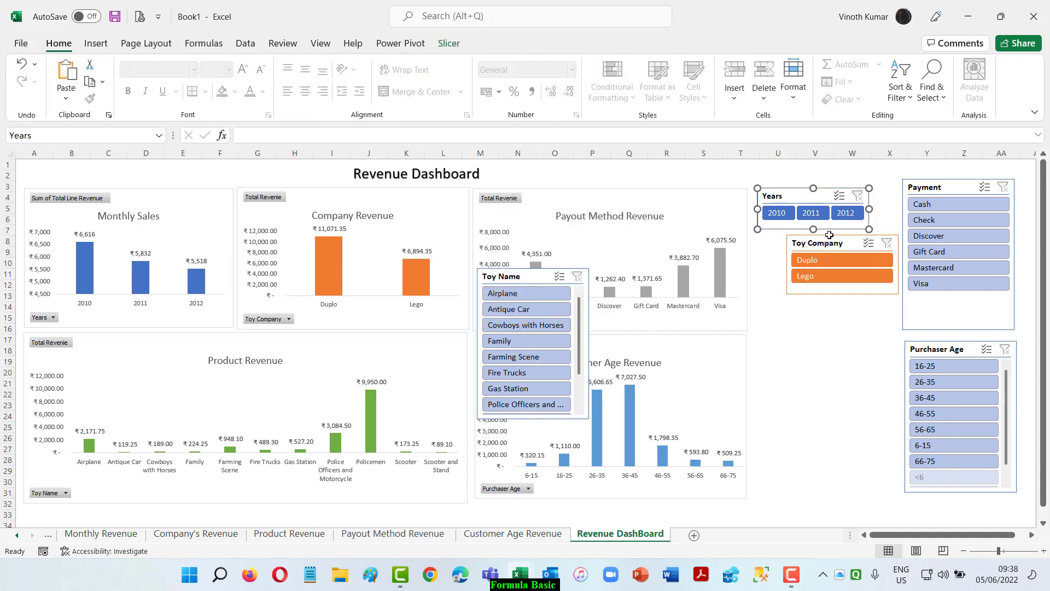
pyautogui.moveTo(827, 242); pyautogui.dragTo(801, 241)
# Place the Toy Name slicer below Toy Company, lengthen it to about 9.15 cm to show every toy, and apply the solid green style.
pyautogui.moveTo(505, 276); pyautogui.dragTo(792, 310)
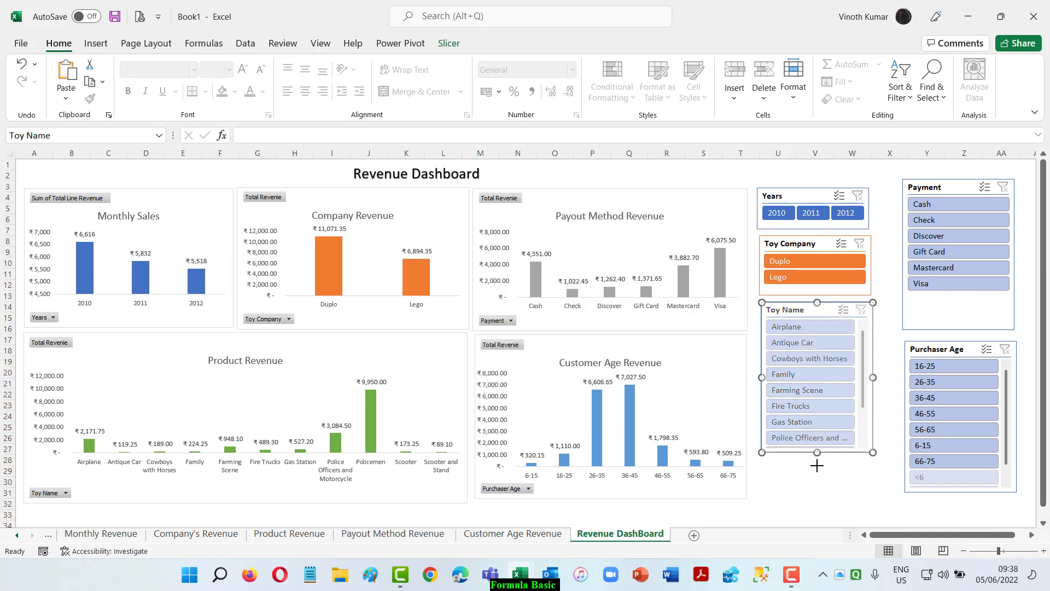
pyautogui.moveTo(817, 453); pyautogui.dragTo(818, 503)
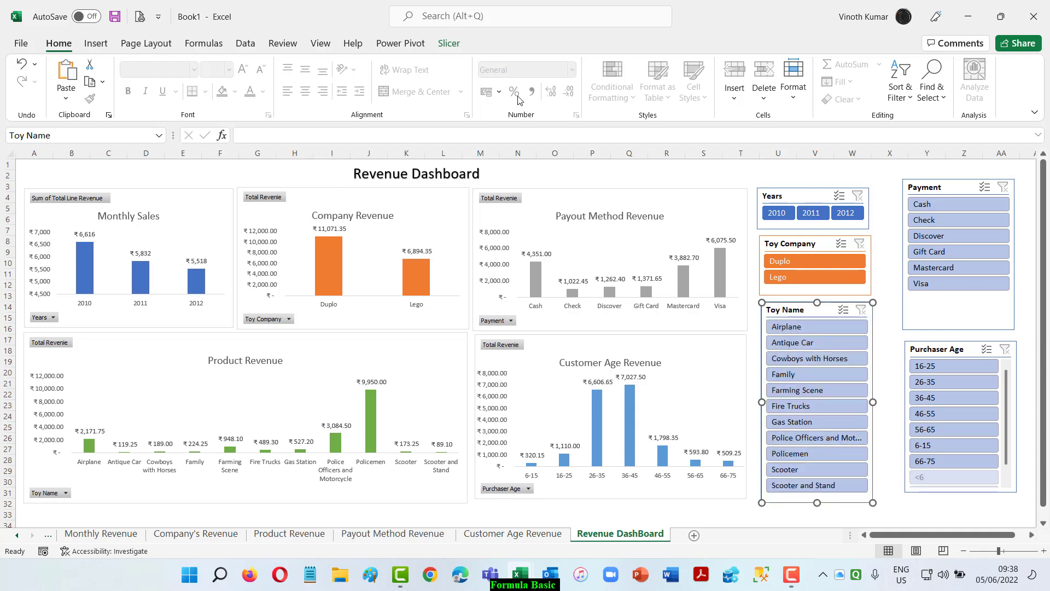
pyautogui.click(448, 45)
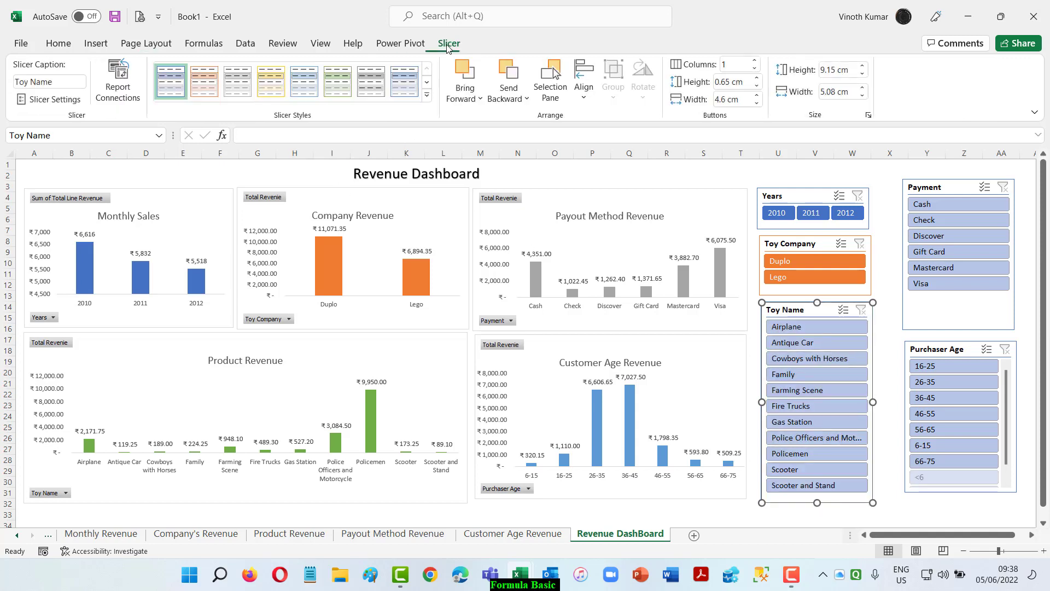
pyautogui.click(426, 95)
pyautogui.click(336, 165)
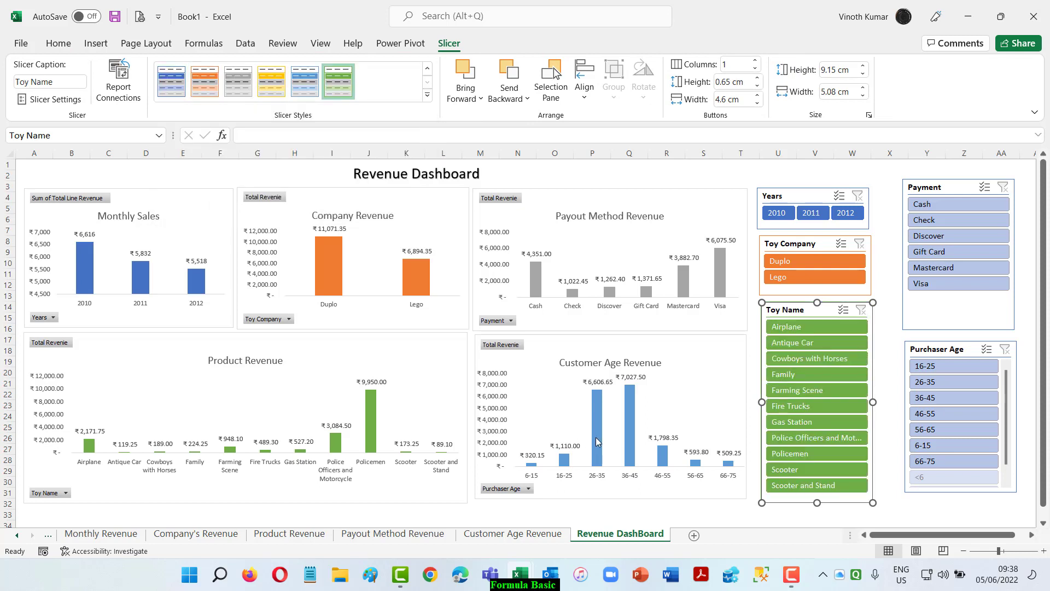
# Move Payment beside Years and shorten it to about 5.52 cm, with Purchaser Age directly below stretched to about 8.34 cm.
pyautogui.moveTo(936, 184); pyautogui.dragTo(909, 193)
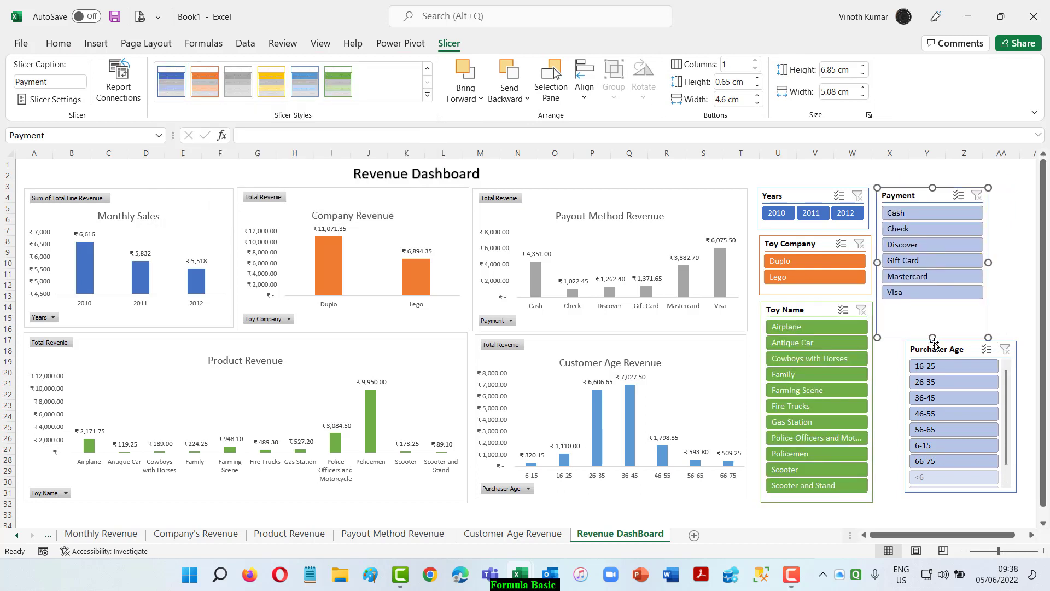
pyautogui.moveTo(932, 338); pyautogui.dragTo(933, 309)
pyautogui.moveTo(944, 349); pyautogui.dragTo(918, 323)
pyautogui.moveTo(935, 465); pyautogui.dragTo(932, 498)
# Hide items with no data in the Purchaser Age slicer.
pyautogui.rightClick(925, 324)
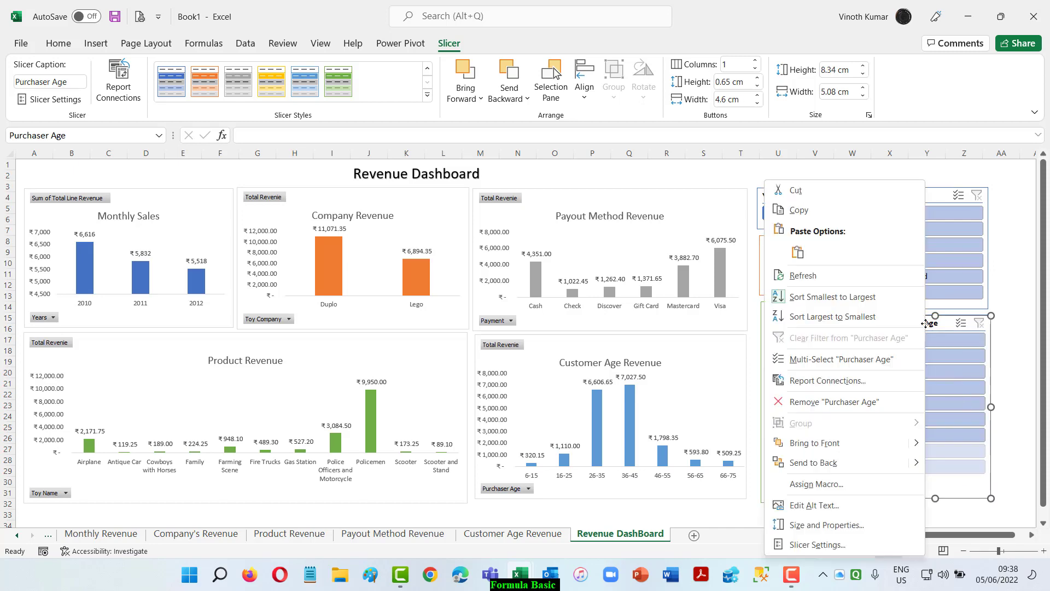
pyautogui.click(831, 544)
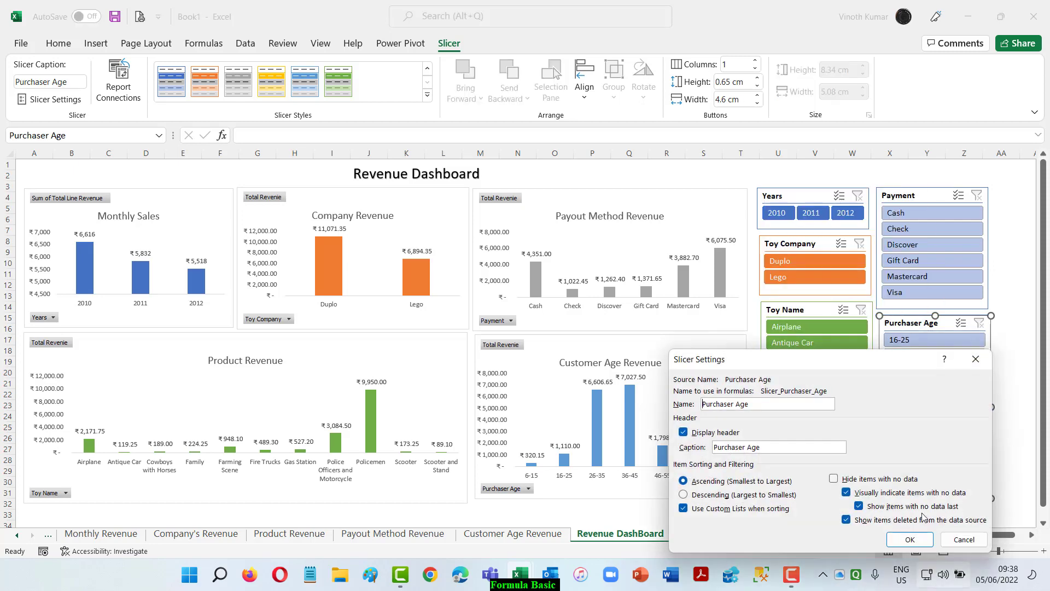
pyautogui.click(834, 479)
pyautogui.click(910, 540)
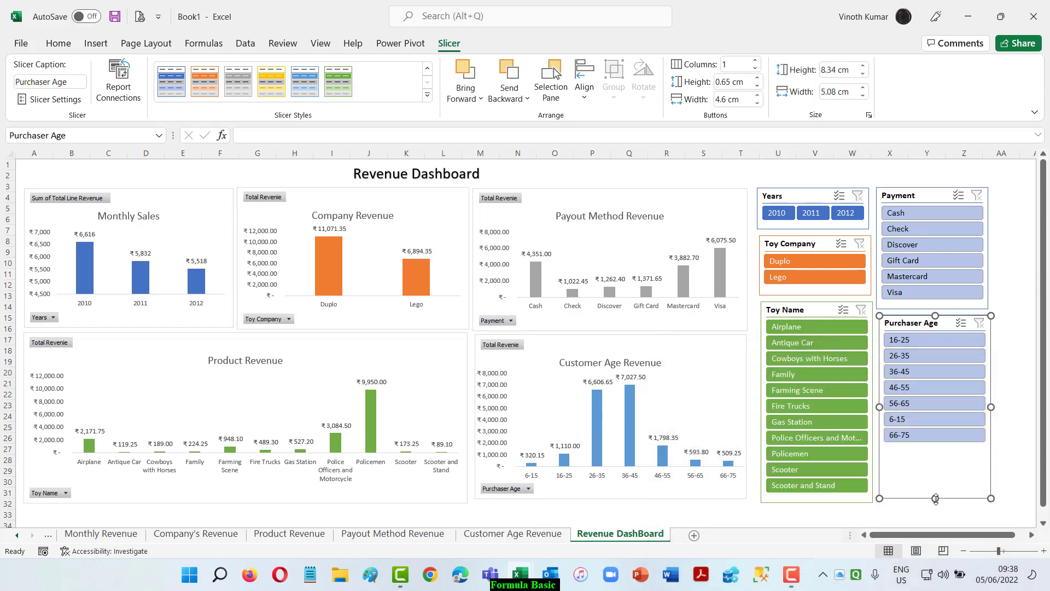
# Shorten the Purchaser Age slicer to about 6.43 cm and shift it and the Payment slicer slightly down to balance the column.
pyautogui.moveTo(936, 487); pyautogui.dragTo(937, 461)
pyautogui.moveTo(939, 455); pyautogui.dragTo(941, 457)
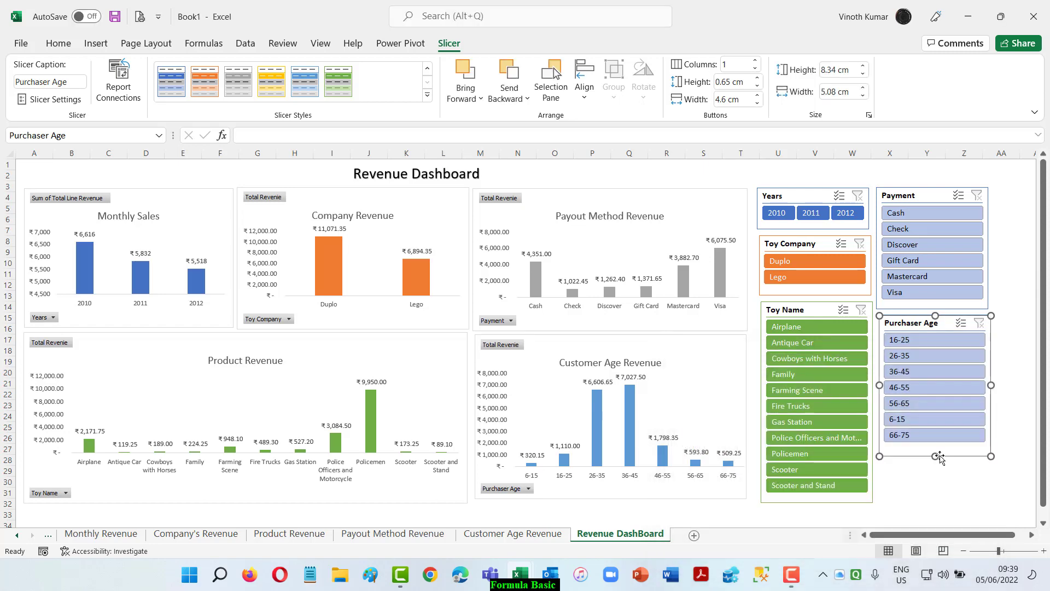
pyautogui.moveTo(926, 326); pyautogui.dragTo(924, 350)
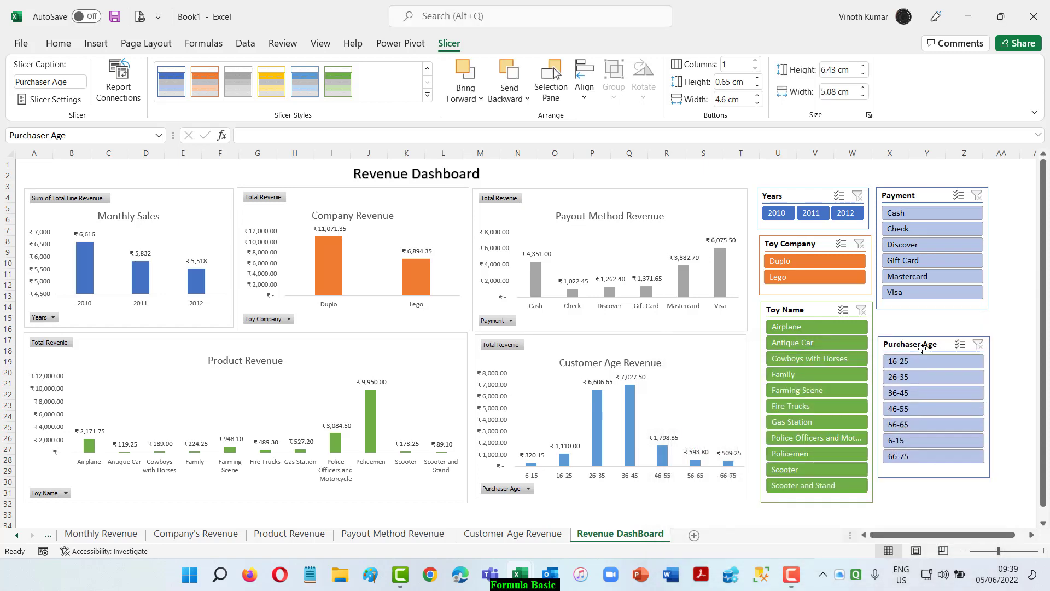
pyautogui.moveTo(921, 202); pyautogui.dragTo(921, 215)
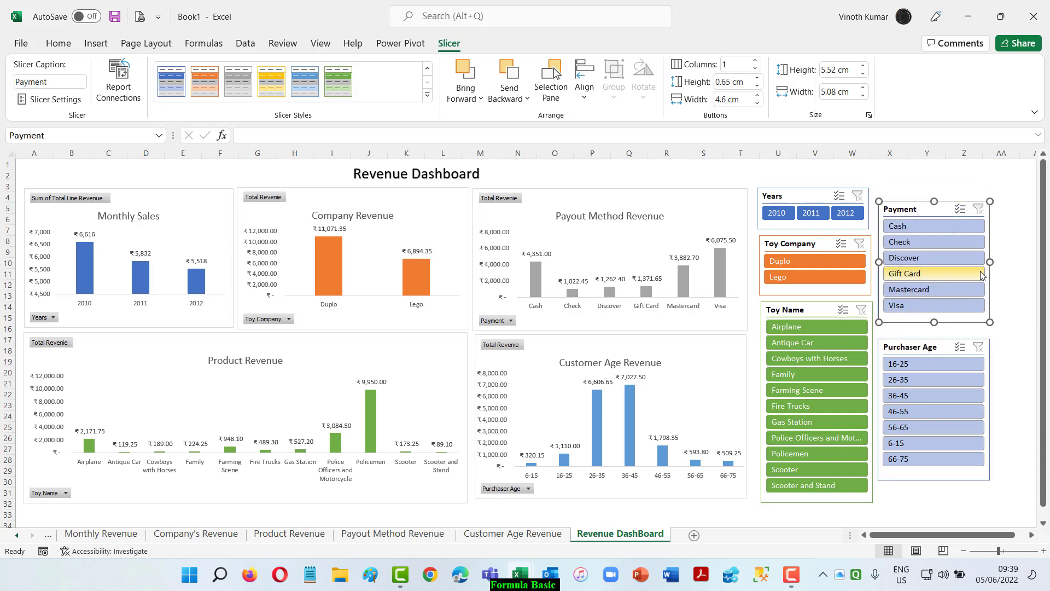
# Apply the solid grey style to the Payment slicer and the solid light blue style to the Purchaser Age slicer.
pyautogui.click(238, 81)
pyautogui.click(910, 346)
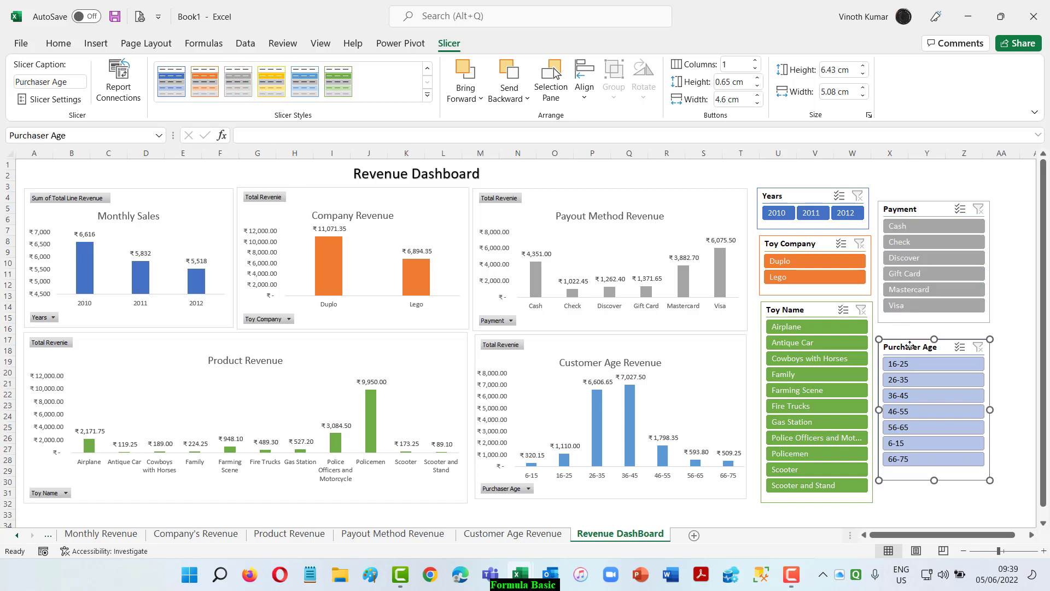
pyautogui.click(305, 81)
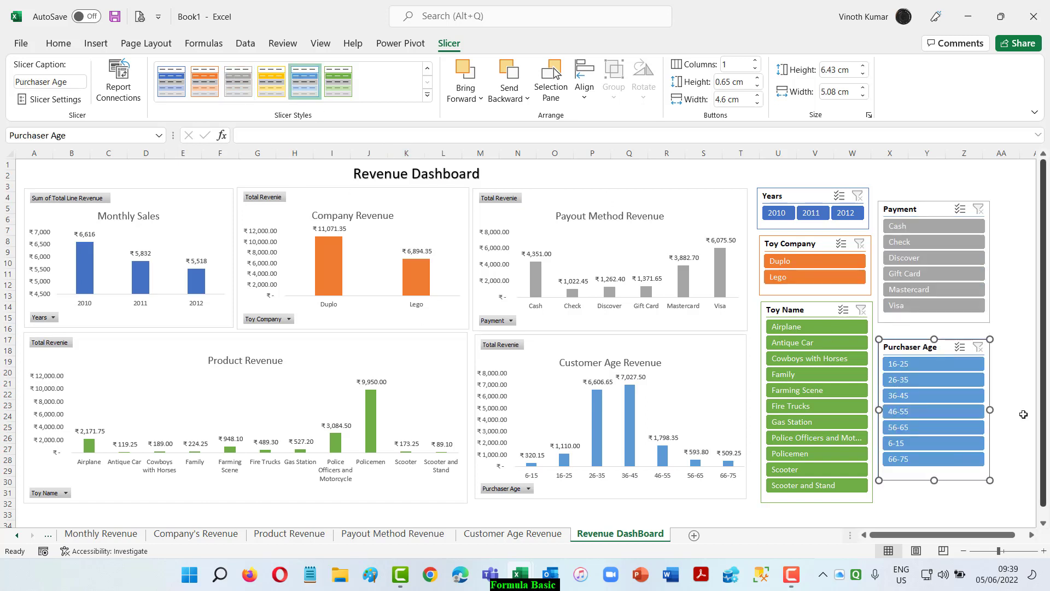
pyautogui.click(1006, 293)
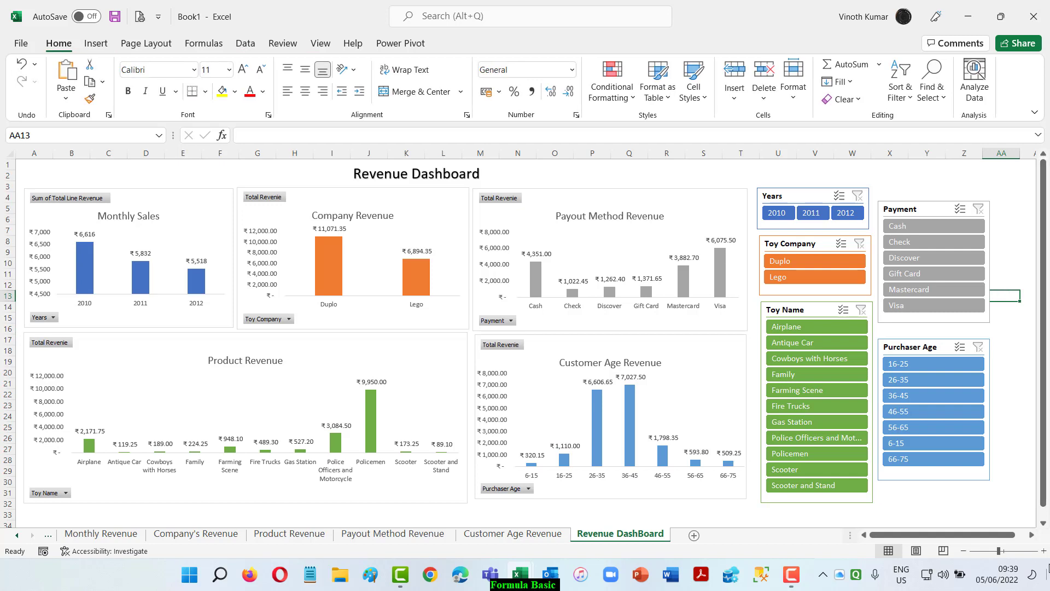
# Test the slicers by filtering to 2010 and Duplo, and clear both filters.
pyautogui.click(788, 217)
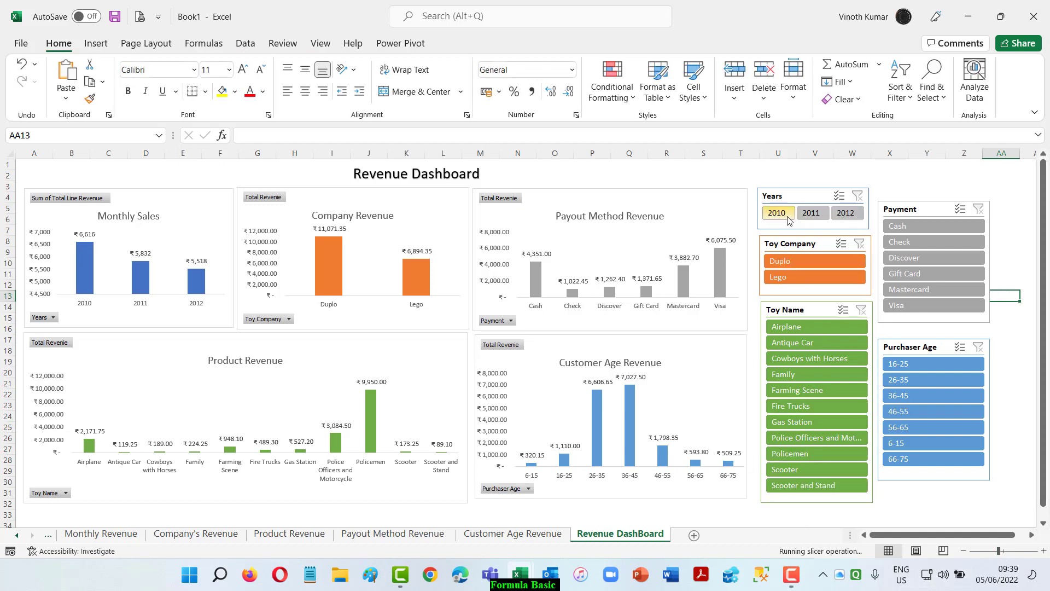
pyautogui.click(797, 261)
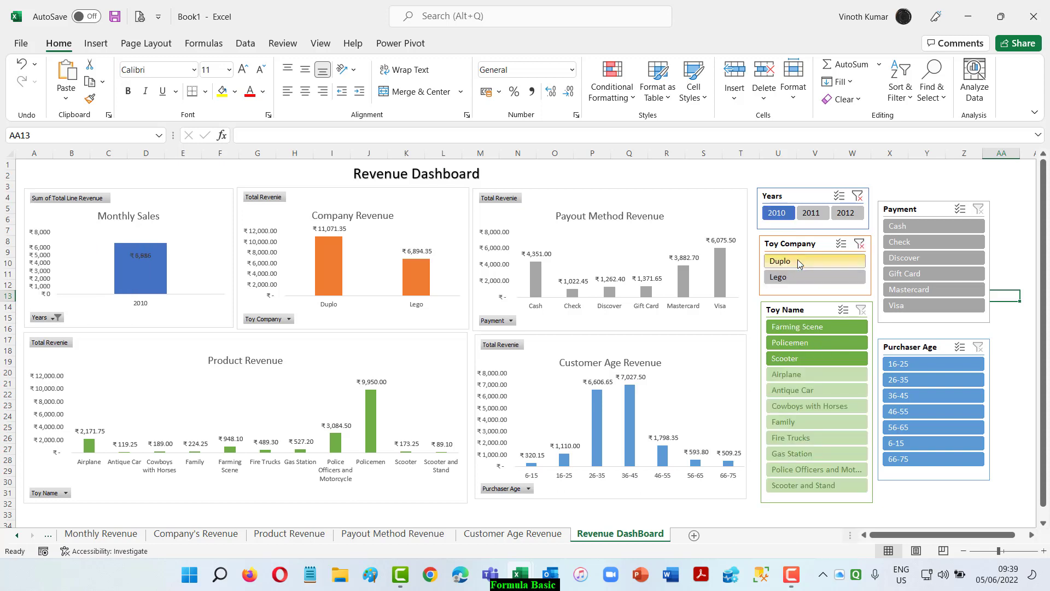
pyautogui.click(860, 243)
pyautogui.click(857, 195)
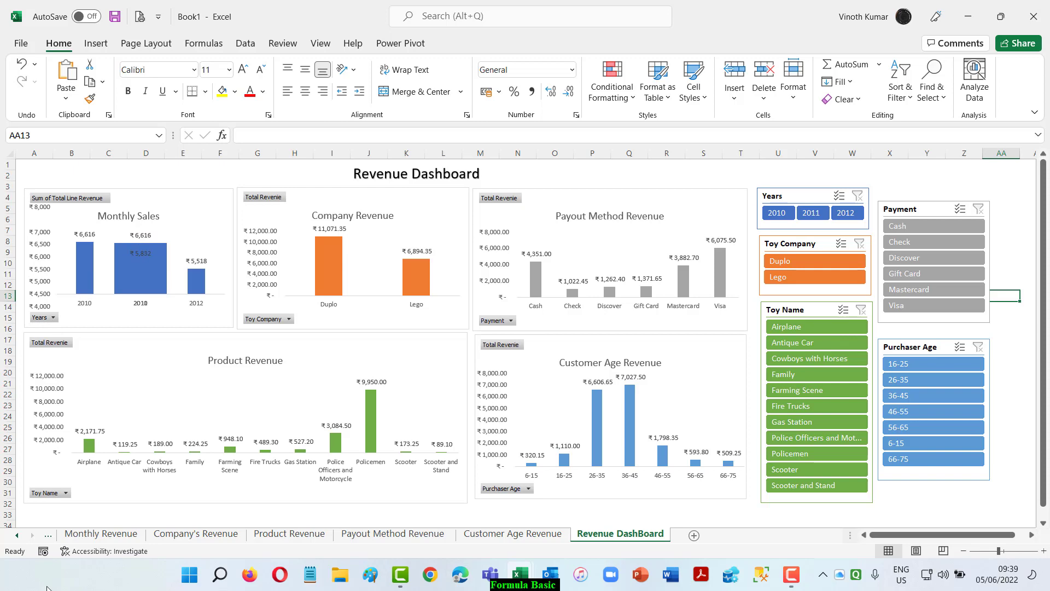
# Change the title in cell A1 of the Monthly Revenue sheet to "Yearly Sales".
pyautogui.click(118, 535)
pyautogui.click(61, 173)
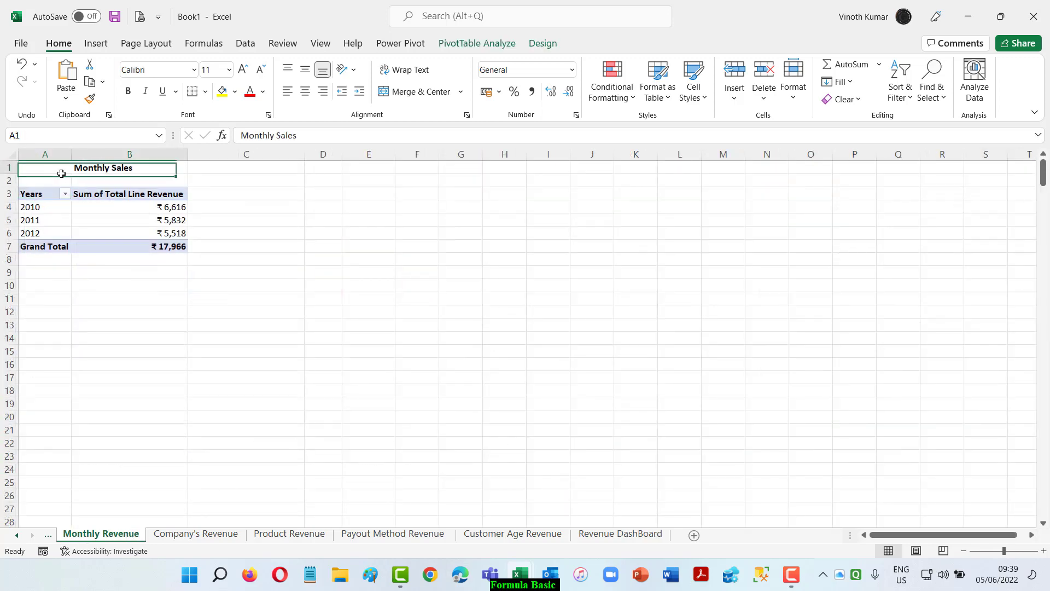
pyautogui.press('F2')
pyautogui.press('Home')
pyautogui.press('Delete')
pyautogui.press('Delete')
pyautogui.press('Delete')
pyautogui.press('Delete')
pyautogui.press('Delete')
pyautogui.press('Delete')
pyautogui.press('Delete')
pyautogui.press('Delete')
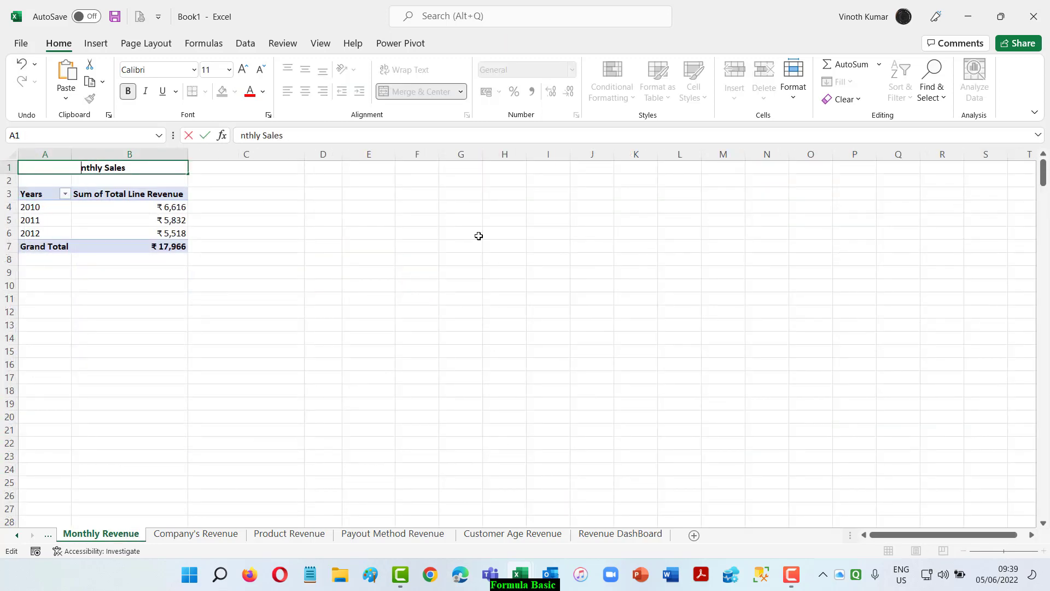
pyautogui.write('Yearly')
pyautogui.press('Return')
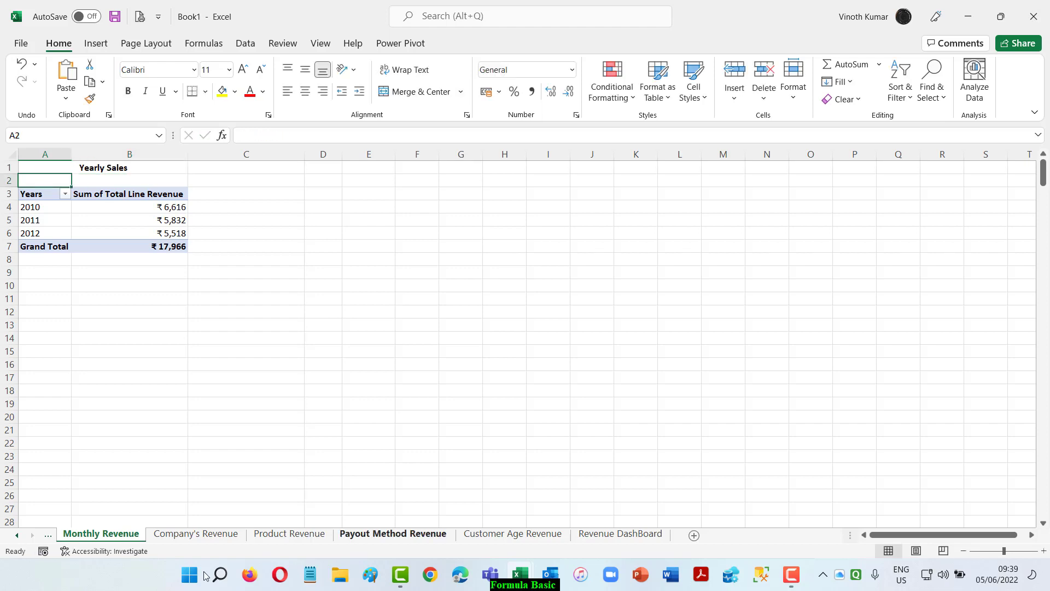
# Rename the Monthly Revenue sheet as "Yearly Revenue".
pyautogui.moveTo(77, 540); pyautogui.dragTo(77, 539)
pyautogui.press('Delete')
pyautogui.write('Yearl')
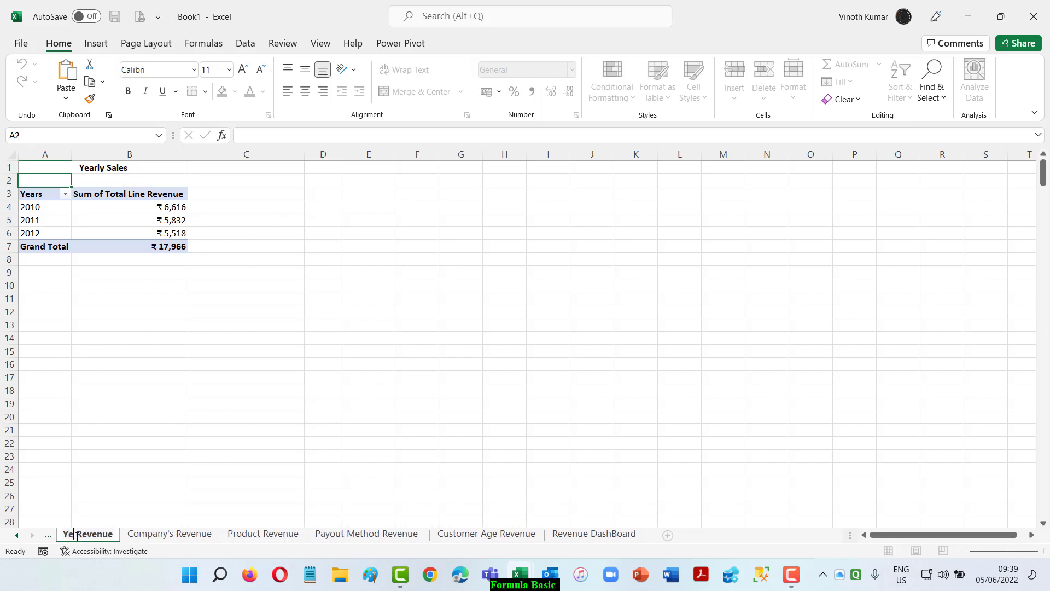
pyautogui.write('y')
pyautogui.press('Return')
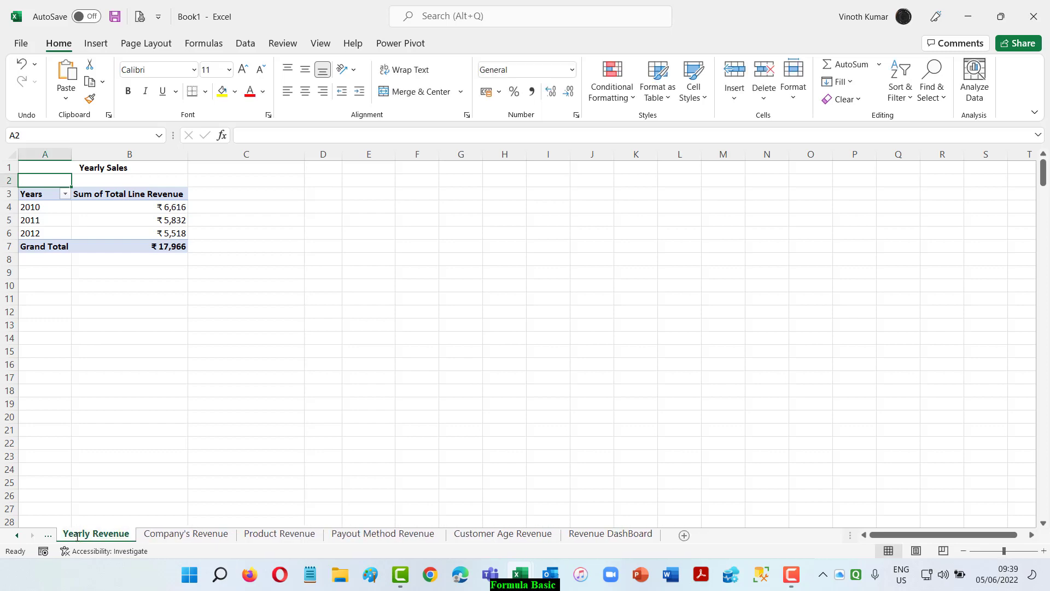
# Test the Revenue DashBoard slicers by filtering to 2010, Lego, Airplane and age 16-25, and clear all the filters.
pyautogui.click(600, 535)
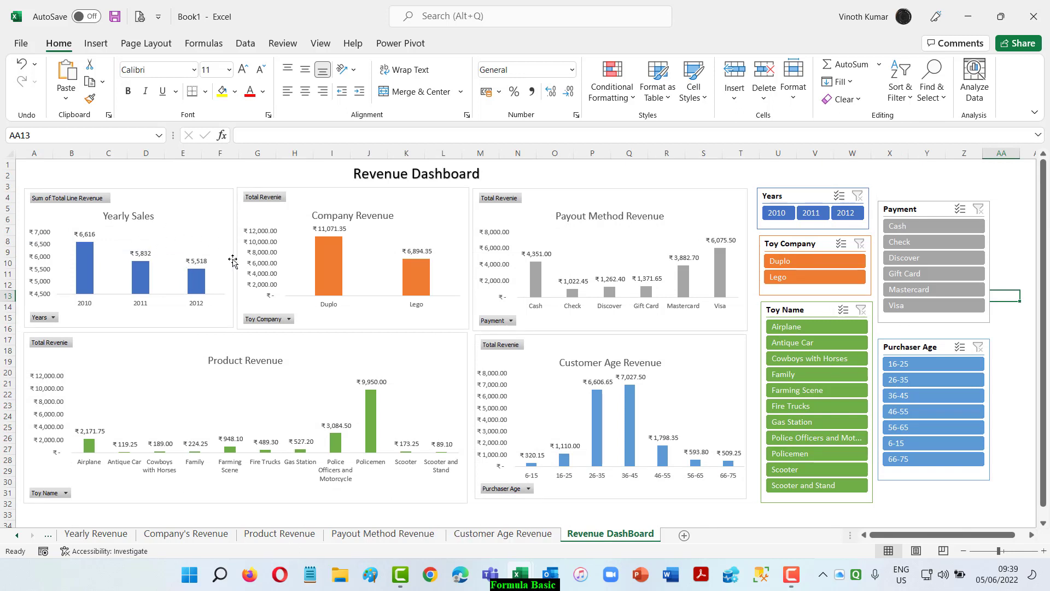
pyautogui.click(777, 212)
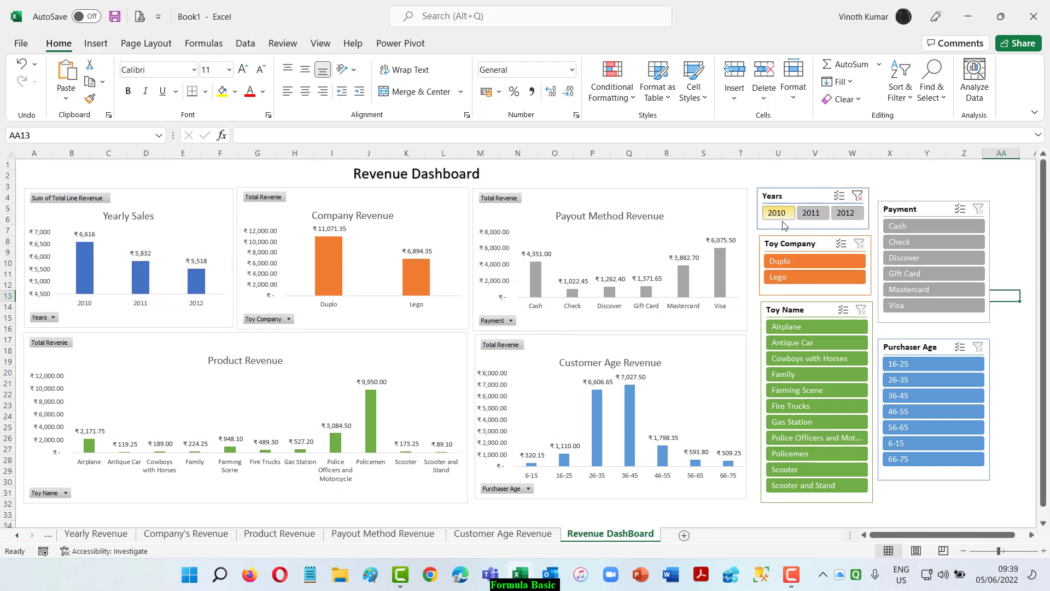
pyautogui.click(824, 279)
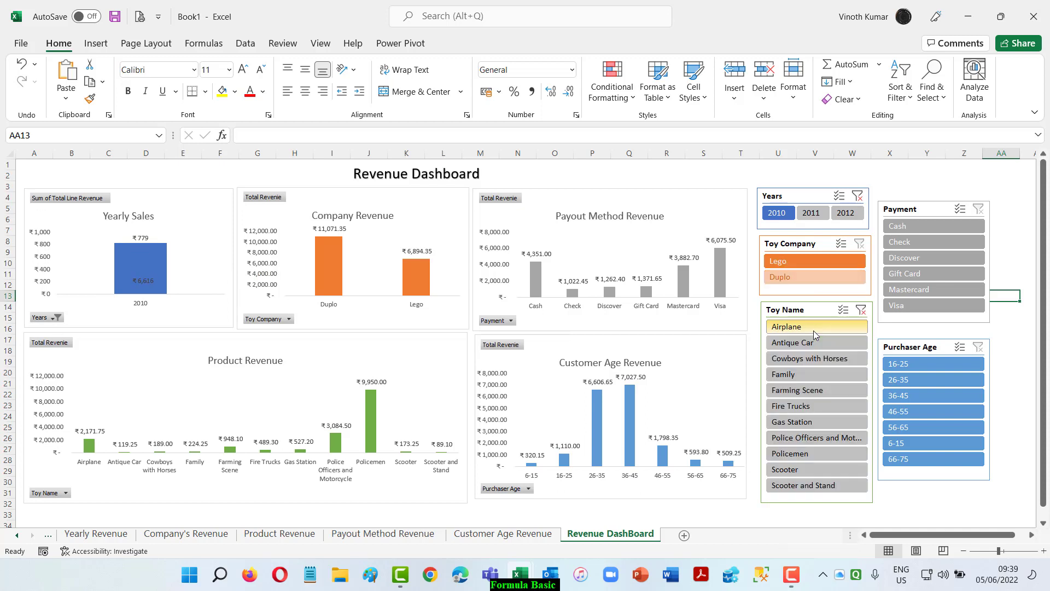
pyautogui.click(813, 331)
pyautogui.click(932, 362)
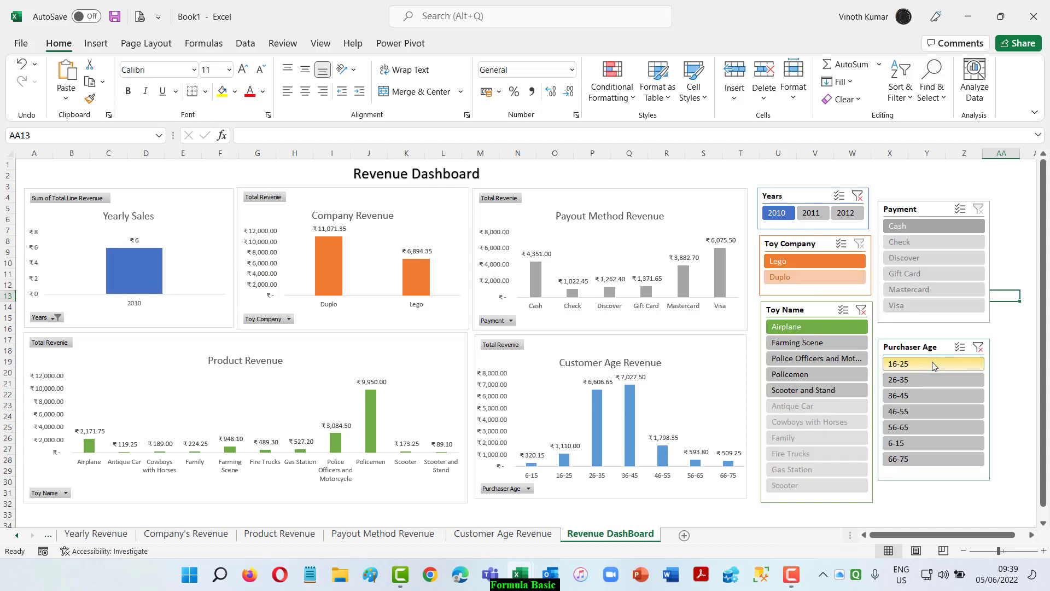
pyautogui.click(978, 347)
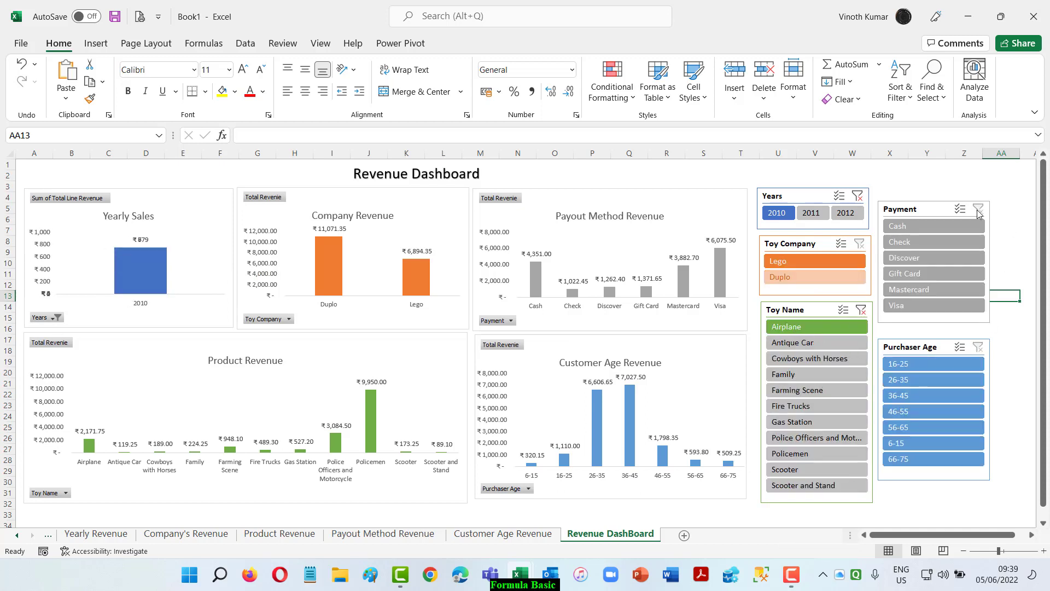
pyautogui.click(861, 310)
pyautogui.click(859, 243)
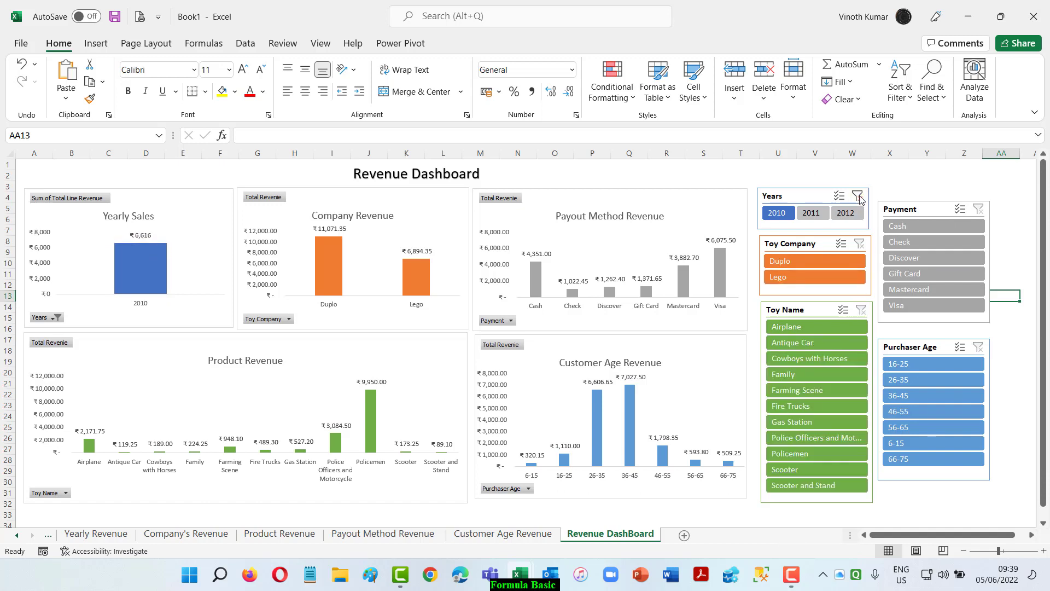
pyautogui.click(858, 196)
# Connect the Years slicer to the PivotTables on the Company's Revenue, Customer Age Revenue, Payout Method Revenue and Product Revenue sheets as well.
pyautogui.click(800, 197)
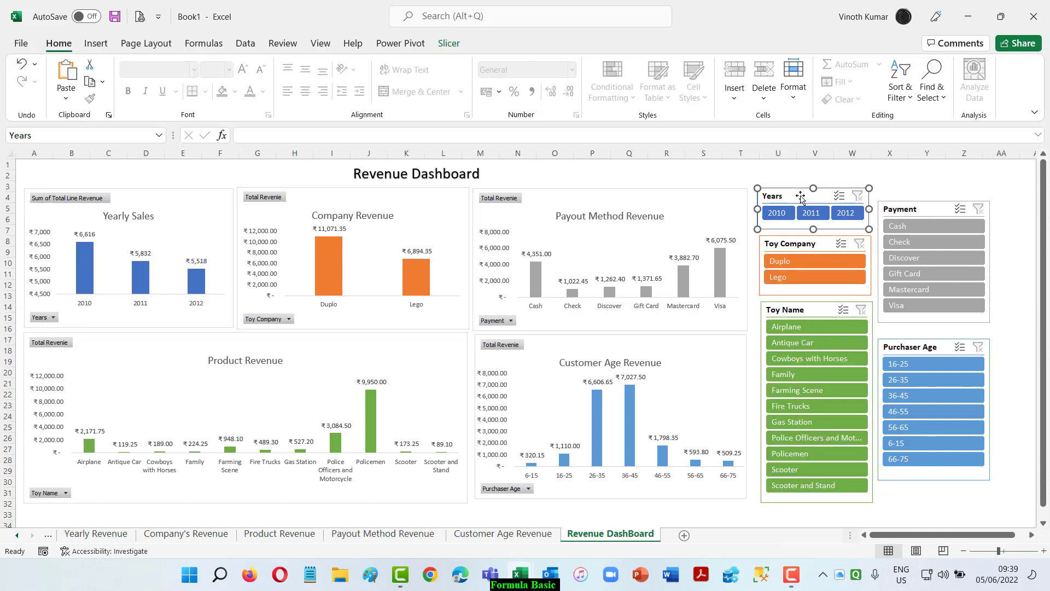
pyautogui.click(449, 44)
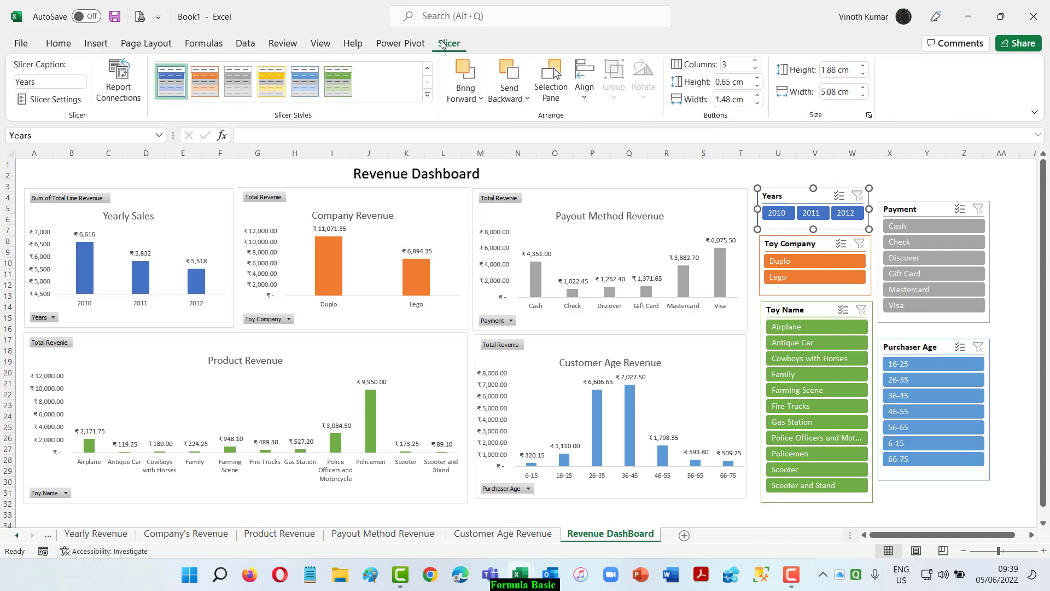
pyautogui.click(116, 80)
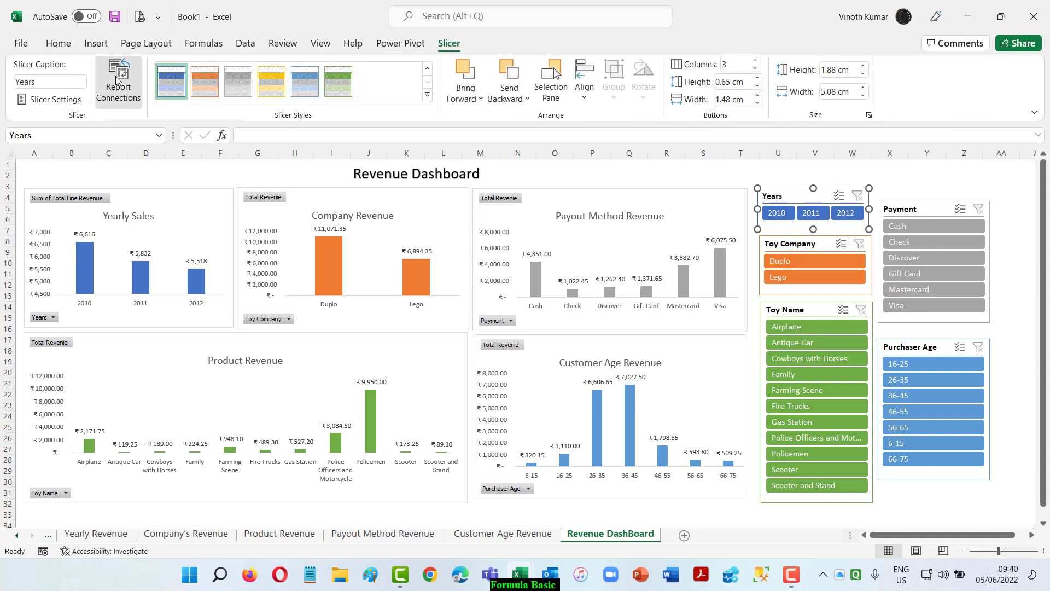
pyautogui.moveTo(859, 245); pyautogui.dragTo(611, 222)
pyautogui.moveTo(666, 339); pyautogui.dragTo(664, 410)
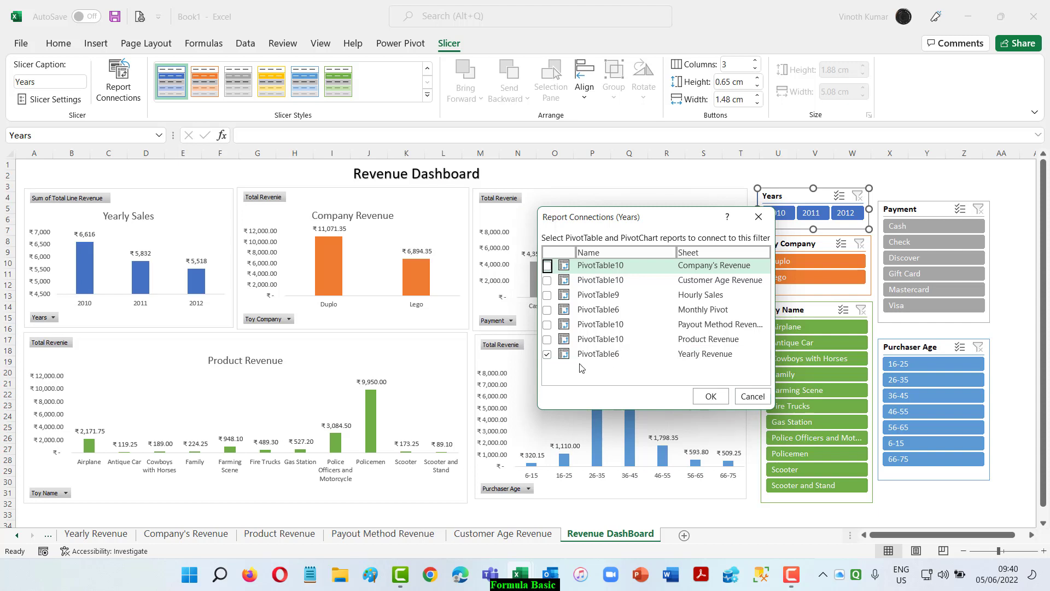
pyautogui.click(547, 339)
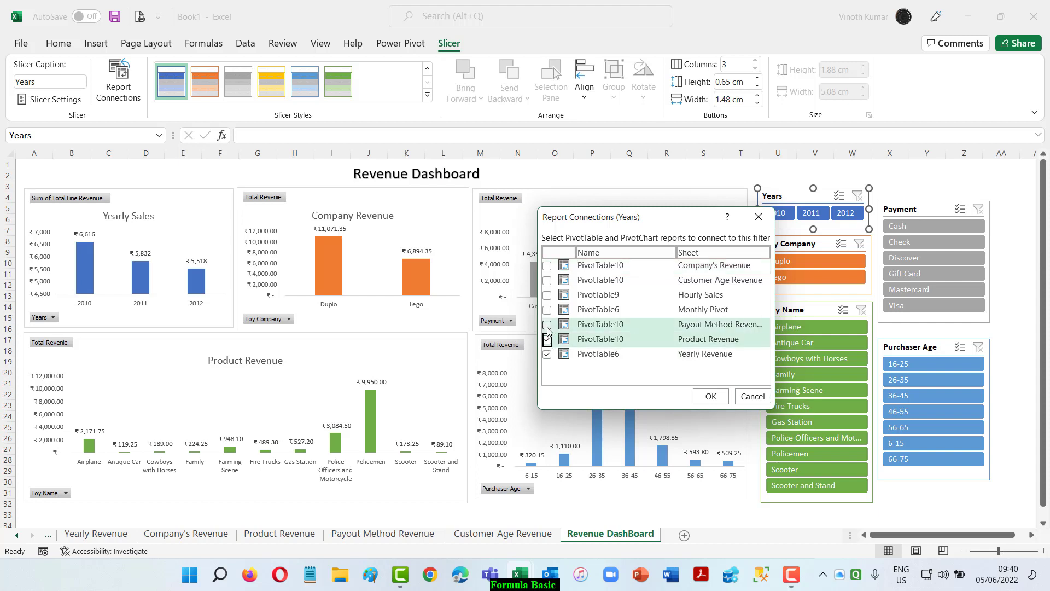
pyautogui.click(547, 325)
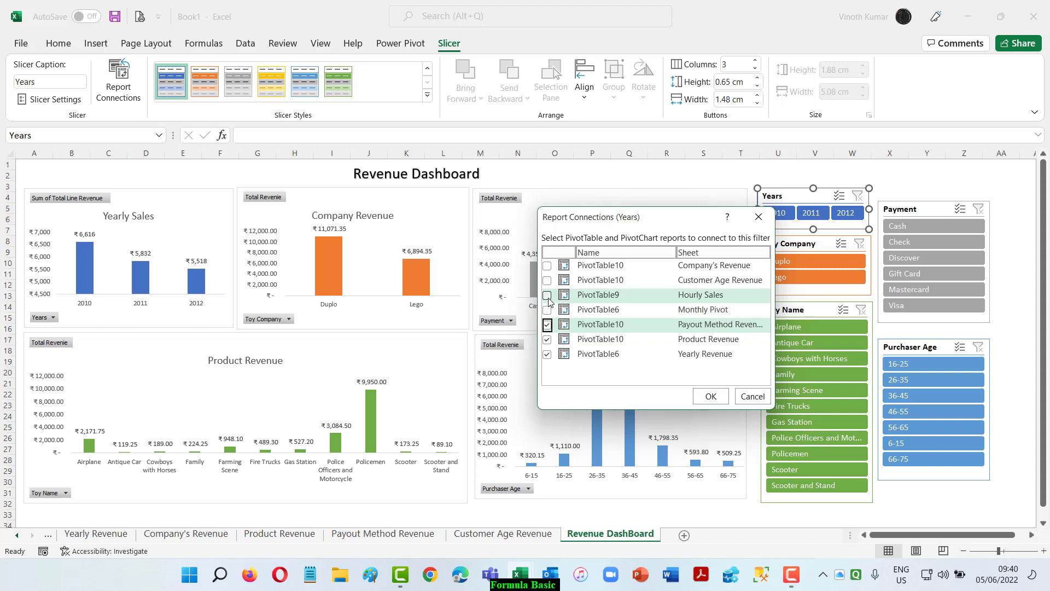
pyautogui.click(547, 266)
pyautogui.click(547, 281)
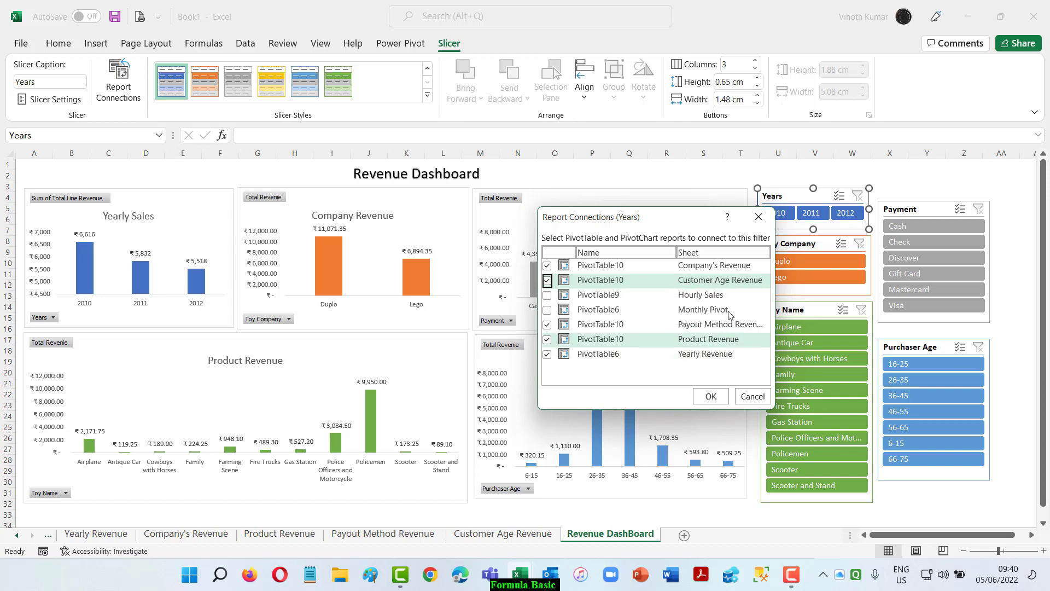
pyautogui.click(720, 402)
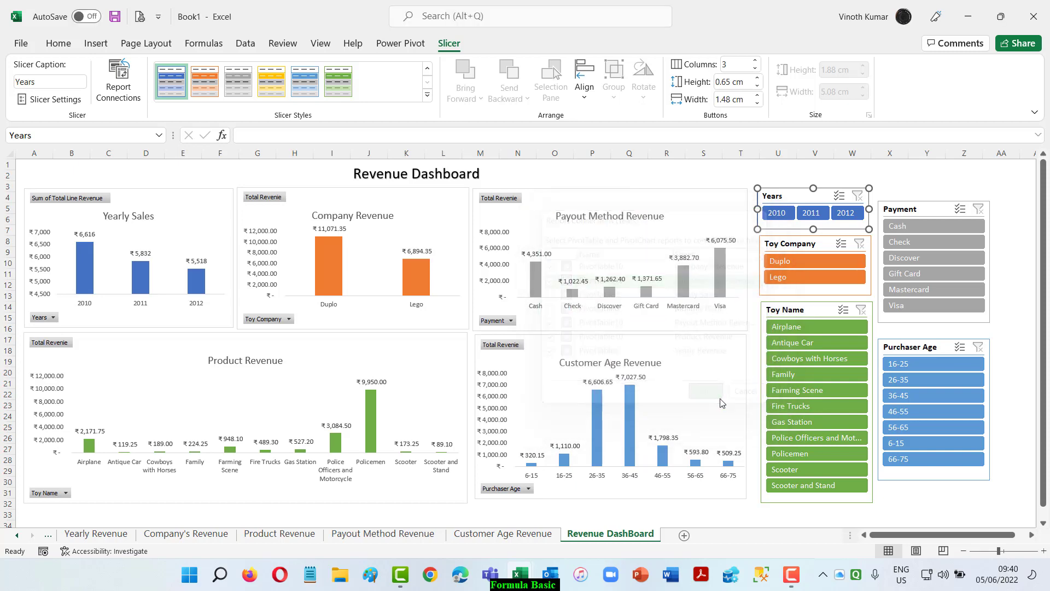
# Connect the Toy Company slicer to the Company's Revenue, Customer Age Revenue, Payout Method Revenue and Product Revenue PivotTables.
pyautogui.click(814, 247)
pyautogui.rightClick(814, 246)
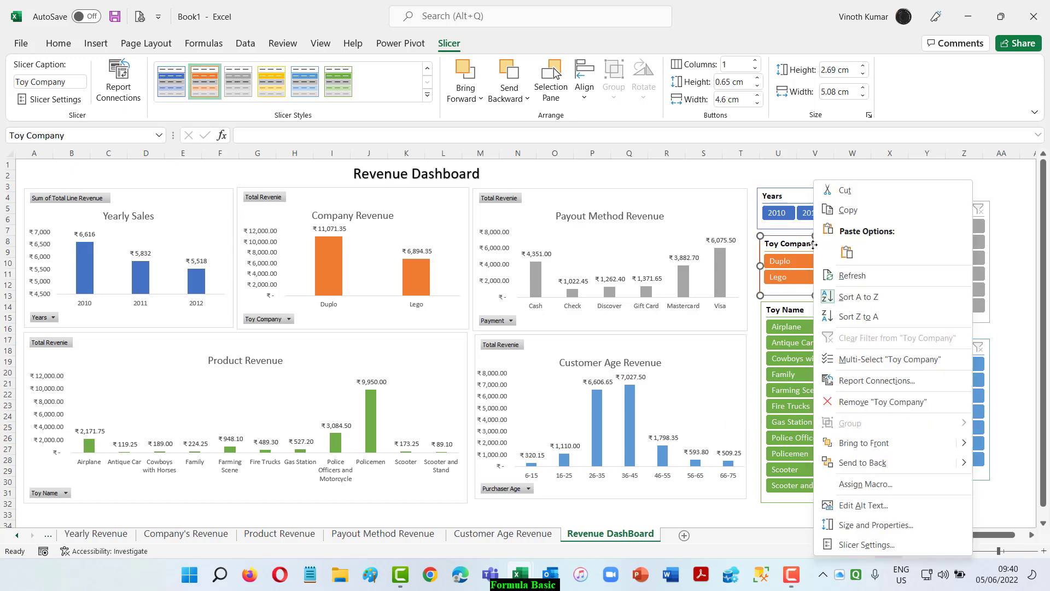
pyautogui.click(859, 383)
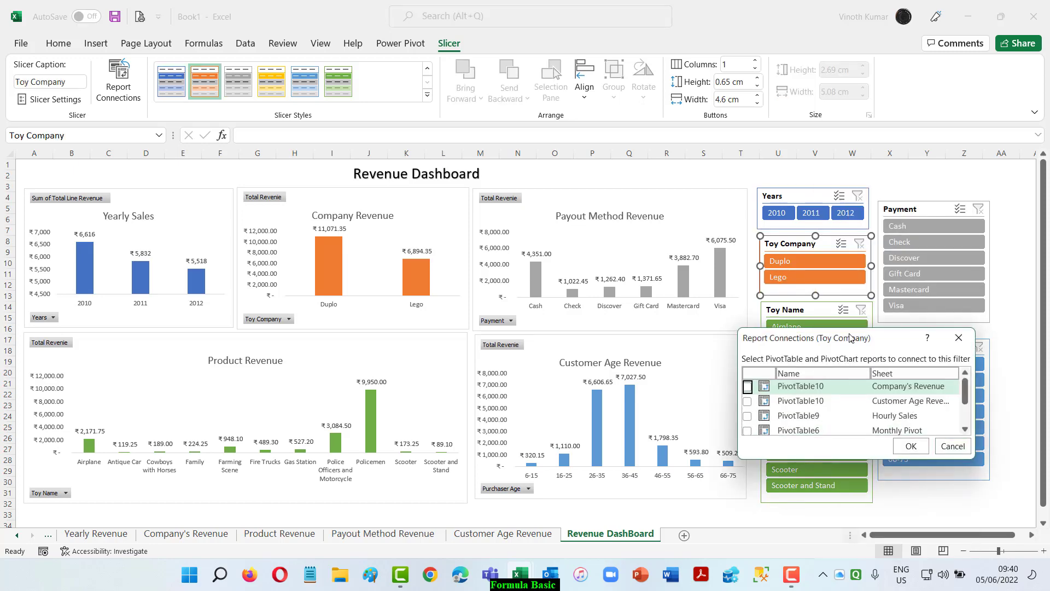
pyautogui.moveTo(850, 328); pyautogui.dragTo(850, 247)
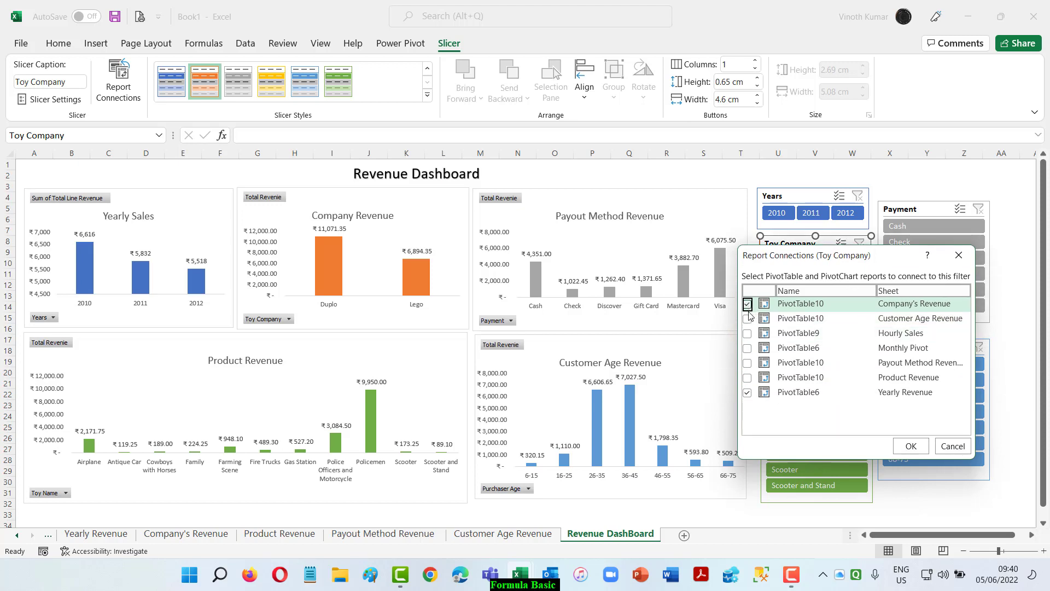
pyautogui.click(747, 319)
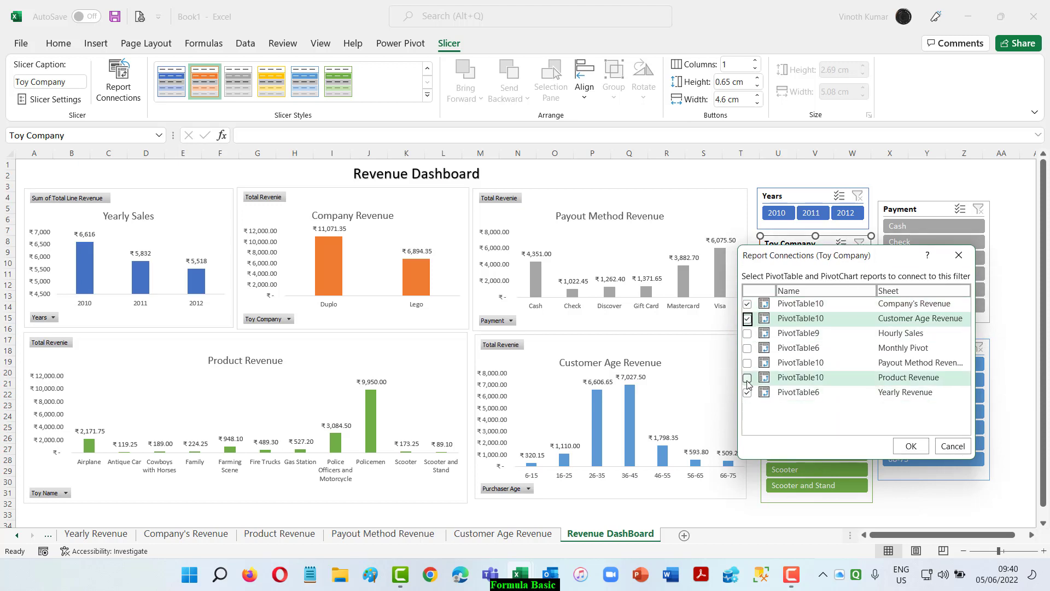
pyautogui.click(748, 378)
pyautogui.click(748, 363)
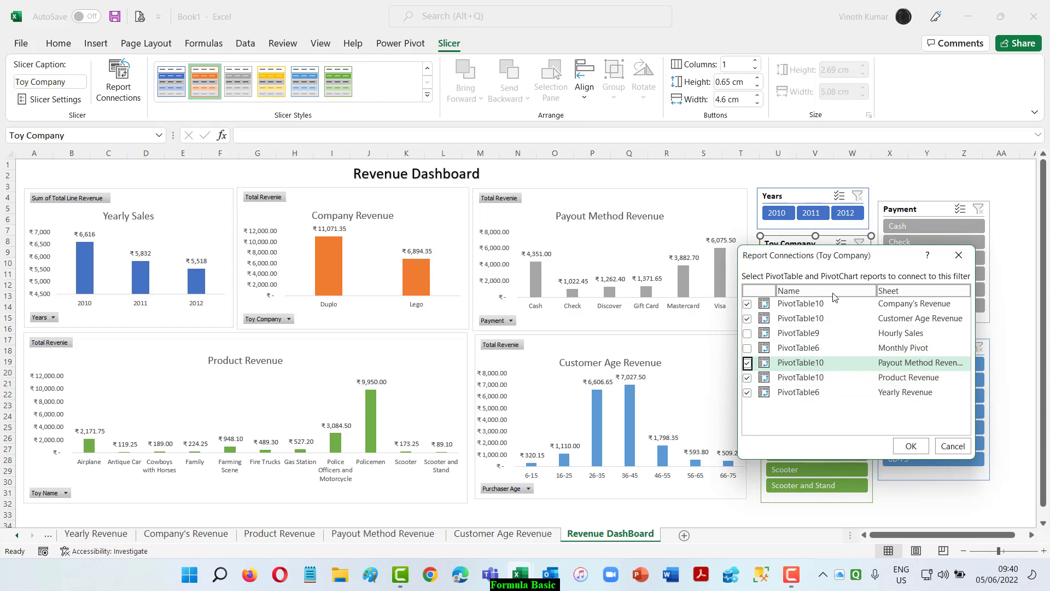
pyautogui.click(912, 453)
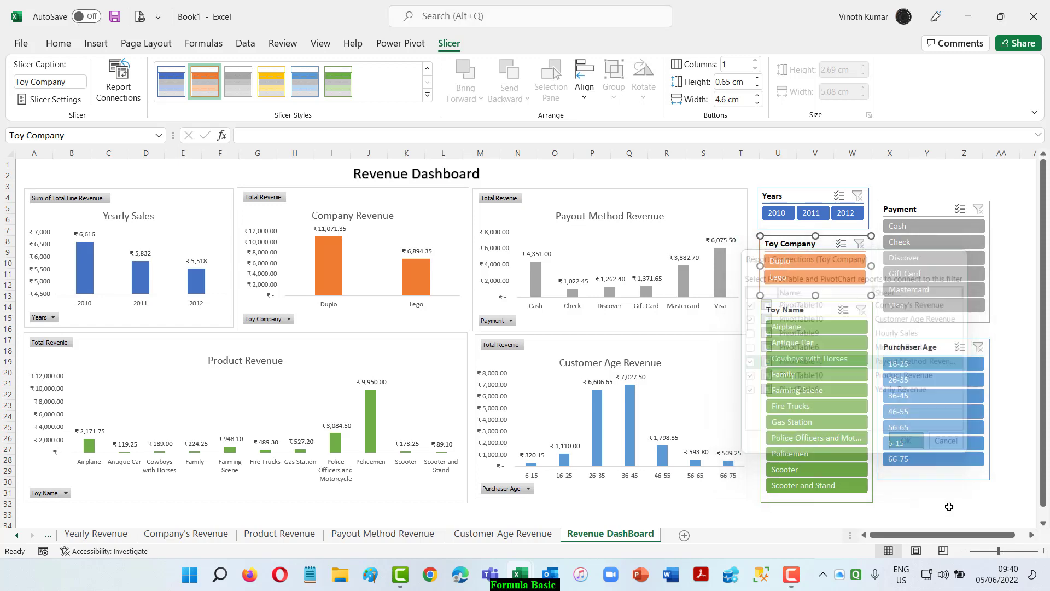
# Connect the Toy Name slicer to the Company's Revenue, Customer Age Revenue, Payout Method Revenue and Product Revenue PivotTables.
pyautogui.click(803, 311)
pyautogui.rightClick(804, 311)
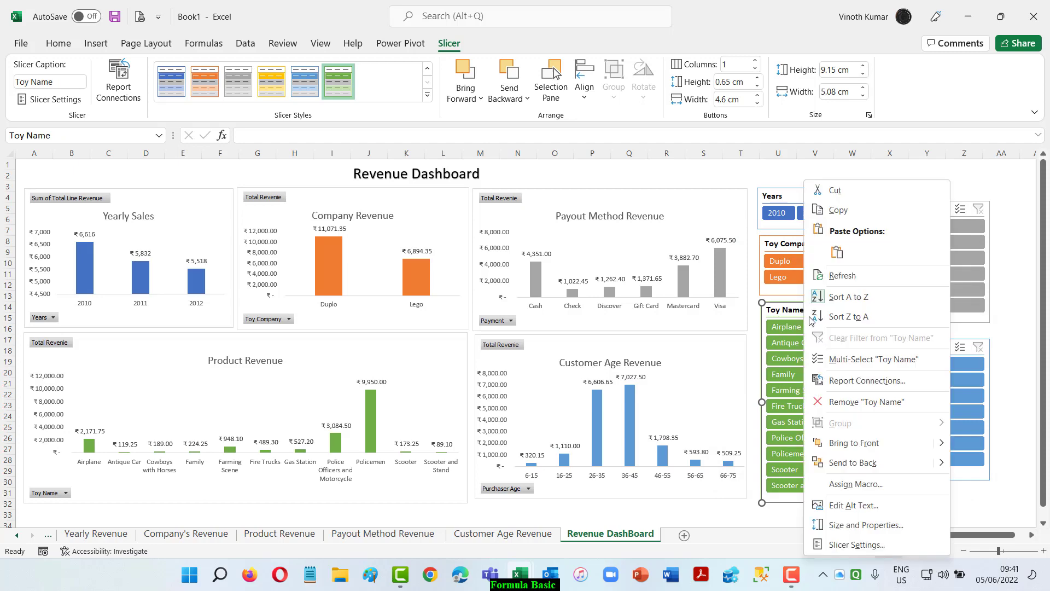
pyautogui.click(841, 381)
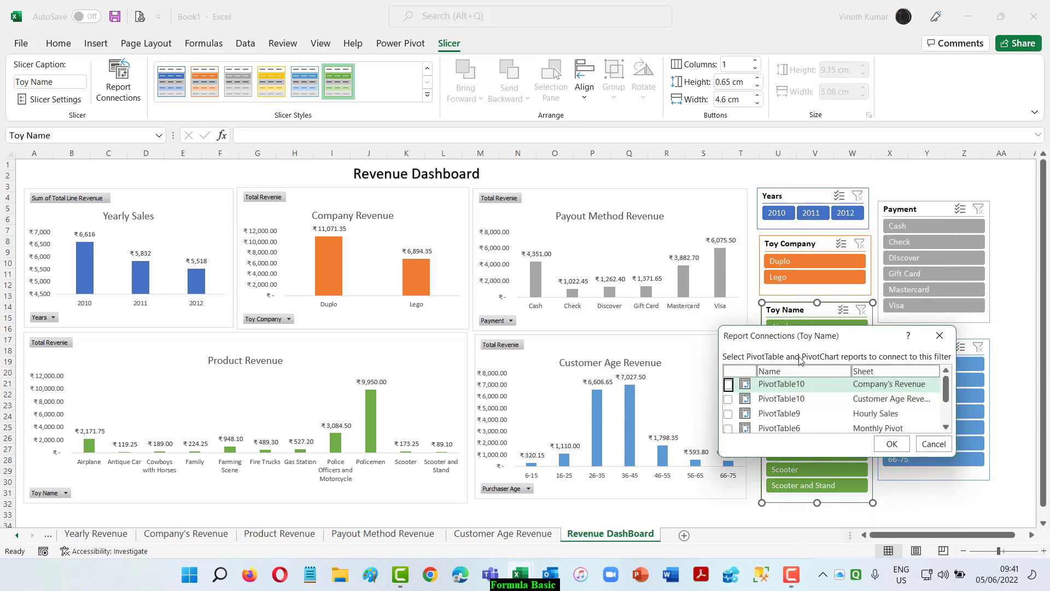
pyautogui.moveTo(814, 325); pyautogui.dragTo(814, 251)
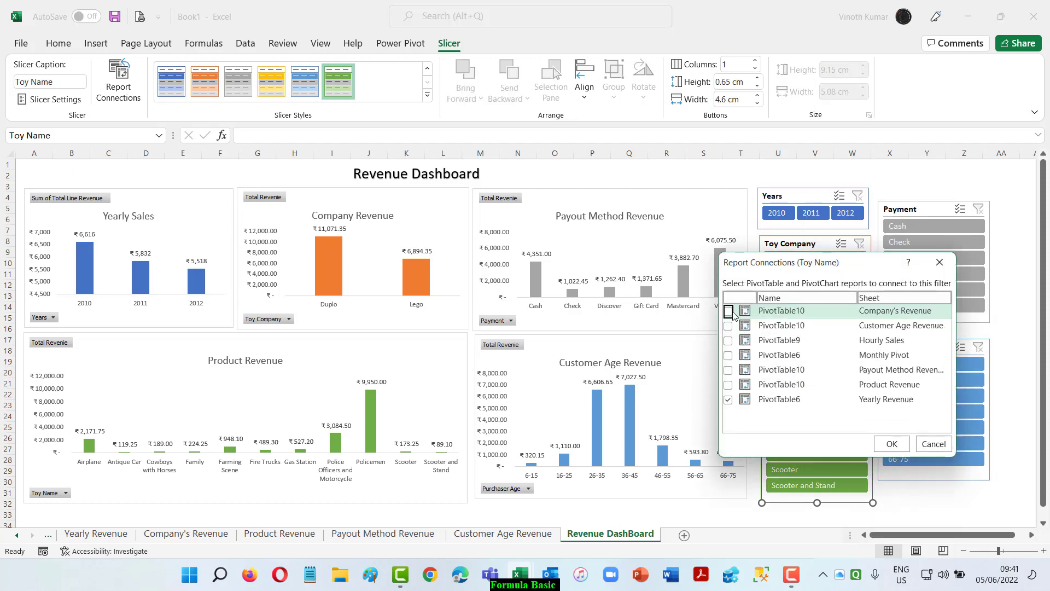
pyautogui.click(728, 311)
pyautogui.click(728, 326)
pyautogui.click(728, 369)
pyautogui.click(728, 384)
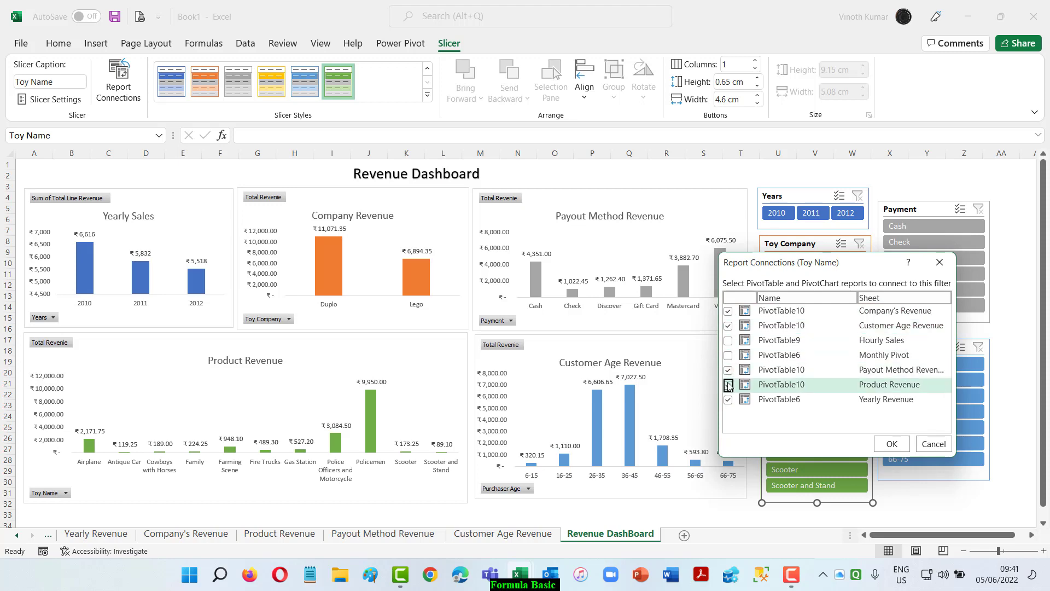
pyautogui.click(892, 444)
# Connect the Payment slicer to the Company's Revenue, Customer Age Revenue, Payout Method Revenue and Product Revenue PivotTables.
pyautogui.click(910, 209)
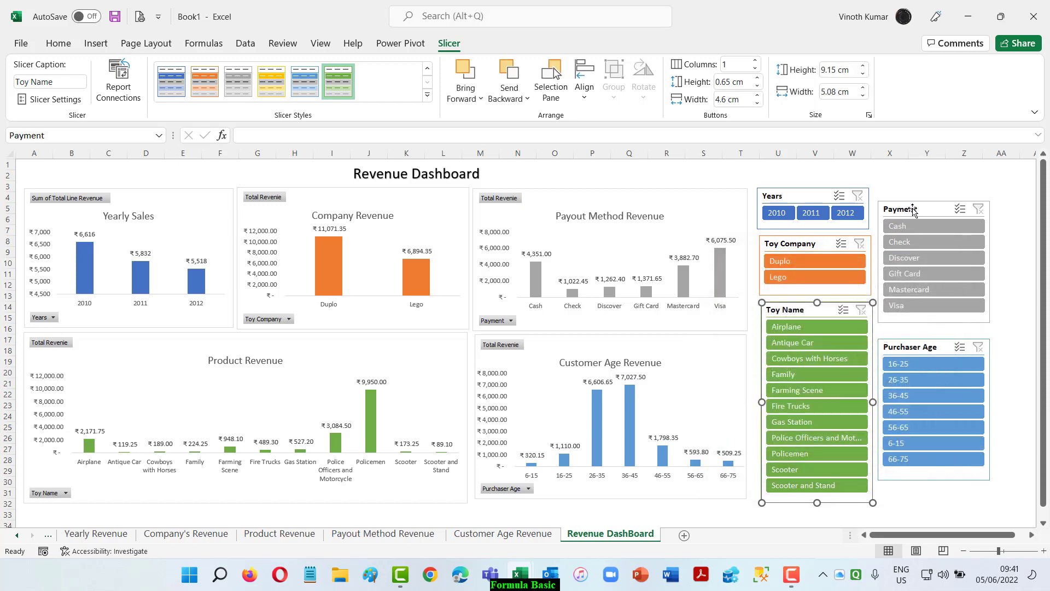
pyautogui.rightClick(912, 209)
pyautogui.click(834, 380)
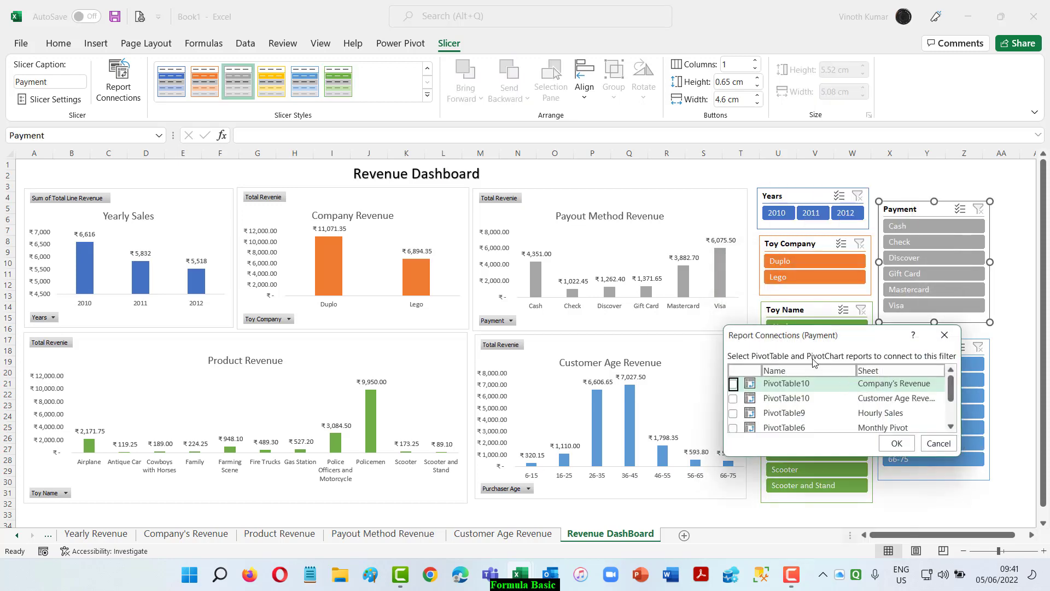
pyautogui.click(733, 384)
pyautogui.click(733, 398)
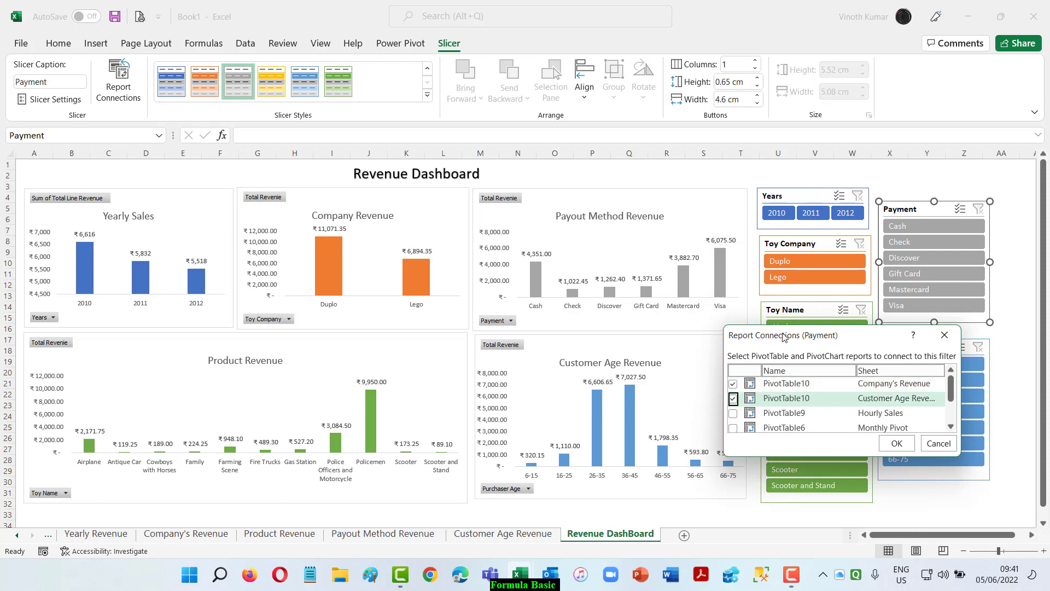
pyautogui.moveTo(785, 327); pyautogui.dragTo(785, 246)
pyautogui.click(733, 361)
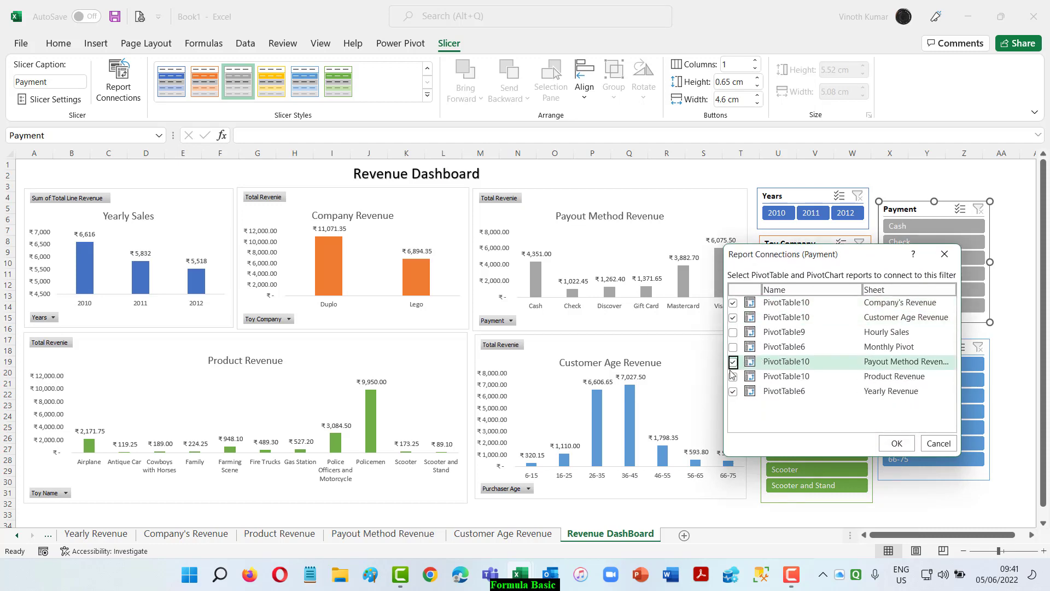
pyautogui.click(733, 377)
pyautogui.click(895, 447)
# Connect the Purchaser Age slicer to the Company's Revenue, Customer Age Revenue, Payout Method Revenue and Product Revenue PivotTables.
pyautogui.click(914, 348)
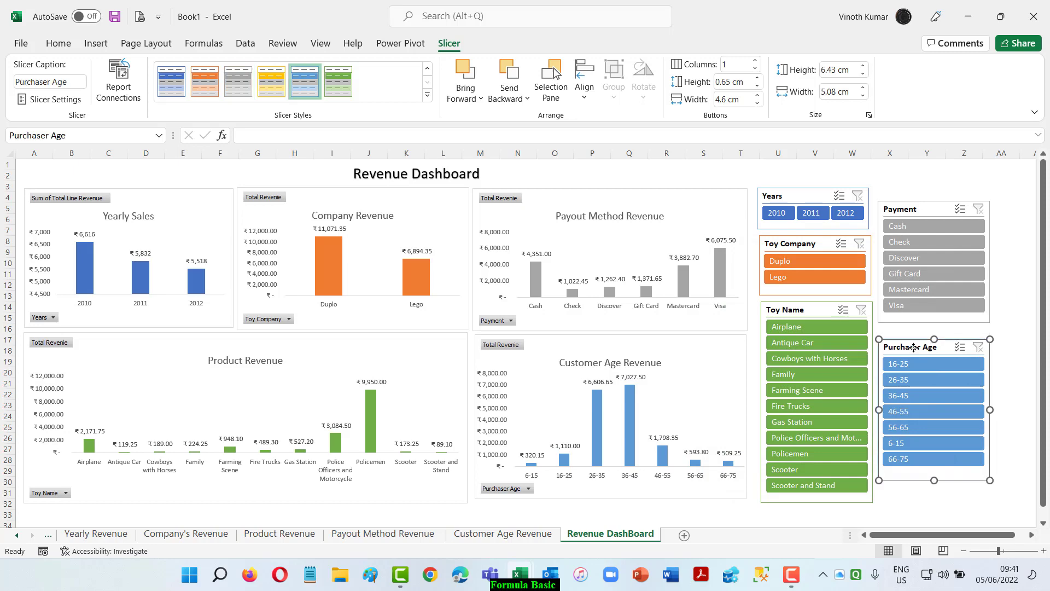
pyautogui.rightClick(915, 348)
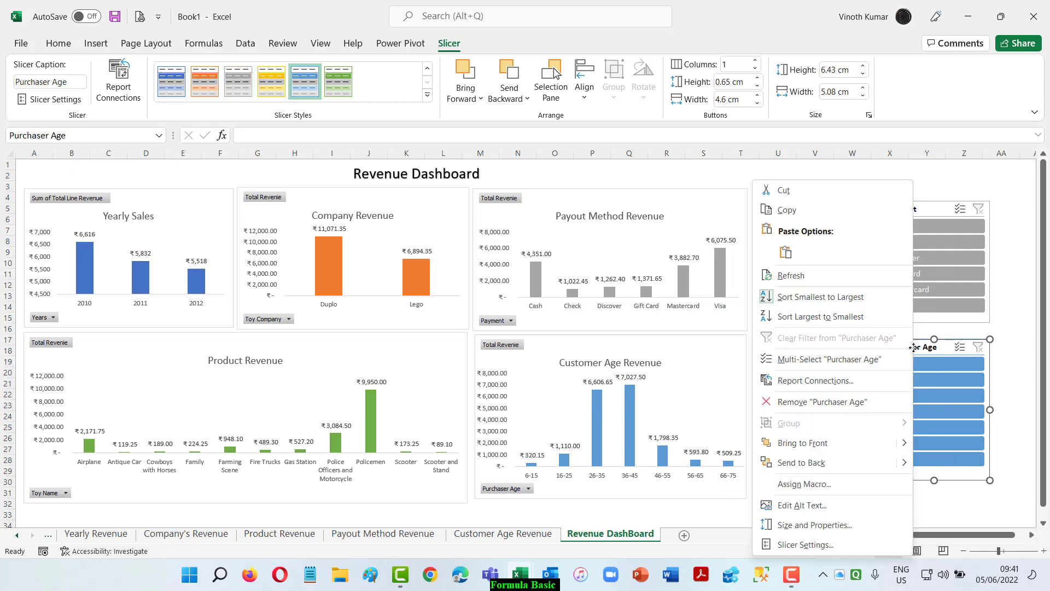
pyautogui.click(824, 381)
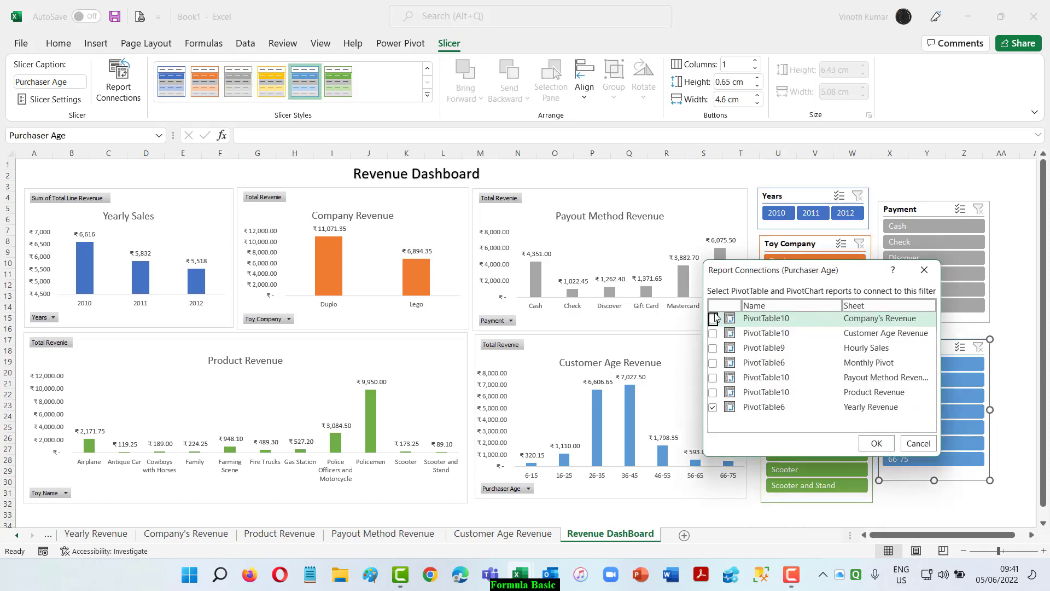
pyautogui.click(713, 318)
pyautogui.click(712, 333)
pyautogui.click(713, 377)
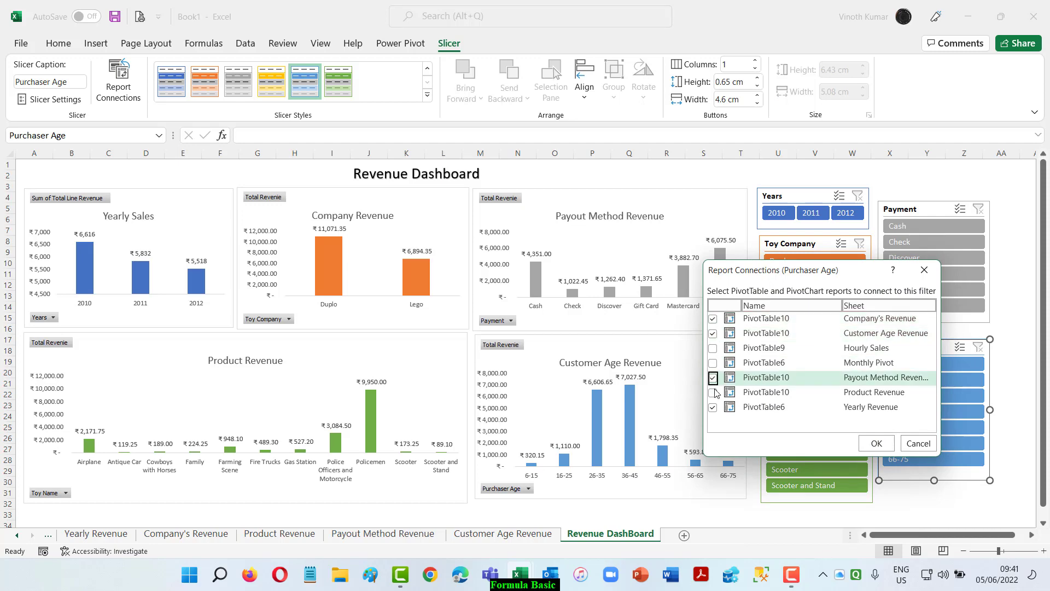
pyautogui.click(713, 393)
pyautogui.click(877, 443)
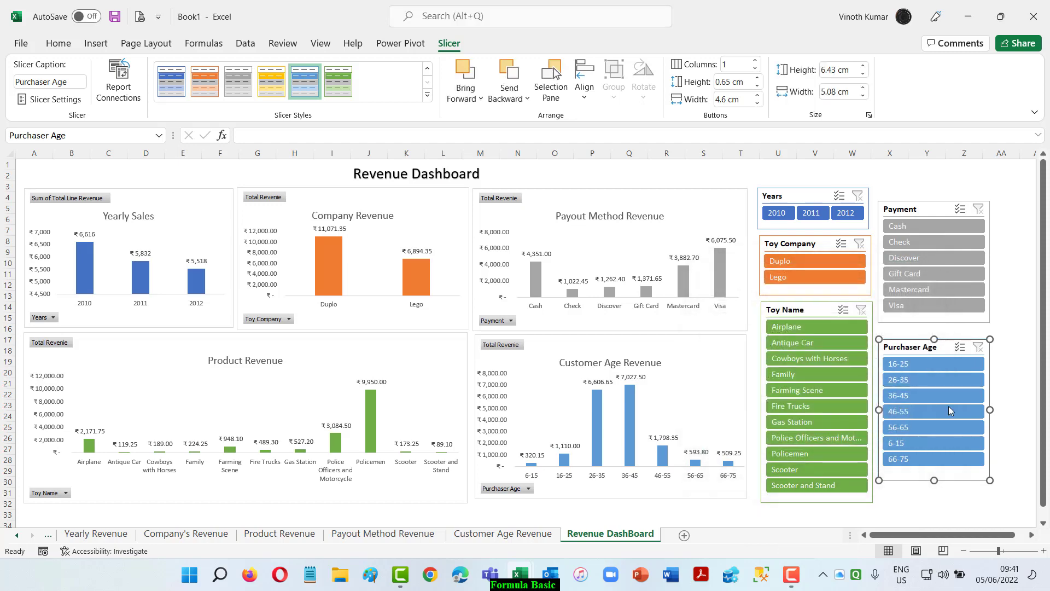
# Test the Years slicer by filtering the dashboard to 2010, 2011 and 2012 in turn, and clear its filter.
pyautogui.click(779, 213)
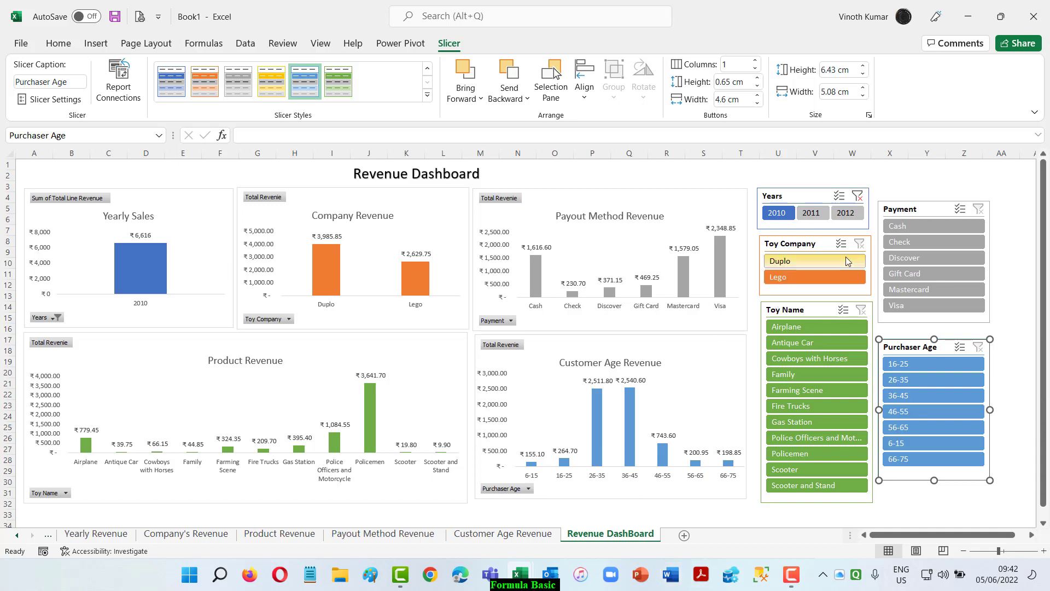
pyautogui.click(809, 218)
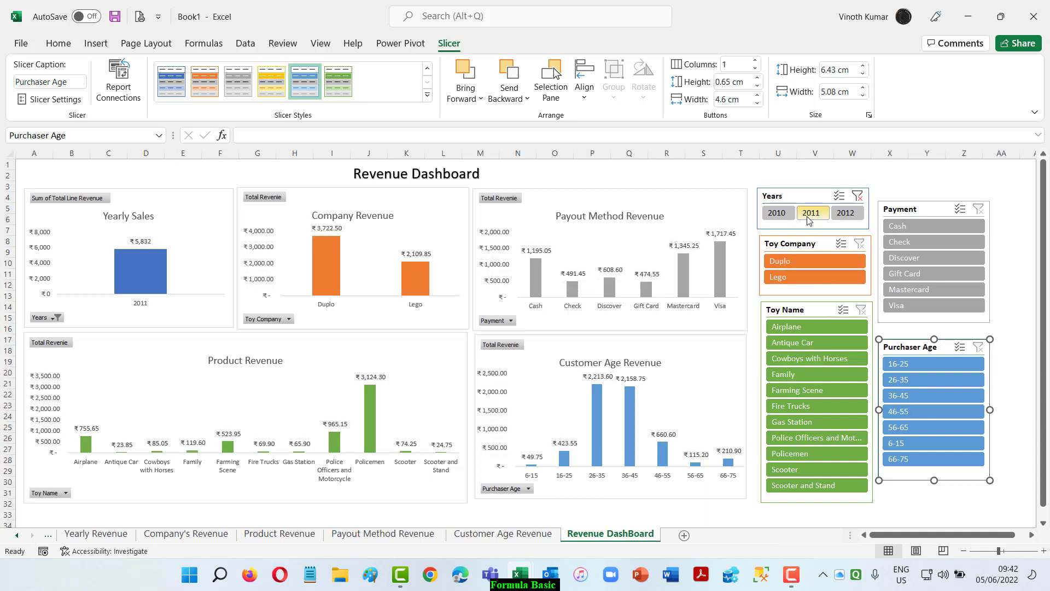
pyautogui.click(849, 215)
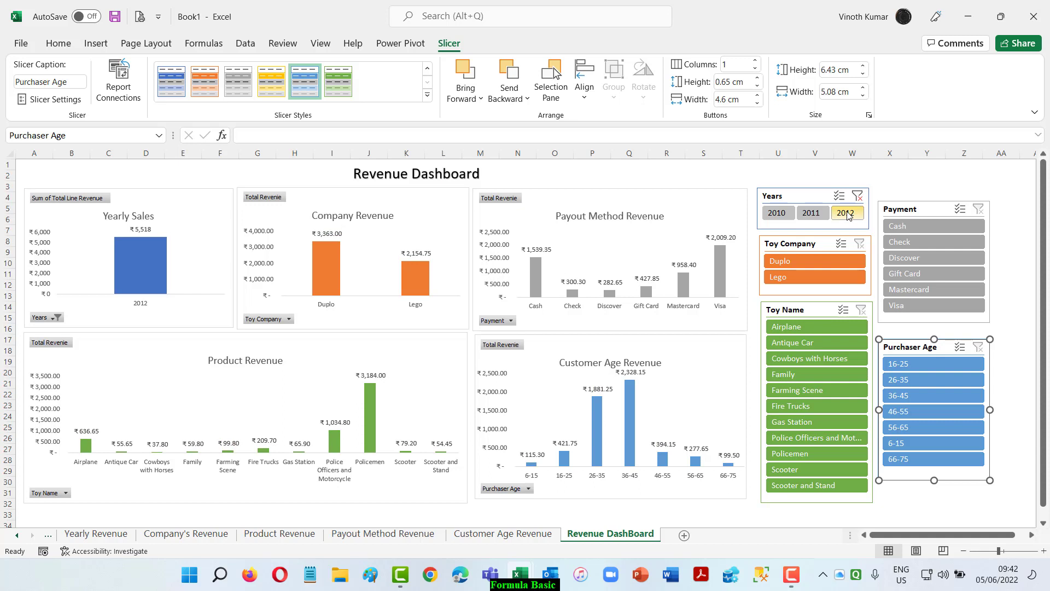
pyautogui.click(857, 195)
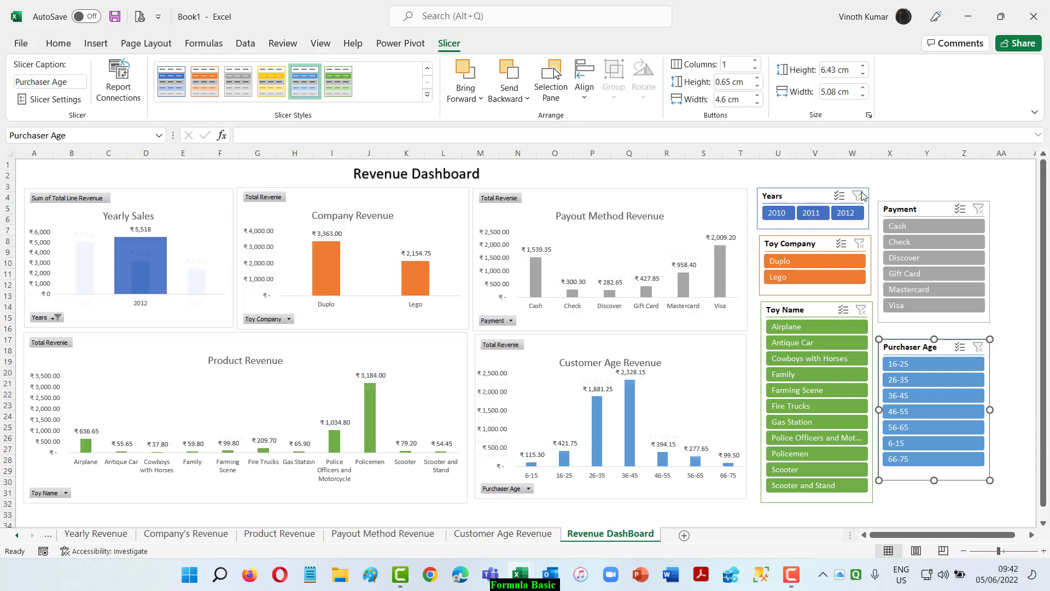
# Test the Toy Company slicer with Duplo and the Payment slicer with Cash, clearing each filter after viewing the charts.
pyautogui.click(813, 265)
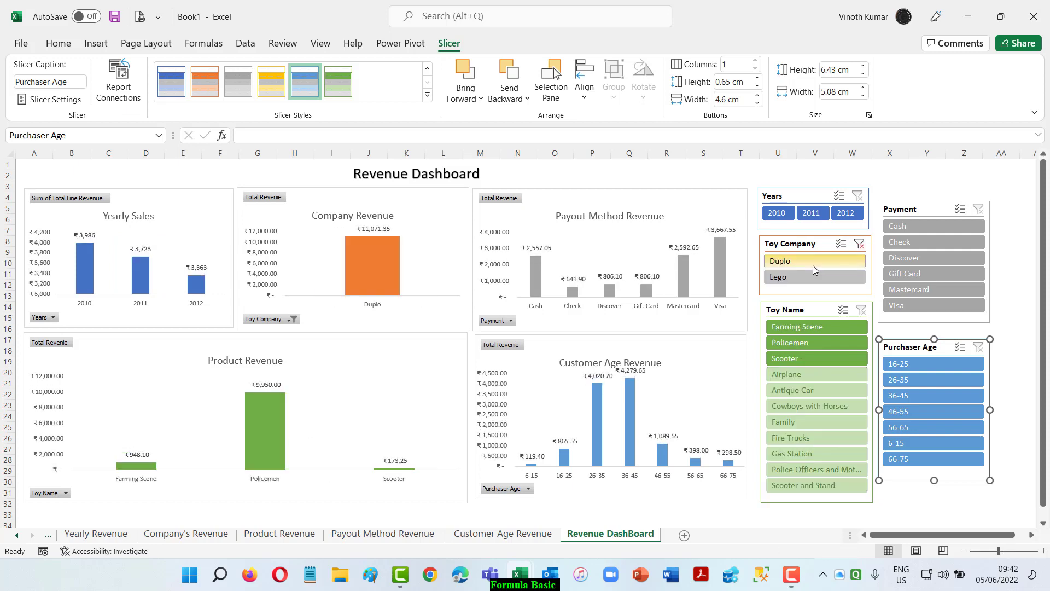
pyautogui.click(860, 243)
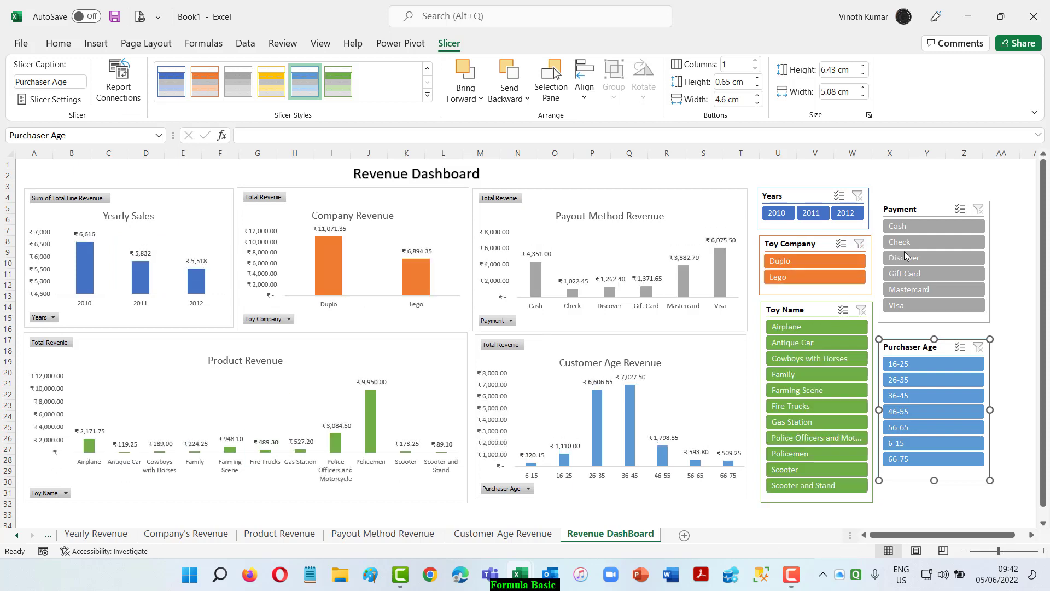
pyautogui.click(918, 224)
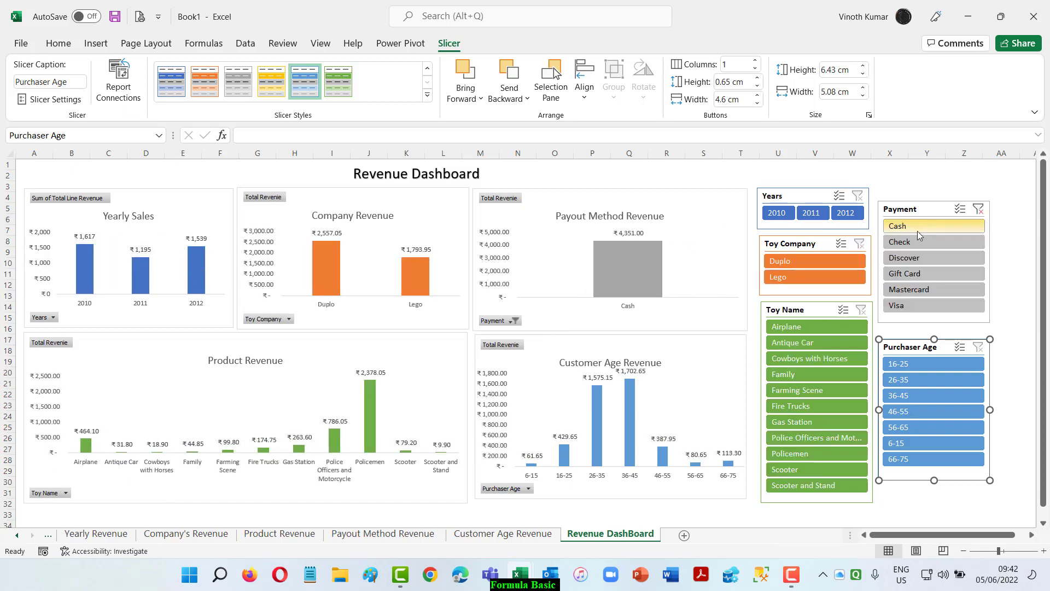
pyautogui.click(977, 210)
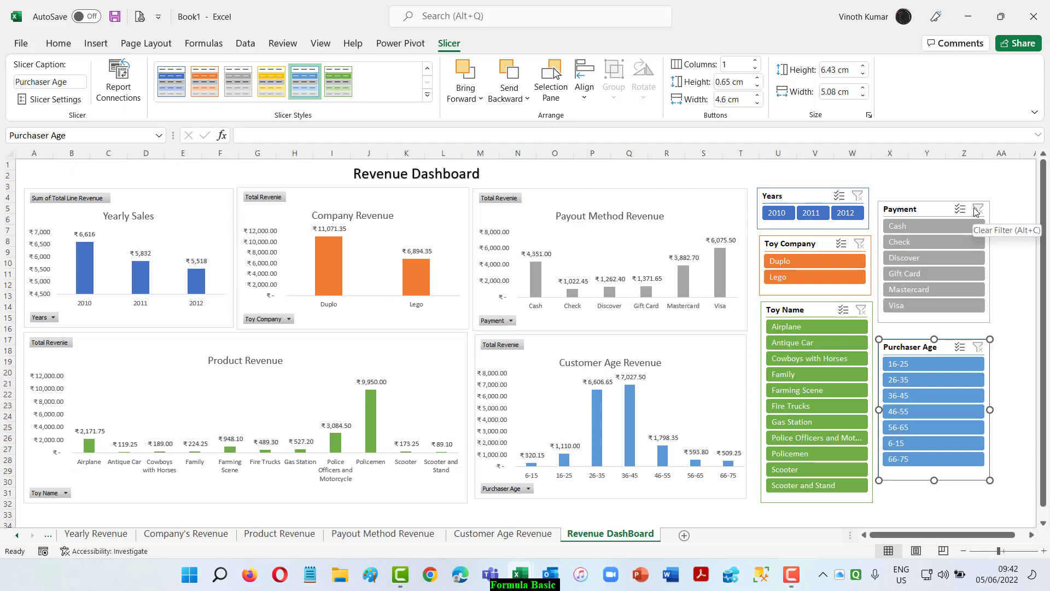